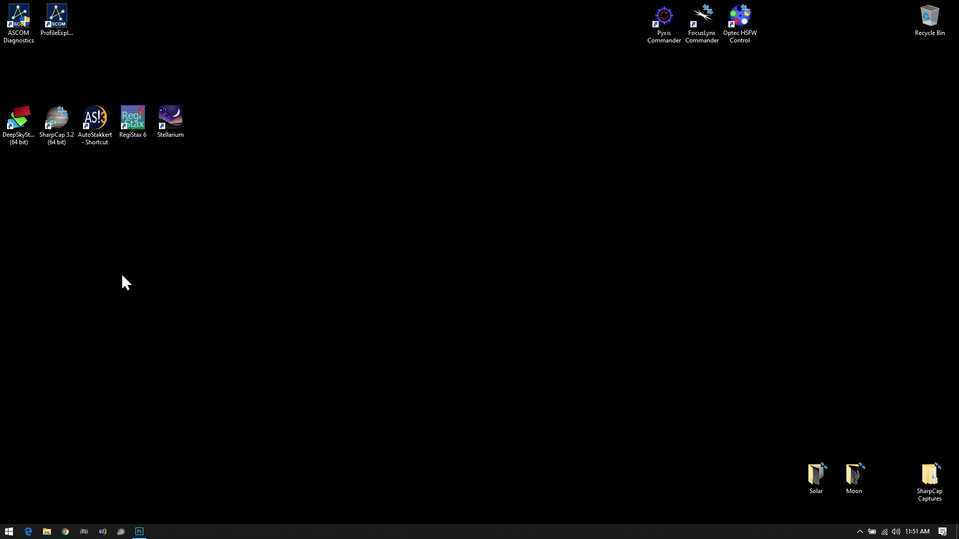
Launch SharpCap 3.2 (64 bit) from the desktop
left_click(95, 138)
left_click(64, 142)
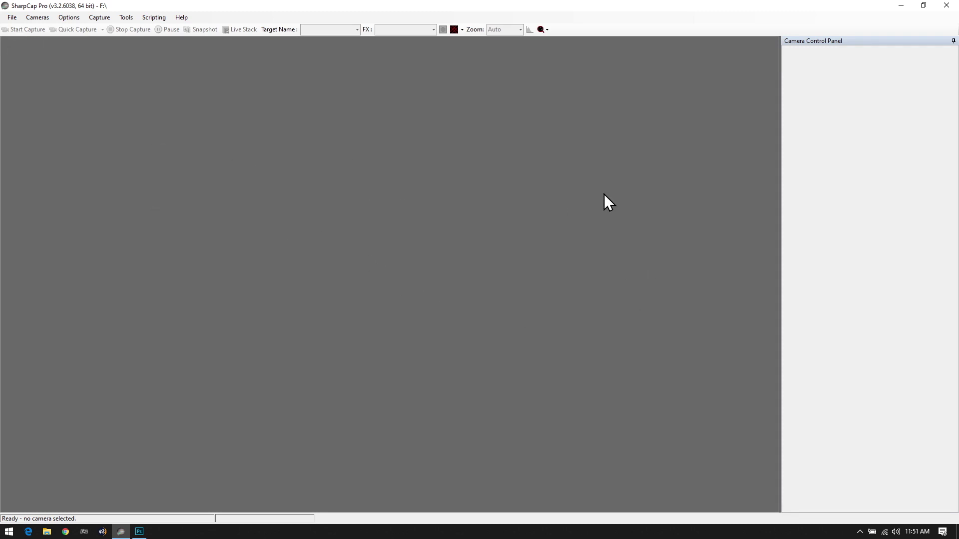
Look over the filename and general options in the SharpCap settings, and close them without saving
left_click(16, 19)
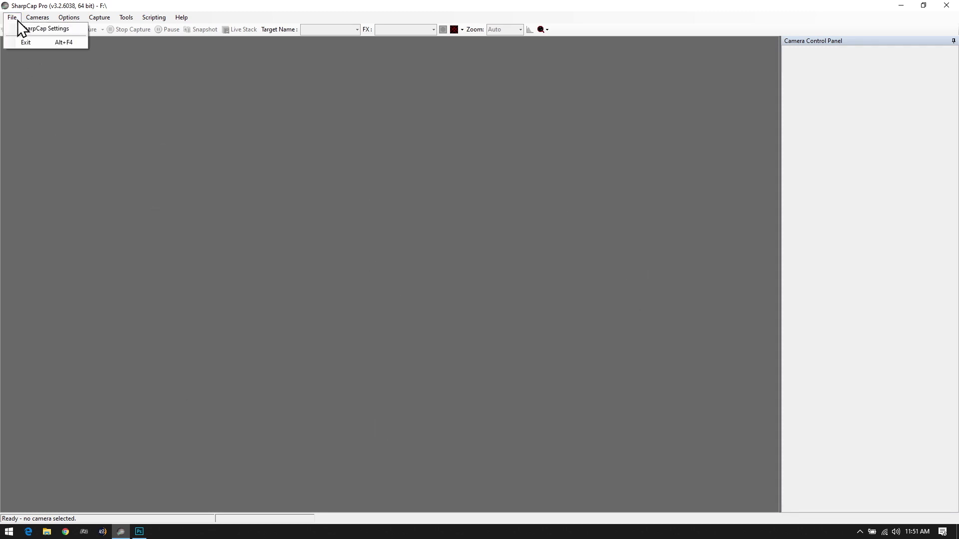
left_click(49, 28)
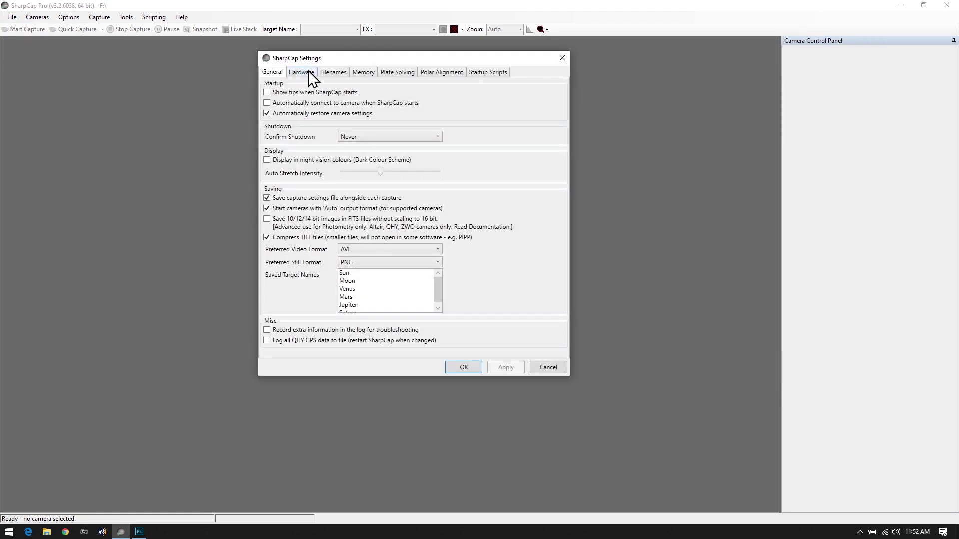
left_click(325, 73)
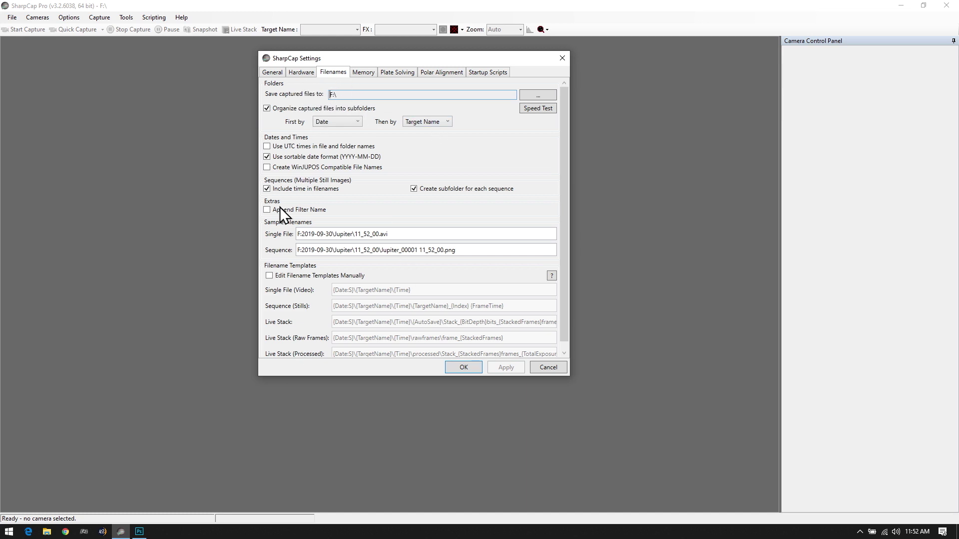
left_click(274, 73)
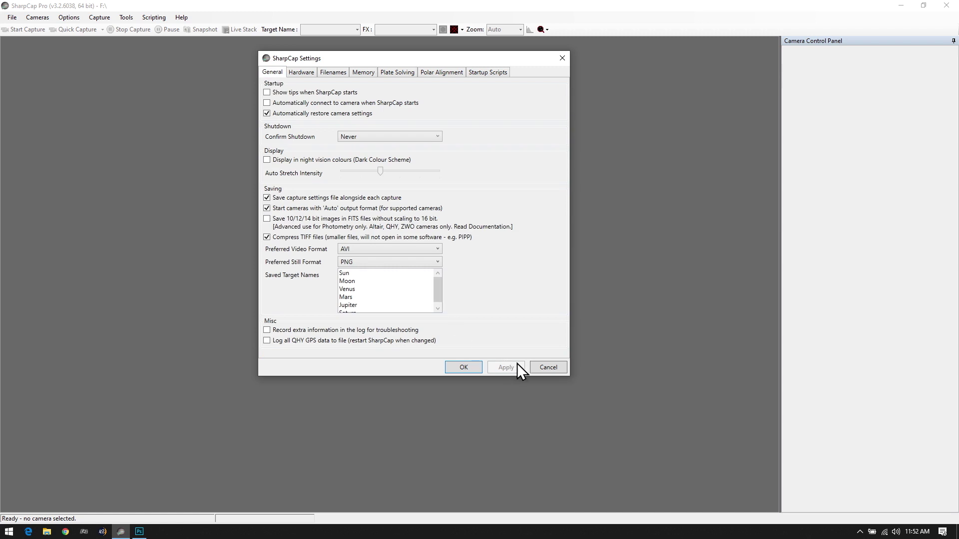
left_click(548, 367)
In the filename settings, choose drive F: as the folder where captured files are saved
left_click(18, 19)
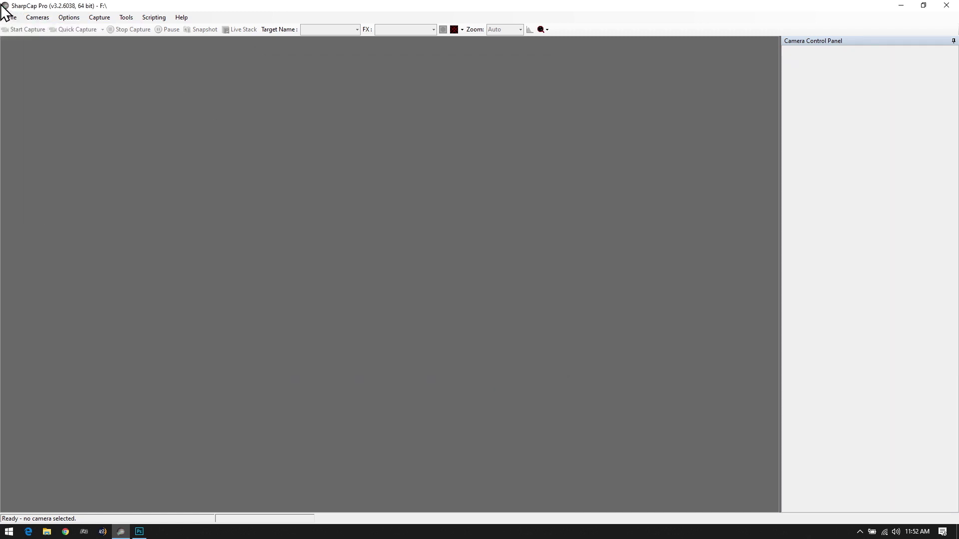
left_click(20, 29)
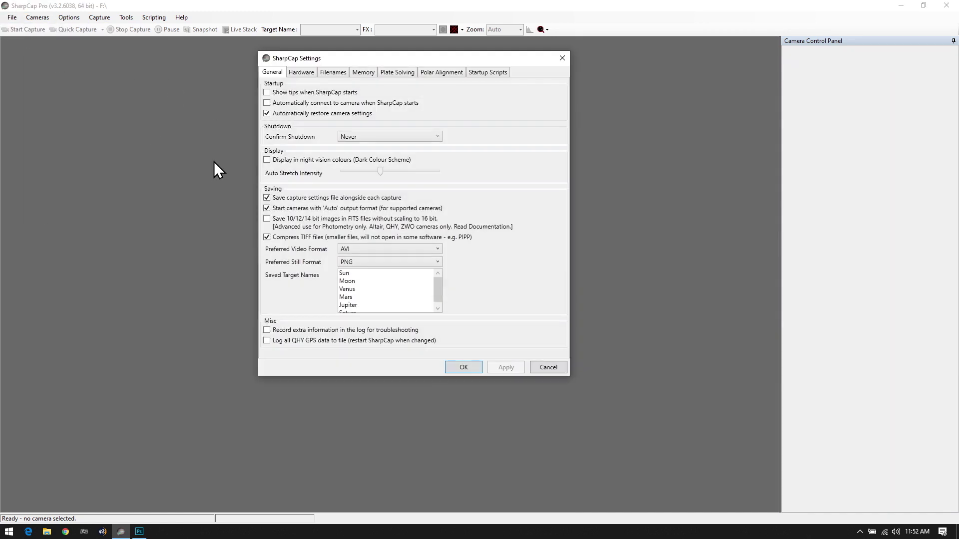
left_click(333, 73)
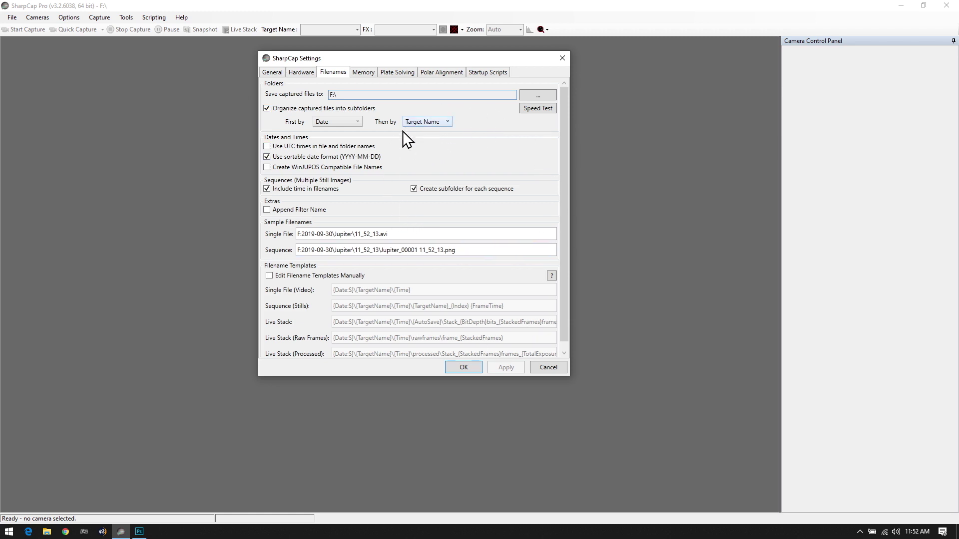
left_click(535, 95)
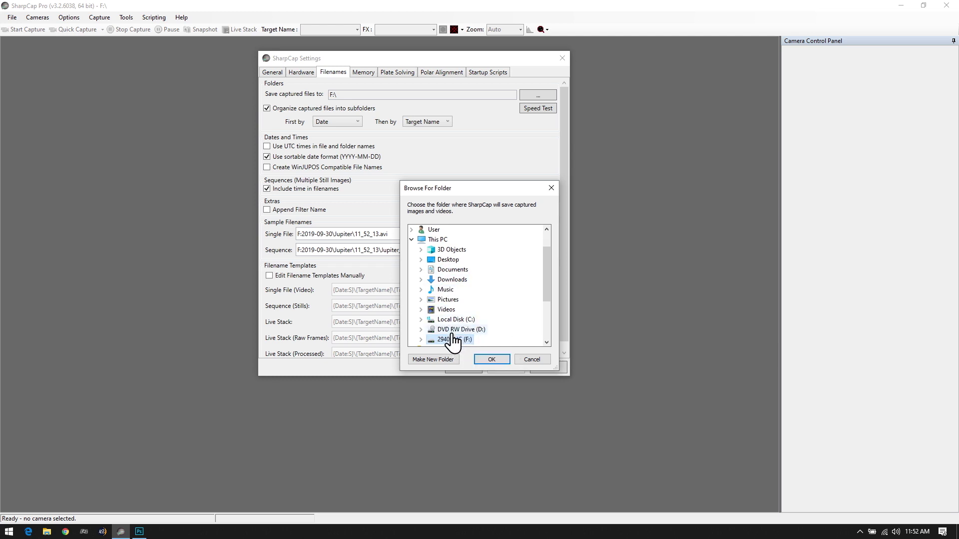
left_click(486, 359)
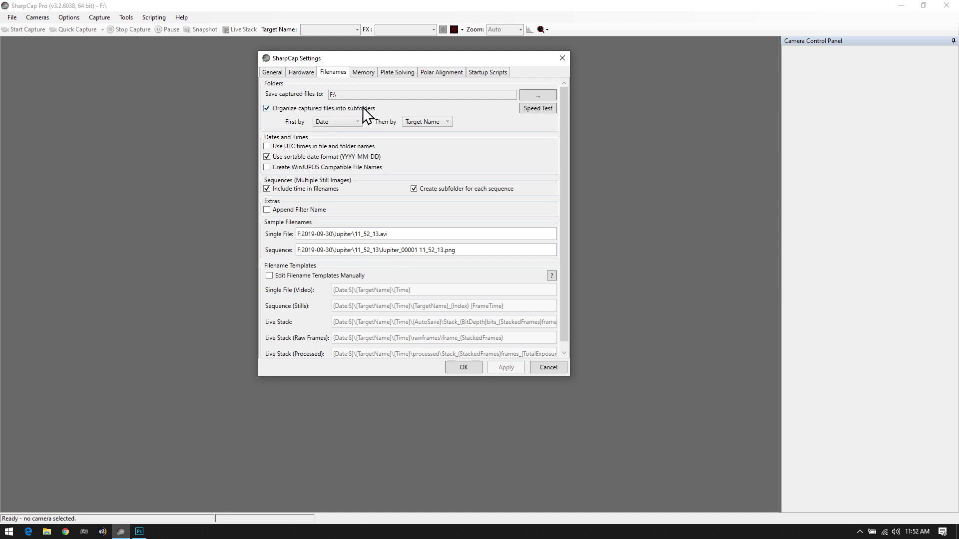
Examine the subfolder sorting choices, sample filenames and filename templates
left_click(356, 121)
left_click(356, 121)
scroll(564, 262, "down", 1)
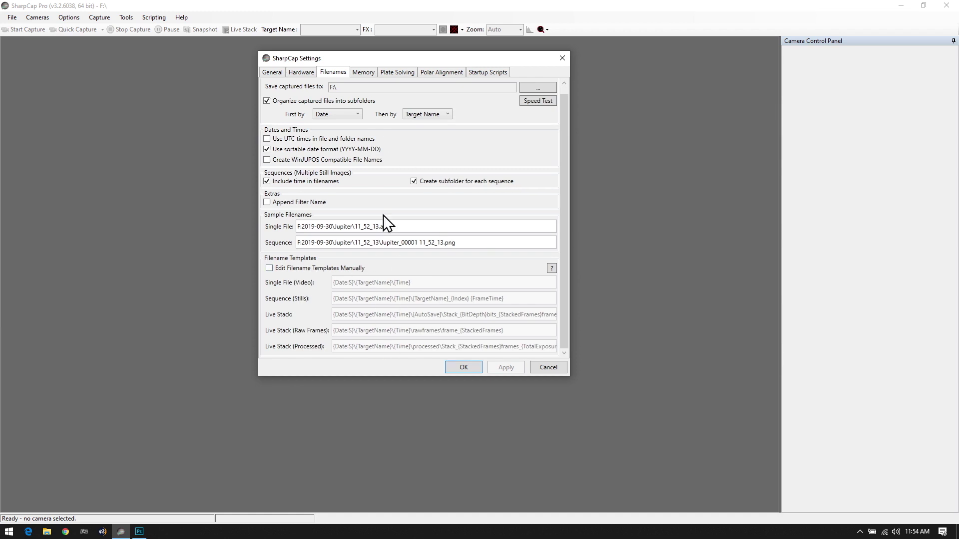
scroll(434, 280, "up", 1)
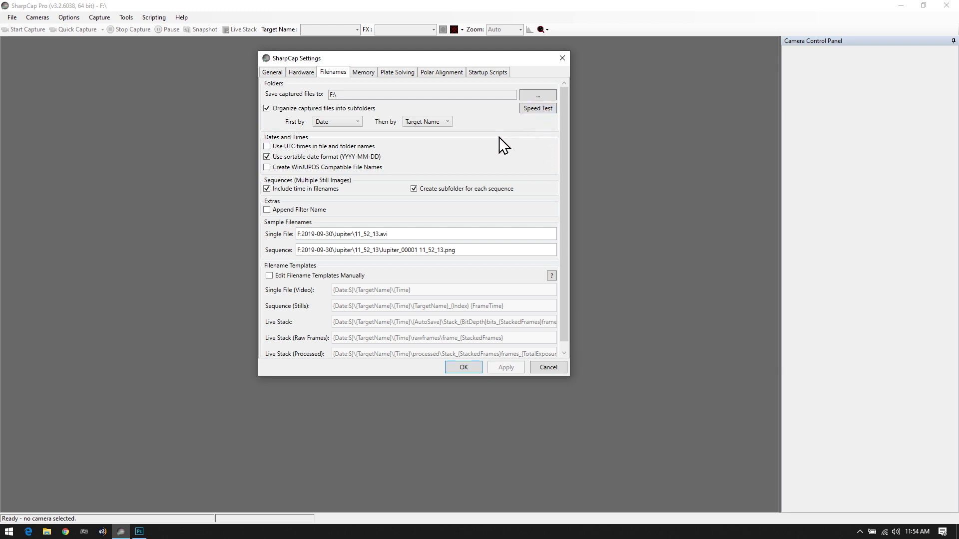
In the hardware settings, check the focuser and filter wheel drivers and turn off connecting hardware automatically when opening a camera
left_click(302, 73)
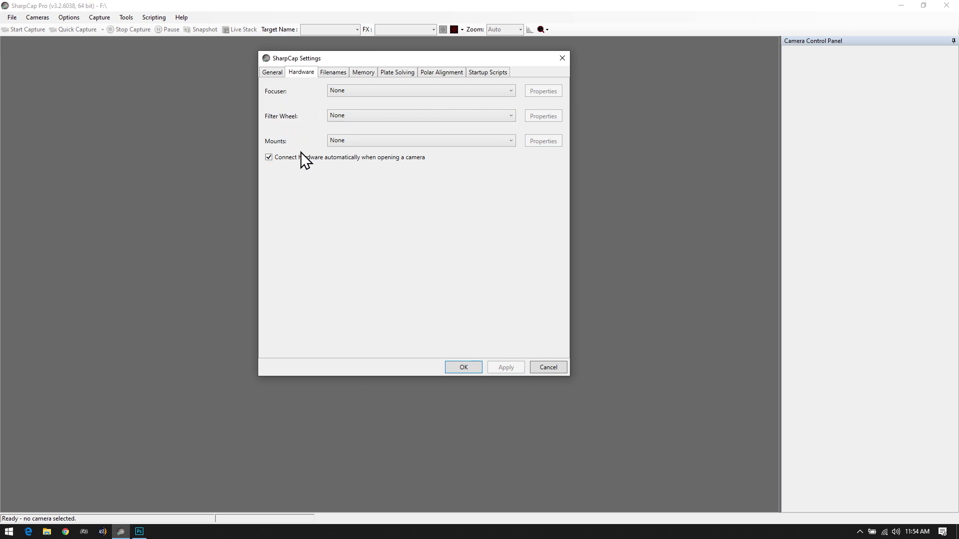
left_click(357, 91)
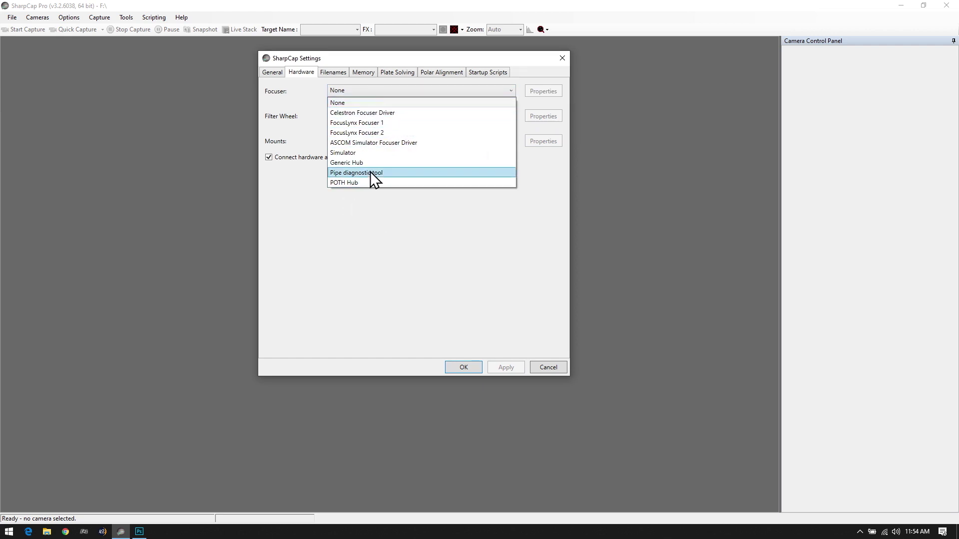
left_click(367, 236)
left_click(367, 112)
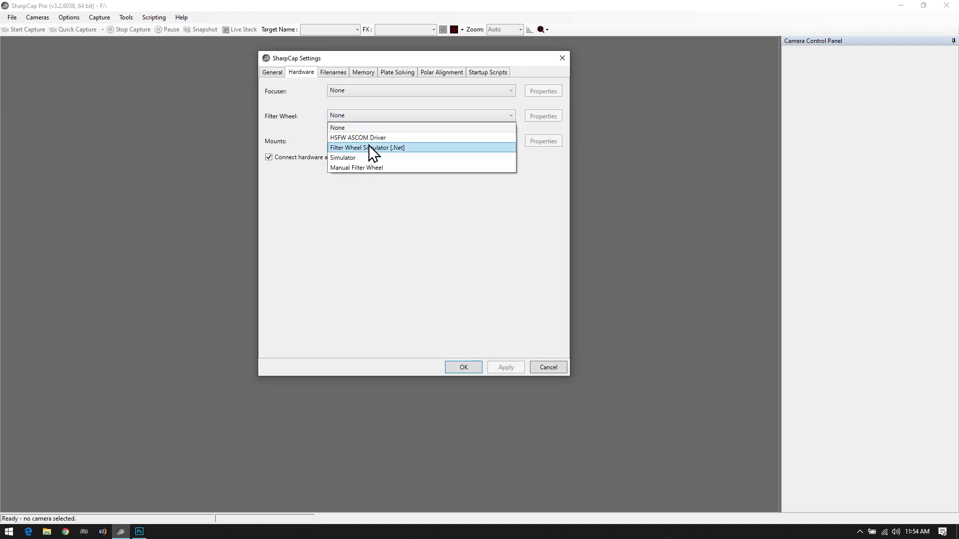
left_click(374, 224)
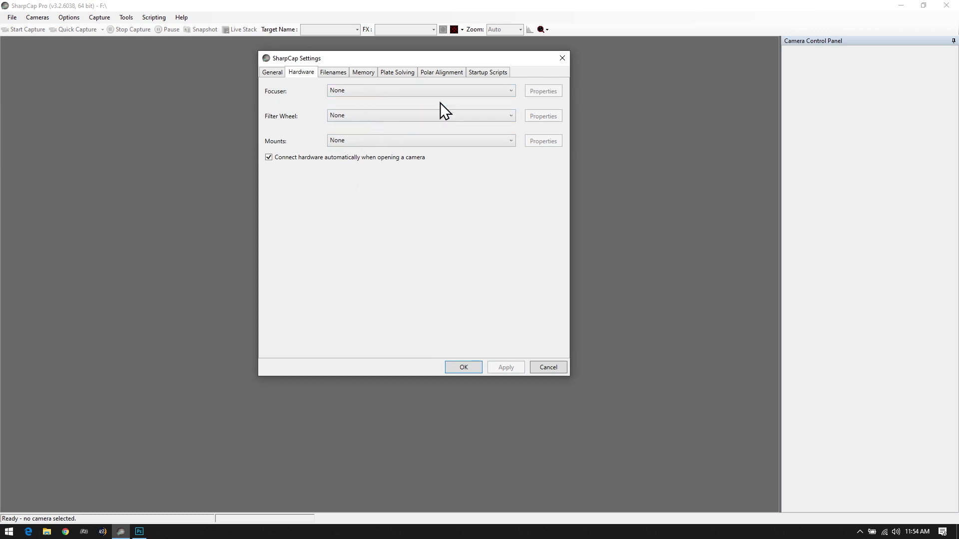
left_click(306, 158)
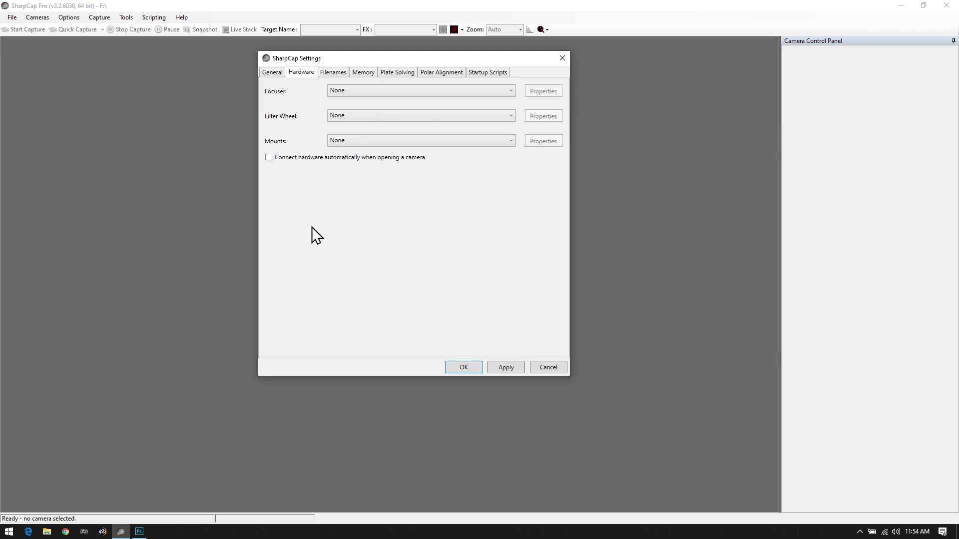
Set the memory limits to 4071 Mb for the high speed frame cache and 4065 Mb for live stacking and display
left_click(334, 74)
left_click(370, 75)
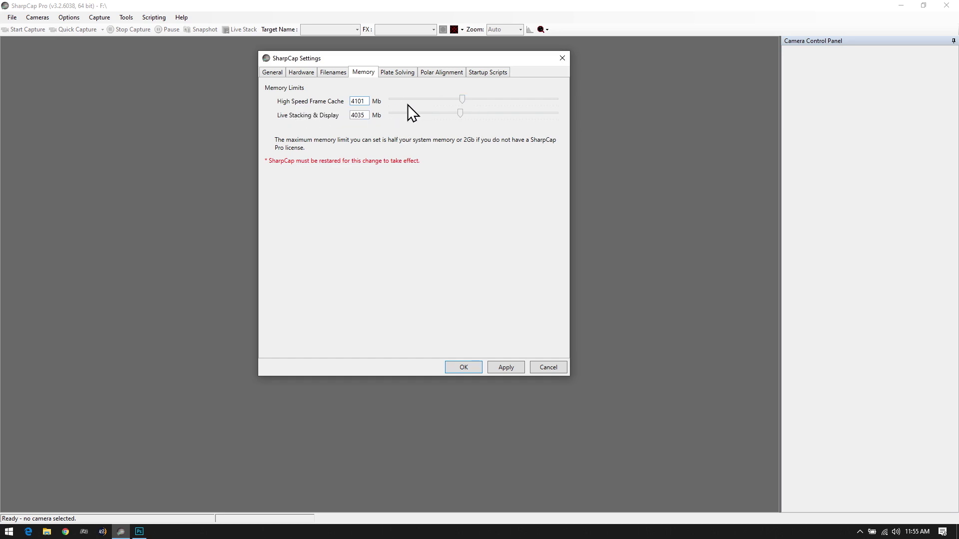
mouse_move(462, 115)
left_click_drag(462, 120, 389, 114)
left_click_drag(462, 100, 464, 130)
left_click_drag(389, 116, 460, 123)
left_click_drag(462, 118, 413, 117)
left_click(442, 100)
left_click_drag(447, 102, 508, 111)
left_click_drag(509, 101, 460, 113)
Review the plate solving, polar alignment and startup script settings
left_click(398, 72)
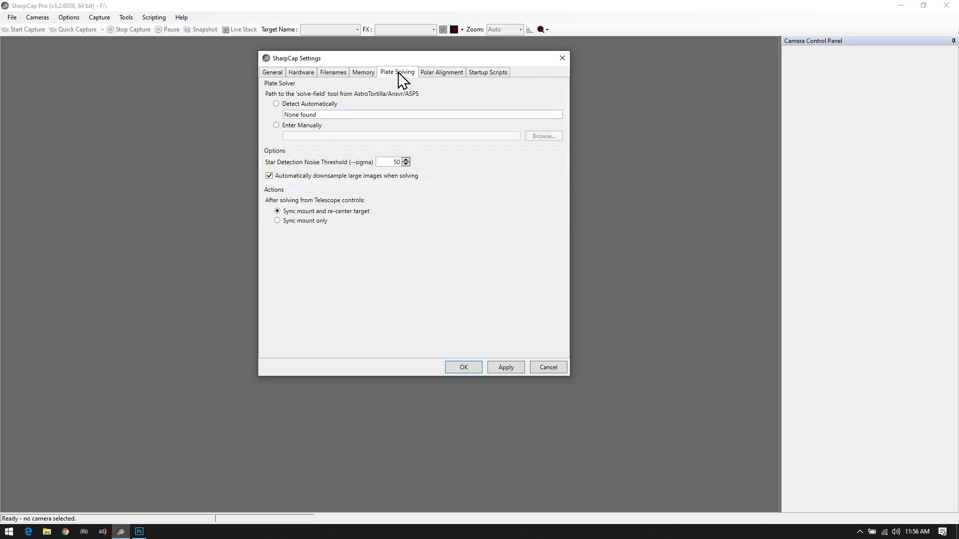
left_click(429, 74)
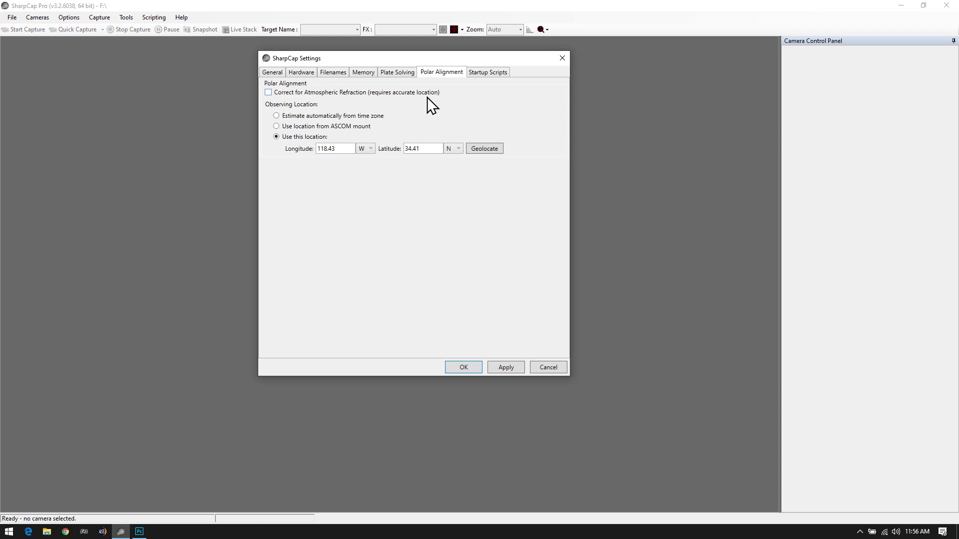
left_click(495, 75)
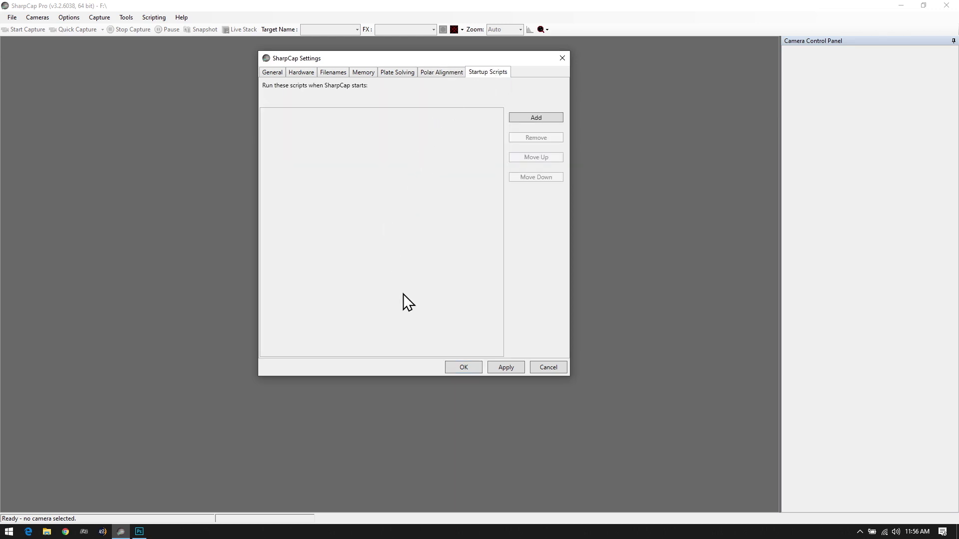
left_click(440, 74)
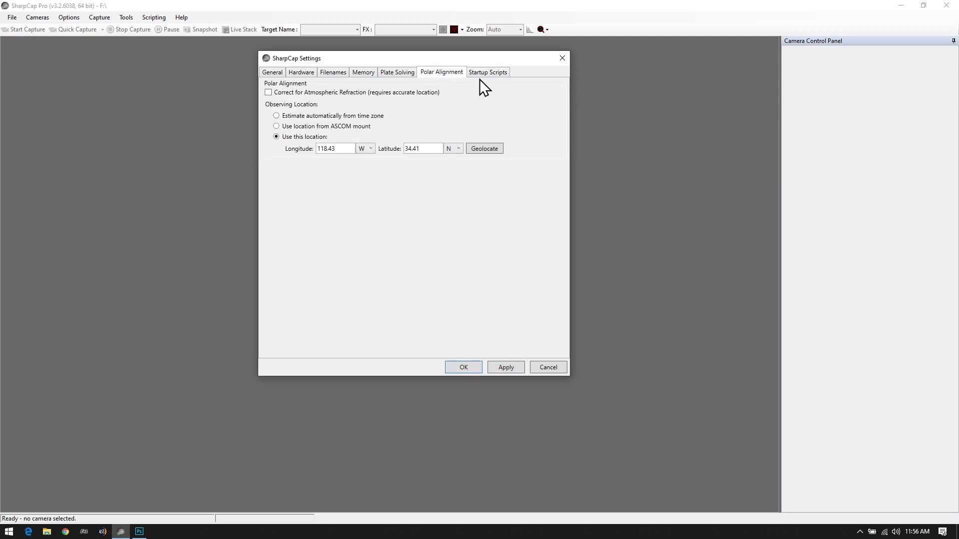
left_click(481, 77)
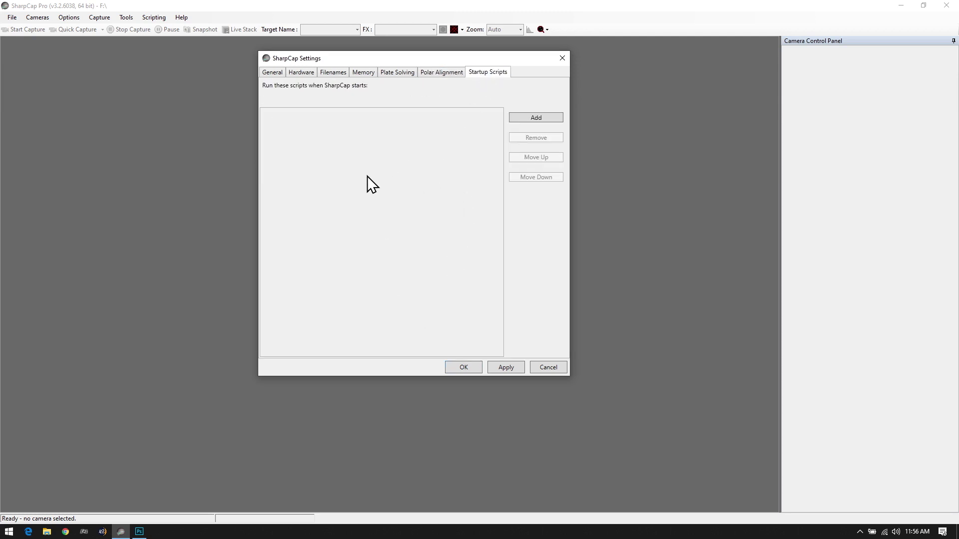
left_click(435, 73)
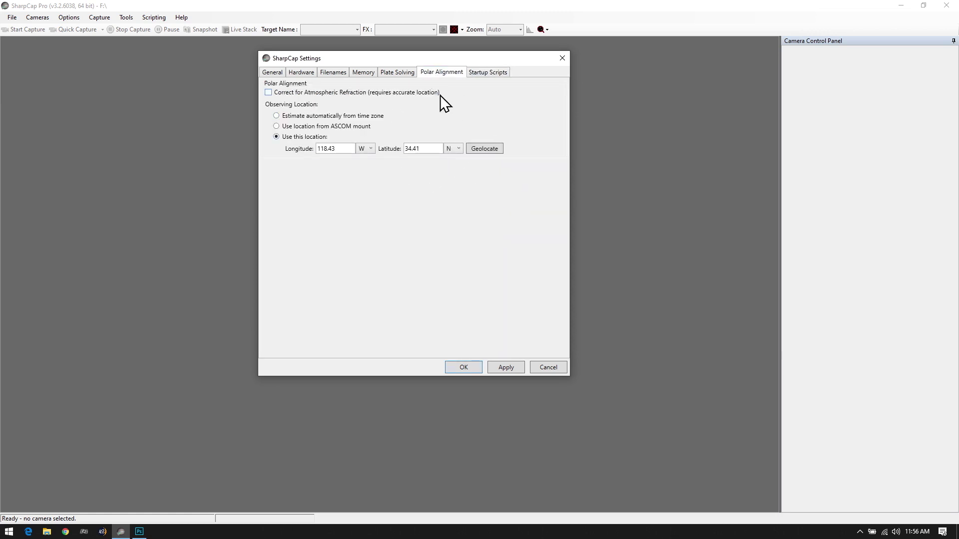
left_click(406, 73)
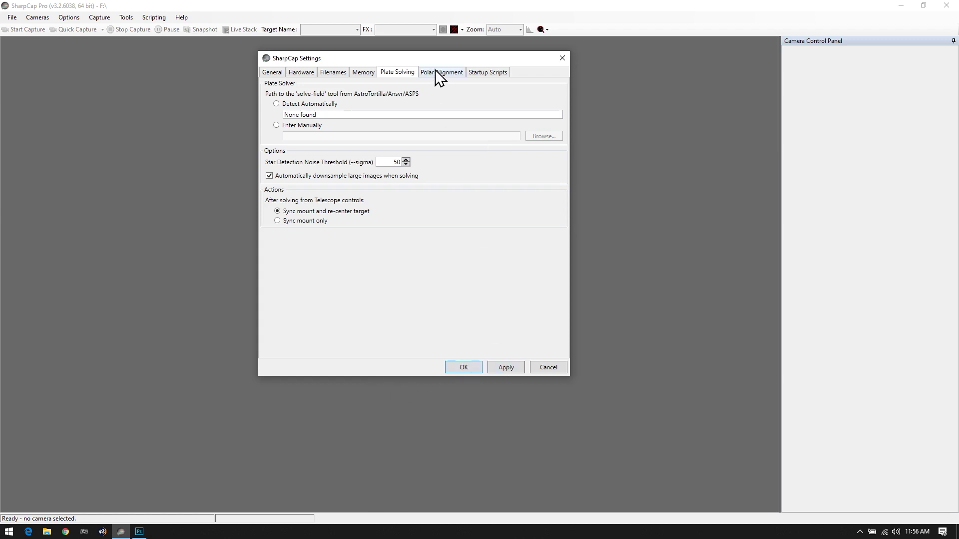
Apply the changed memory settings, close the settings dialog and restart SharpCap
left_click(371, 73)
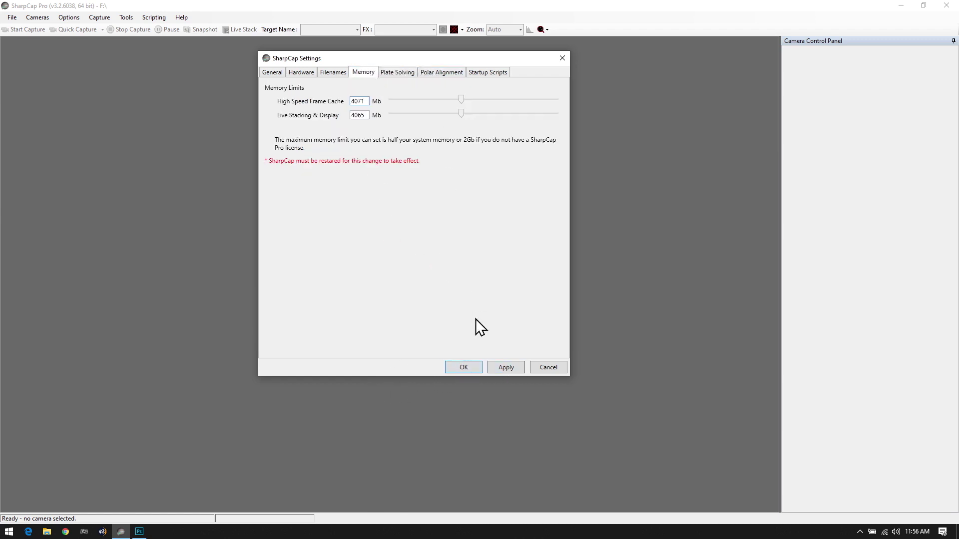
left_click(501, 368)
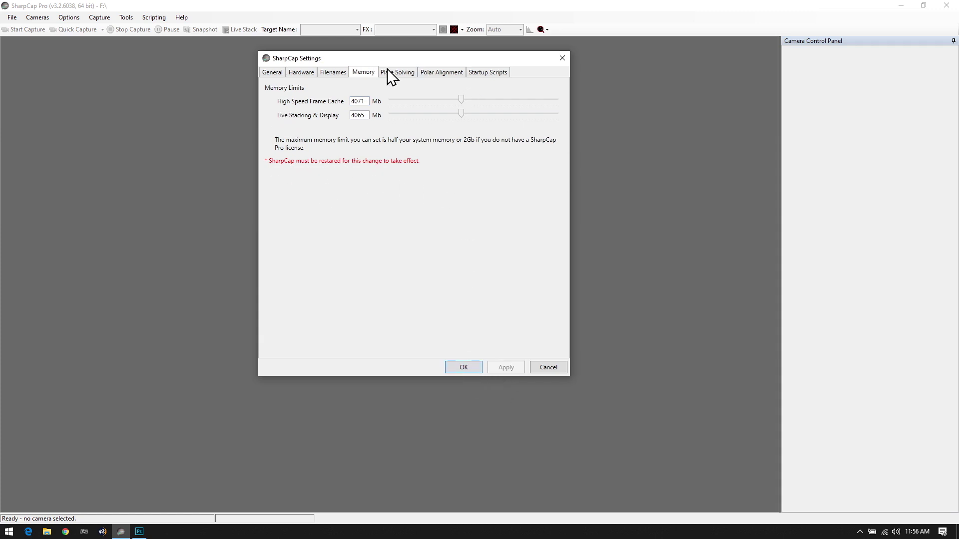
left_click(457, 368)
left_click(947, 6)
double_click(63, 116)
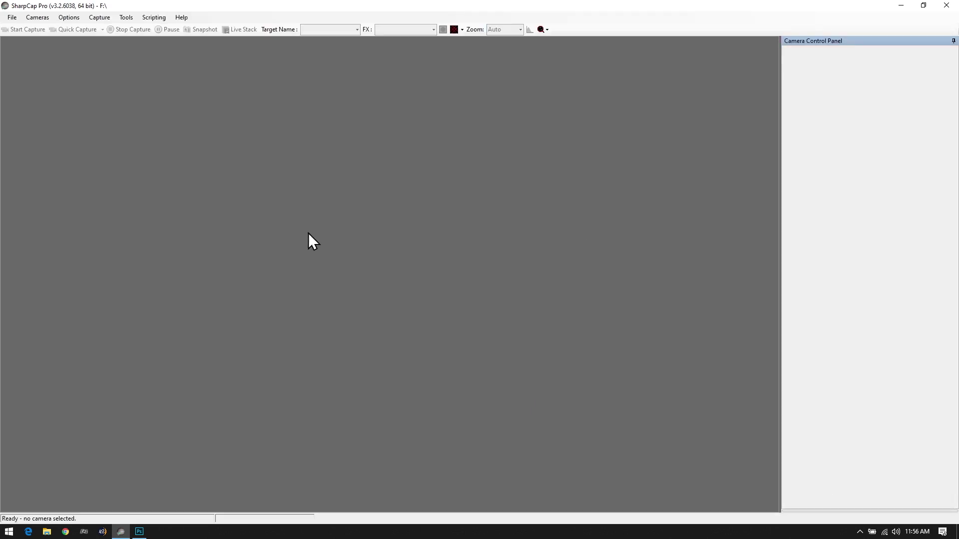
Connect to the Camera V2 simulator from the ASCOM cameras
left_click(33, 18)
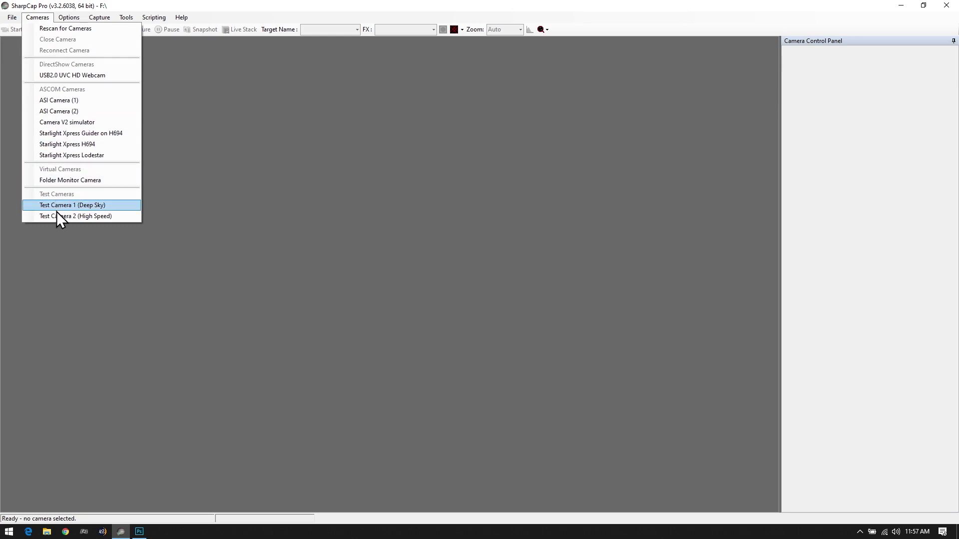
left_click(70, 123)
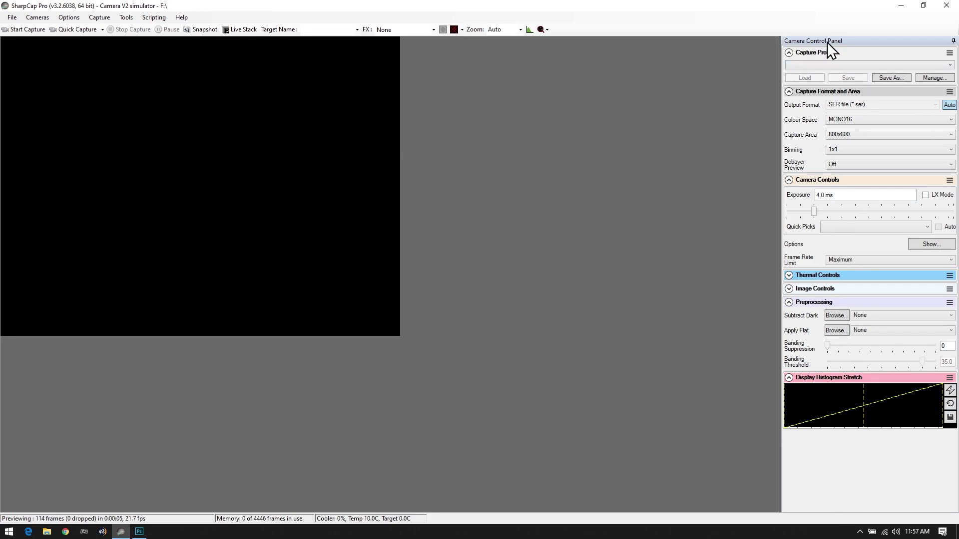
Examine the simulator's capture area, colour space and image control options
left_click(875, 134)
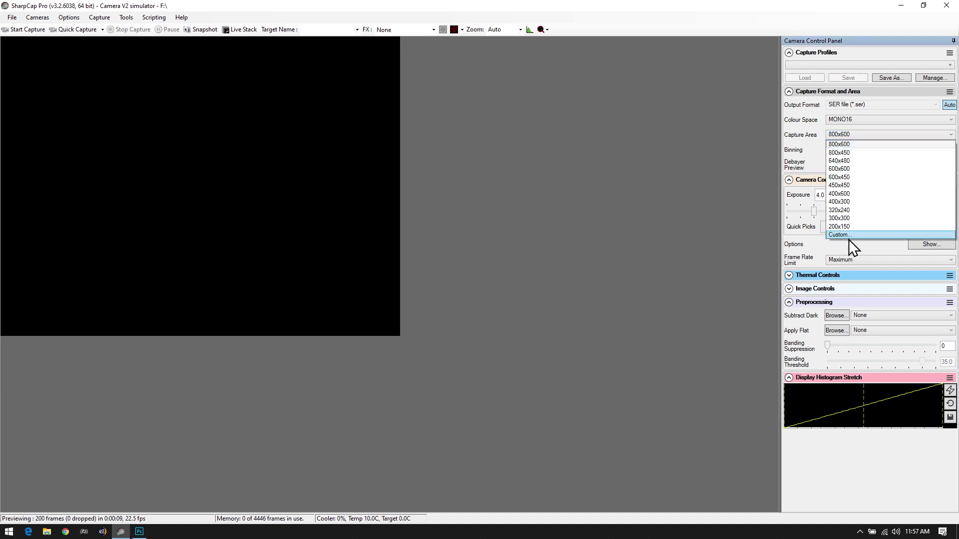
left_click(849, 124)
left_click(856, 123)
left_click(851, 114)
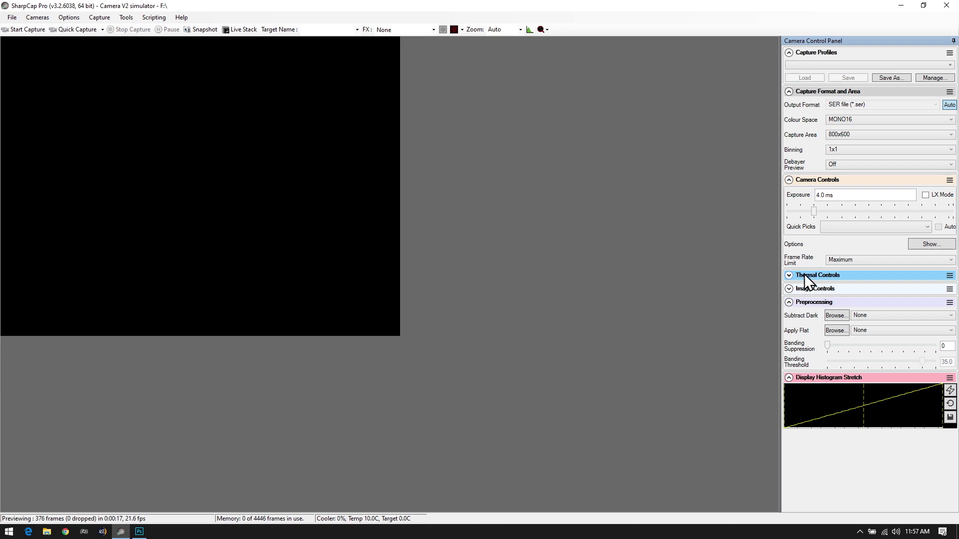
left_click(790, 289)
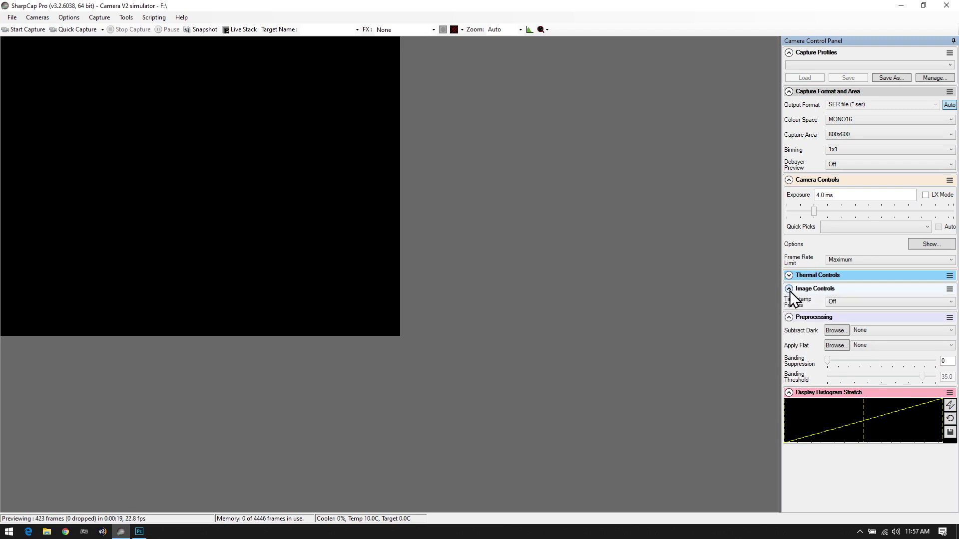
left_click(789, 290)
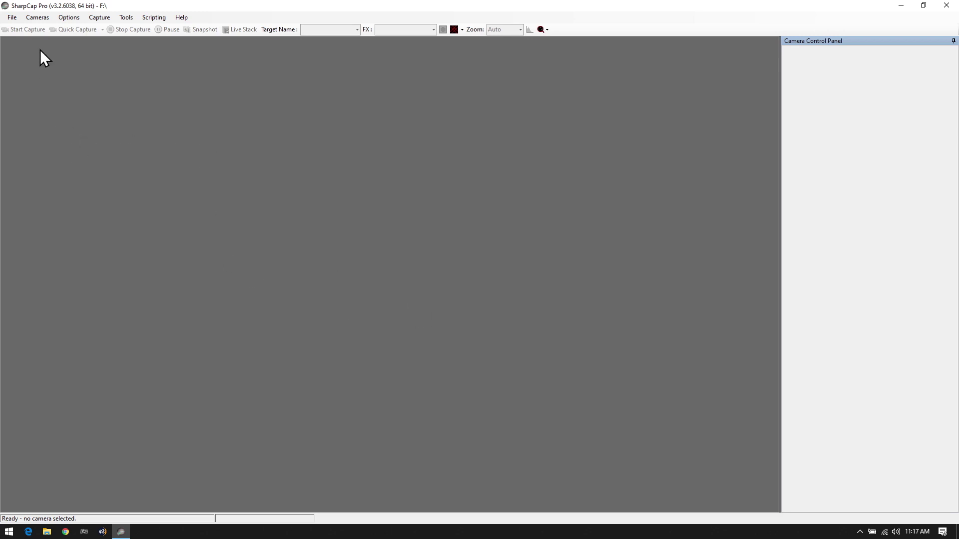
Connect to the ZWO ASI174MM camera
left_click(40, 19)
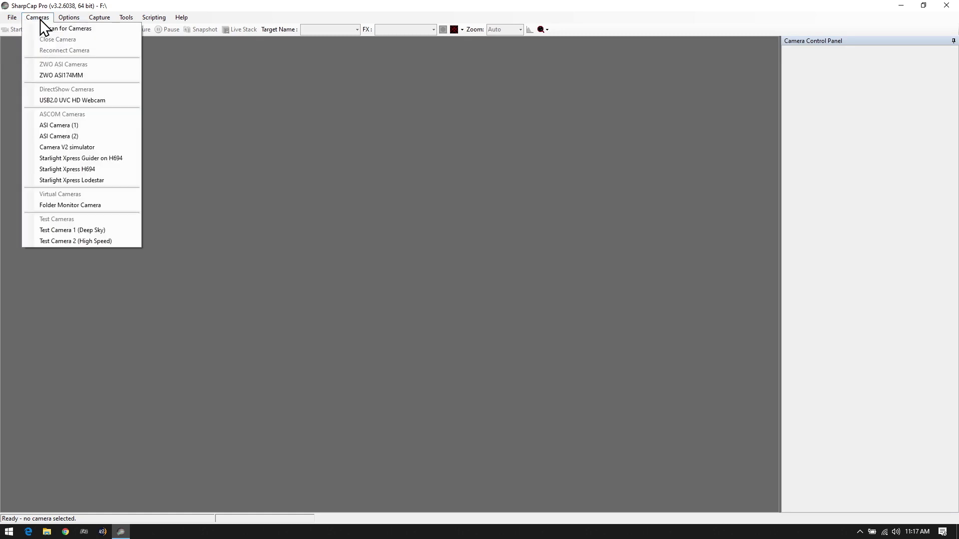
left_click(75, 77)
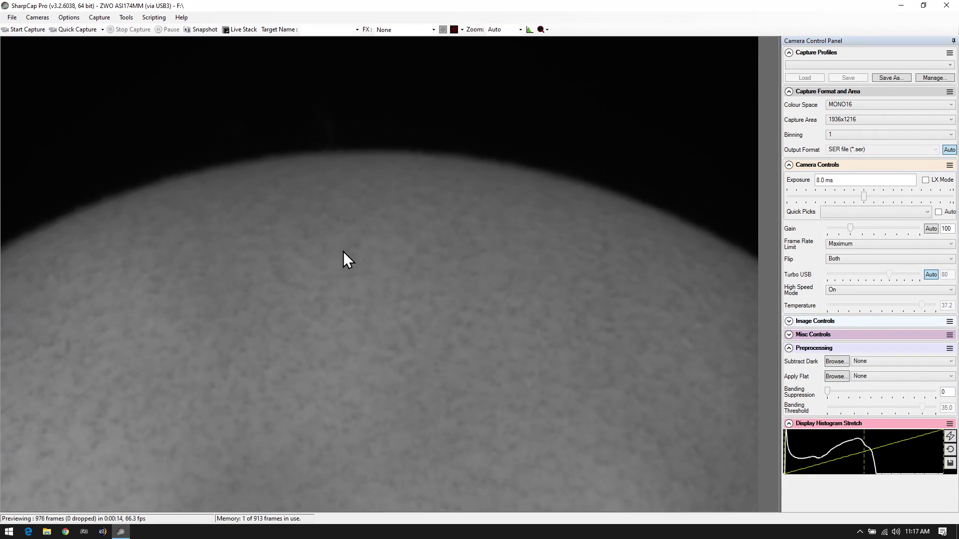
Try a camera exposure of 10 ms and set the exposure back to 8 ms
left_click(857, 181)
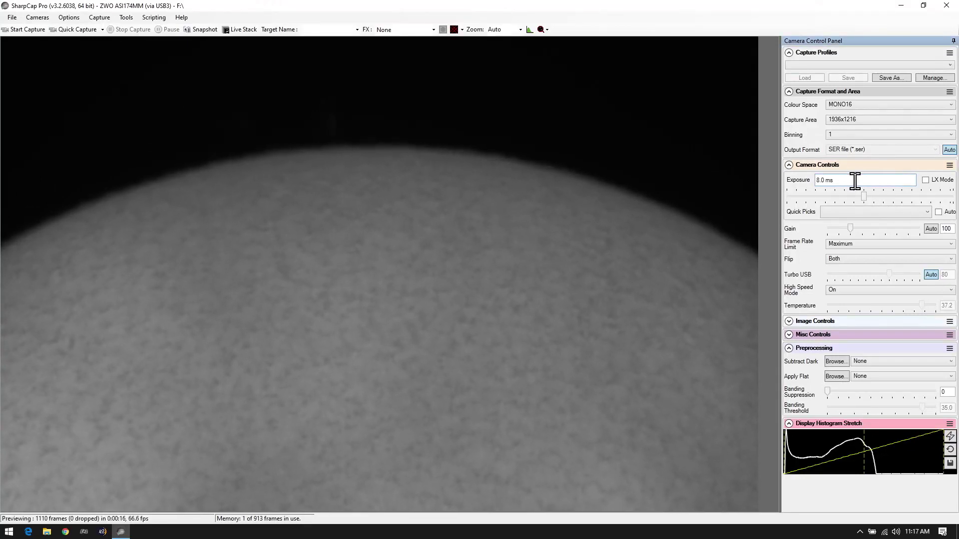
key("BackSpace")
key("BackSpace")
key("BackSpace")
key("BackSpace")
key("BackSpace")
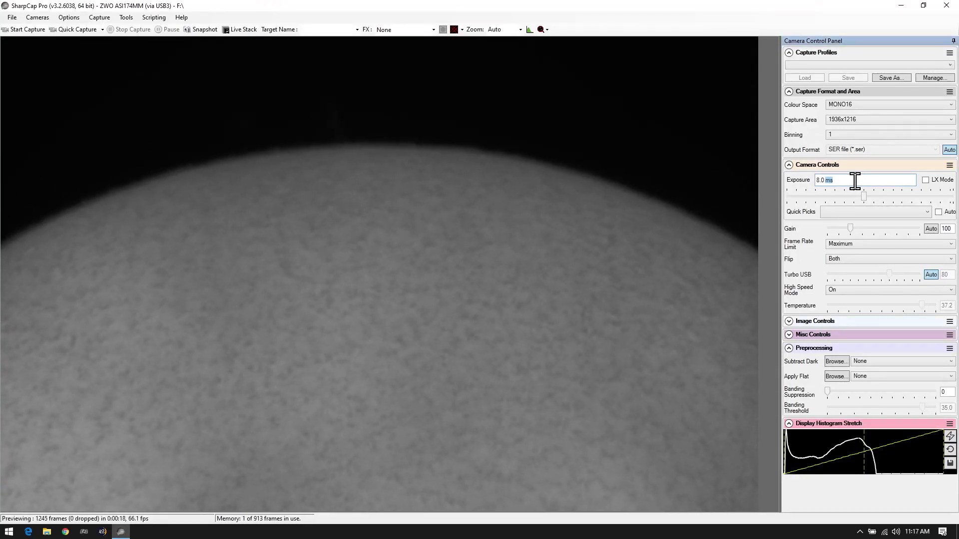
key("BackSpace")
type("10")
key("Return")
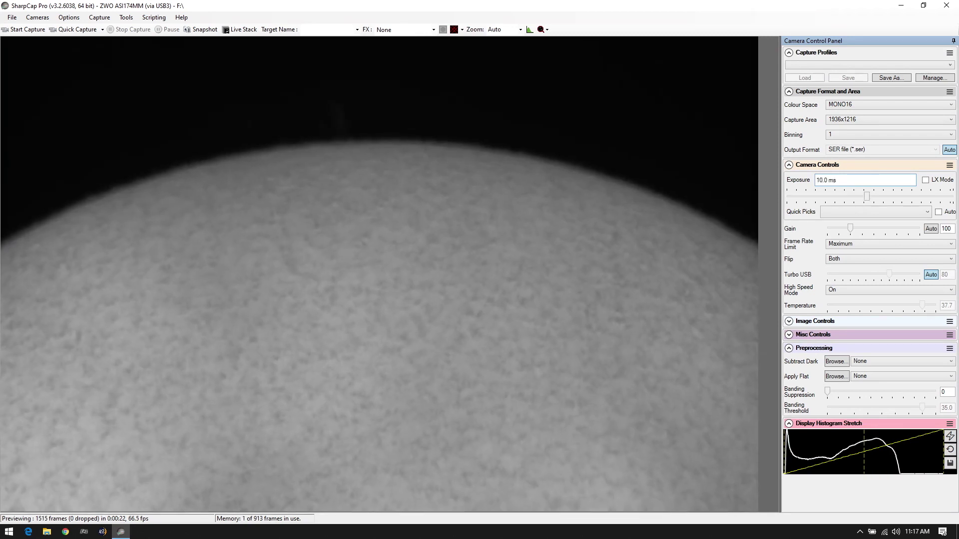
left_click_drag(867, 196, 815, 179)
type("8")
key("Return")
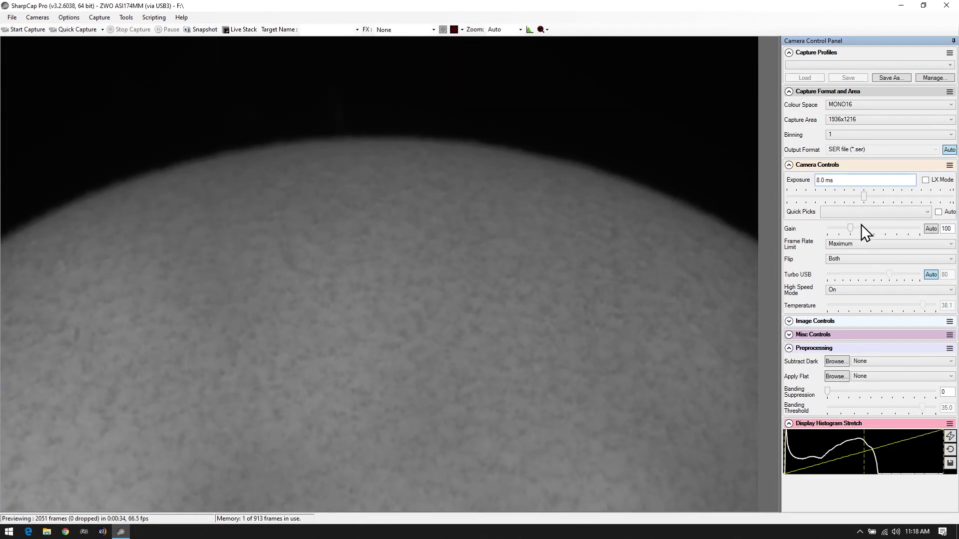
Try a gain of about 389 and restore it to 100, and test and reset the display histogram's automatic stretch
left_click_drag(850, 230, 918, 232)
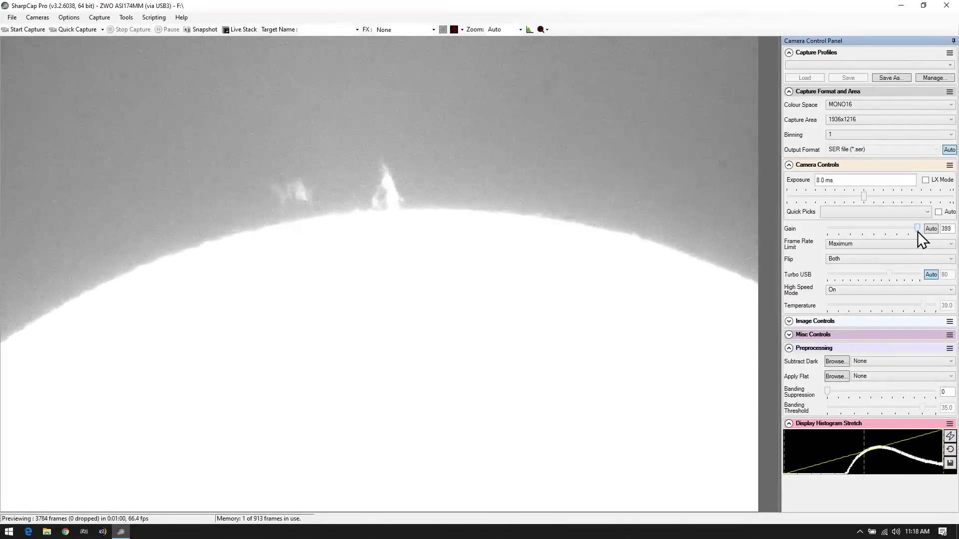
left_click_drag(918, 232, 853, 231)
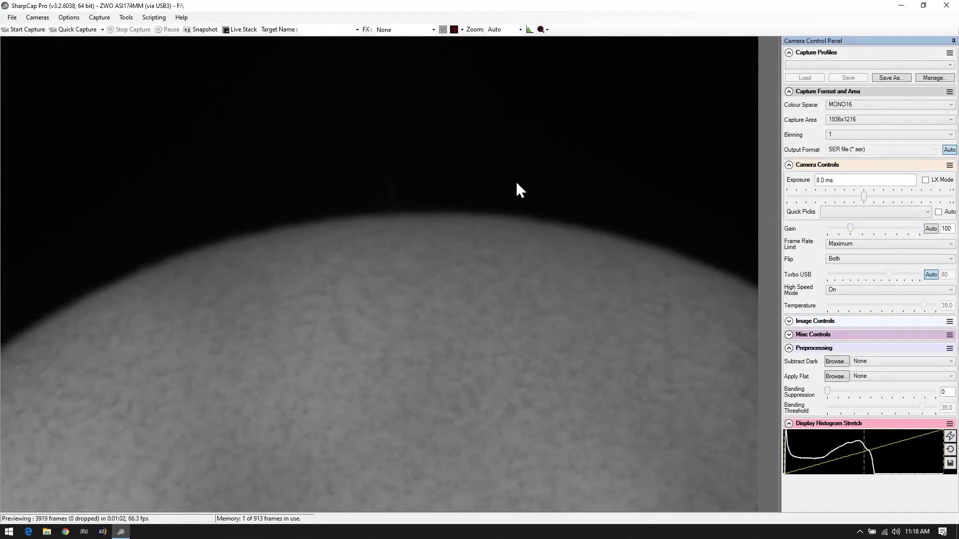
left_click(949, 439)
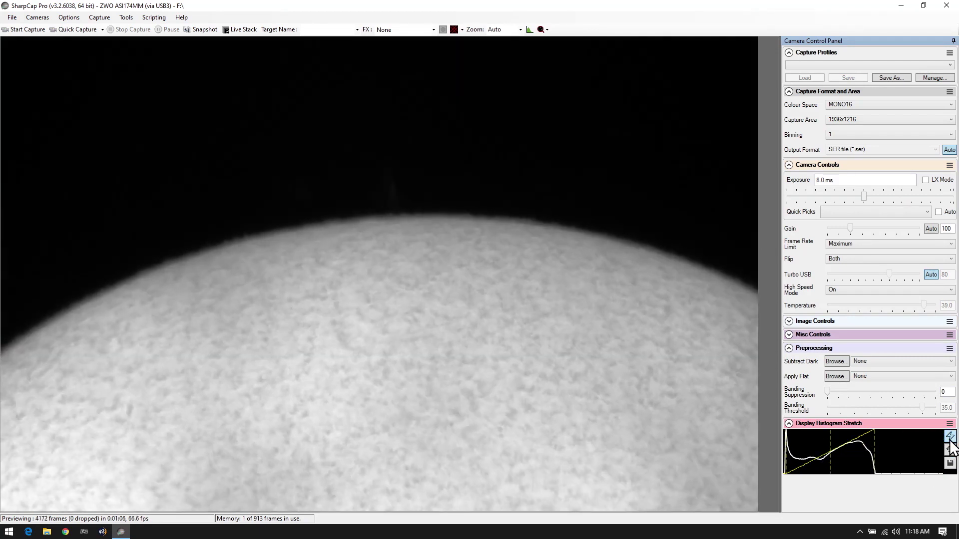
left_click(950, 451)
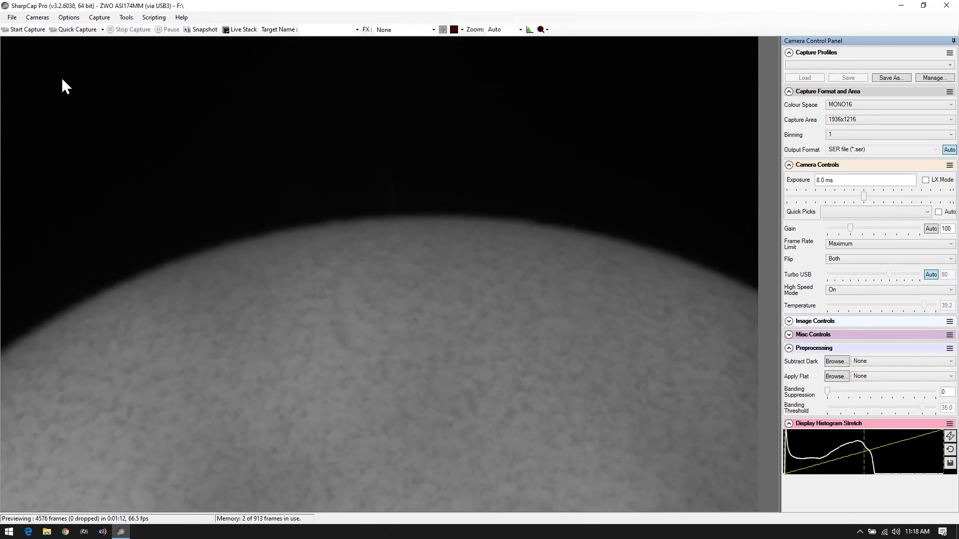
Record a quick capture of 2000 frames
left_click(102, 30)
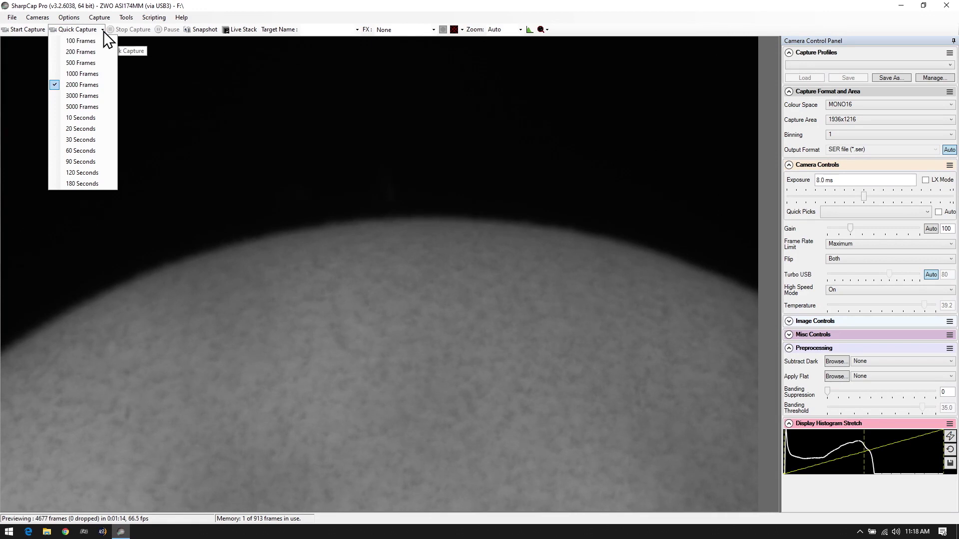
left_click(75, 85)
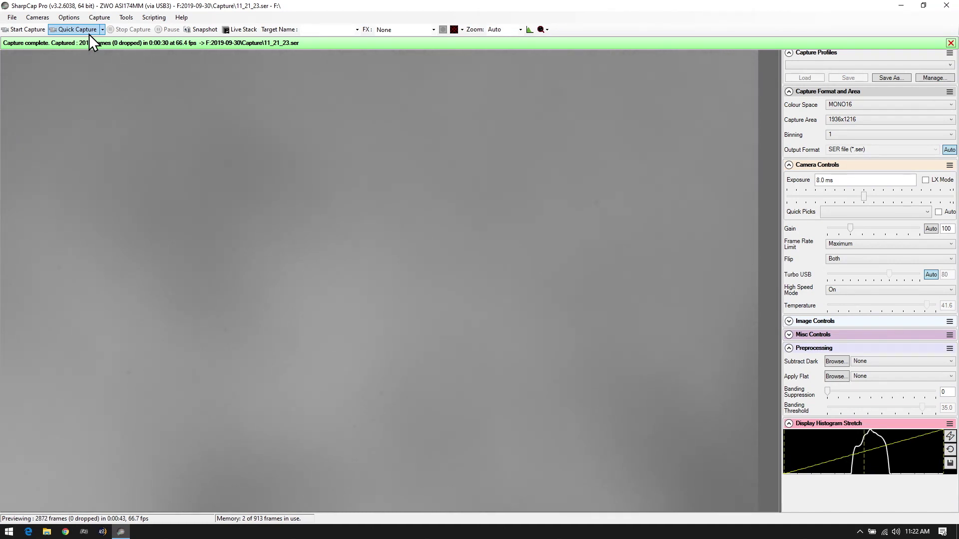
Auto-stretch the display histogram while trying a gain of 150, and restore the gain to 100 and the default stretch
left_click(950, 437)
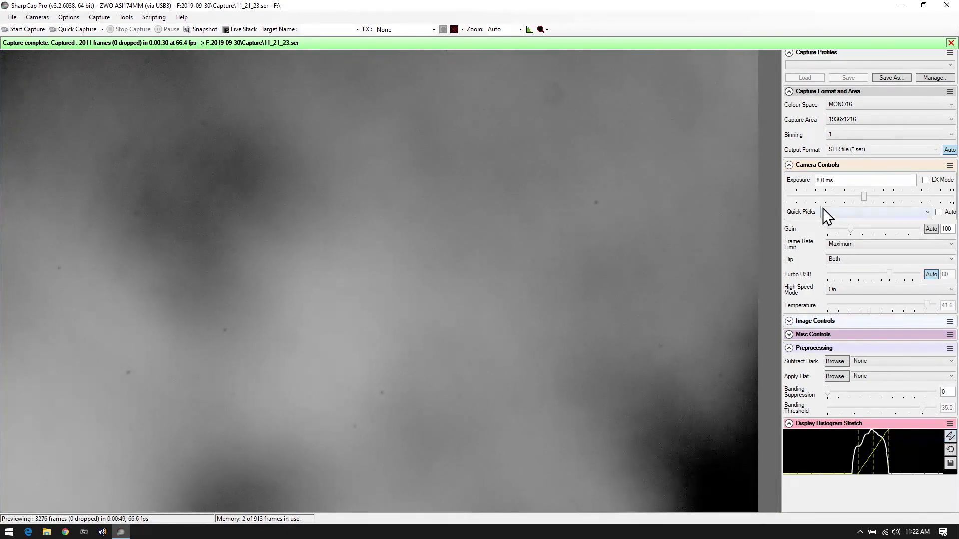
left_click(868, 229)
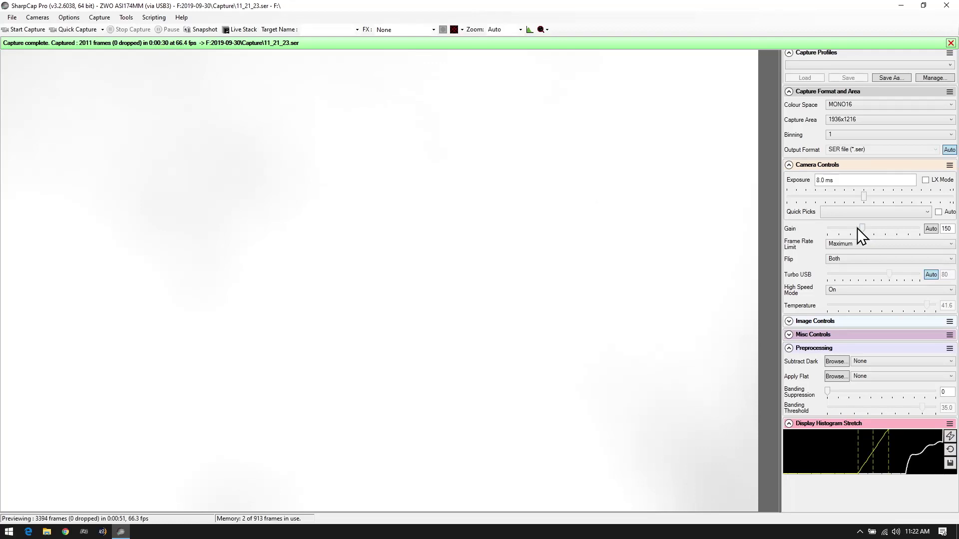
left_click(853, 226)
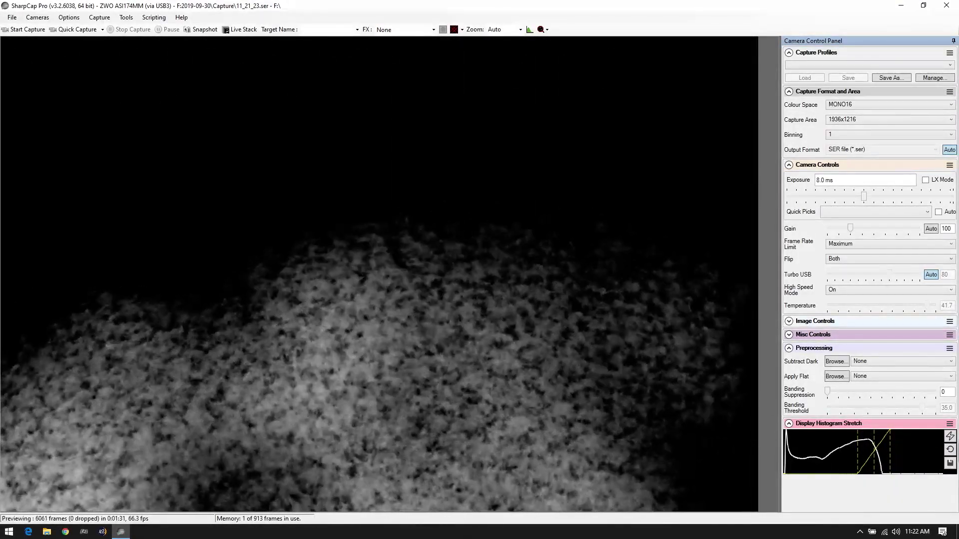
left_click(949, 451)
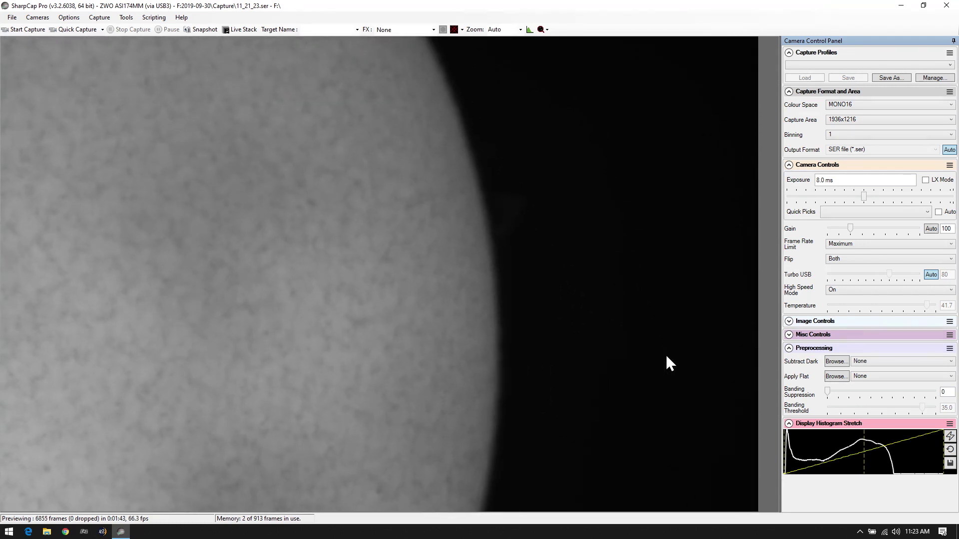
Raise the gain in stages through 250 and 300 to 350, and lower it back to 100
left_click(886, 226)
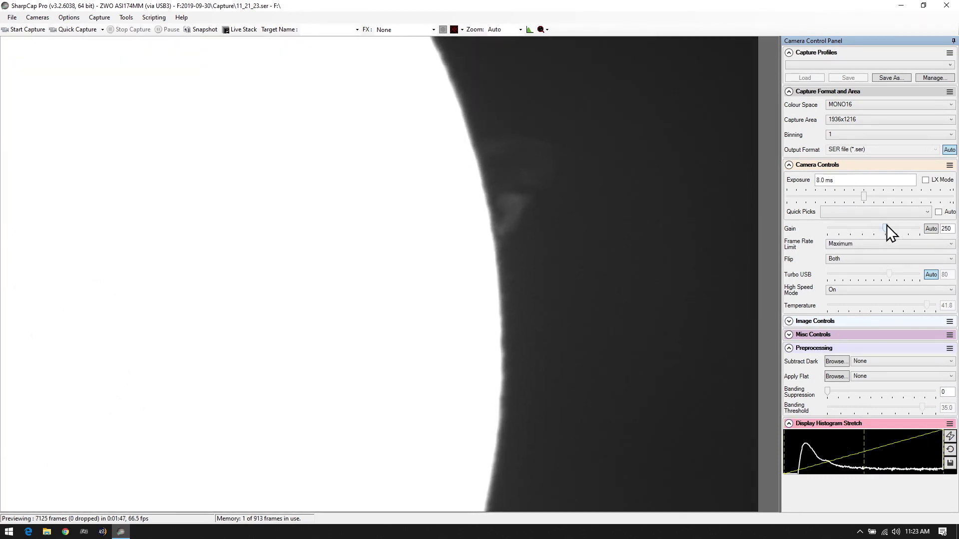
left_click(910, 229)
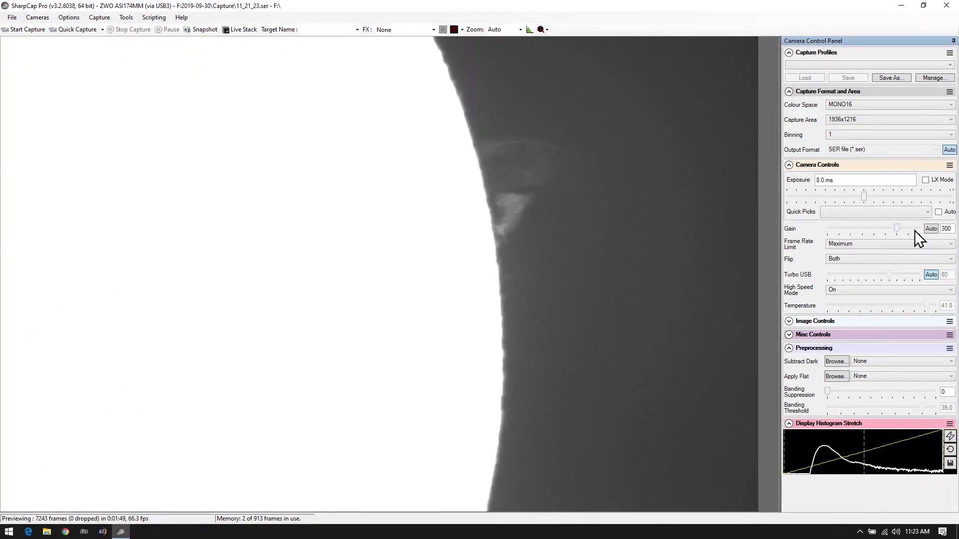
left_click(915, 230)
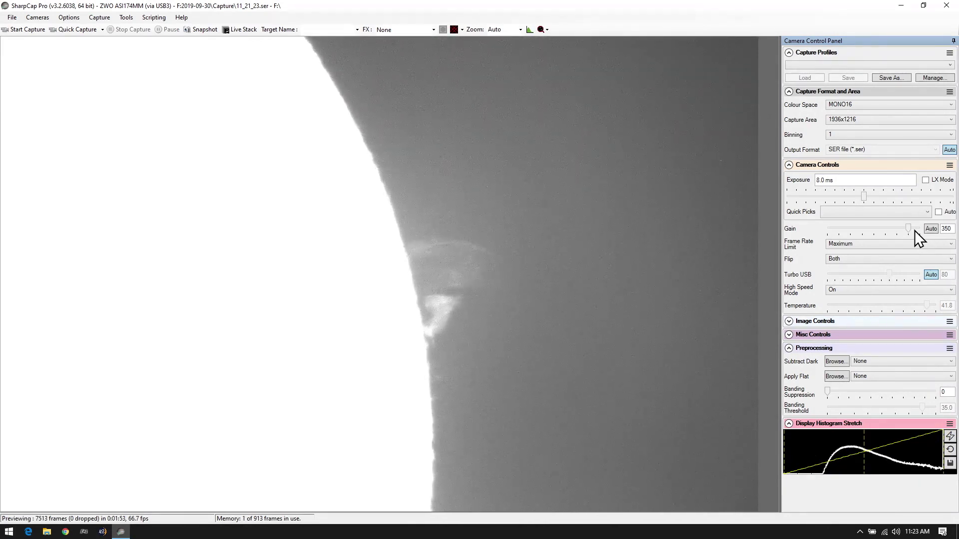
left_click(836, 229)
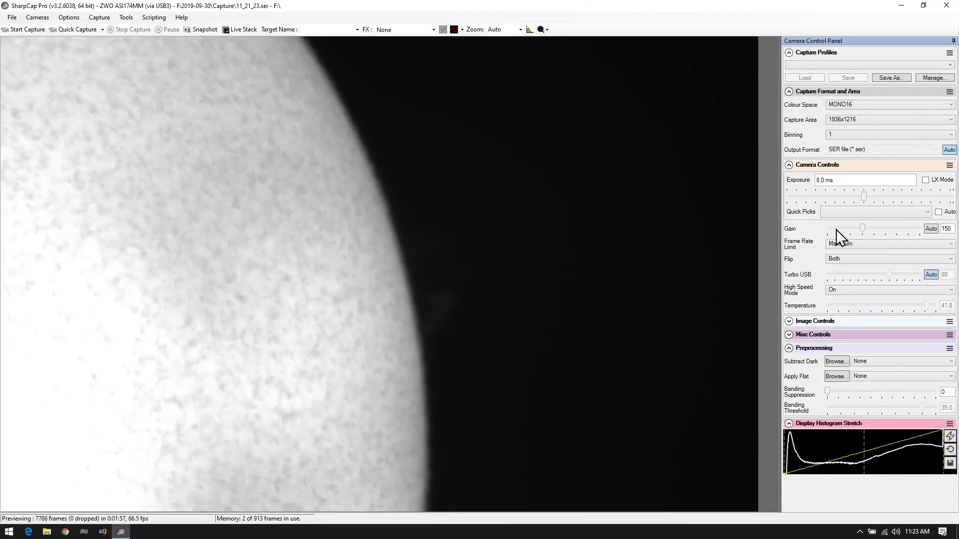
left_click(831, 232)
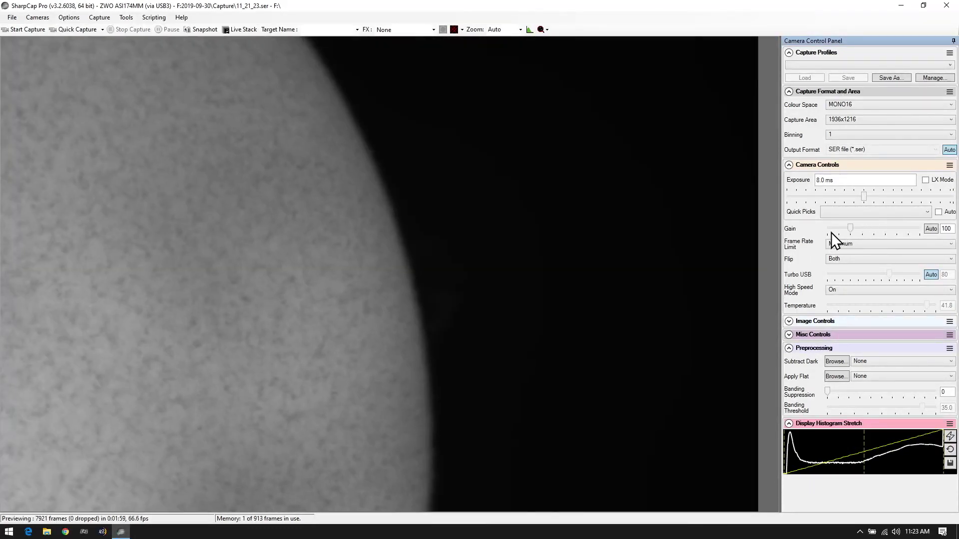
Set the camera exposure to 11 ms
left_click(846, 181)
key("BackSpace")
key("BackSpace")
key("BackSpace")
key("BackSpace")
key("BackSpace")
type("11")
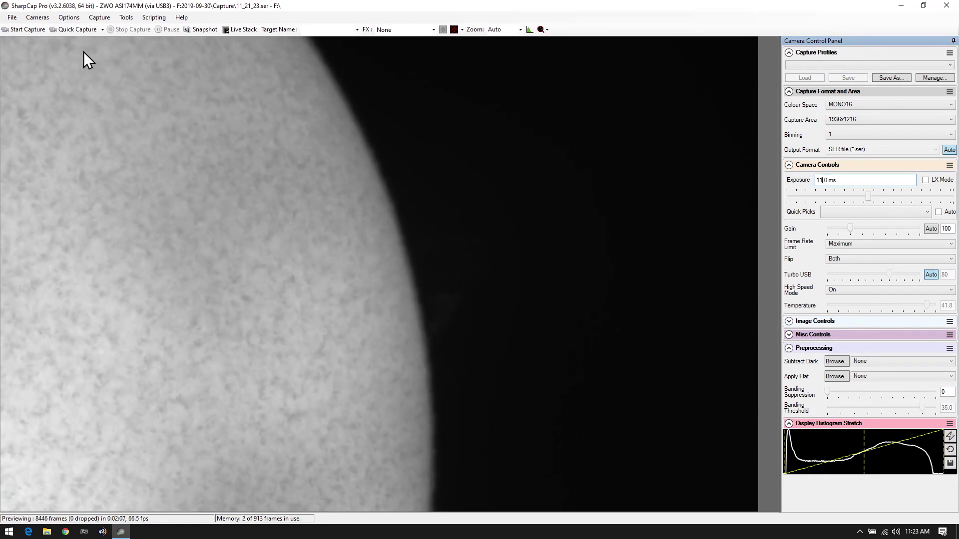
Record three quick captures in succession, each limited to 2000 frames
left_click(102, 30)
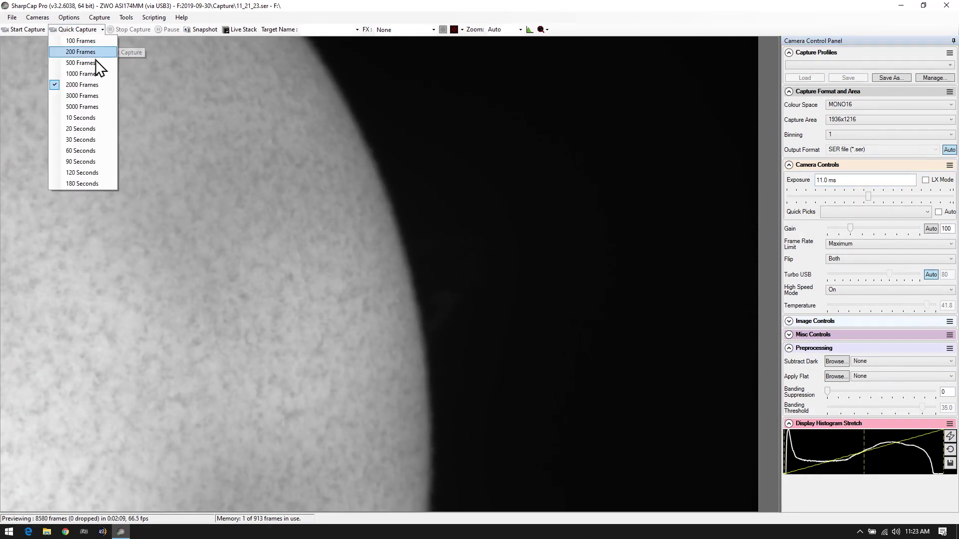
left_click(95, 85)
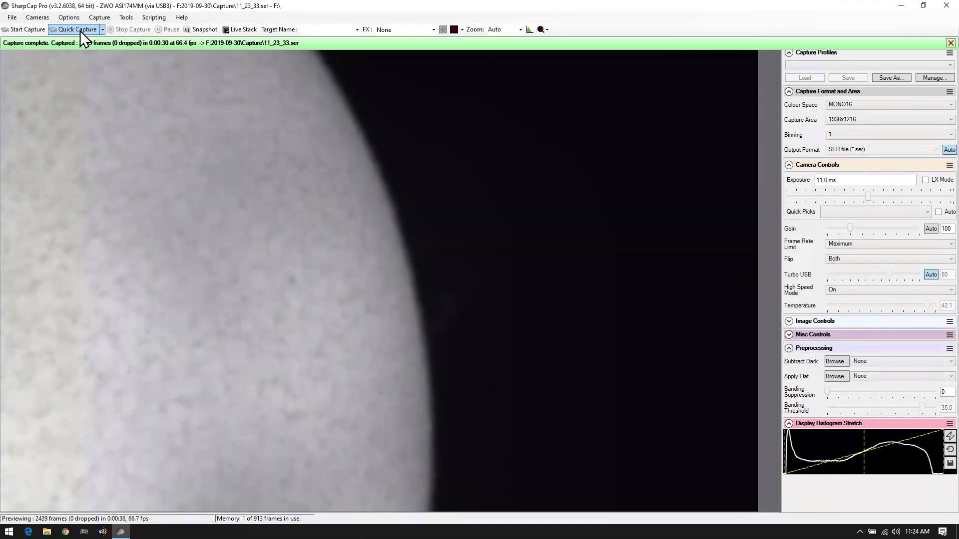
left_click(80, 31)
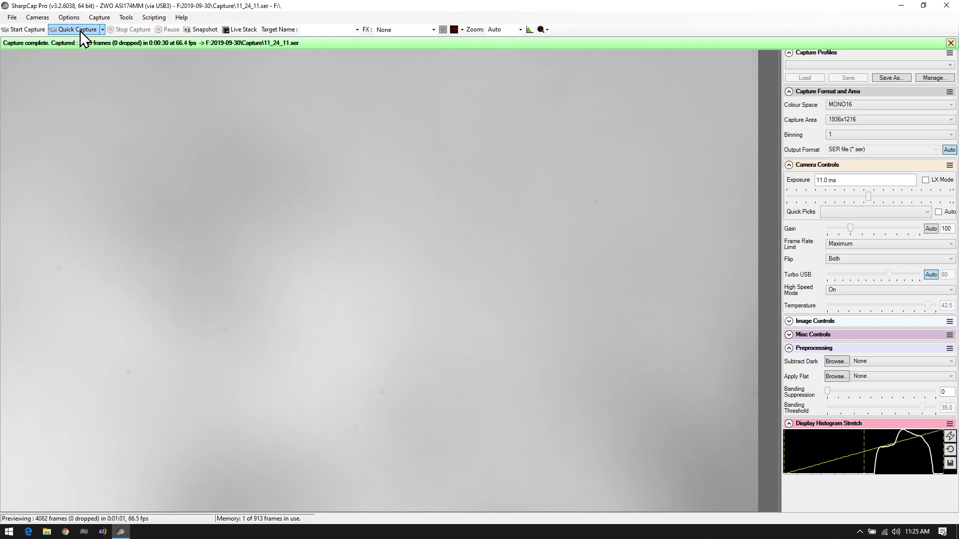
left_click(103, 32)
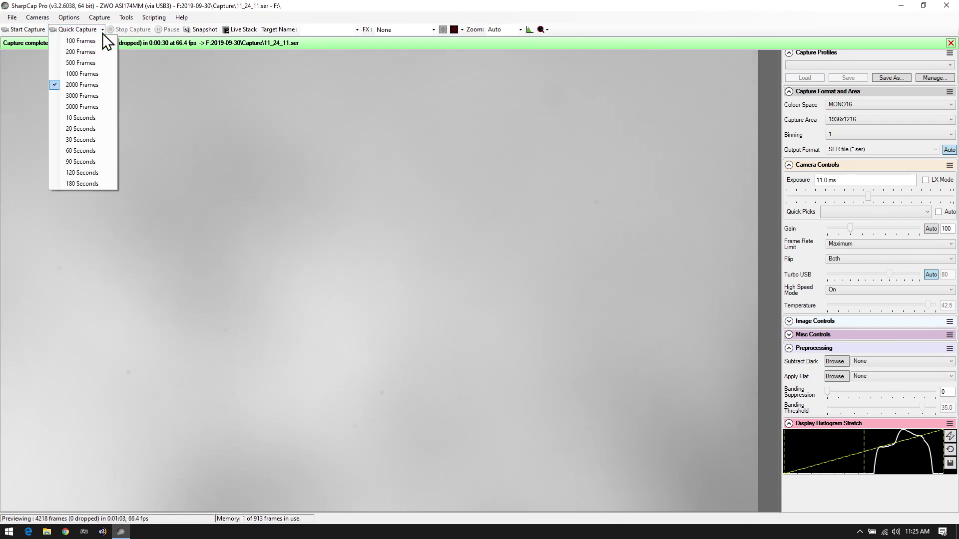
left_click(94, 54)
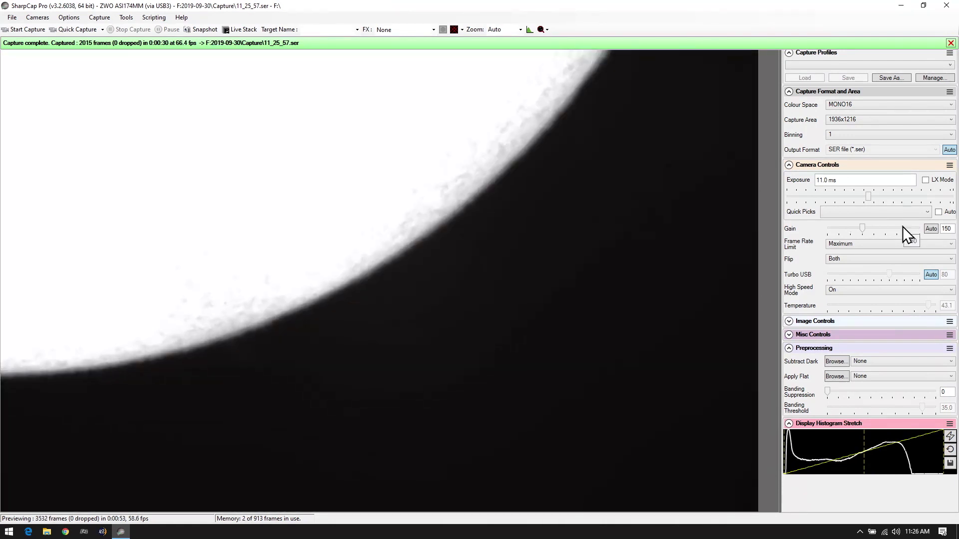
Raise the gain to 350 to expose the prominence, and reduce it in stages to 100
left_click(903, 228)
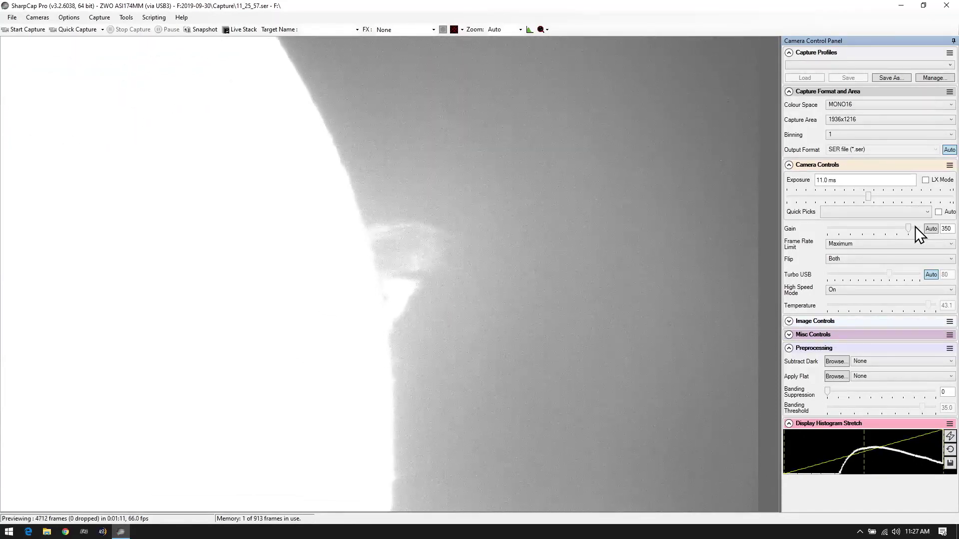
left_click(854, 226)
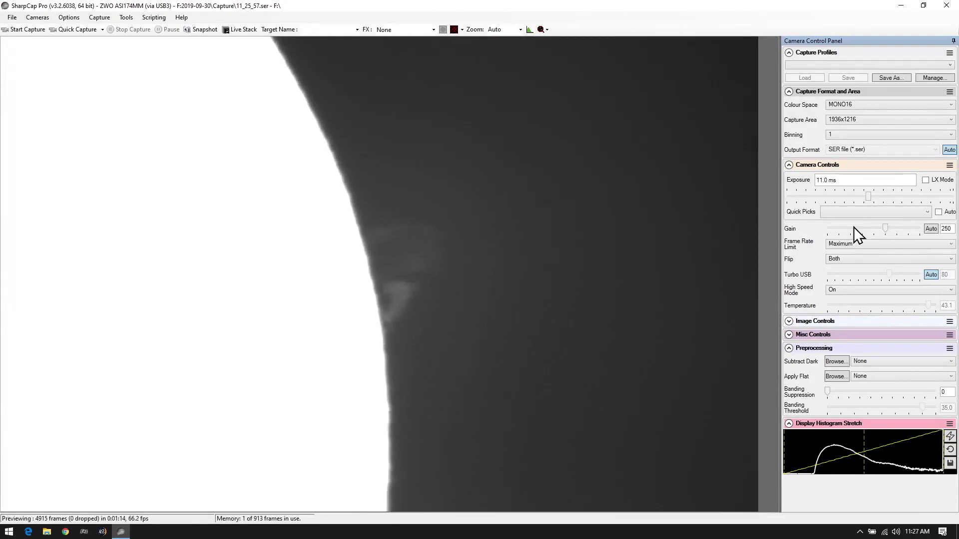
left_click(832, 227)
left_click(832, 228)
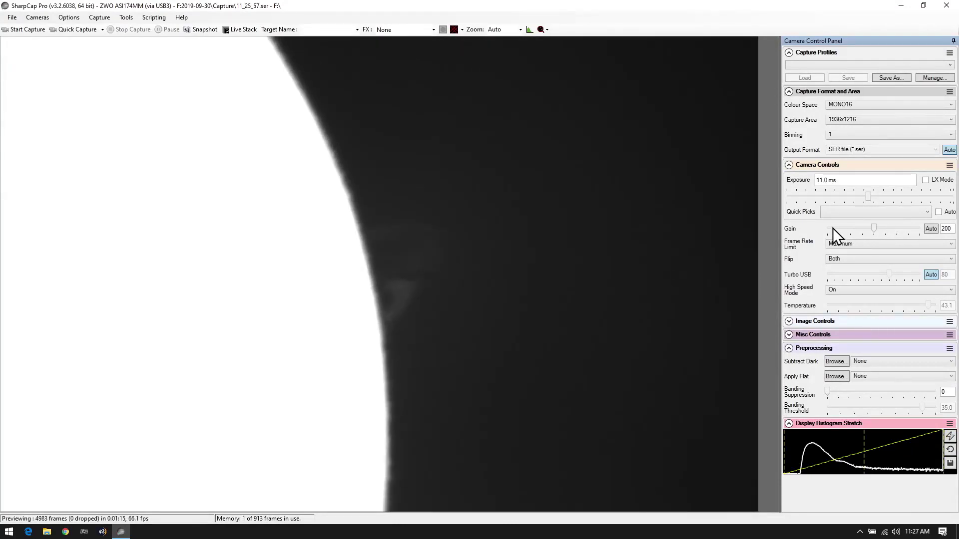
left_click(832, 228)
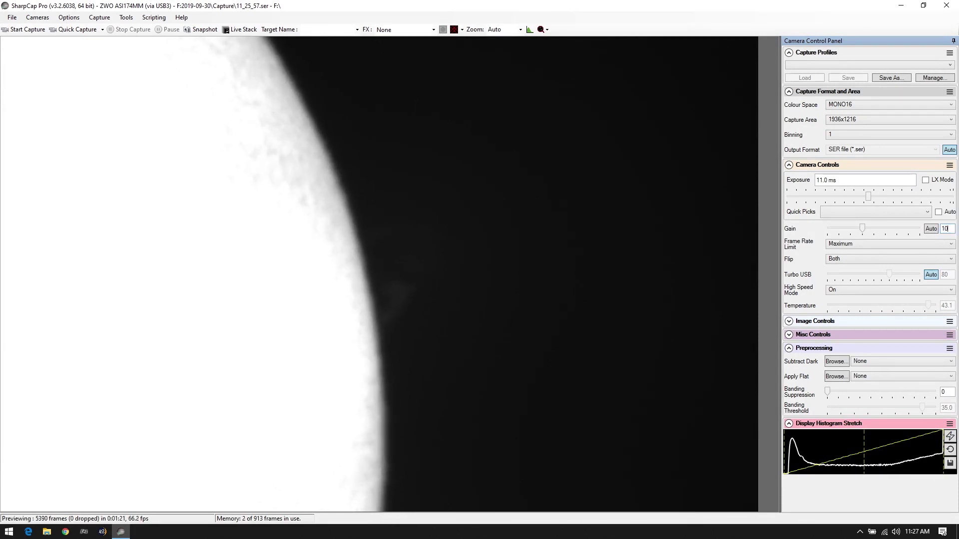
type("0")
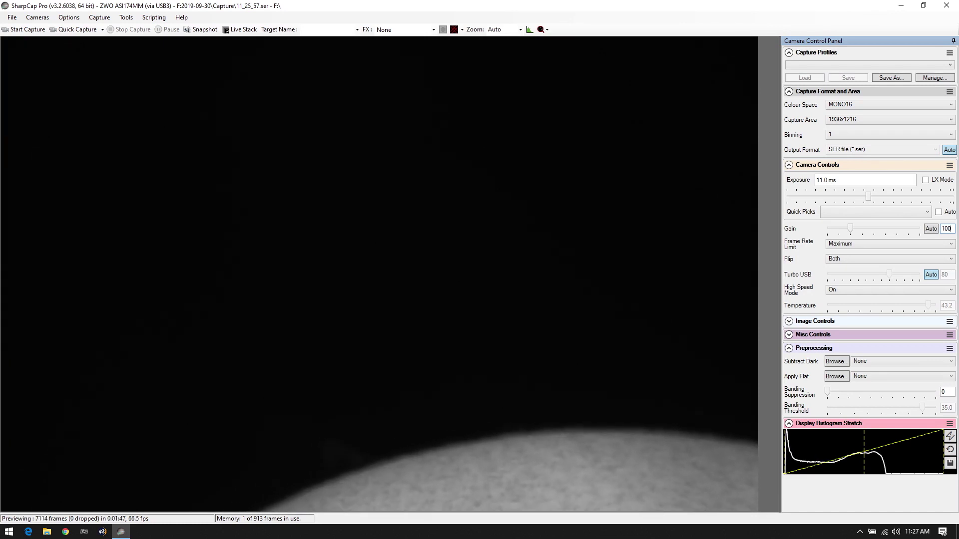
Set the gain to 400 and reduce it to 350 to expose the prominence on the solar limb
left_click(947, 229)
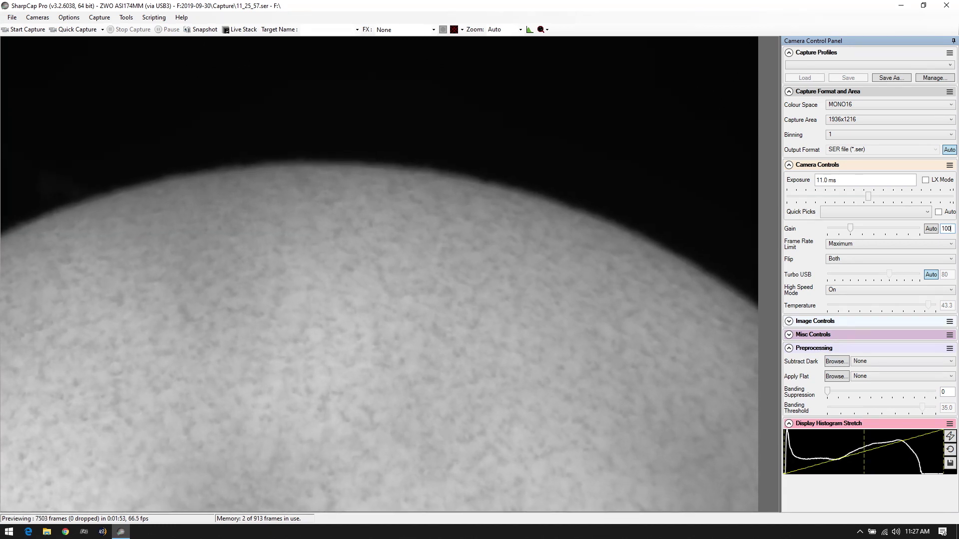
key("BackSpace")
key("BackSpace")
key("BackSpace")
type("400")
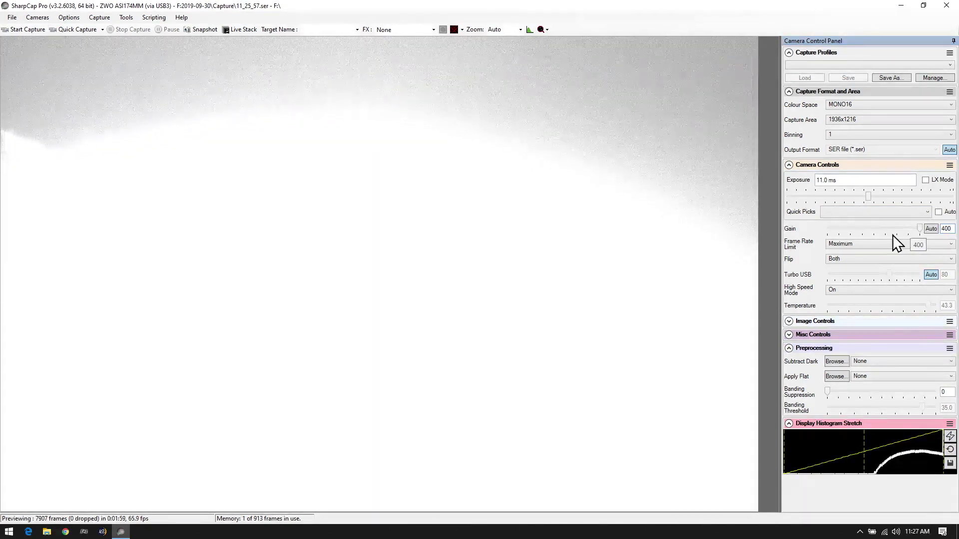
left_click(900, 228)
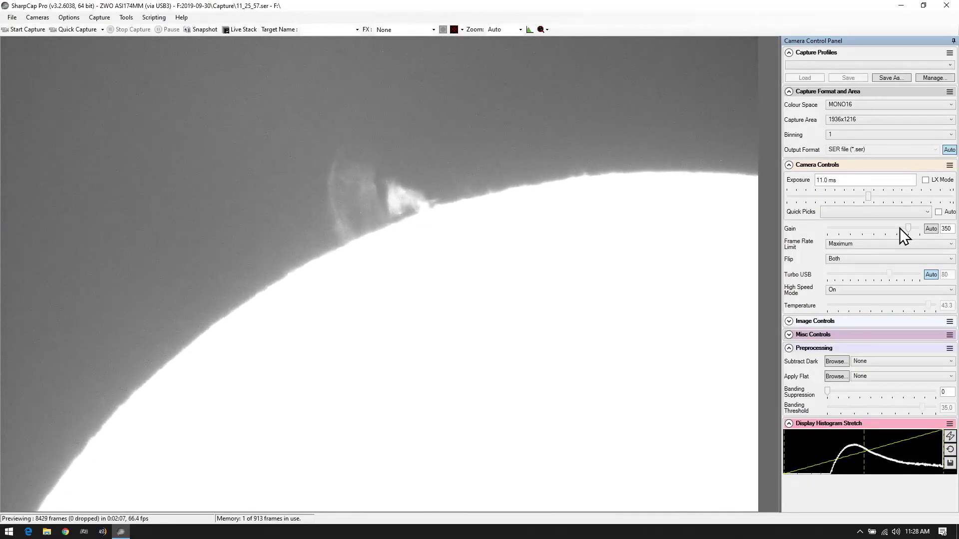
Reduce the camera gain to 300, and lower it further to 100
left_click(900, 228)
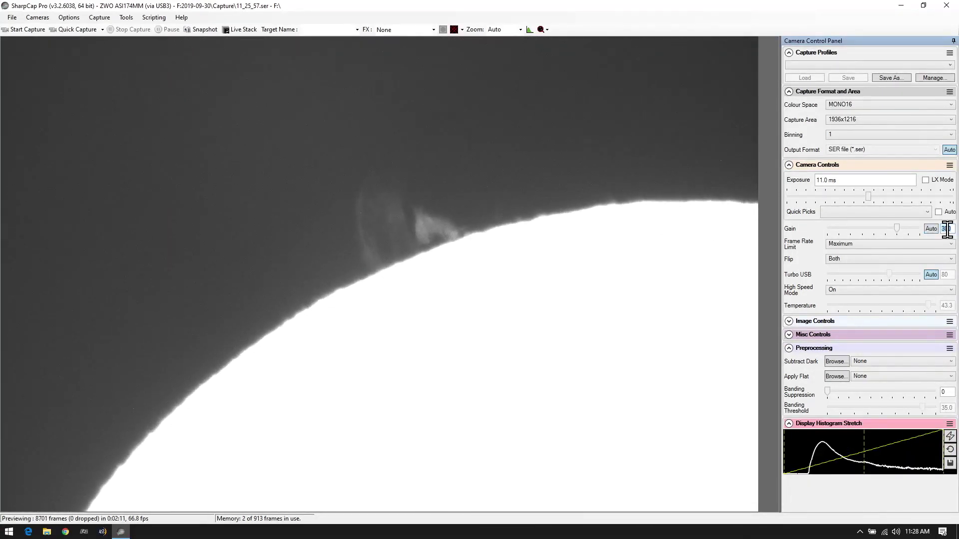
type("0")
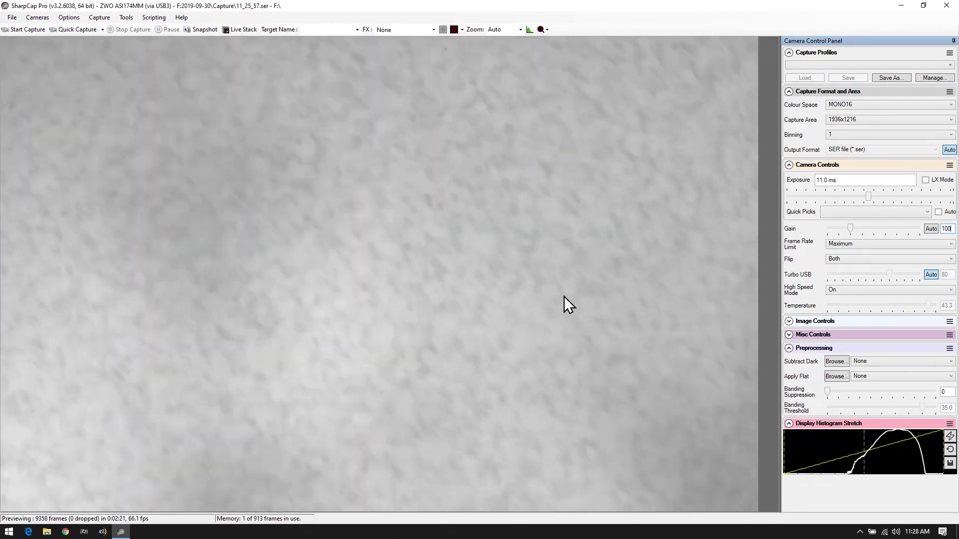
Auto-stretch the display histogram to bring out the surface contrast, and reset the stretch
left_click(950, 437)
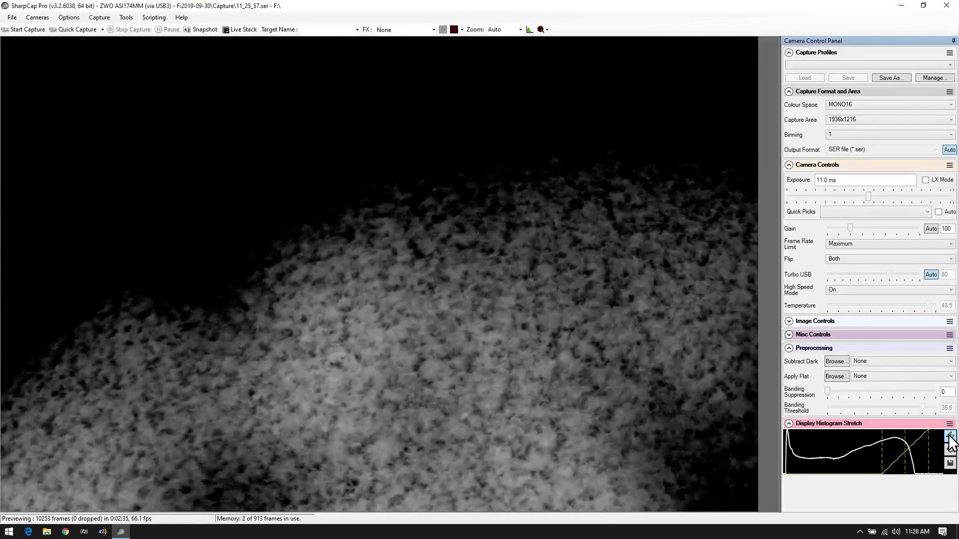
left_click(950, 436)
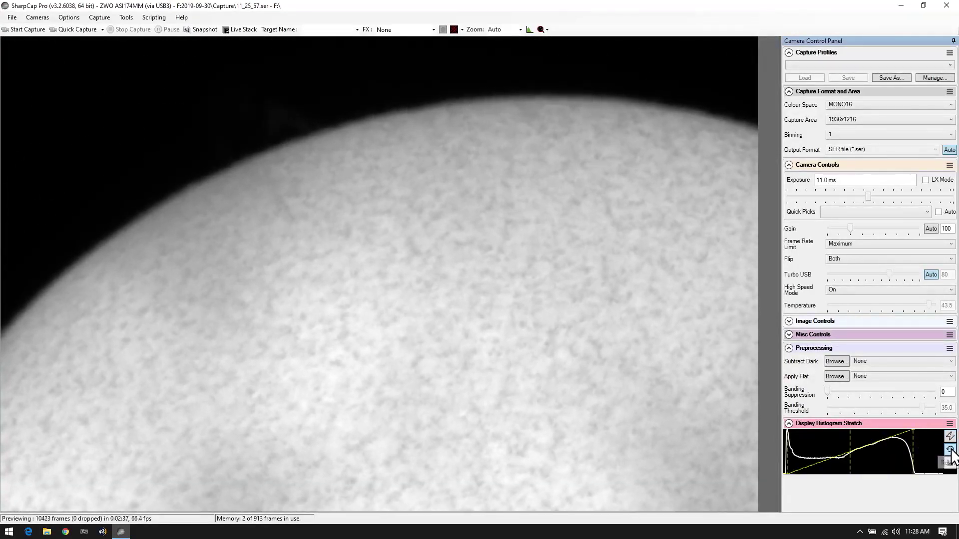
left_click(950, 449)
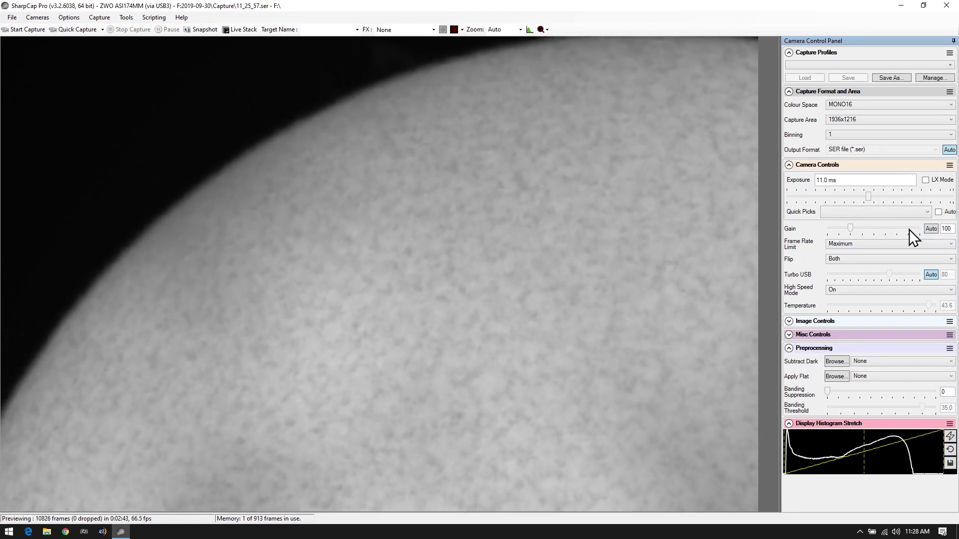
Raise the gain to 300 to expose the prominence, and reduce it through 150 to 100 for the solar surface
left_click(909, 229)
left_click(909, 229)
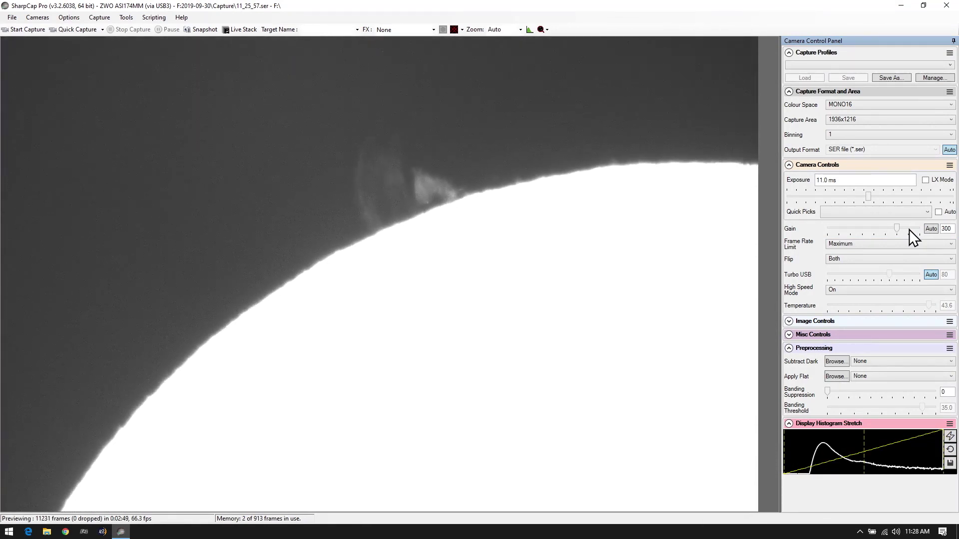
left_click(853, 228)
left_click(853, 227)
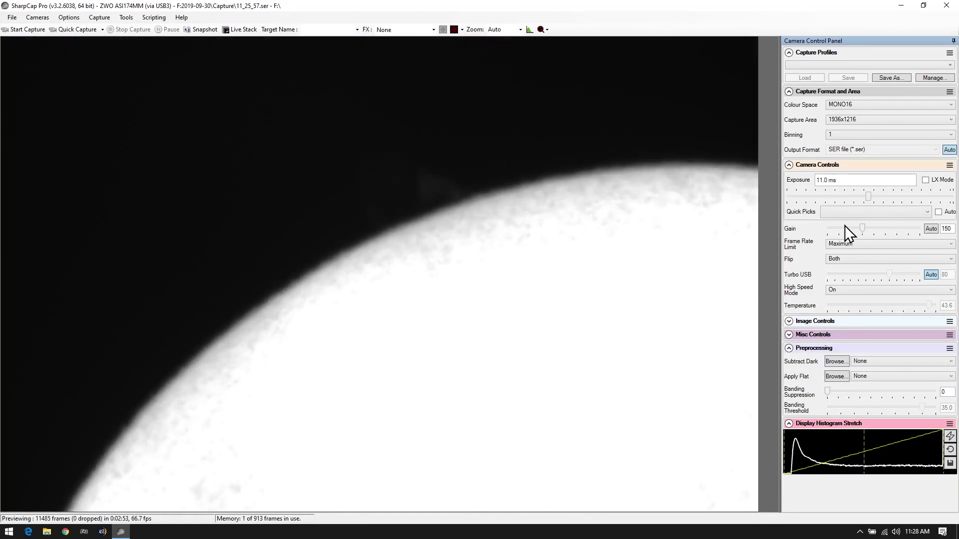
left_click(829, 227)
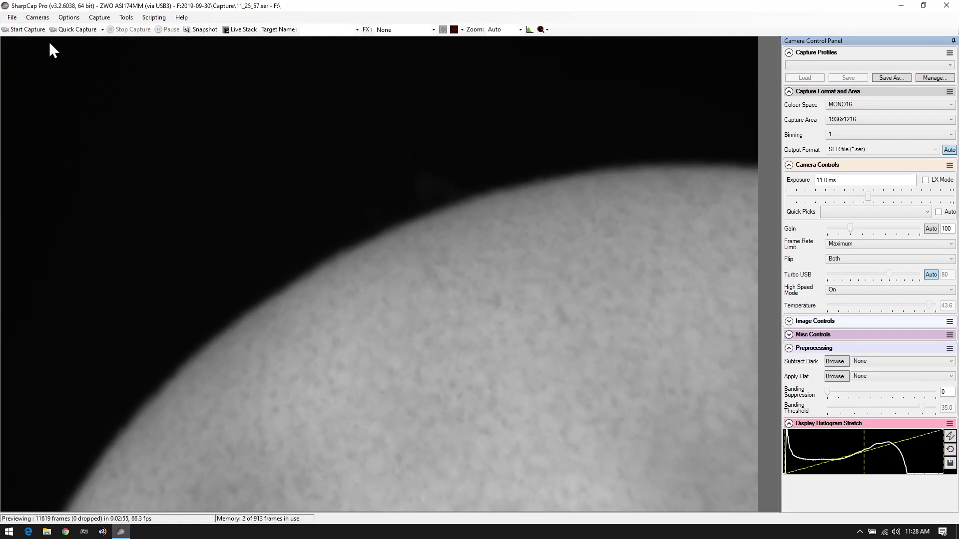
left_click(38, 17)
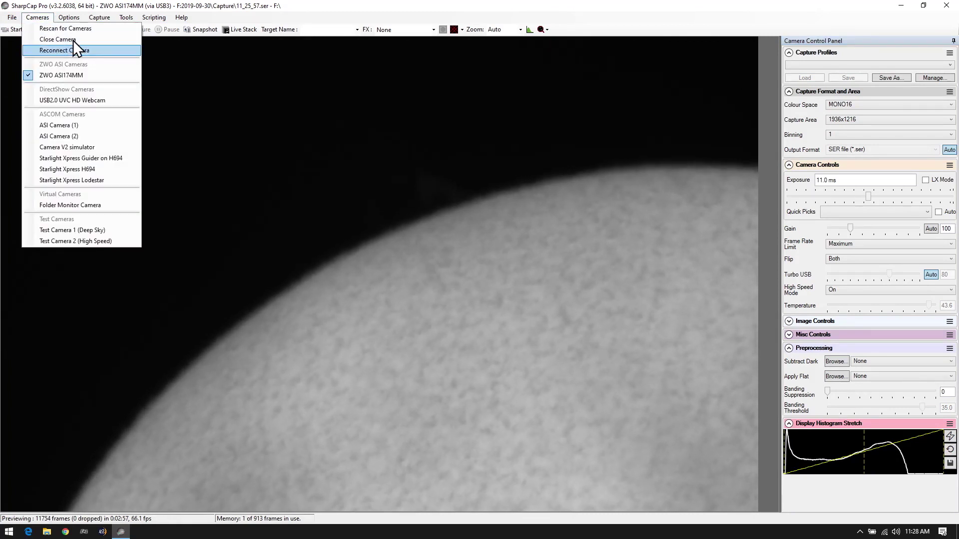
mouse_move(99, 17)
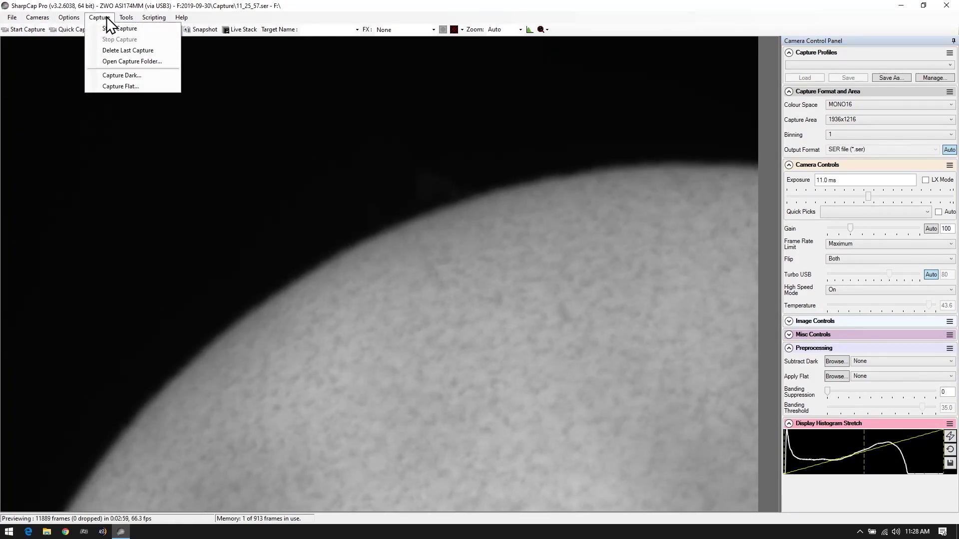
left_click(253, 197)
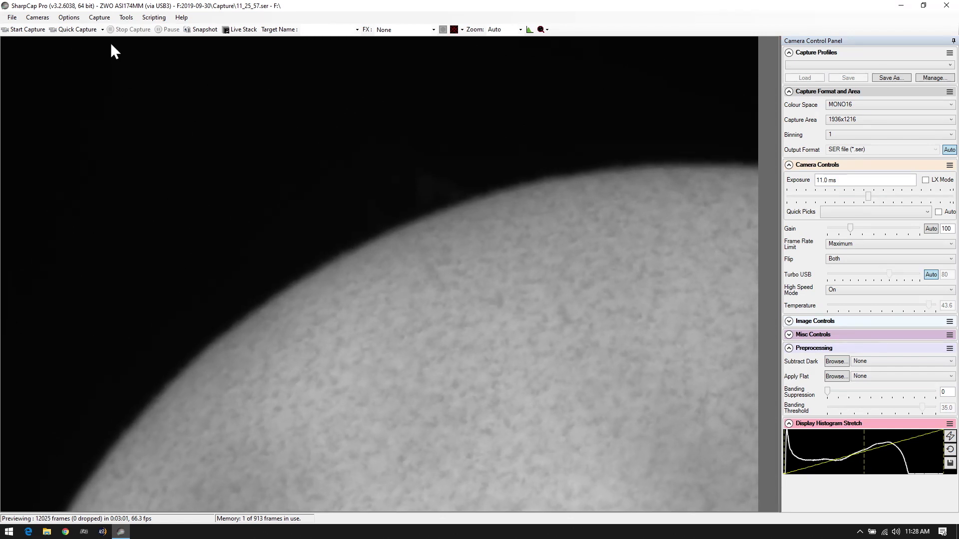
Record two quick captures limited to 2000 frames each, and a further one limited to 200 frames
left_click(101, 31)
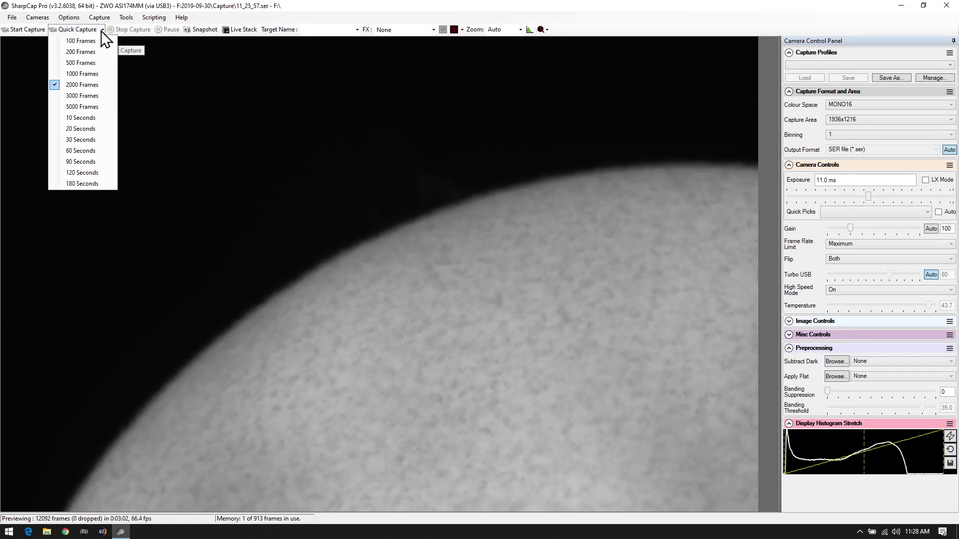
left_click(89, 85)
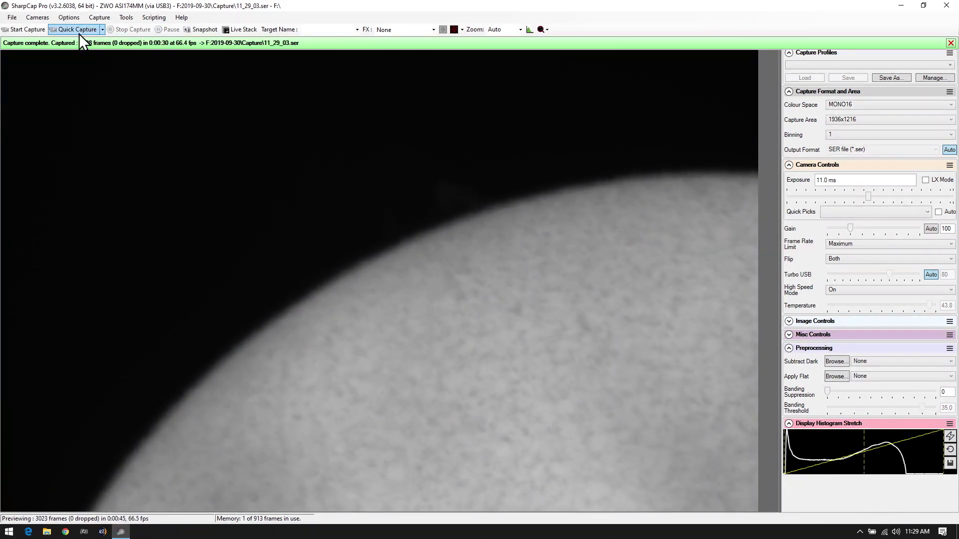
left_click(79, 33)
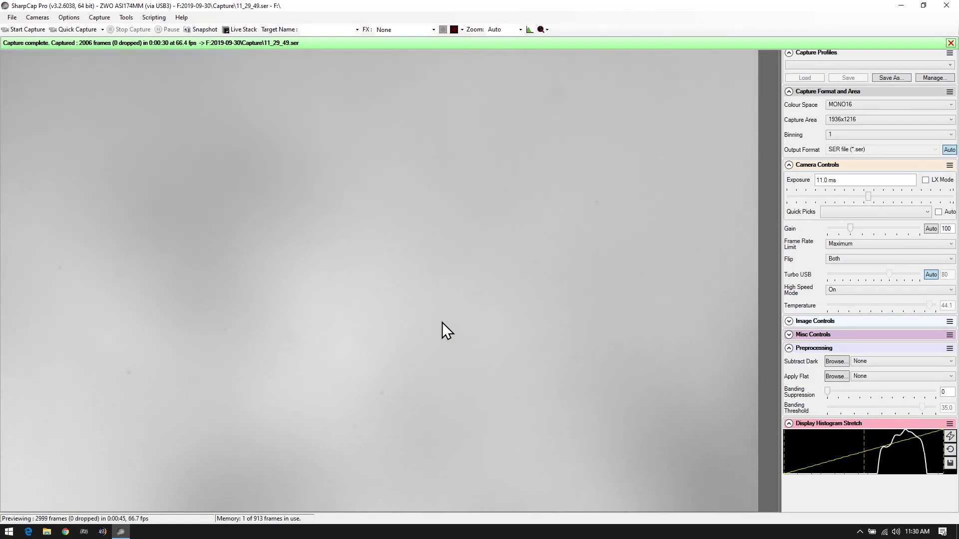
left_click(104, 32)
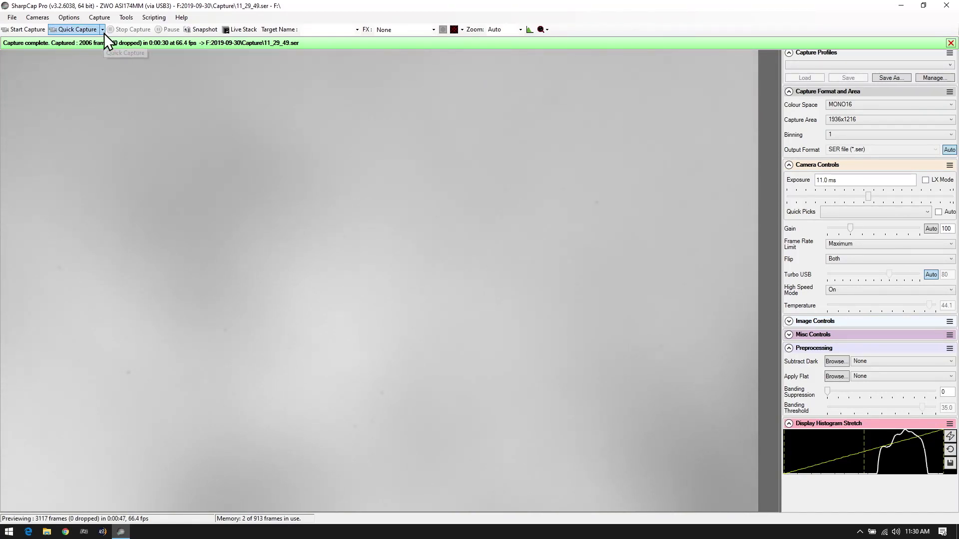
left_click(95, 56)
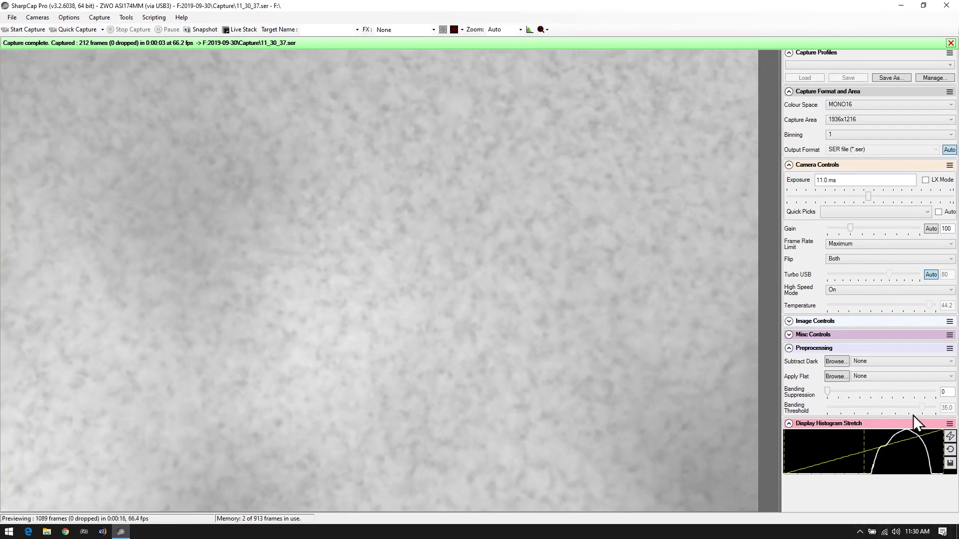
Auto-stretch the display histogram to check the surface contrast, and close the capture program
left_click(950, 437)
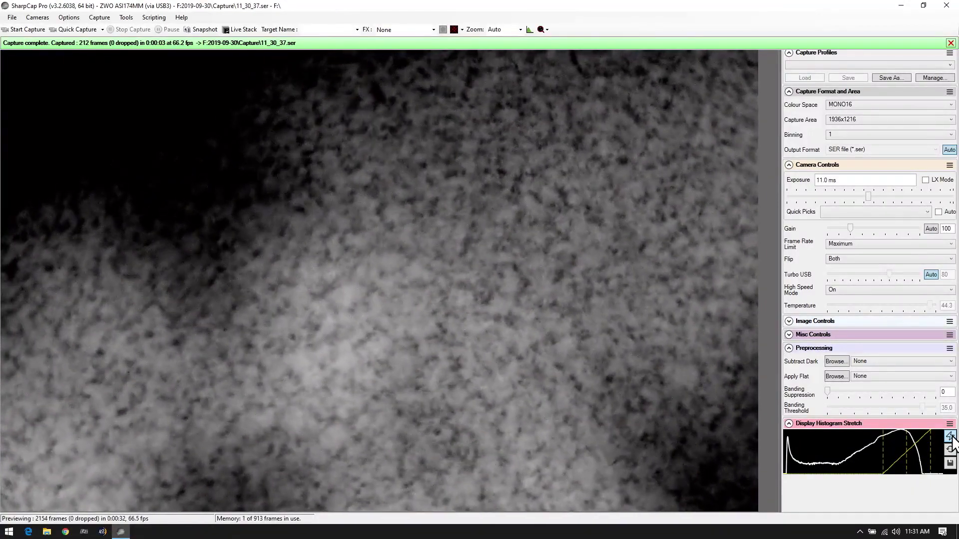
left_click(947, 5)
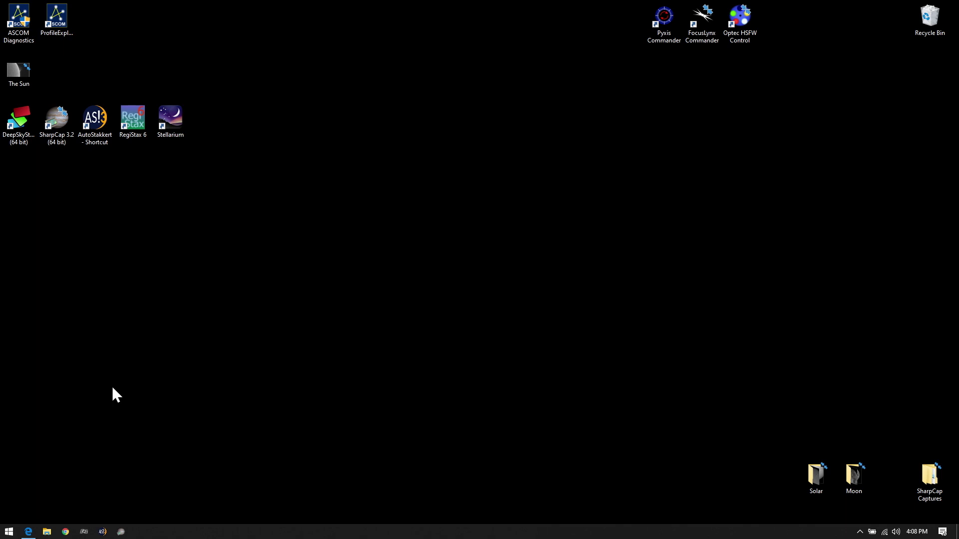
Switch to the Edge browser and open The Sun Today from the Daystar Filters site in a new tab
left_click(29, 532)
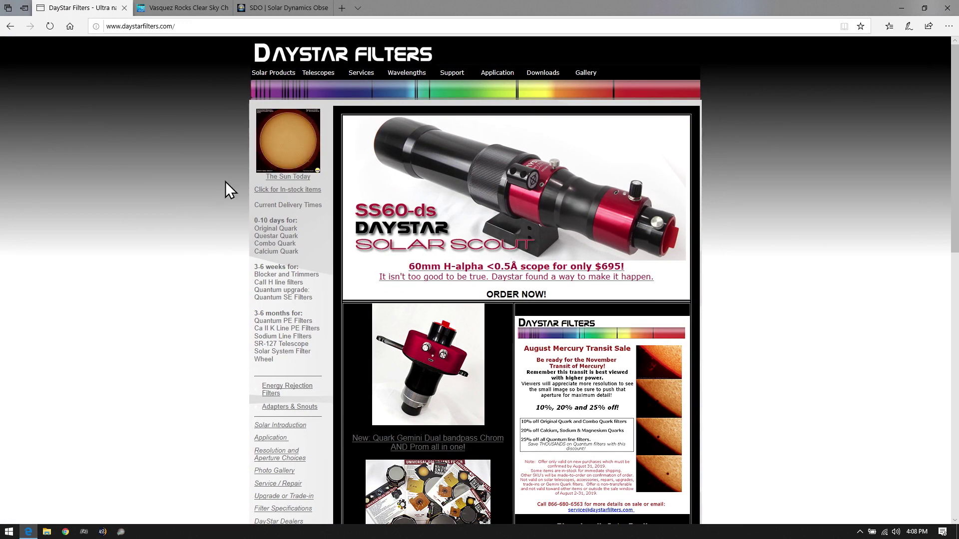
middle_click(305, 182)
key("ctrl+Tab")
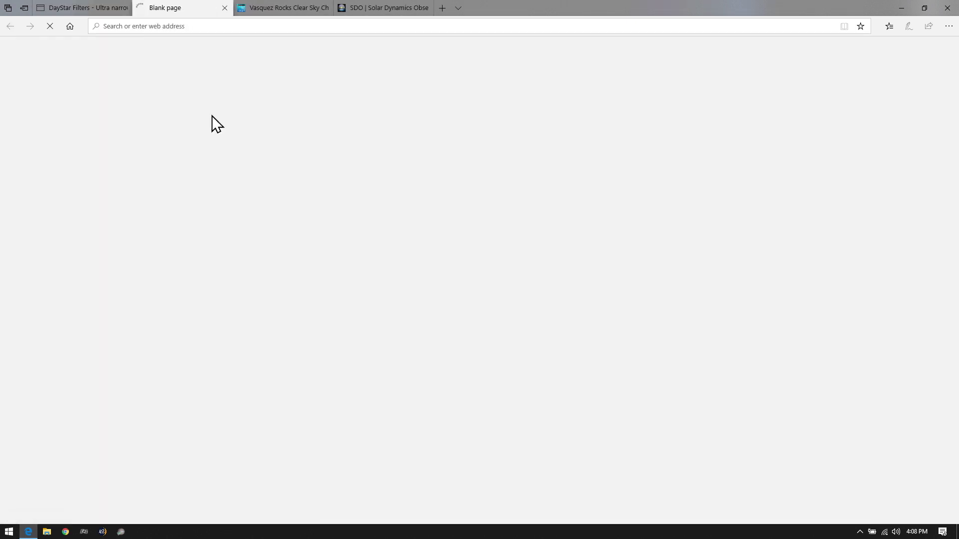
Examine the latest full-disk H-alpha images from the GONG network stations, including Learmonth, El Teide, Cerro Tololo, Big Bear and Mauna Loa
scroll(248, 200, "down", 8)
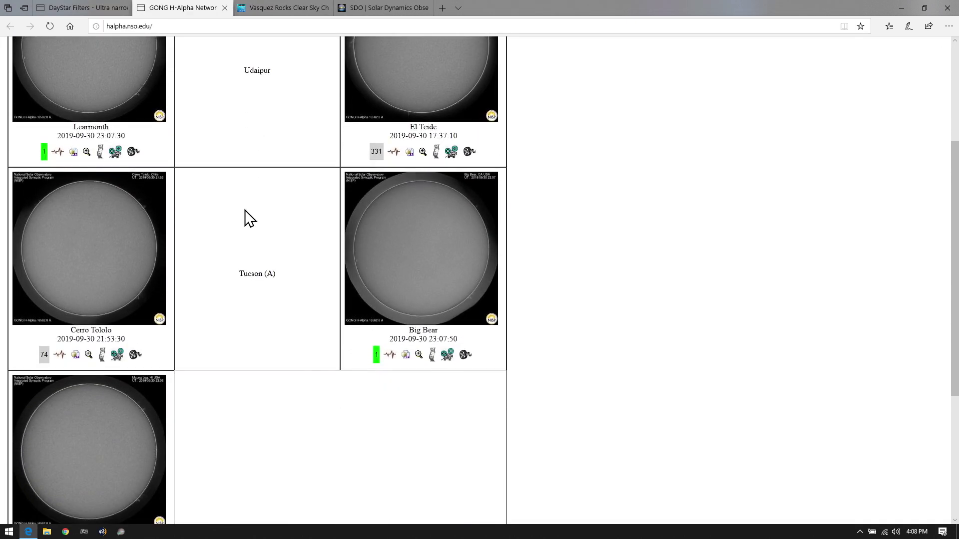
scroll(248, 218, "up", 7)
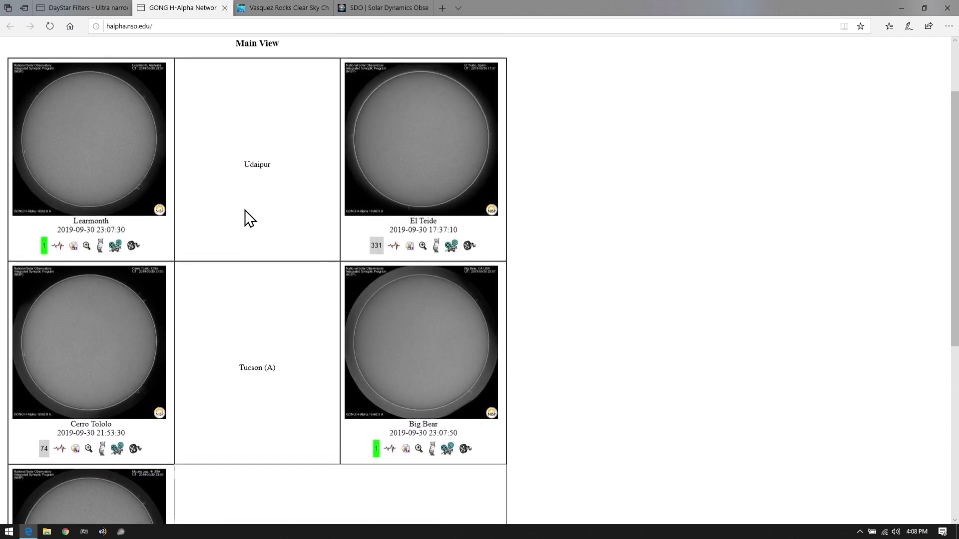
scroll(249, 218, "down", 2)
scroll(248, 218, "down", 2)
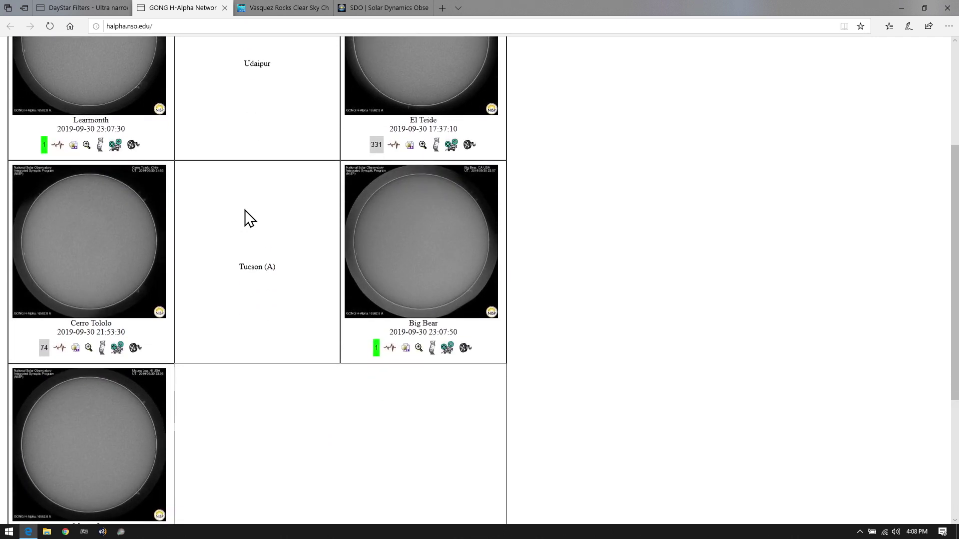
scroll(248, 218, "up", 3)
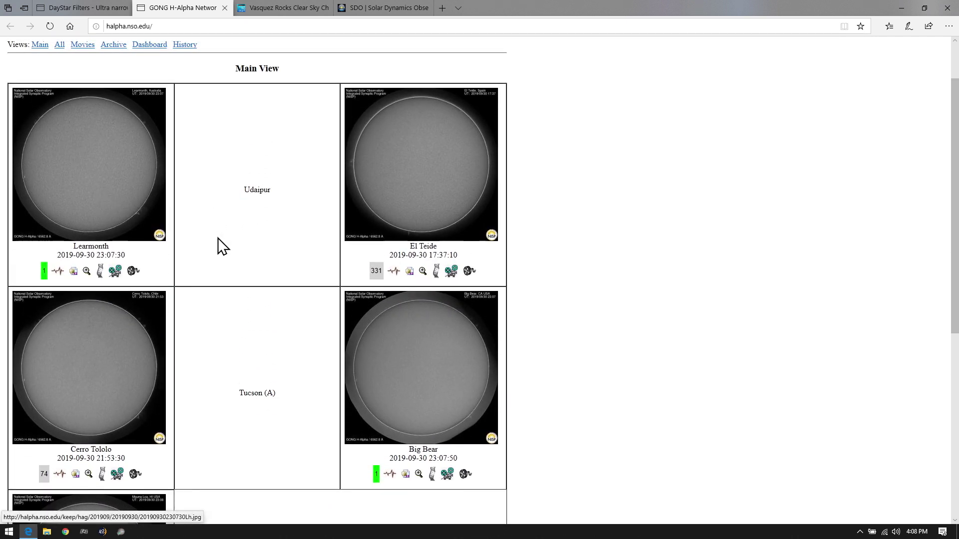
scroll(231, 262, "down", 1)
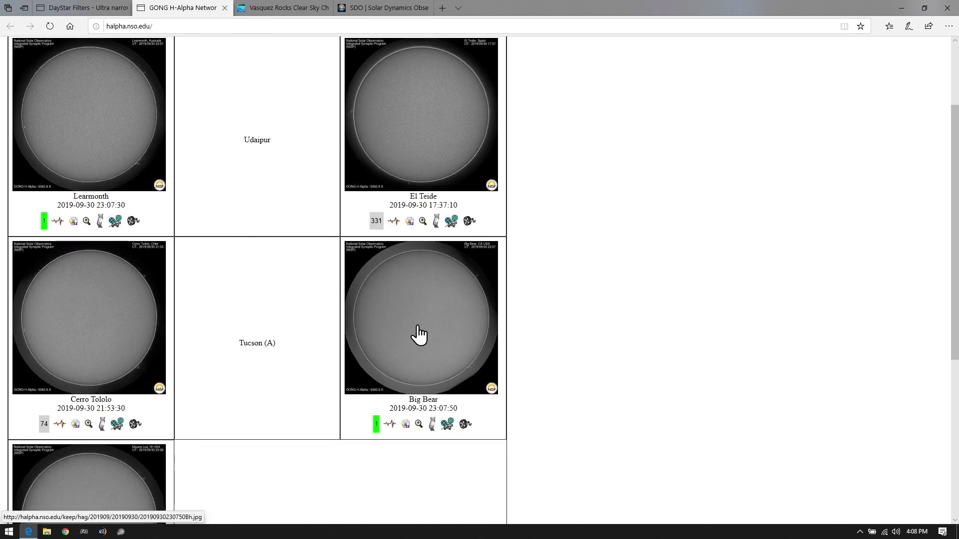
scroll(198, 302, "down", 1)
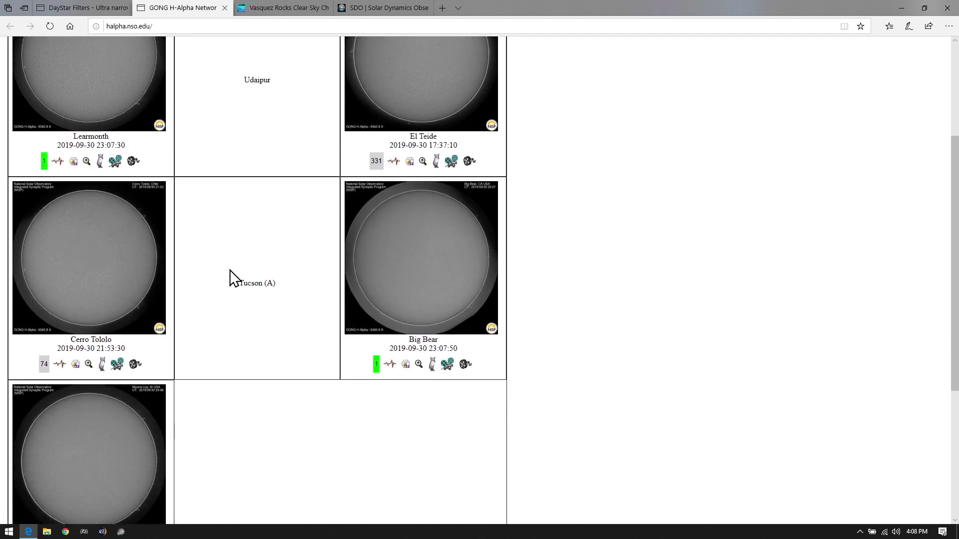
scroll(230, 270, "down", 1)
scroll(234, 278, "up", 2)
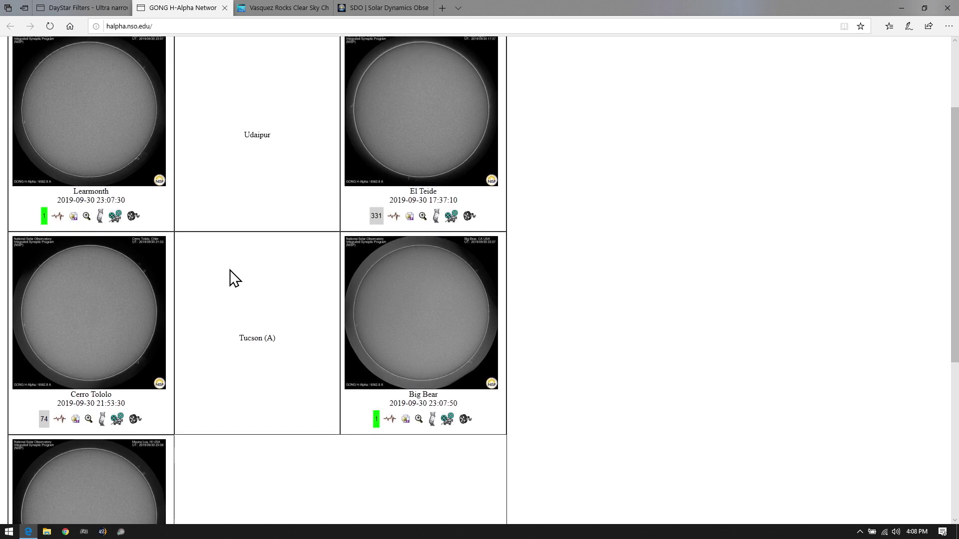
scroll(235, 278, "down", 1)
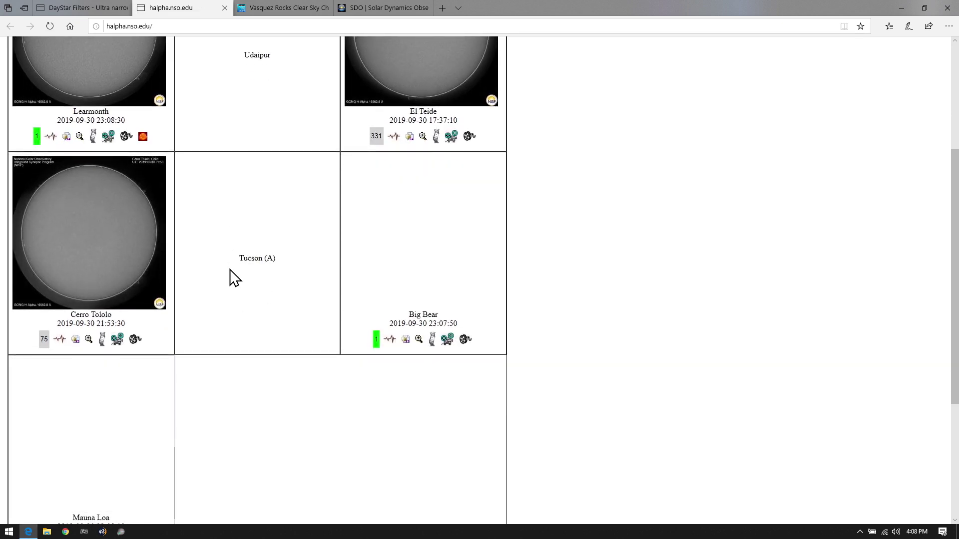
scroll(227, 355, "down", 2)
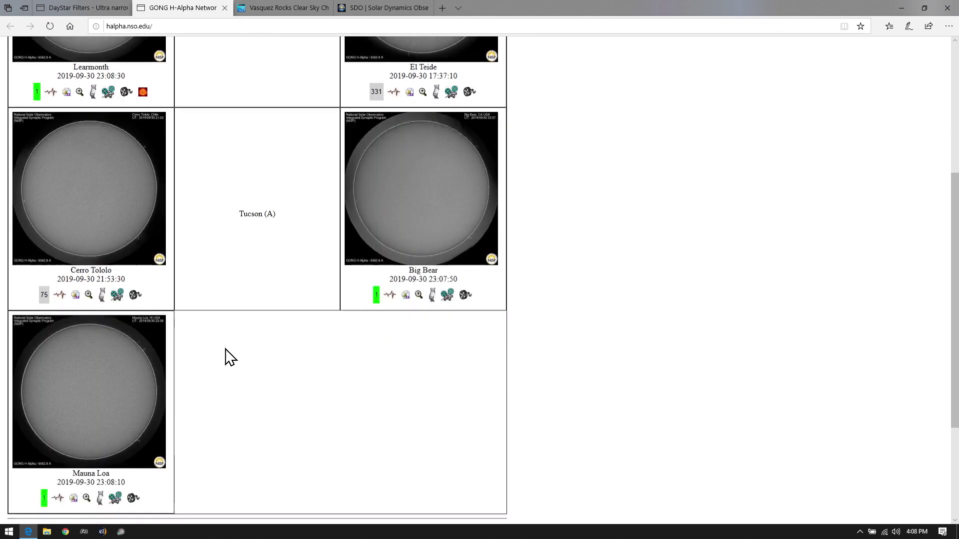
scroll(228, 355, "up", 5)
scroll(230, 357, "down", 4)
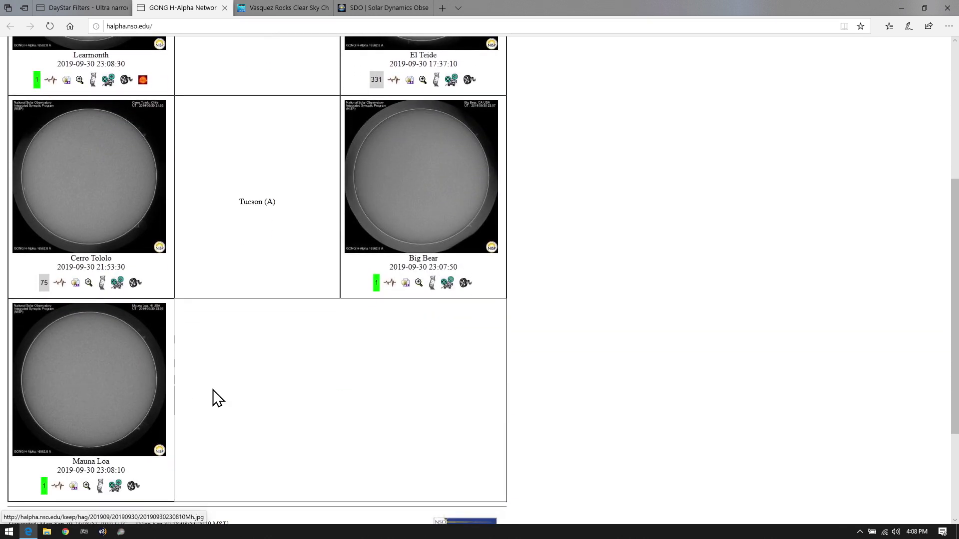
scroll(274, 396, "up", 3)
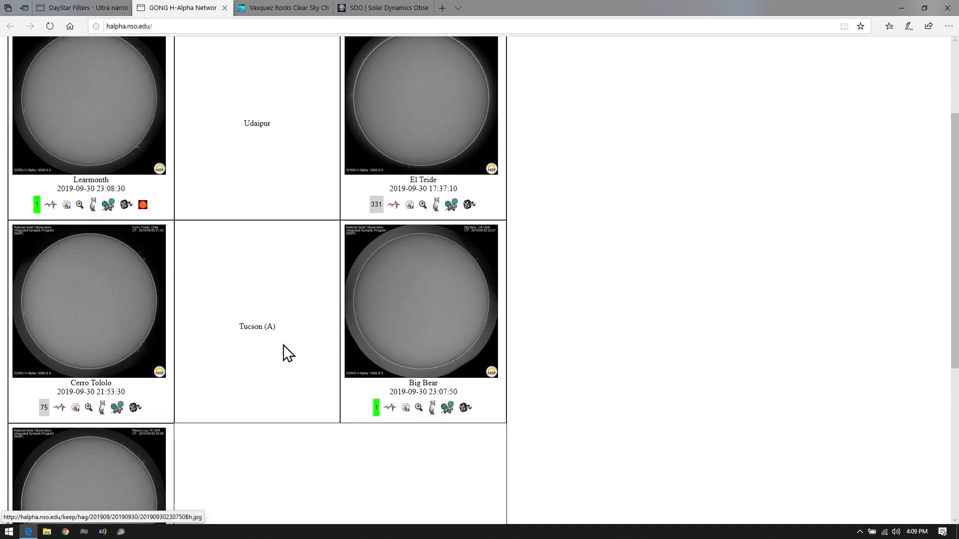
Open the Mauna Loa H-alpha image in a new tab and bring that tab to the front
scroll(267, 355, "down", 2)
middle_click(91, 416)
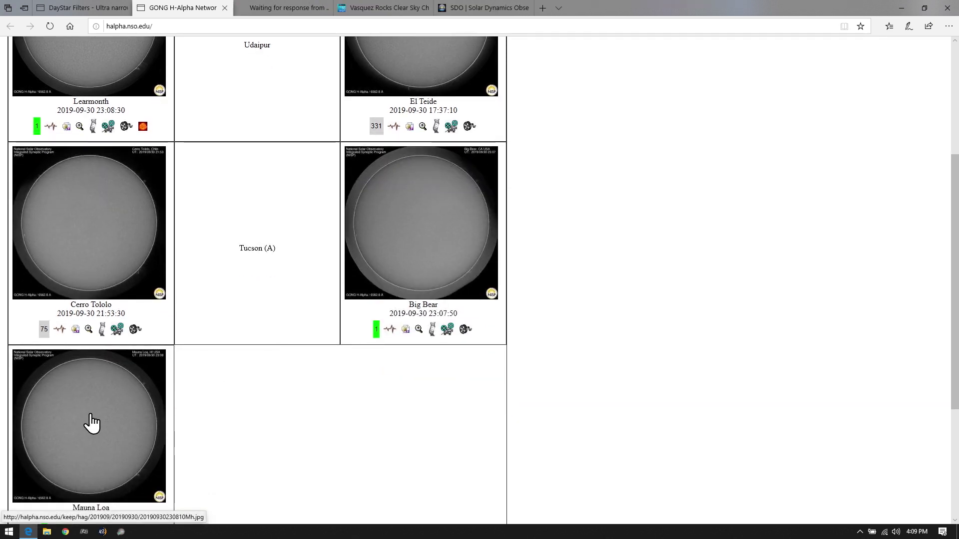
key("ctrl+Tab")
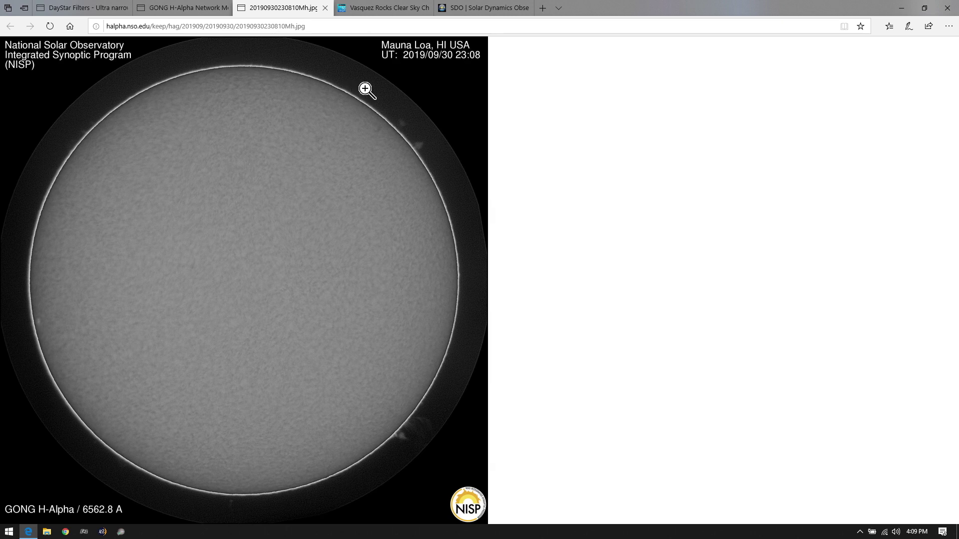
Switch to the Solar Dynamics Observatory site and open its The Sun Now data page
left_click(492, 5)
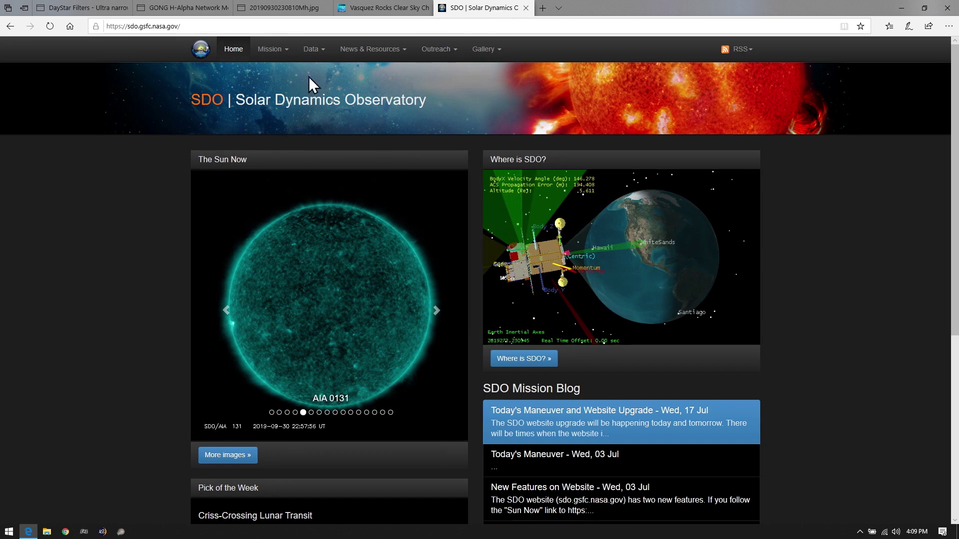
left_click(315, 50)
left_click(329, 74)
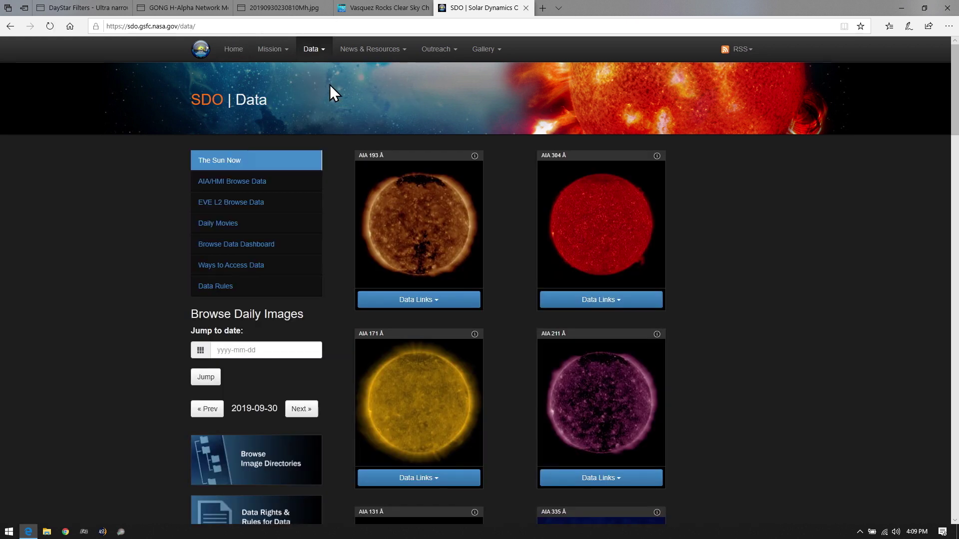
Open the 4096 version of the AIA 304 Å image in a new tab and bring that tab to the front
scroll(758, 318, "down", 1)
scroll(758, 318, "down", 15)
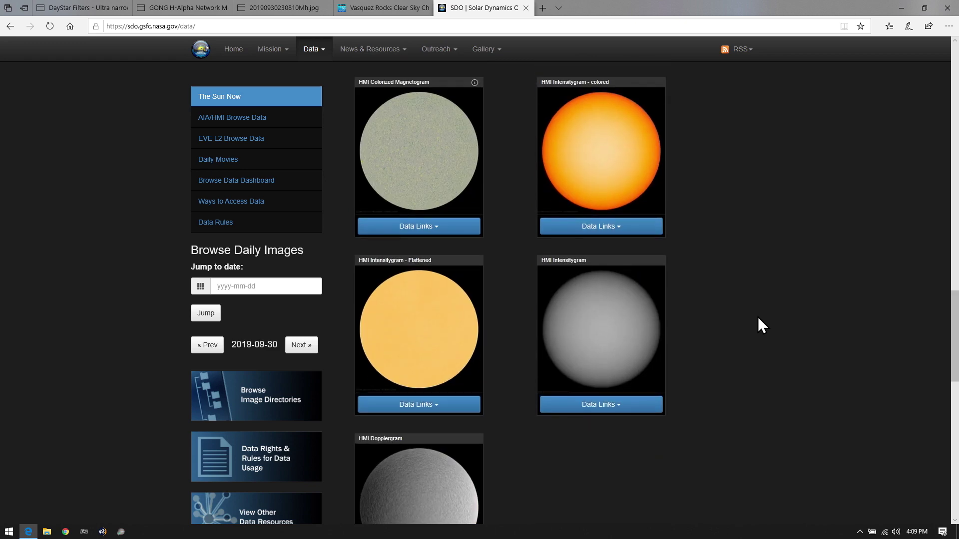
scroll(723, 289, "up", 5)
scroll(723, 285, "up", 11)
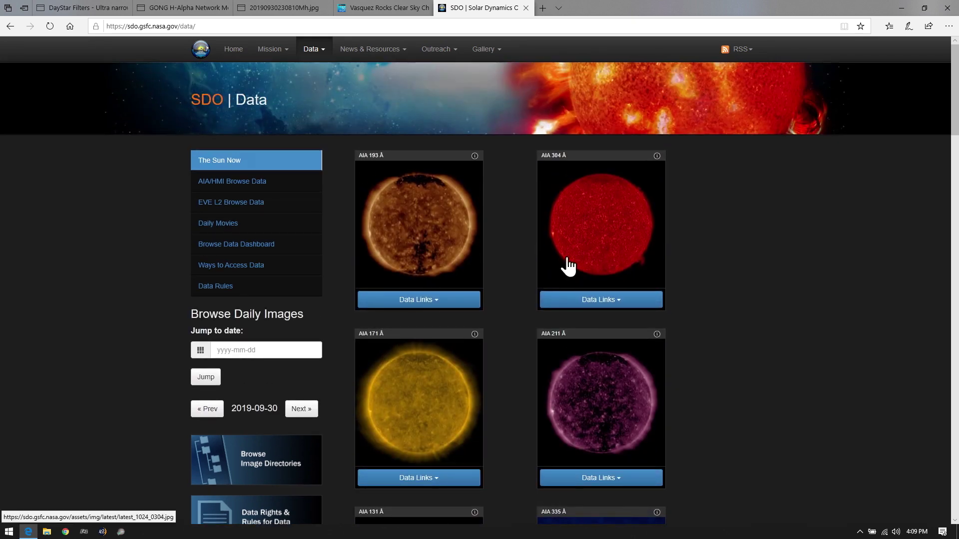
left_click(627, 300)
middle_click(580, 318)
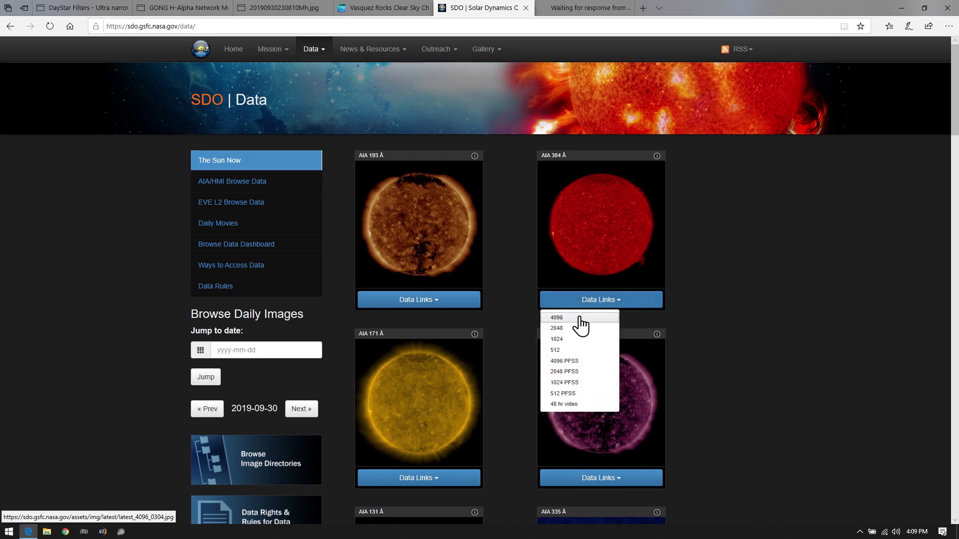
key("ctrl+Tab")
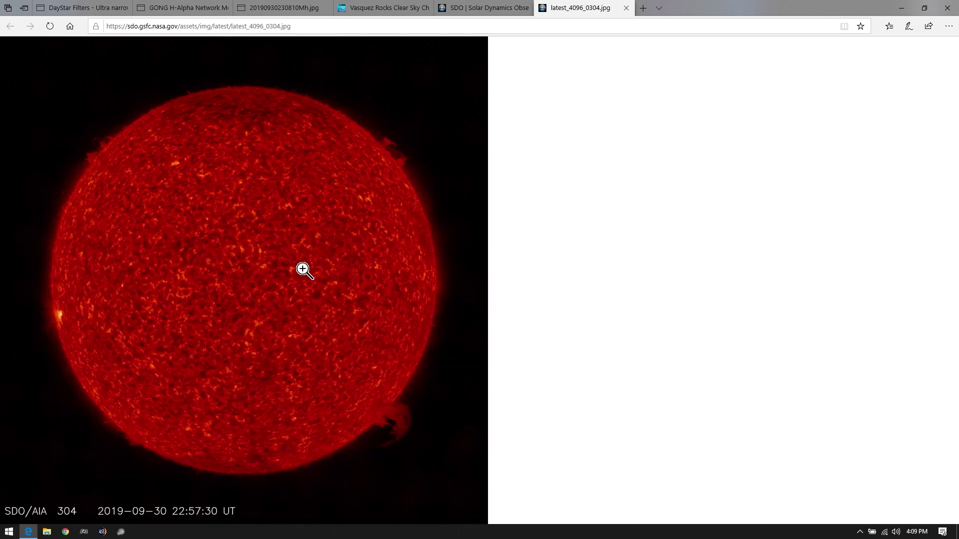
Examine the prominences along the solar limb in the AIA 304 Å image at full size
left_click(392, 396)
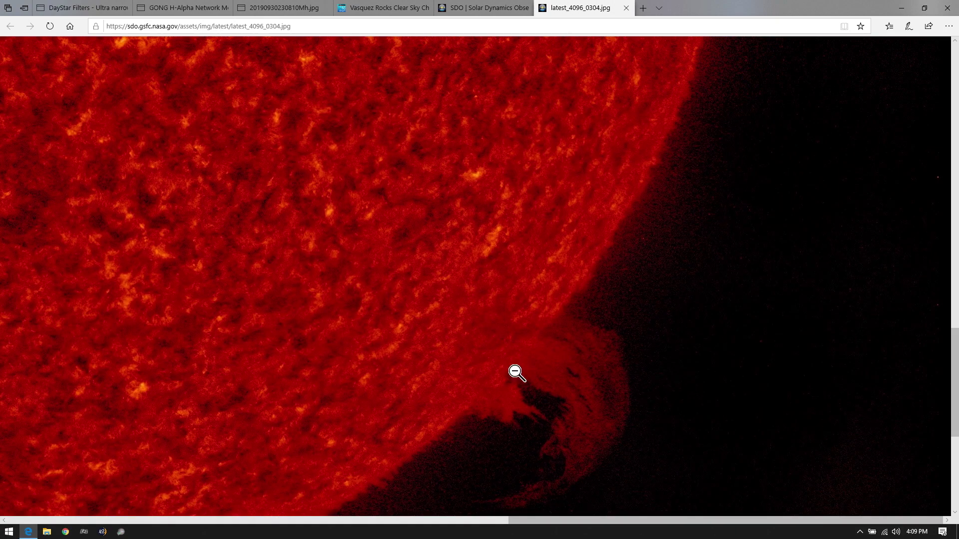
left_click(956, 235)
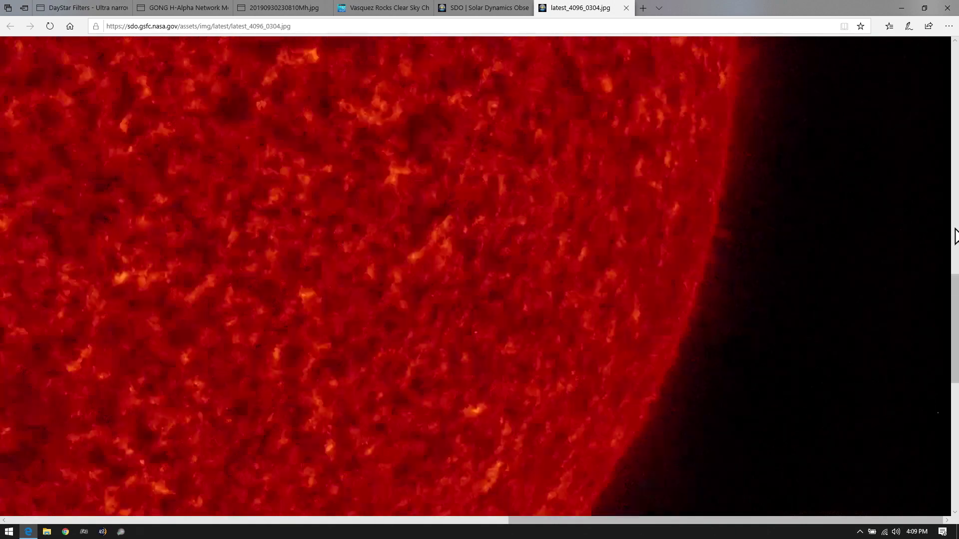
left_click_drag(955, 235, 951, 461)
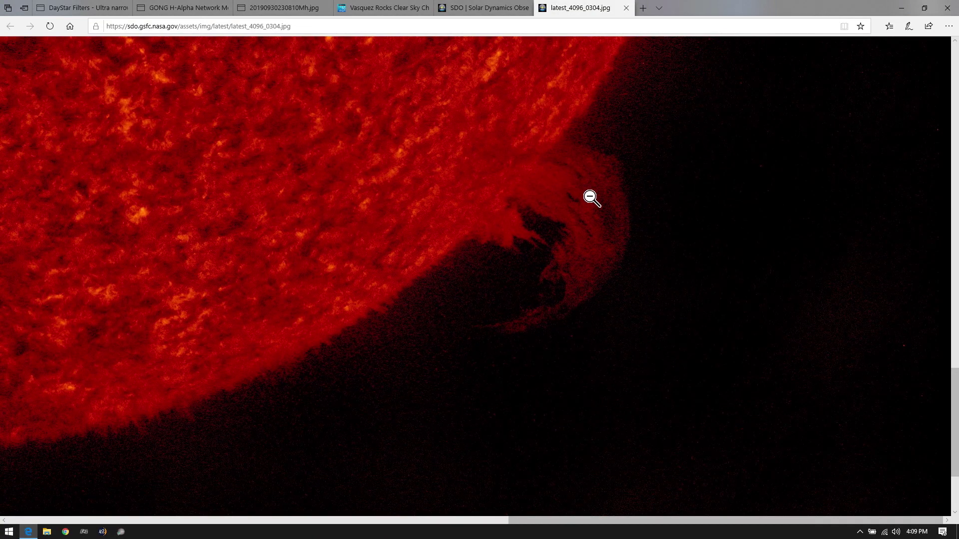
left_click_drag(956, 448, 955, 199)
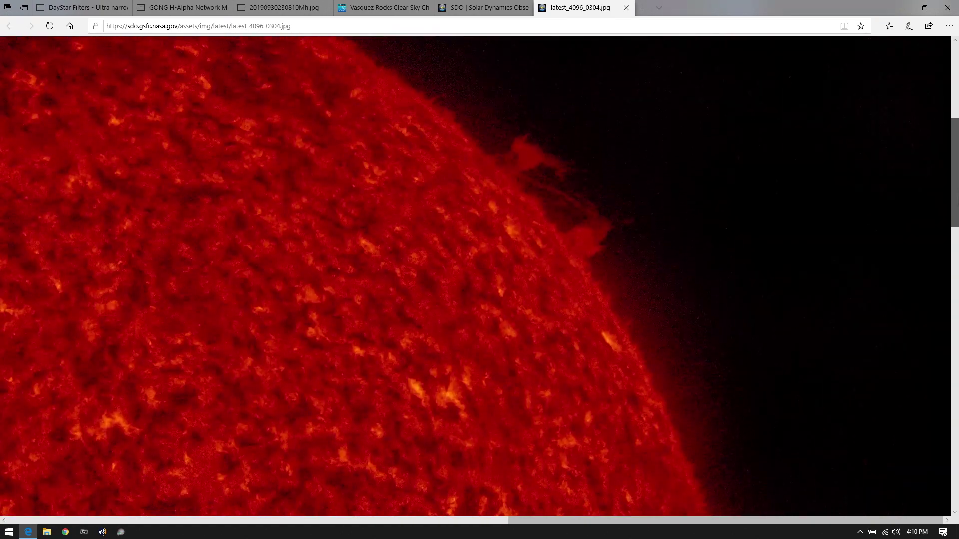
left_click(531, 376)
Return to the SDO data page, load the 4096 version of the AIA 171 Å image and show it
left_click(487, 8)
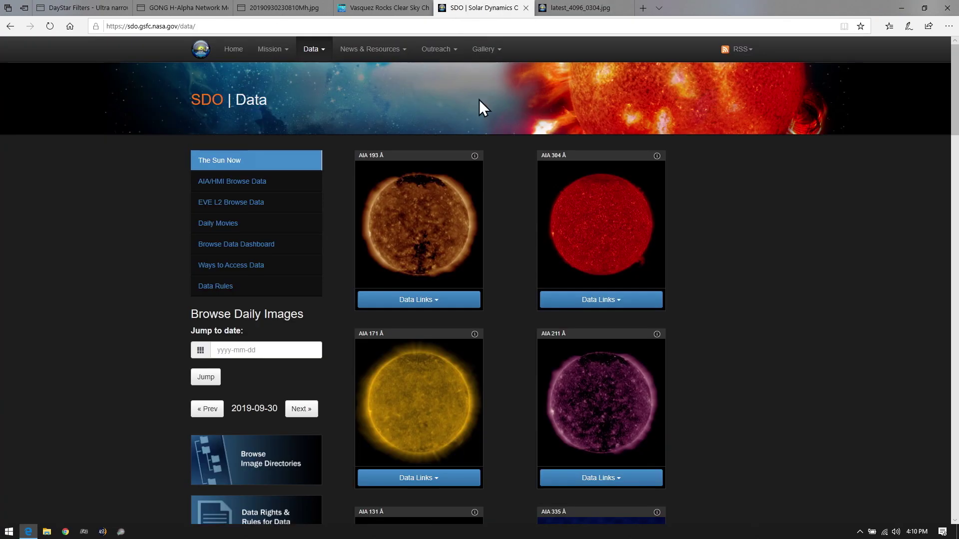
left_click(413, 479)
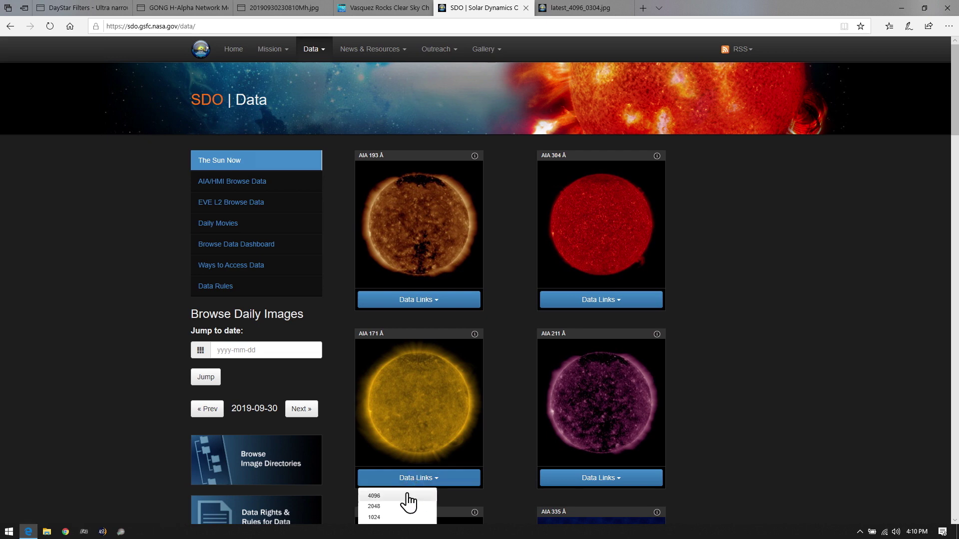
left_click(403, 502)
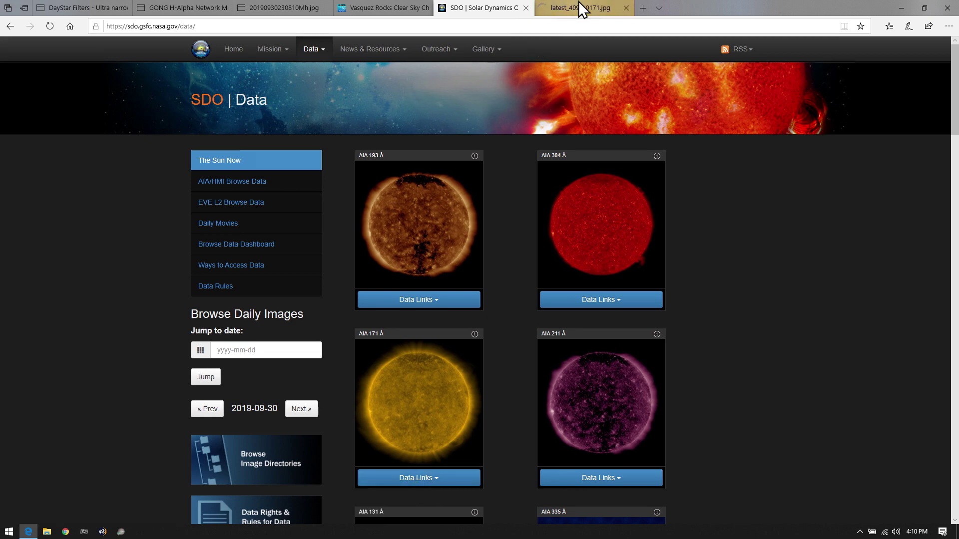
left_click(581, 8)
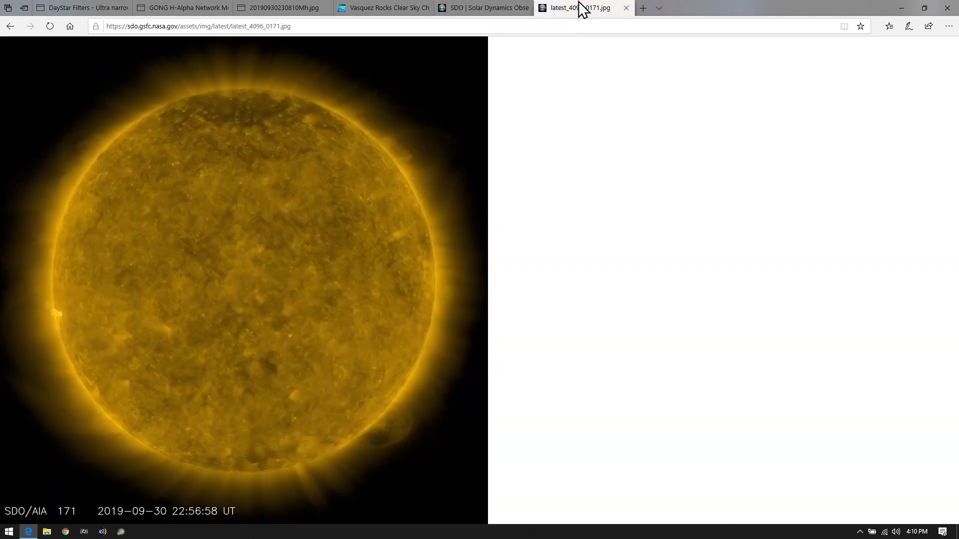
Examine the looped prominence and the bright active region on the opposite limb in the AIA 171 Å image at full size
left_click(390, 445)
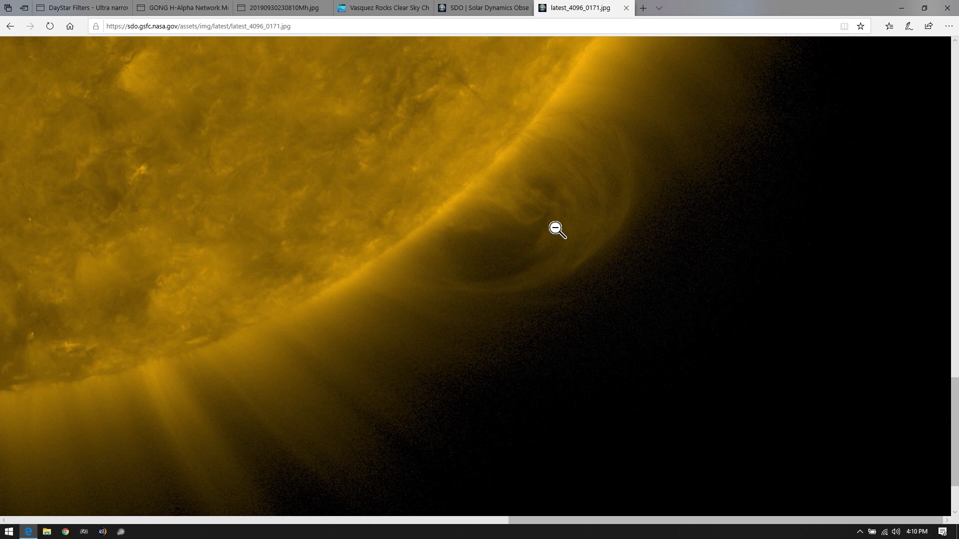
left_click(440, 236)
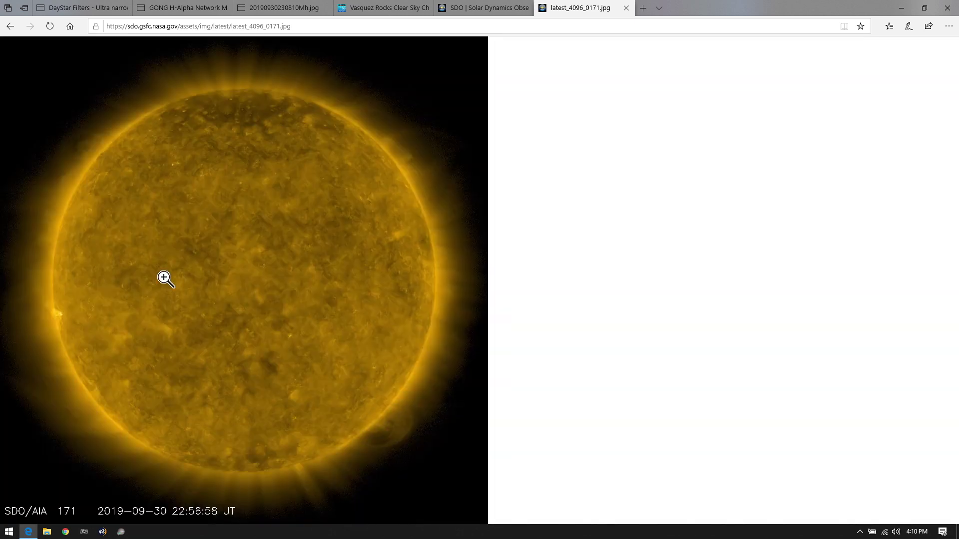
left_click(45, 320)
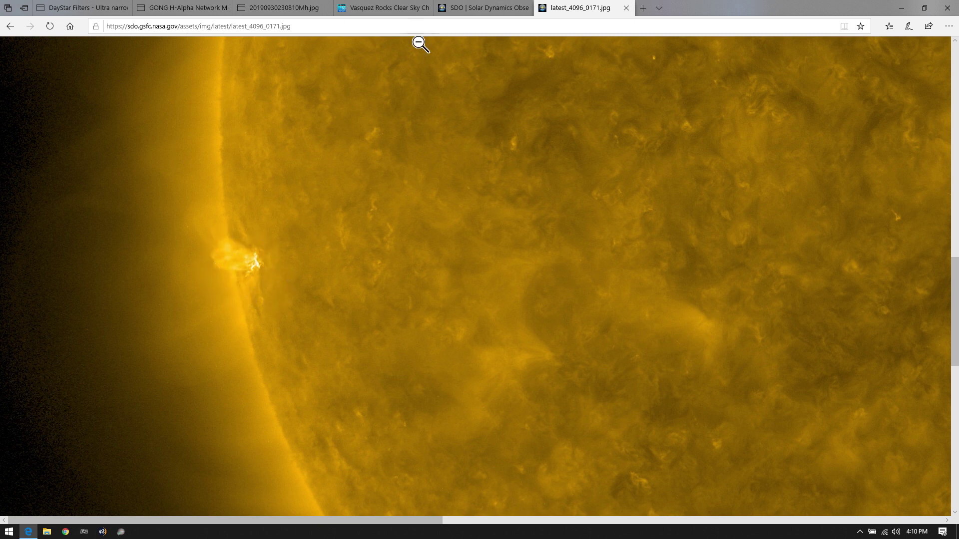
Return to the SDO data page, load the 4096 version of the grey HMI Intensitygram and show it
left_click(474, 9)
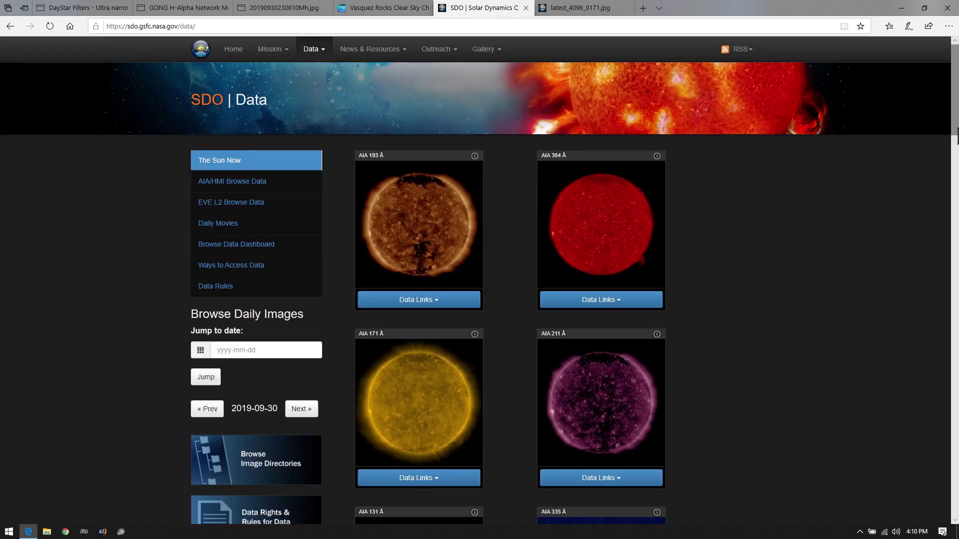
left_click_drag(956, 135, 949, 392)
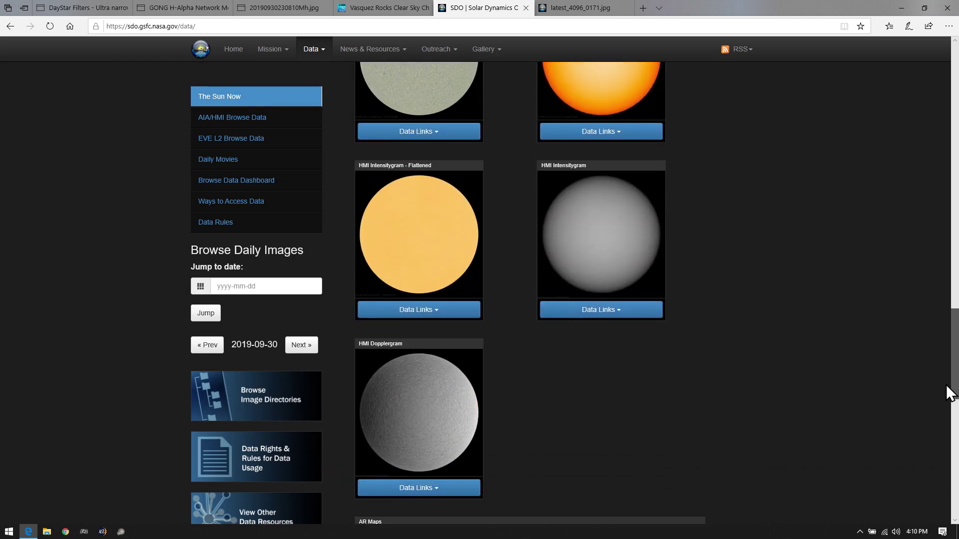
left_click(606, 311)
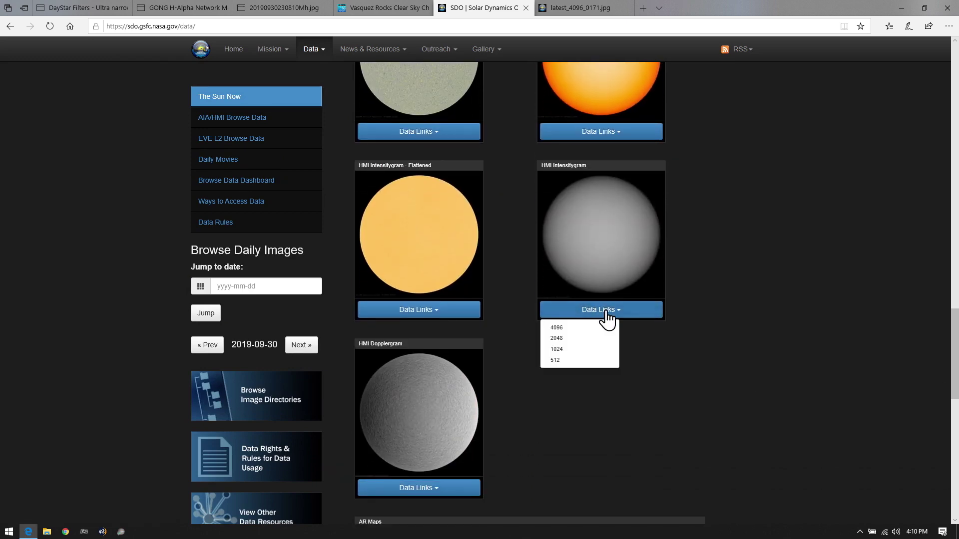
left_click(578, 329)
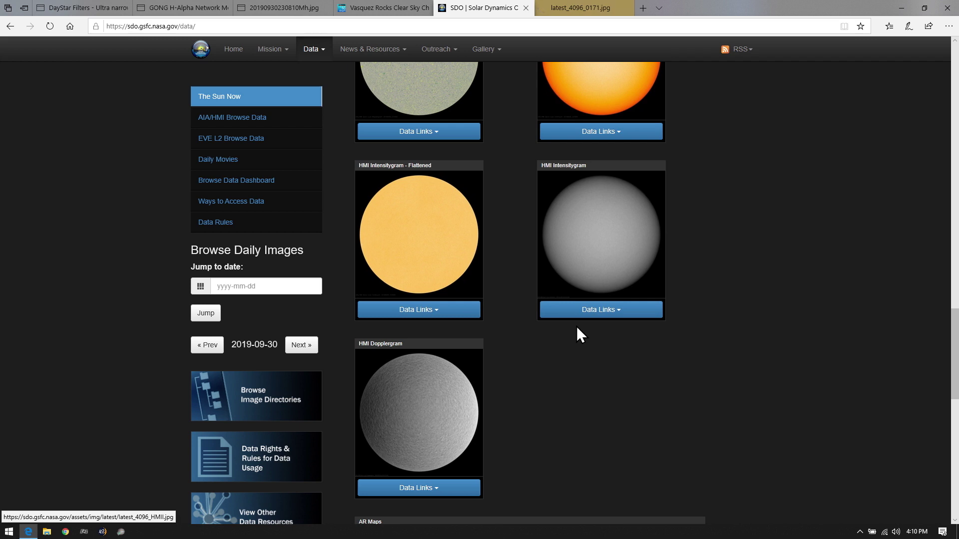
left_click(559, 9)
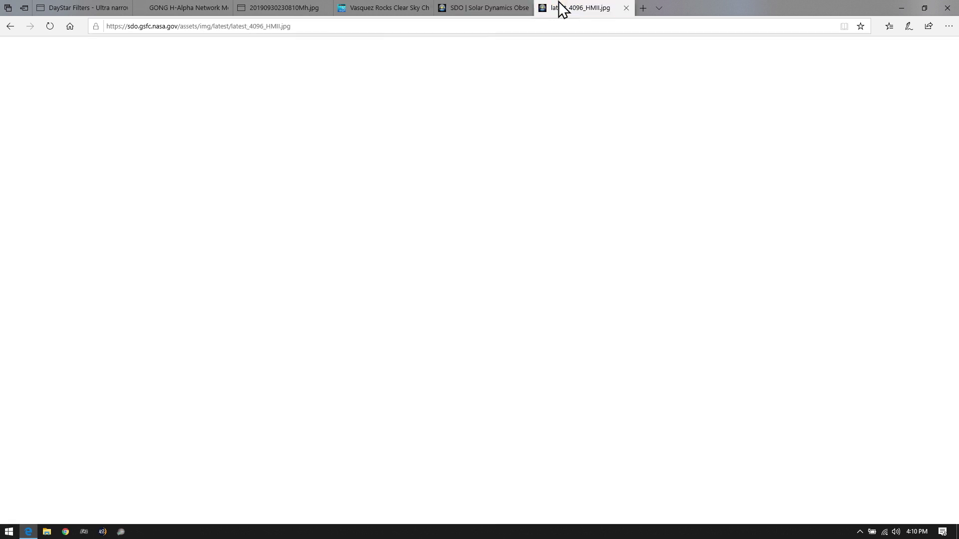
Examine the HMI Intensitygram at full size for surface features near the limb and across the disk
left_click(24, 324)
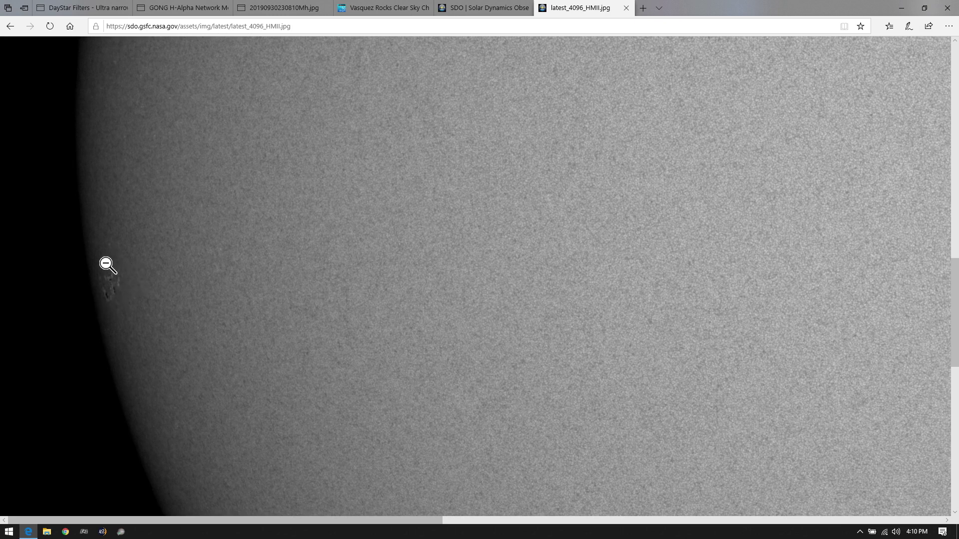
left_click(390, 252)
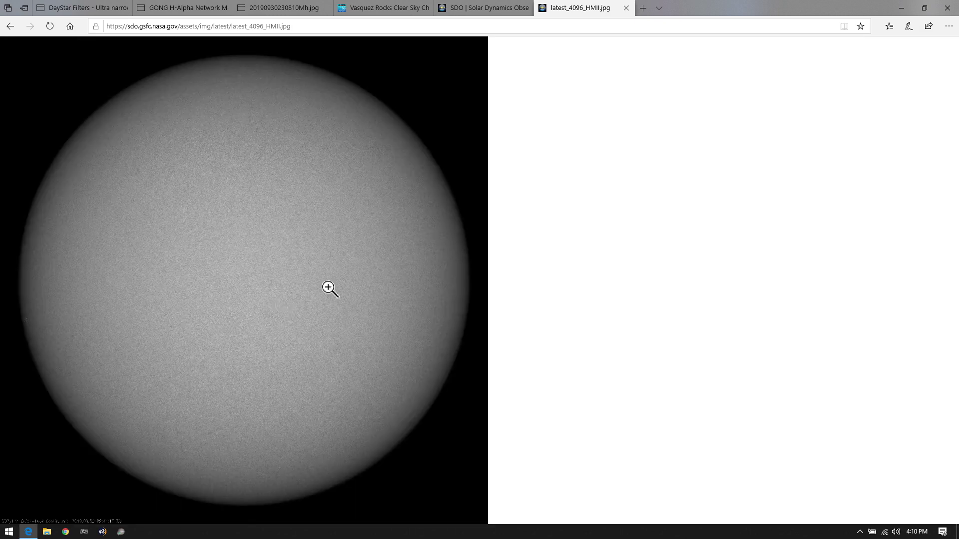
left_click(173, 318)
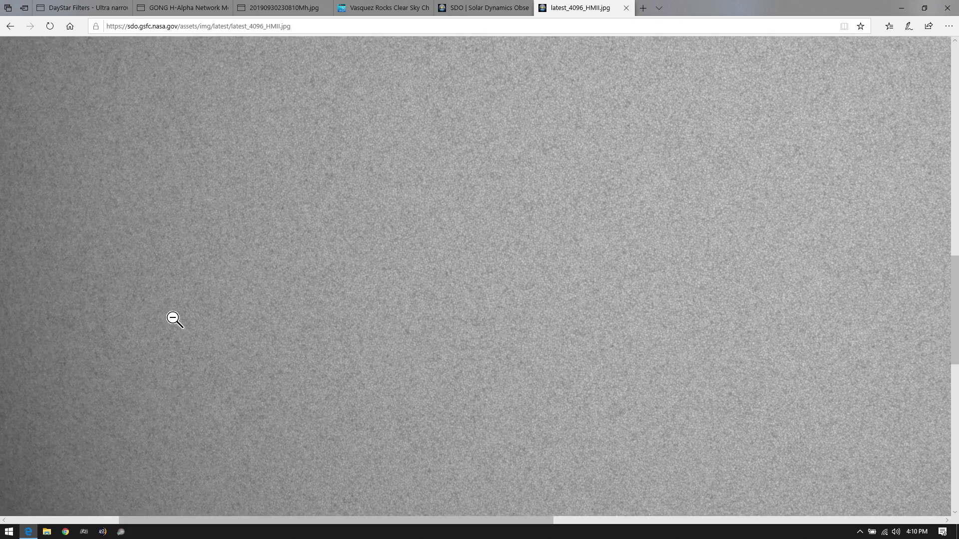
left_click(577, 521)
left_click(100, 390)
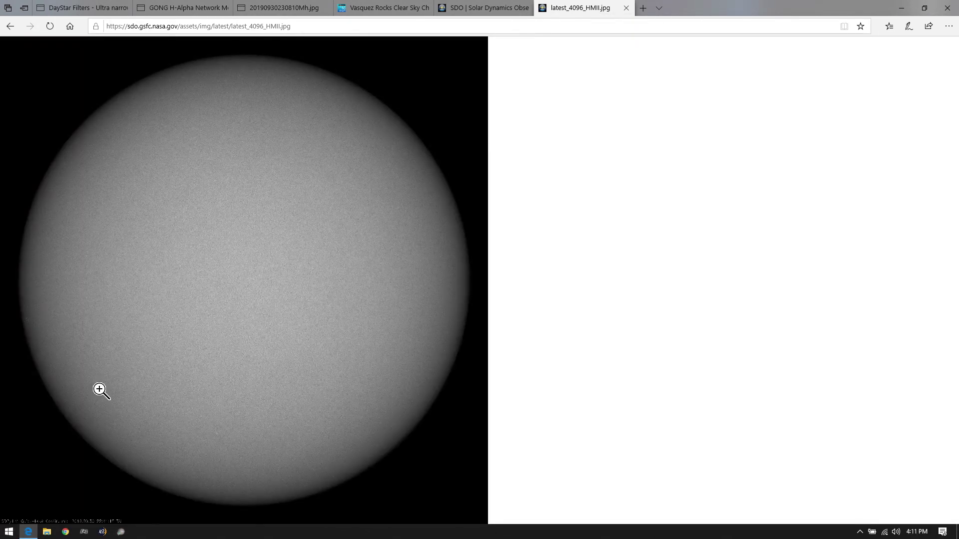
left_click(140, 358)
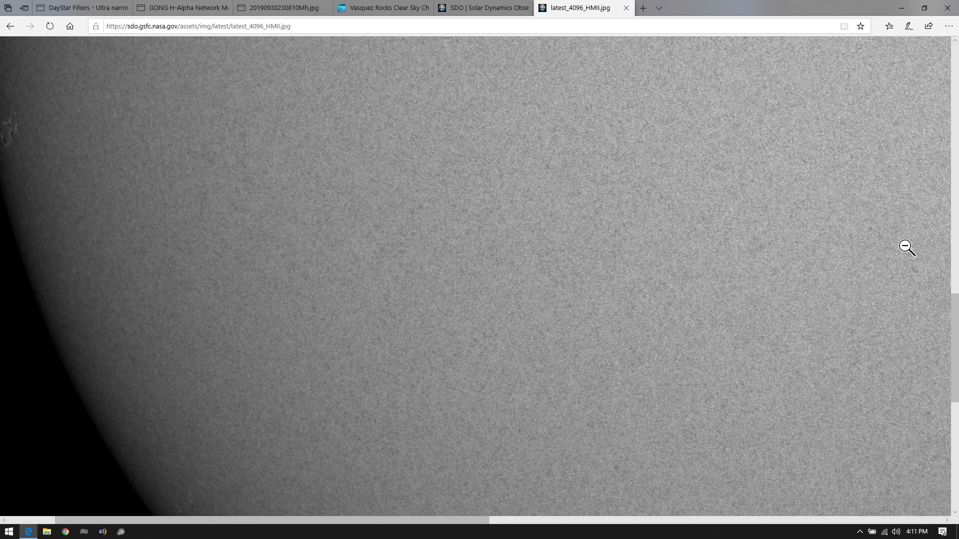
left_click_drag(955, 301, 952, 275)
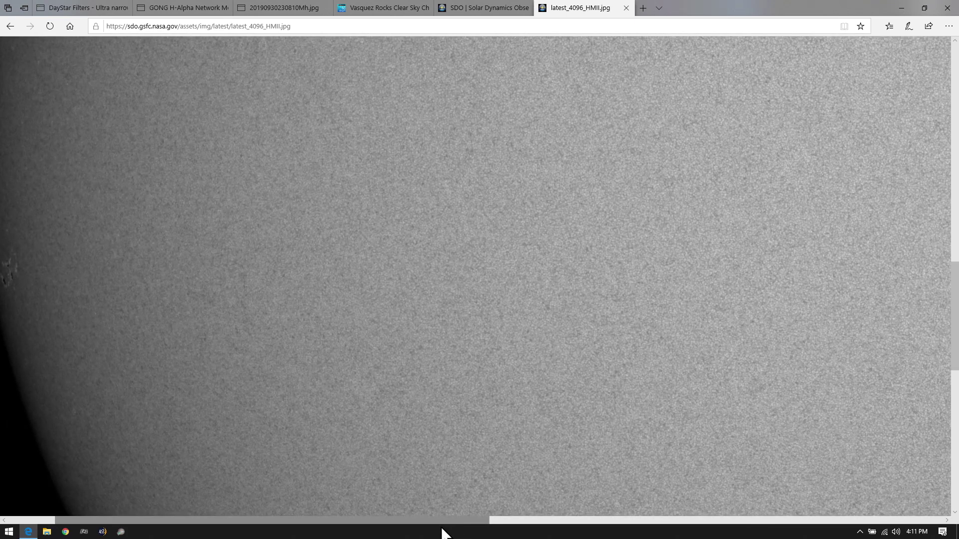
left_click_drag(439, 519, 353, 519)
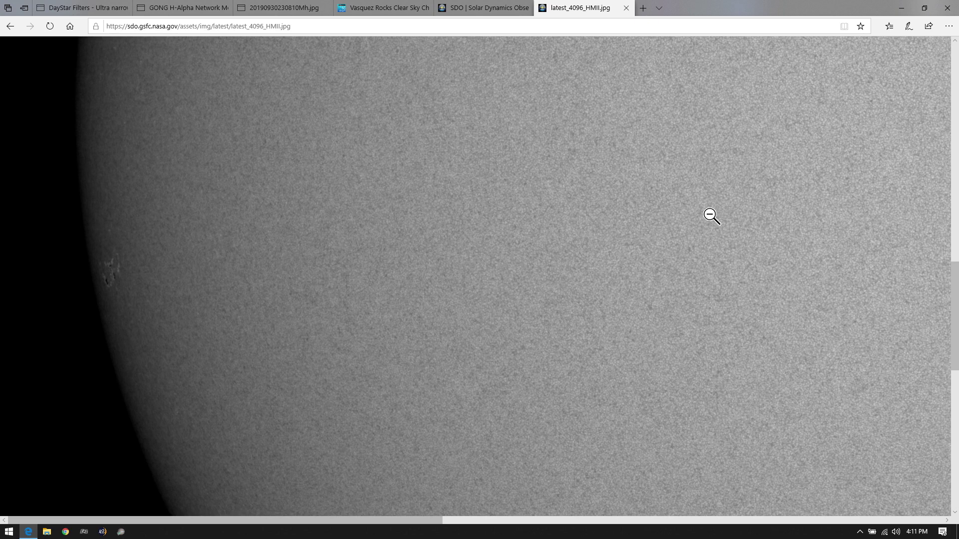
left_click_drag(955, 310, 953, 242)
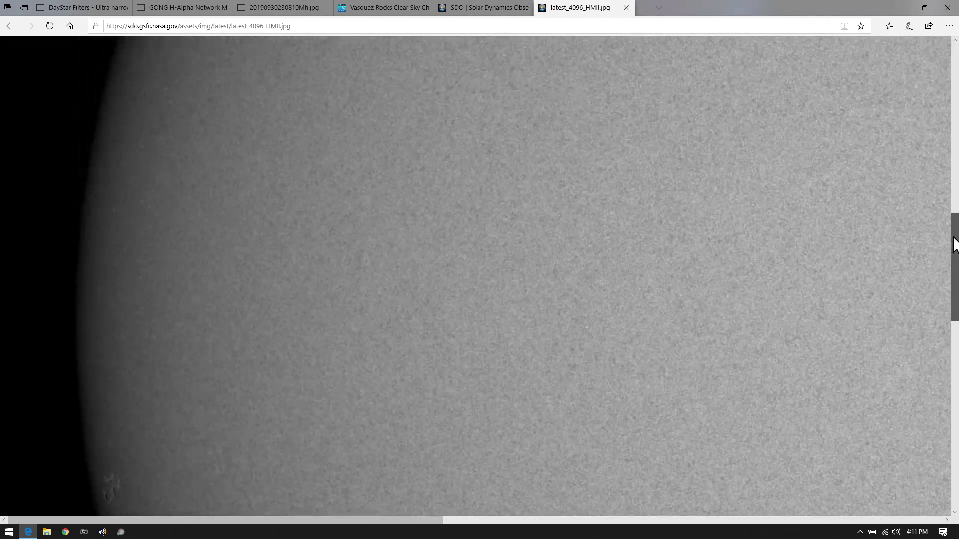
left_click_drag(217, 520, 375, 522)
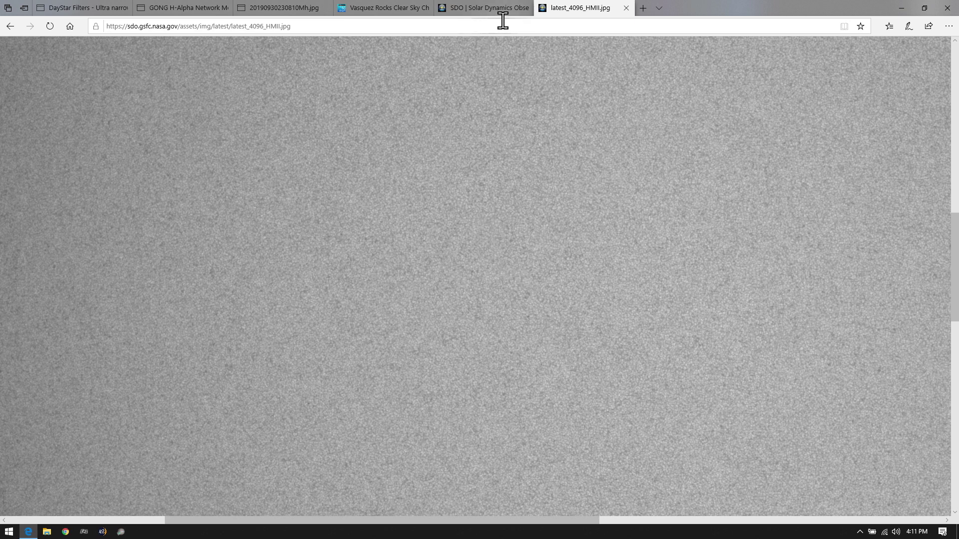
Revisit the SDO data page, then switch to the Vasquez Rocks Clear Sky Chart and examine its sky-condition forecast
left_click(490, 6)
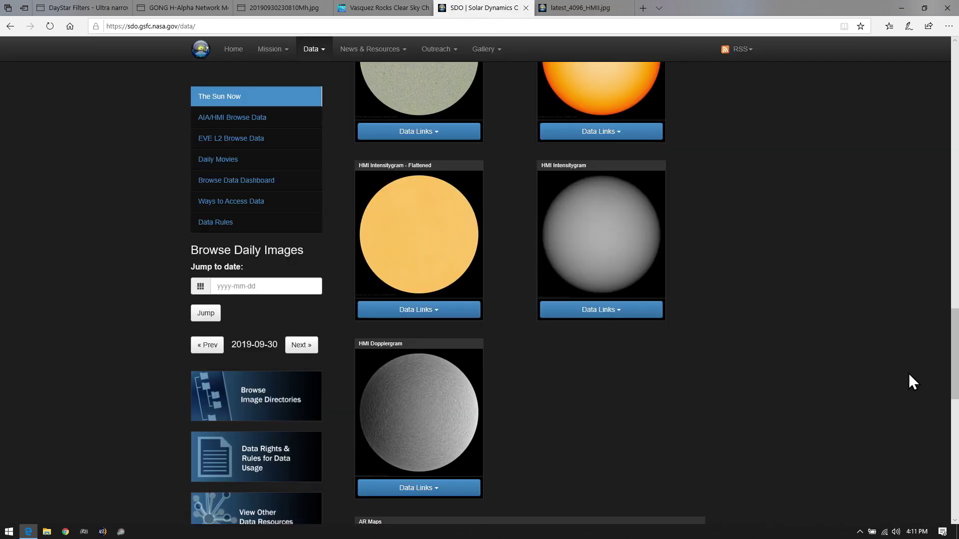
left_click_drag(955, 382, 955, 112)
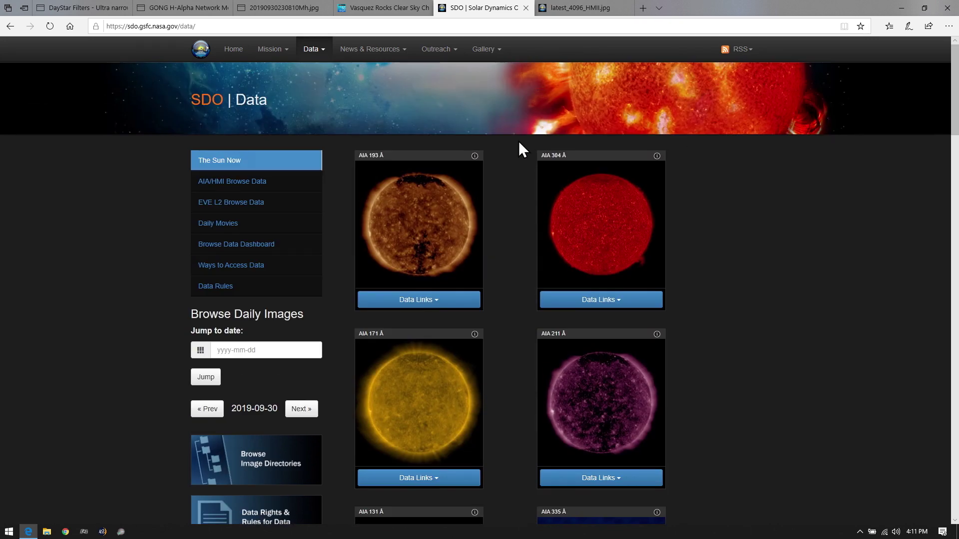
left_click(386, 8)
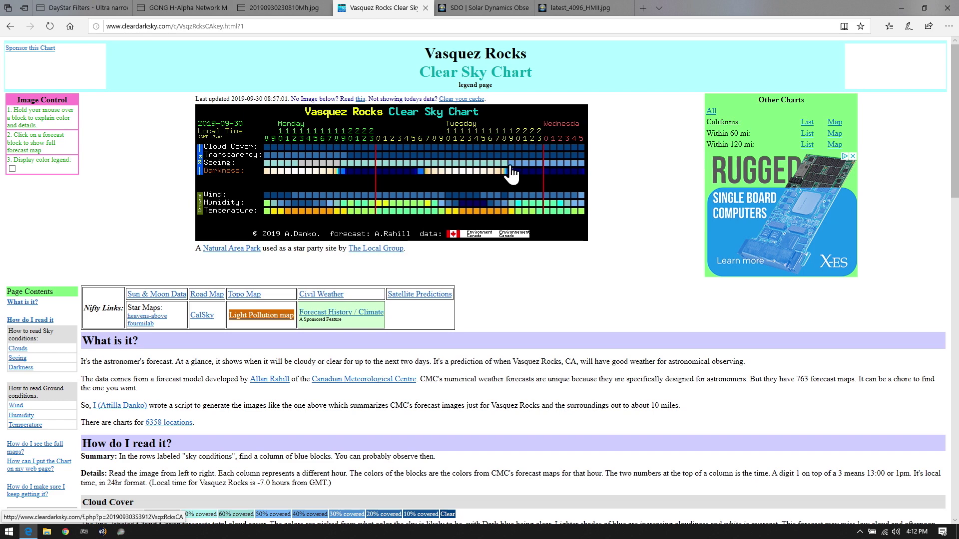
mouse_move(503, 165)
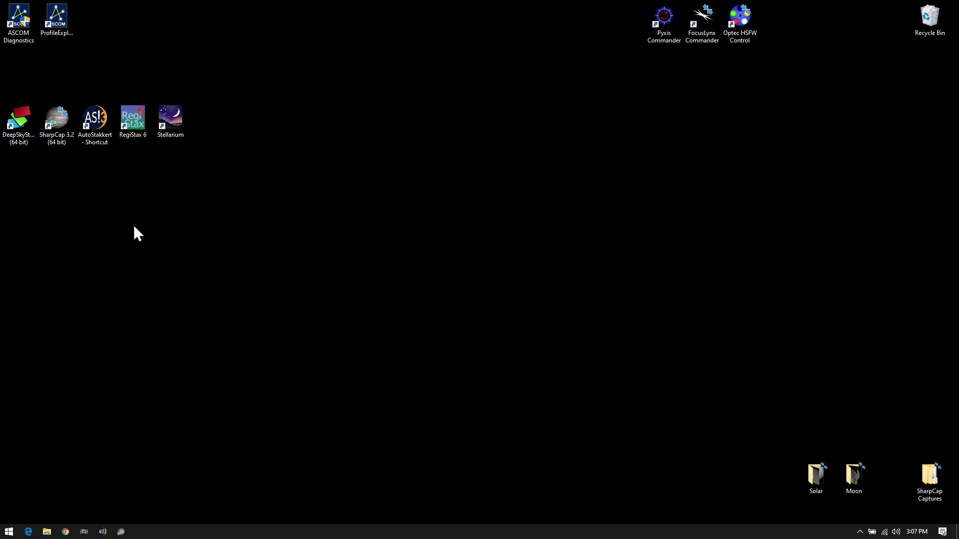
Open the TUTORIAL folder on the 2940-INC (F:) drive and locate the Solar and Calibration captures
left_click(47, 532)
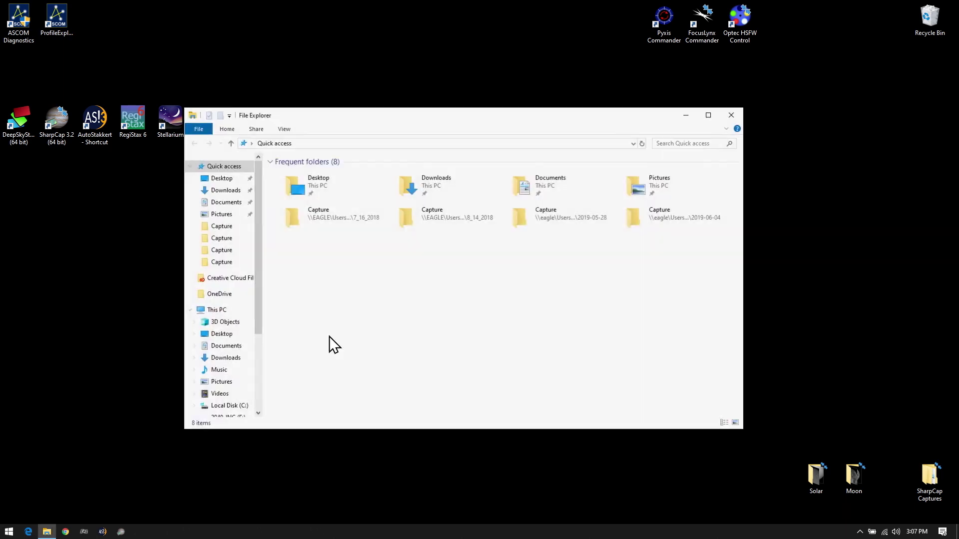
left_click(259, 414)
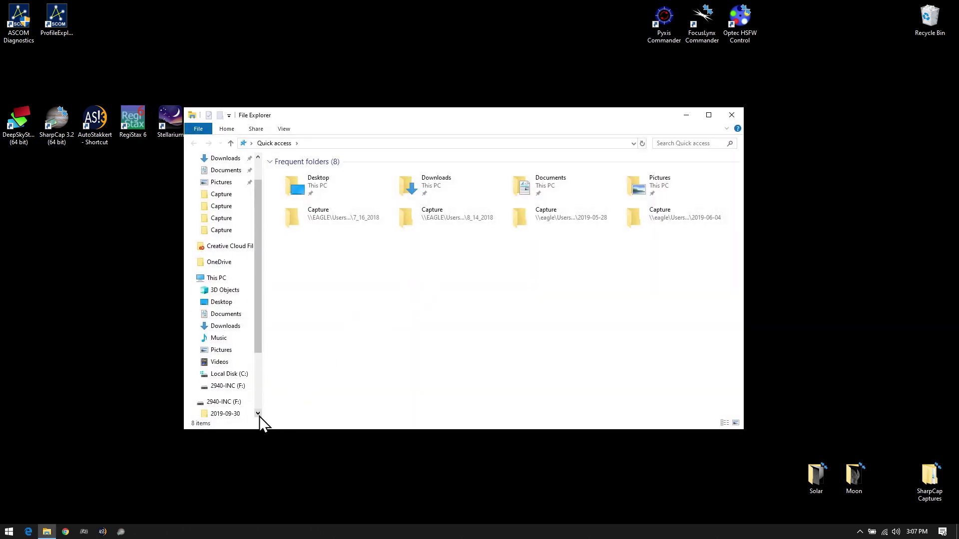
left_click(233, 390)
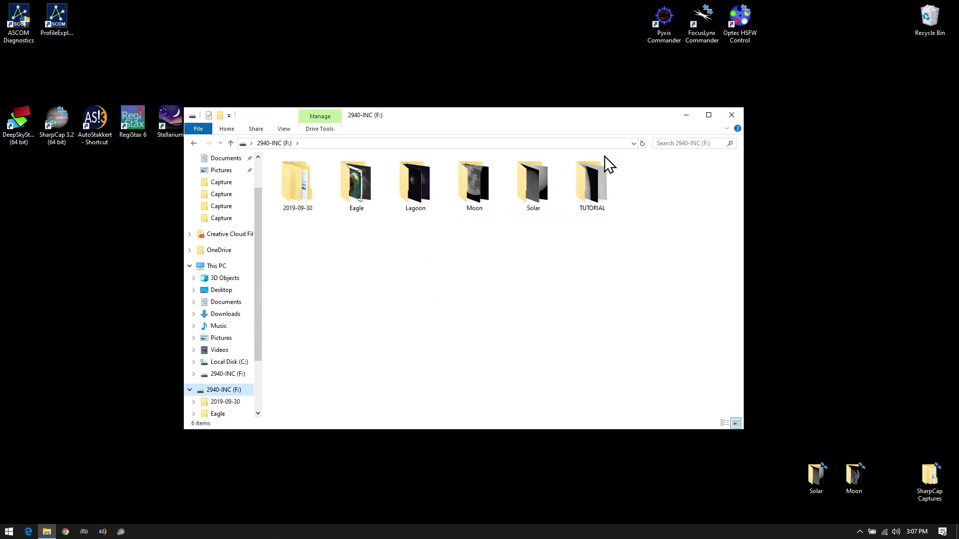
left_click(297, 183)
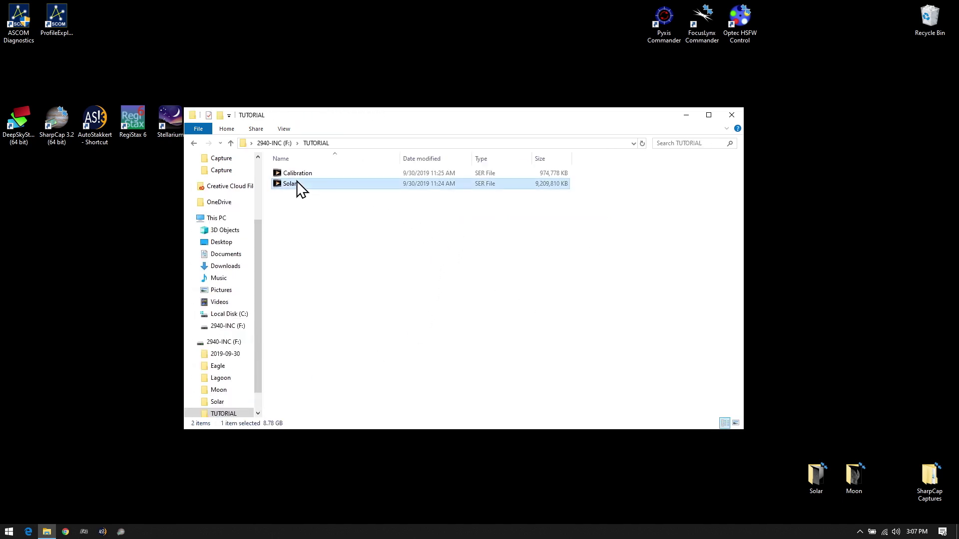
left_click(301, 173)
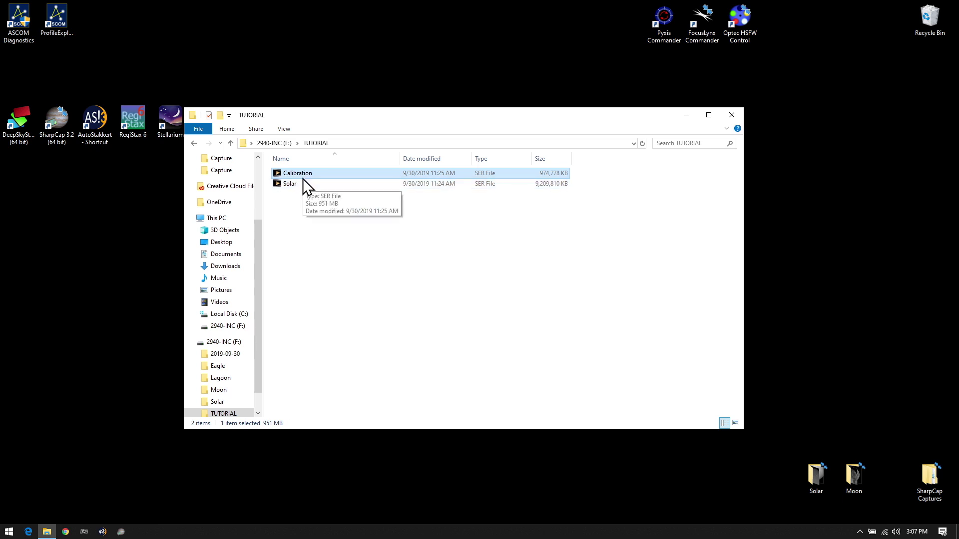
Play the Solar capture in SER Player, scrub through its frames to inspect the solar limb, and close it
left_click(301, 185)
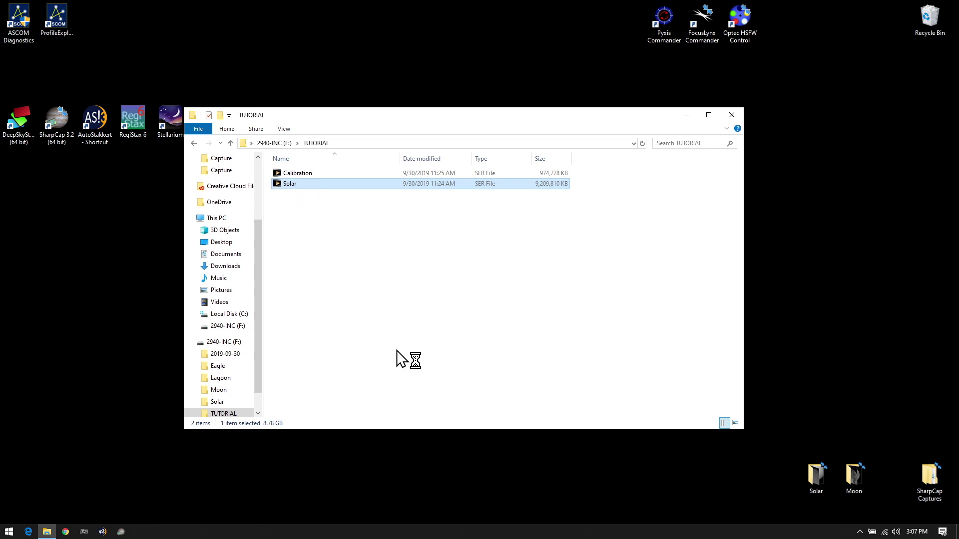
key("Return")
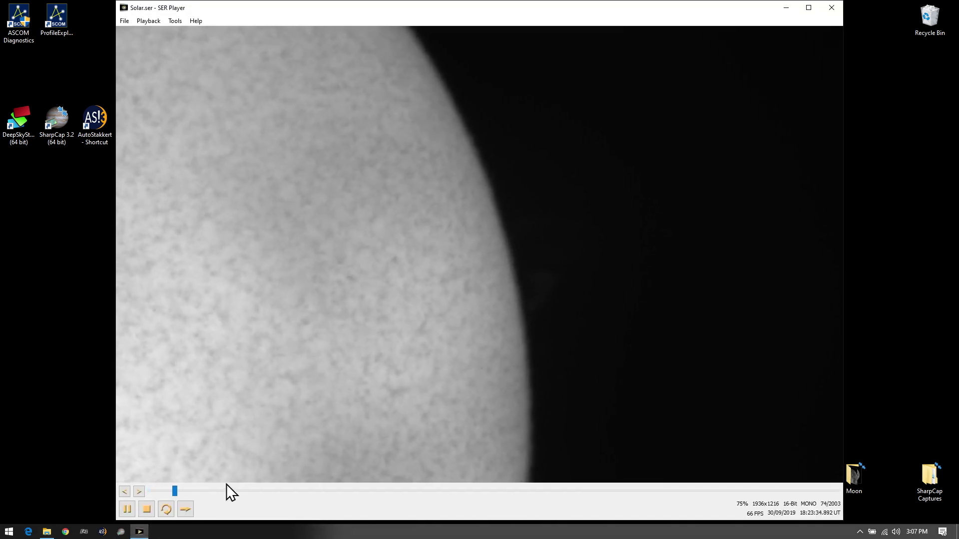
left_click_drag(187, 495, 292, 489)
left_click(128, 509)
left_click_drag(349, 491, 516, 506)
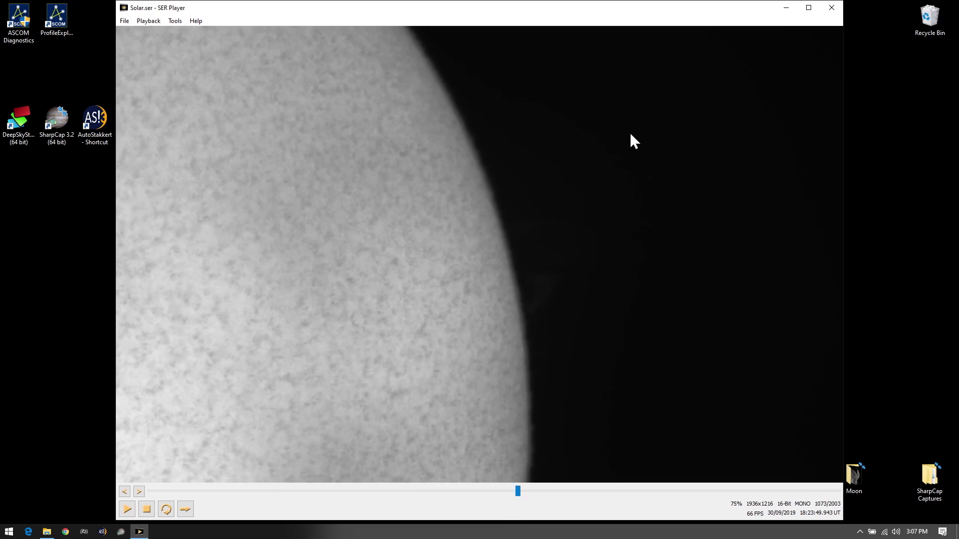
left_click(130, 510)
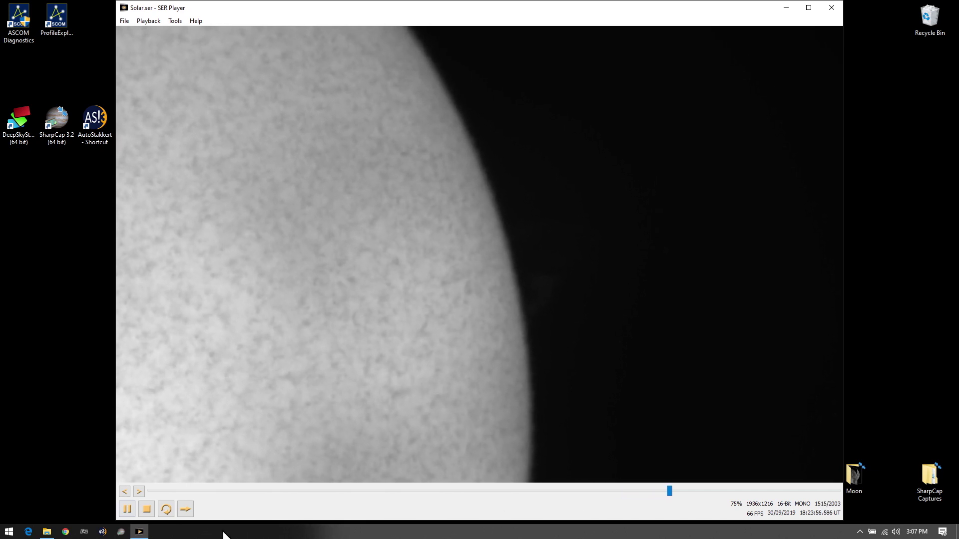
left_click(129, 511)
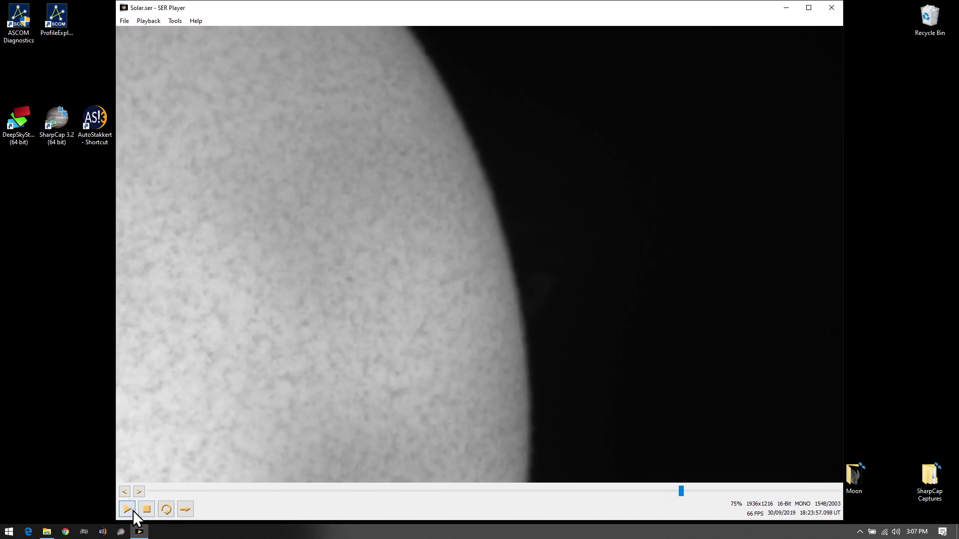
left_click(832, 8)
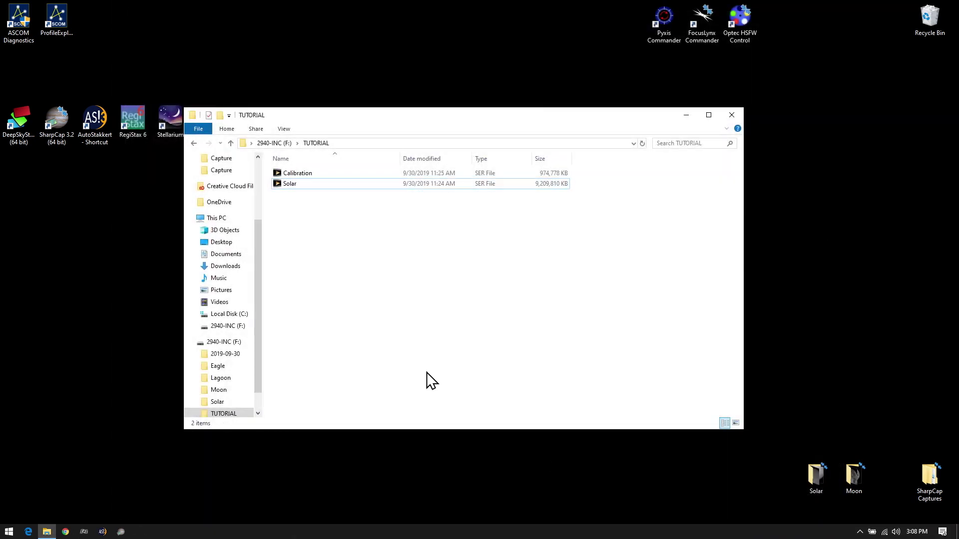
Play the Calibration capture, pause it to inspect frames further along the recording, and close it
left_click(316, 173)
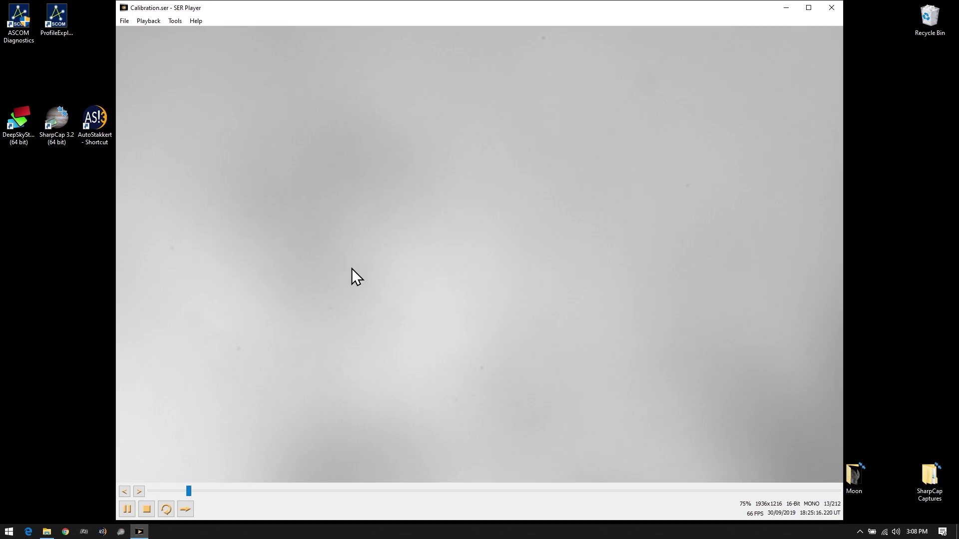
left_click(130, 508)
left_click_drag(332, 495, 508, 493)
left_click(832, 8)
left_click(607, 282)
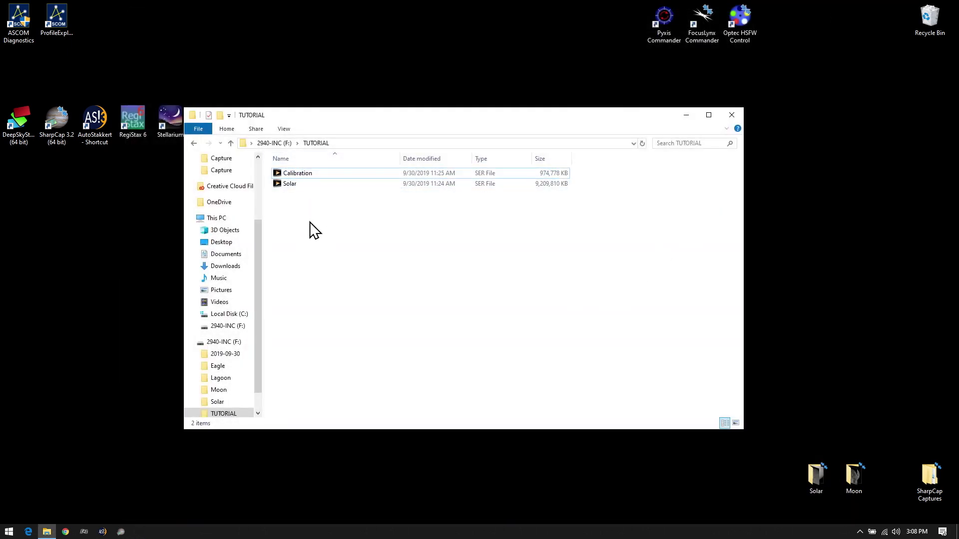
Reopen the Calibration capture in SER Player and check the player's version information
left_click_drag(316, 207, 353, 268)
left_click(304, 175)
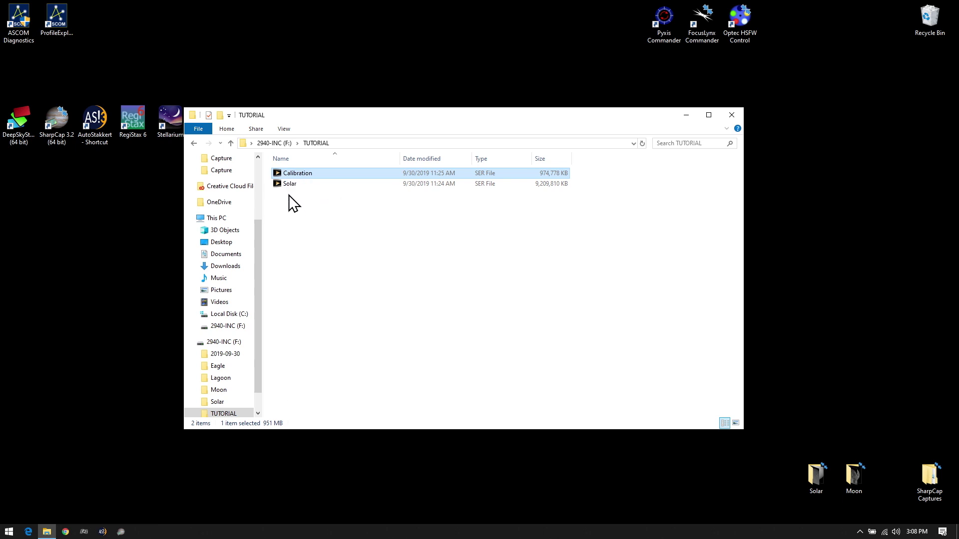
left_click(292, 184)
double_click(302, 175)
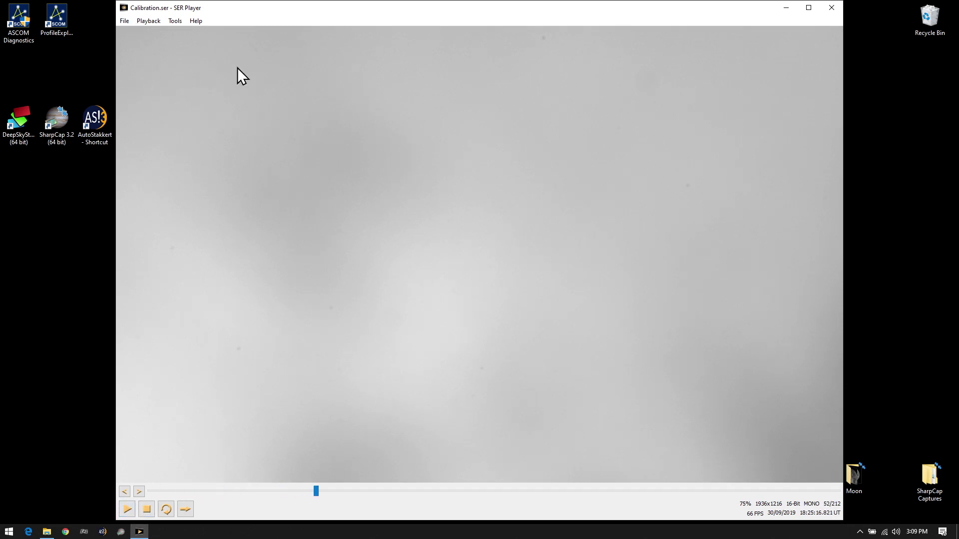
left_click(196, 20)
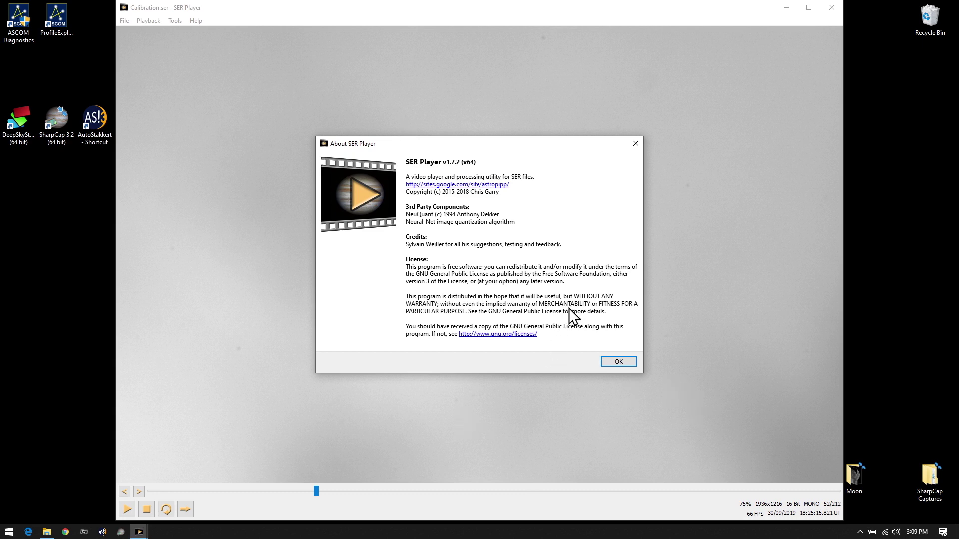
left_click(625, 362)
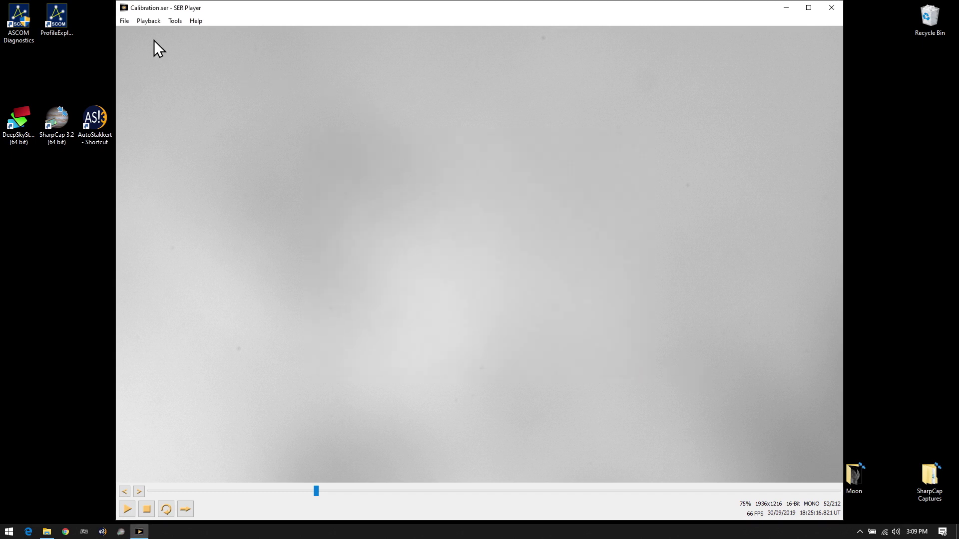
Set up an export of the Calibration frames as images, limited to frames 100 to 119
left_click(124, 21)
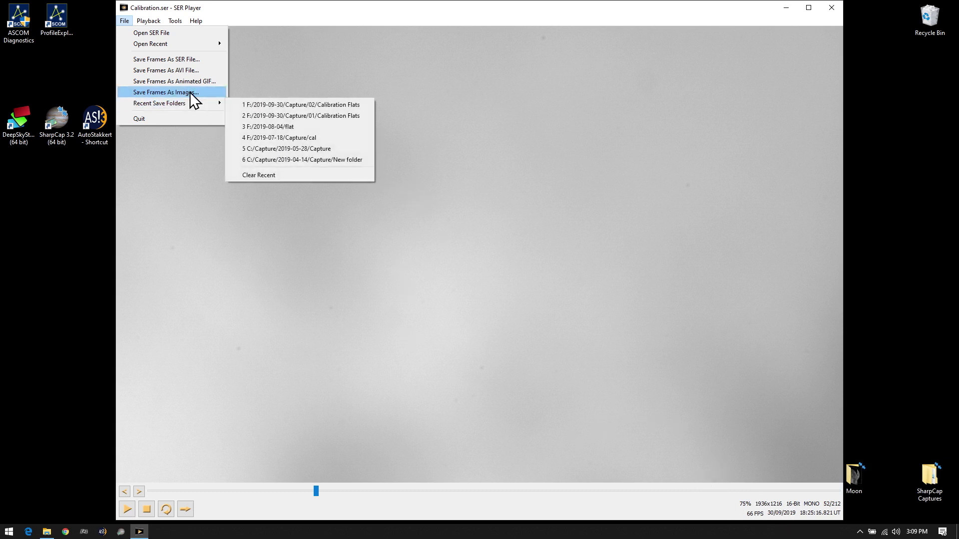
left_click(145, 95)
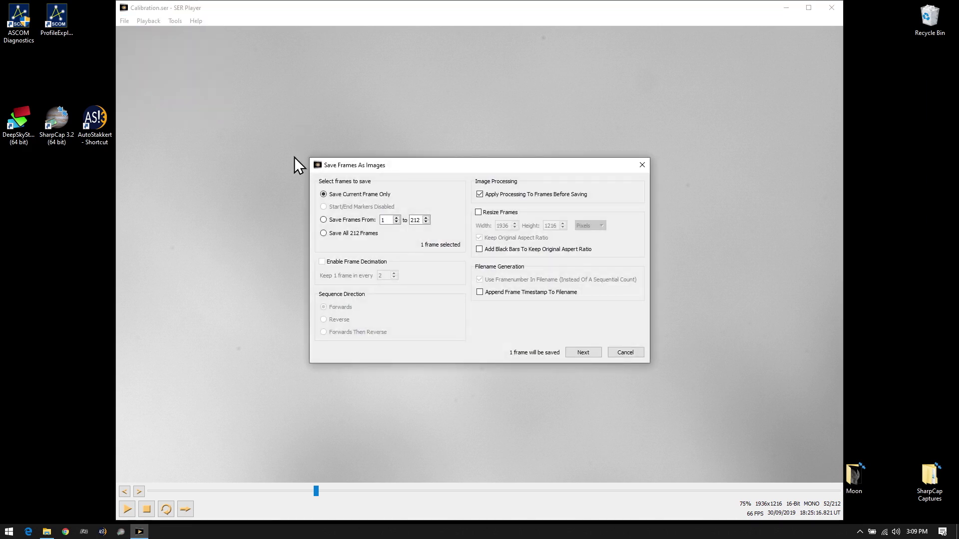
left_click(324, 219)
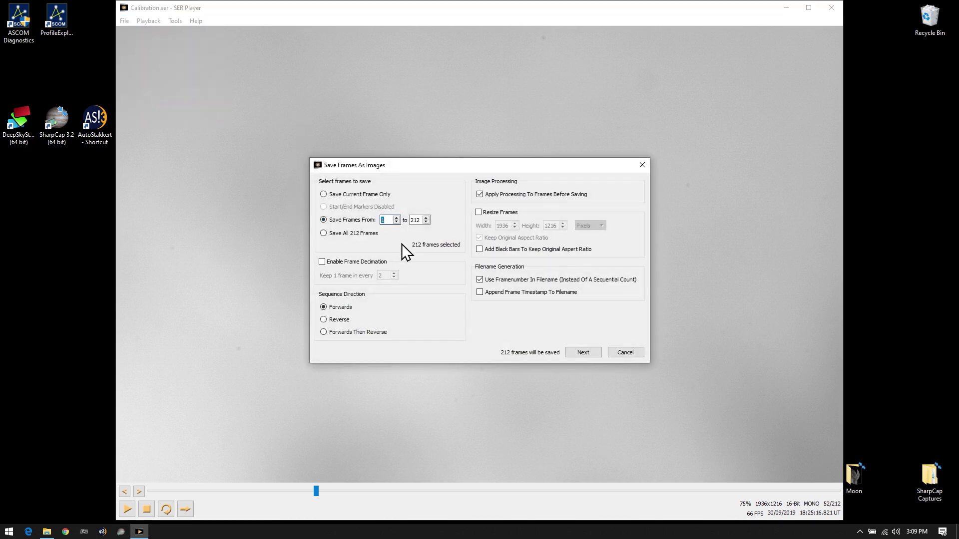
double_click(414, 220)
type("1")
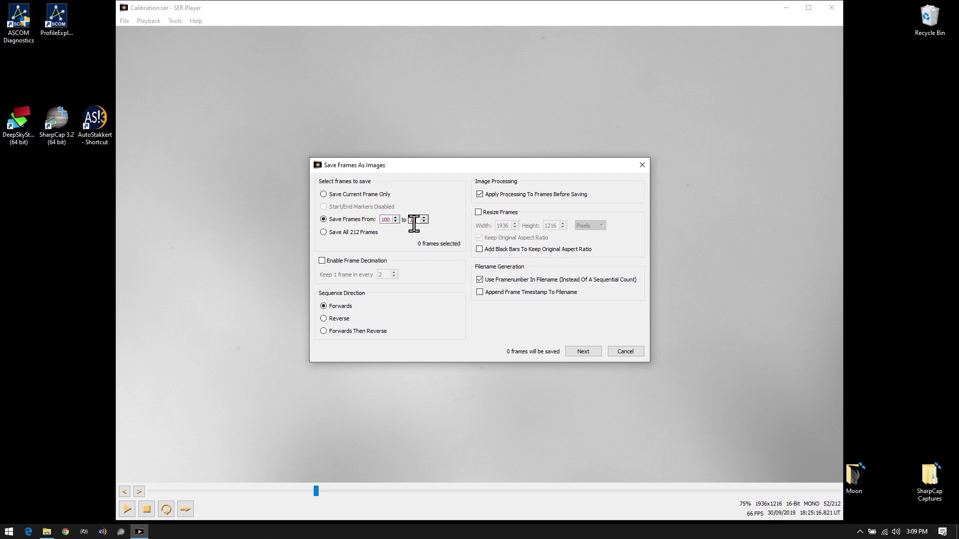
type("19")
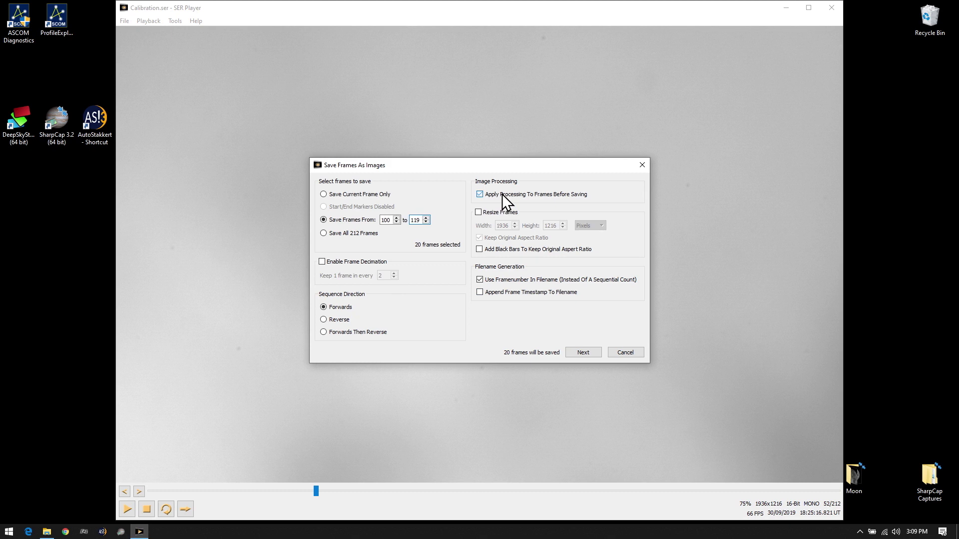
left_click(543, 197)
left_click(577, 353)
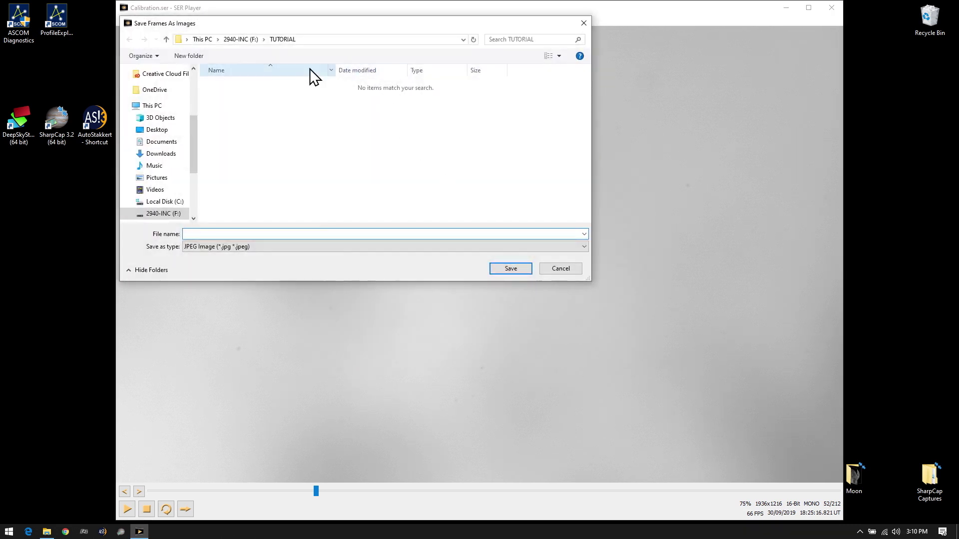
Choose TIFF as the image format and create a folder named Flats inside TUTORIAL
left_click(242, 250)
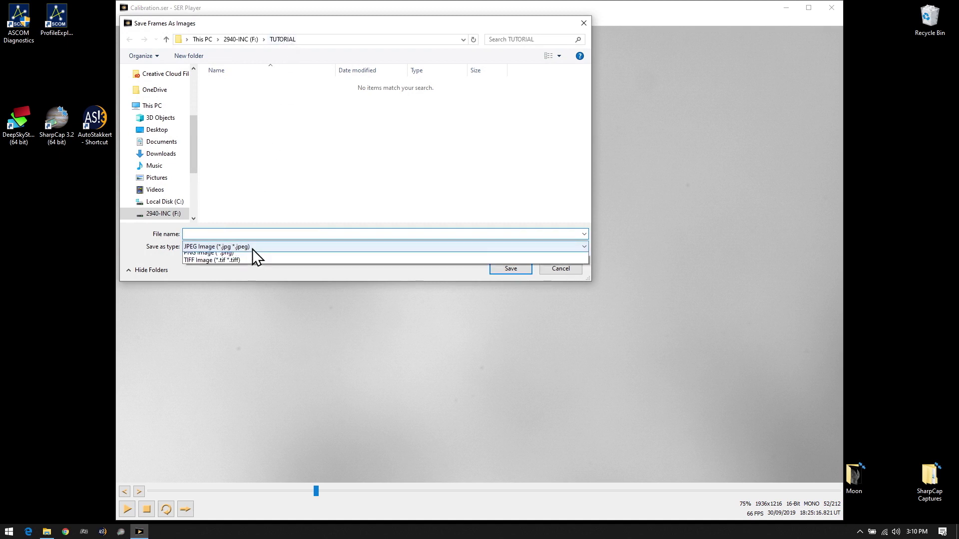
left_click(229, 278)
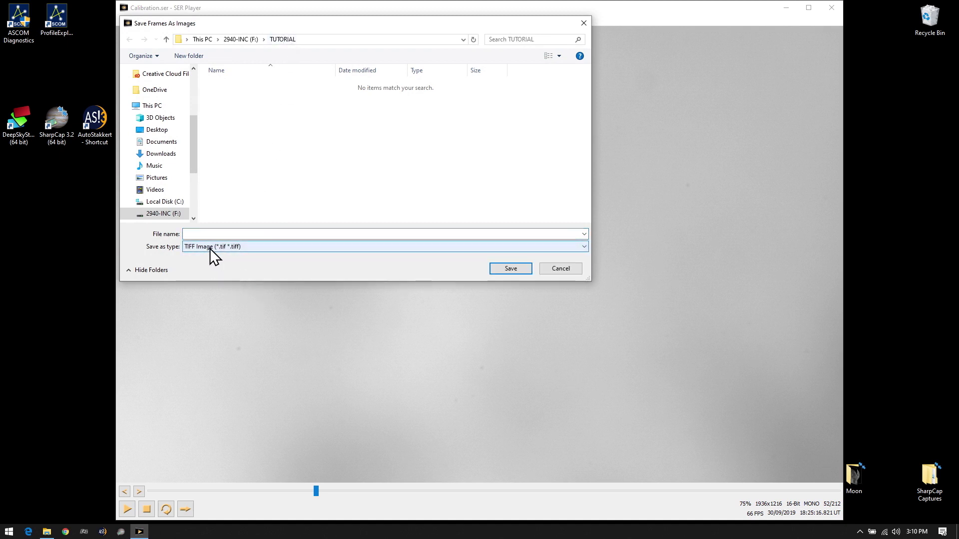
right_click(287, 170)
mouse_move(365, 272)
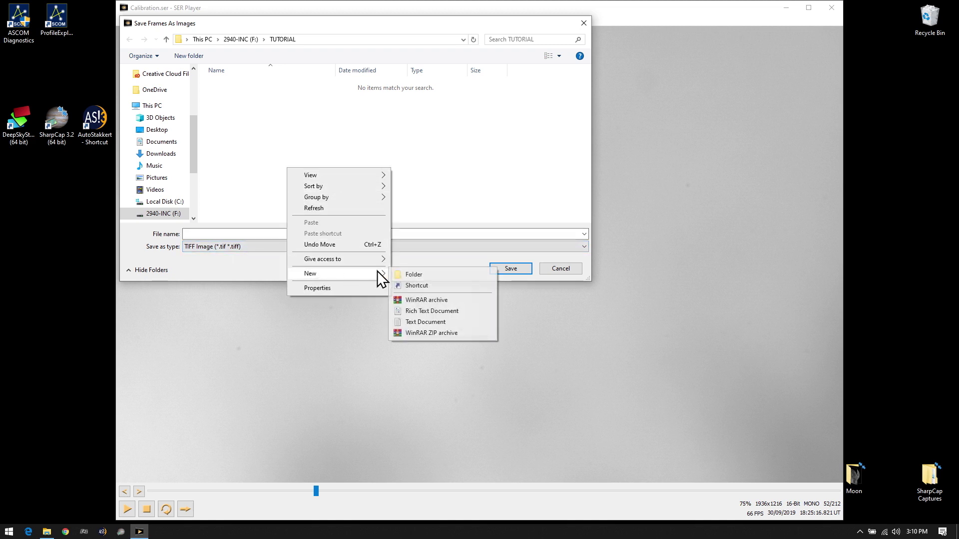
left_click(407, 270)
type("Flats")
key("Return")
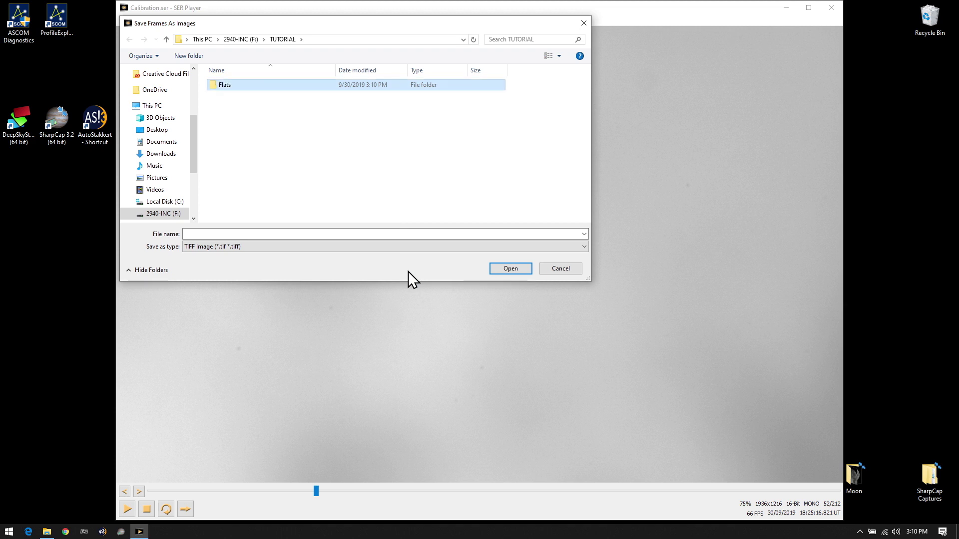
Save the exported frames in the Flats folder under the name Flat Calibration, then close the player
double_click(244, 82)
left_click(224, 234)
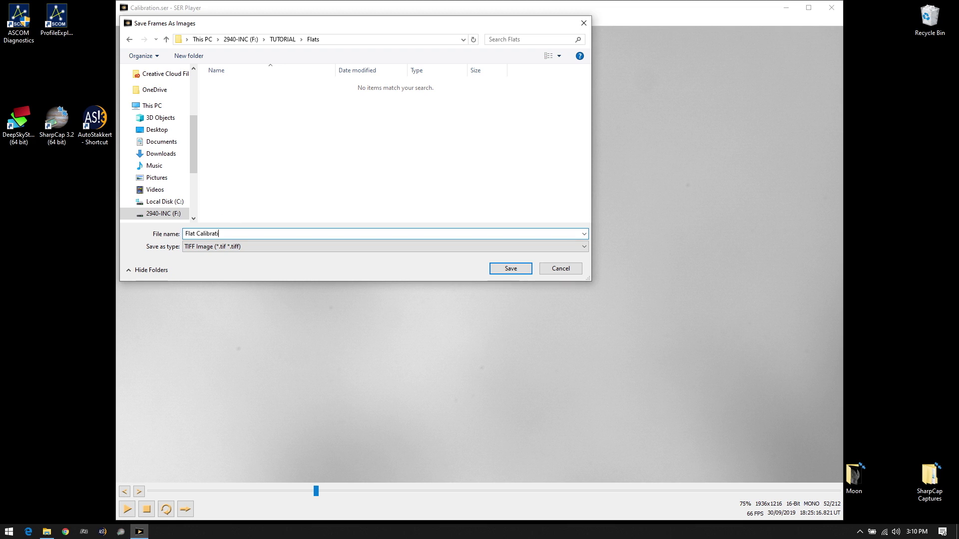
left_click(510, 269)
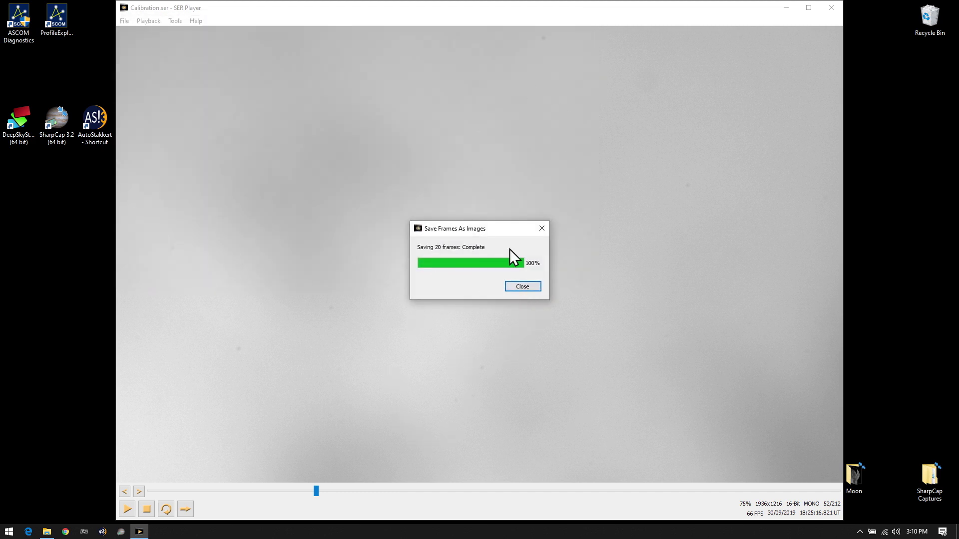
left_click(515, 287)
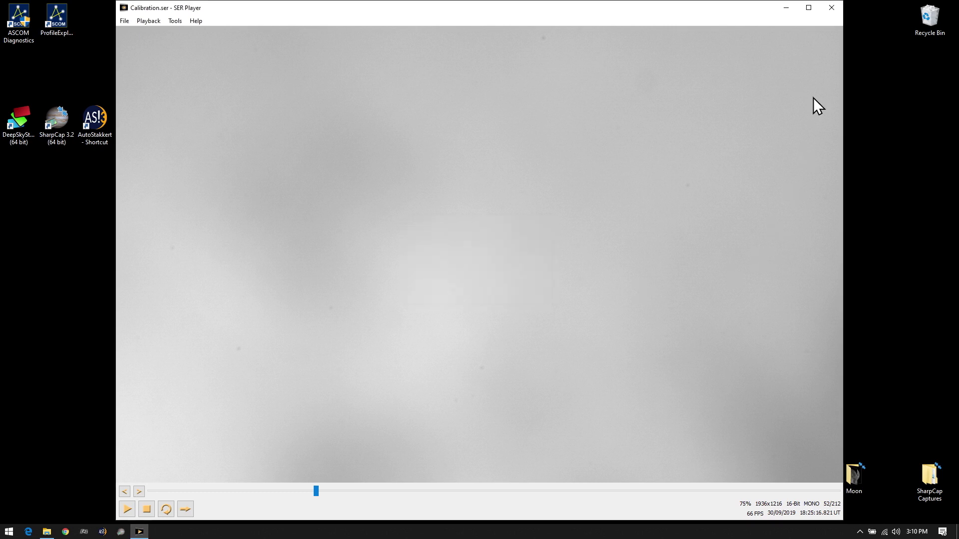
left_click(836, 7)
Switch to Adobe Photoshop CC 2019 and open Flat Calibration_100 from the Flats folder
key("super")
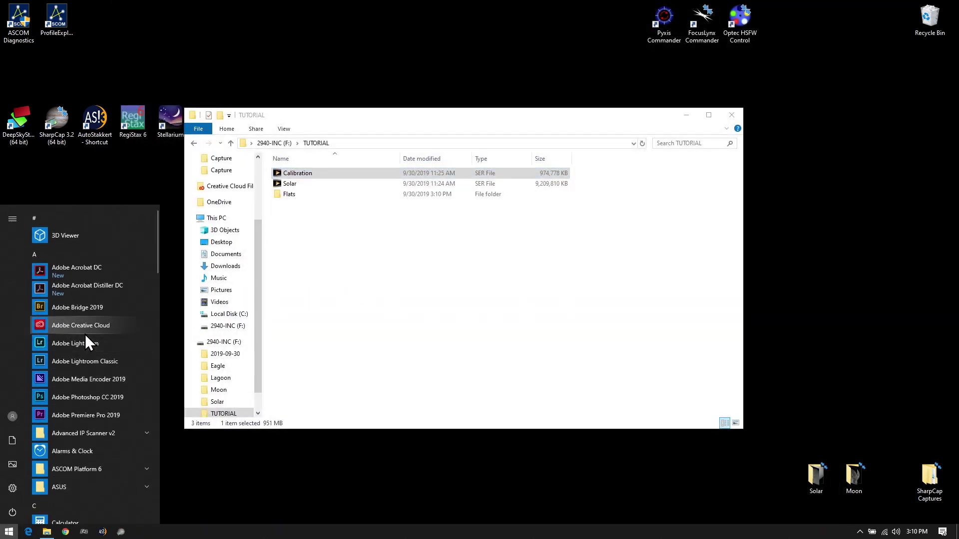
left_click(83, 398)
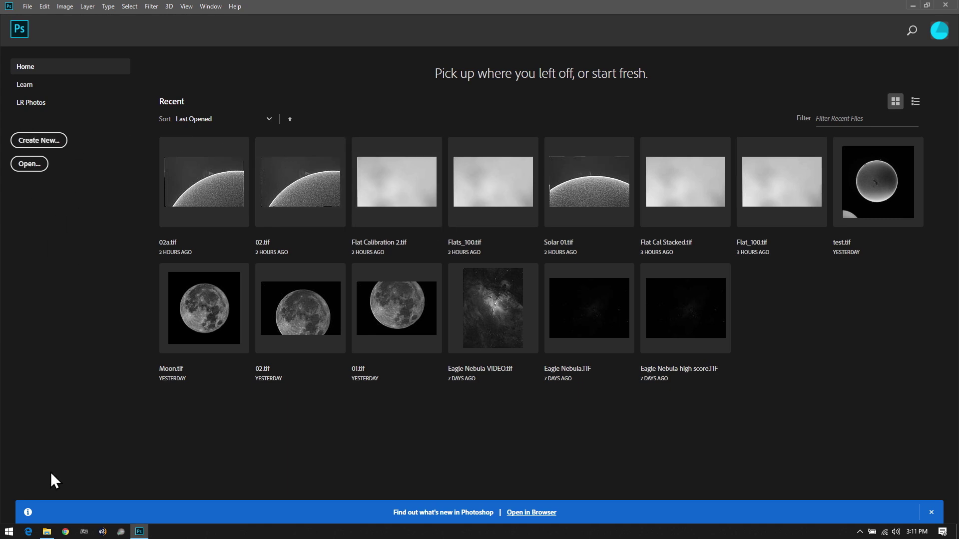
left_click(46, 532)
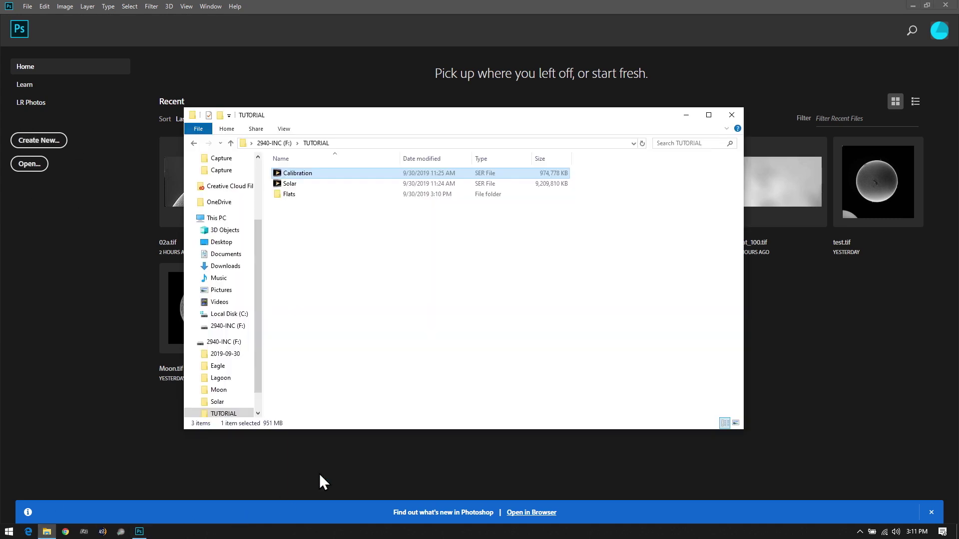
double_click(298, 196)
left_click_drag(304, 193, 359, 481)
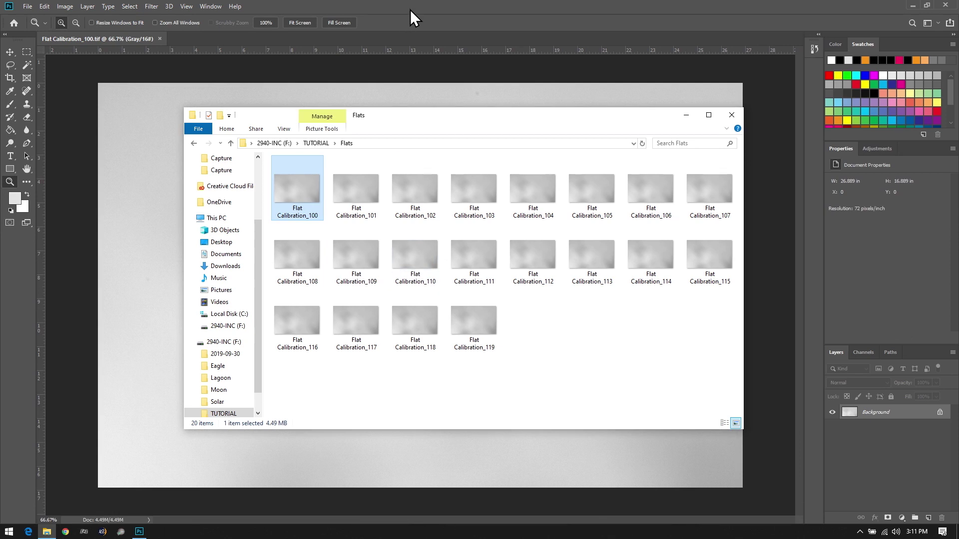
left_click(412, 18)
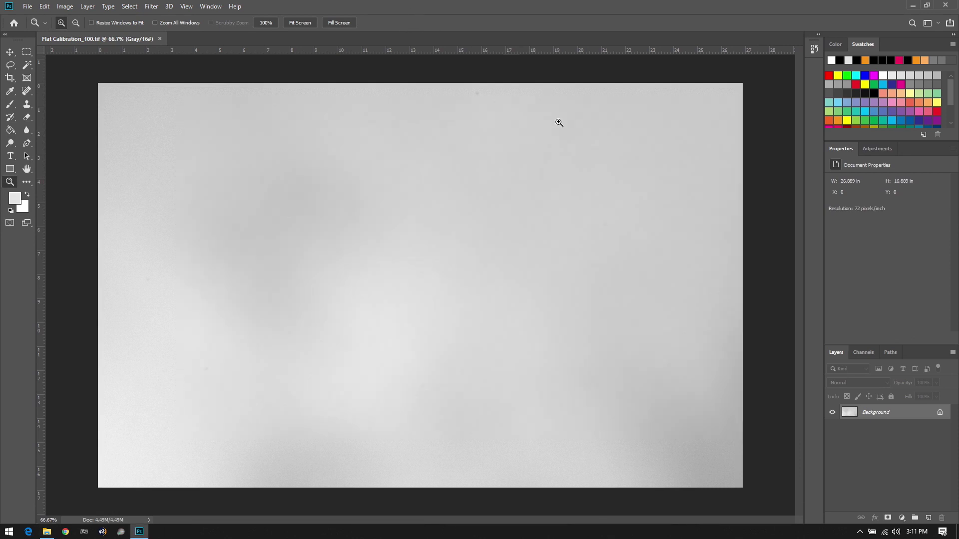
Preview Flat Calibration_100 with the Levels black input at 178 to examine dust and uneven shading, and discard the adjustment
key("ctrl+l")
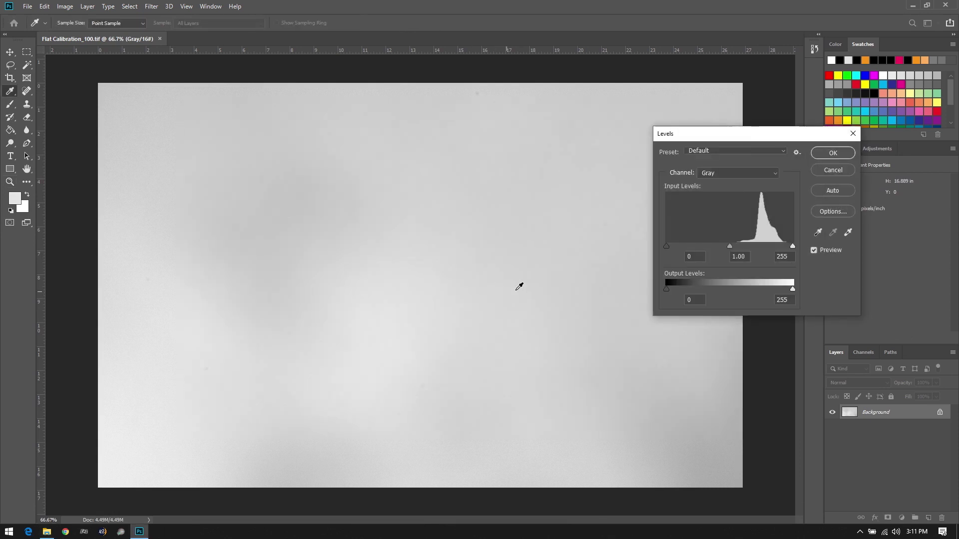
left_click_drag(667, 247, 756, 263)
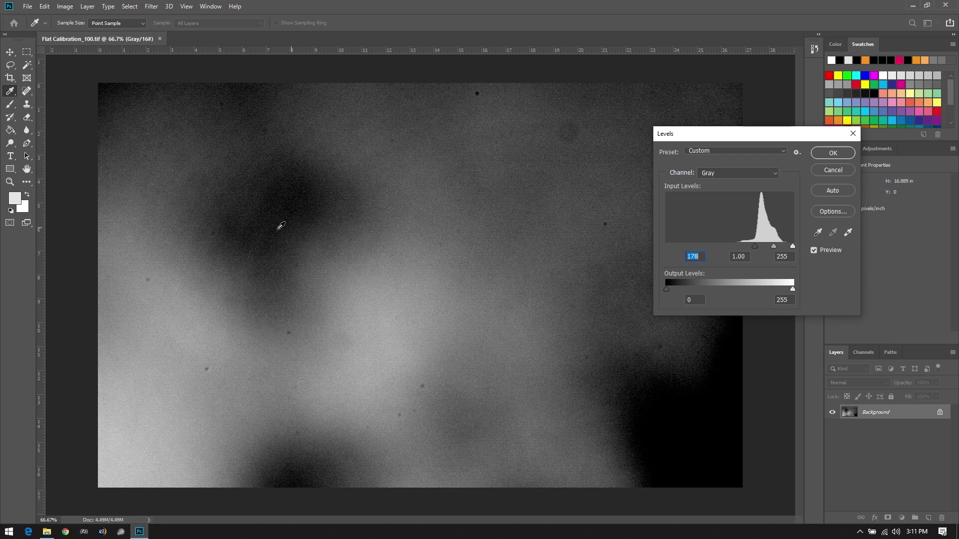
left_click_drag(738, 137, 832, 67)
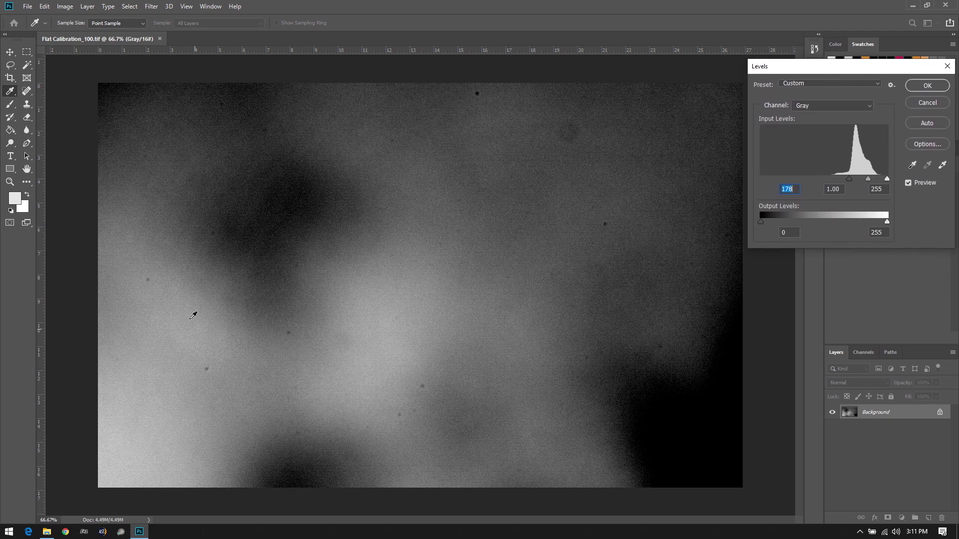
mouse_move(849, 179)
left_mouse_down()
mouse_move(829, 182)
mouse_move(850, 175)
left_mouse_up()
type("0")
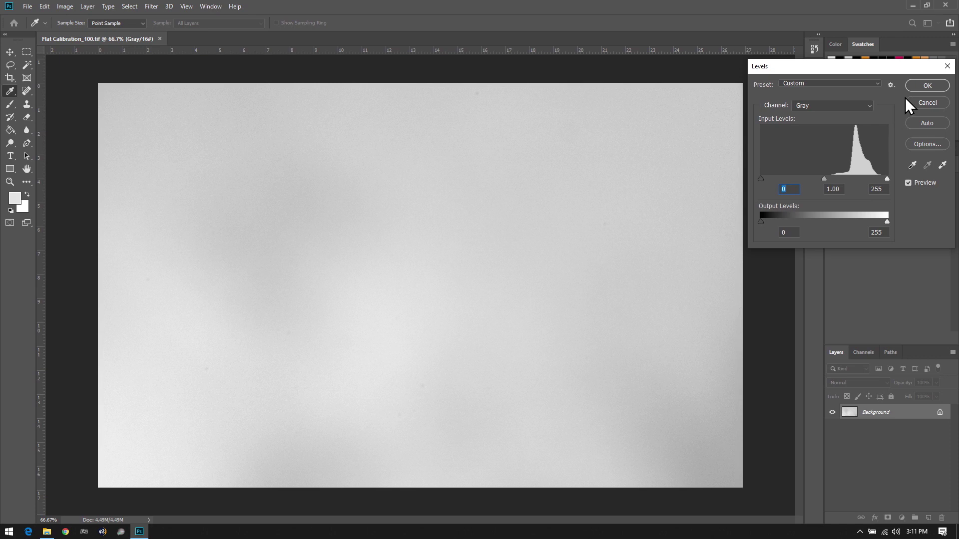
left_click(928, 103)
key("z")
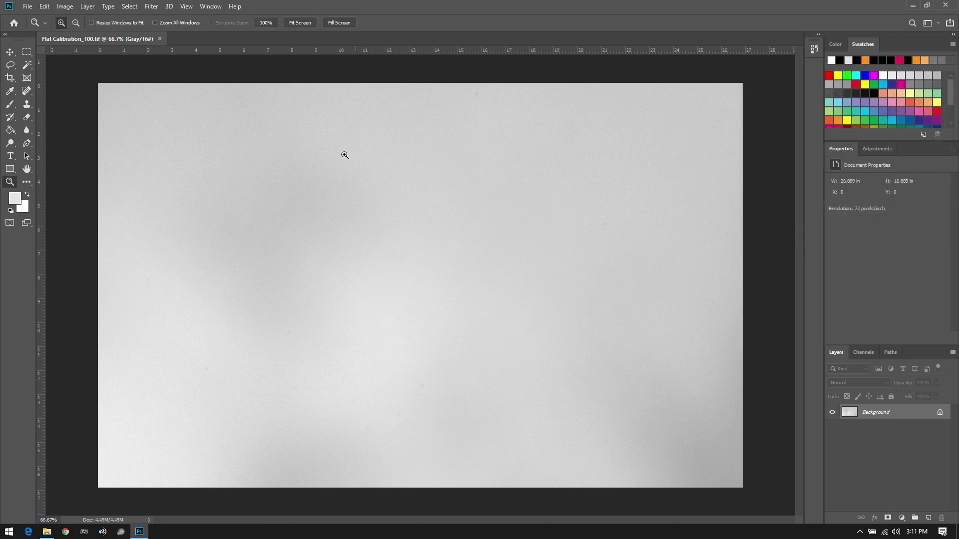
Place Flat Calibration_101 through Flat Calibration_119 from the Flats folder into the open document as individual layers, accepting each placement
left_click(46, 532)
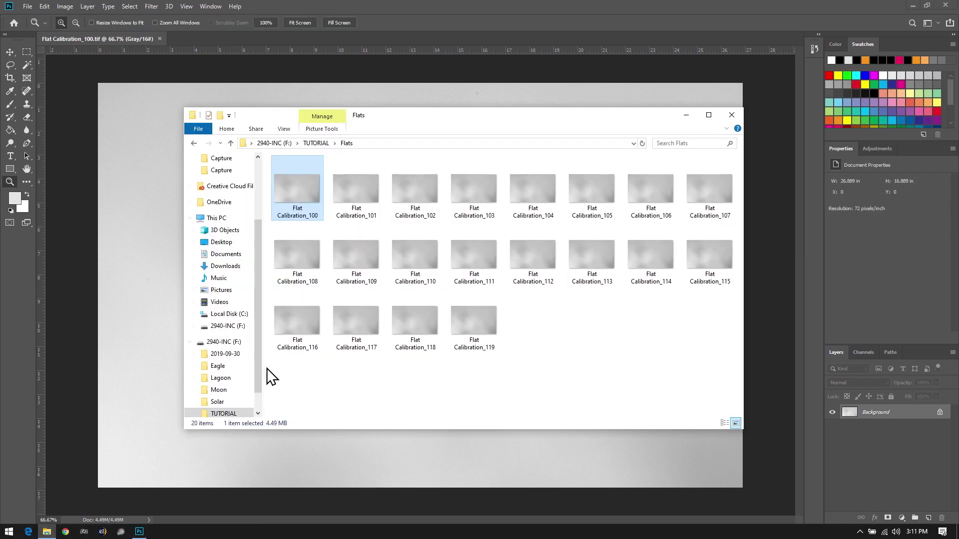
left_click(360, 202)
left_click(475, 334, "shift")
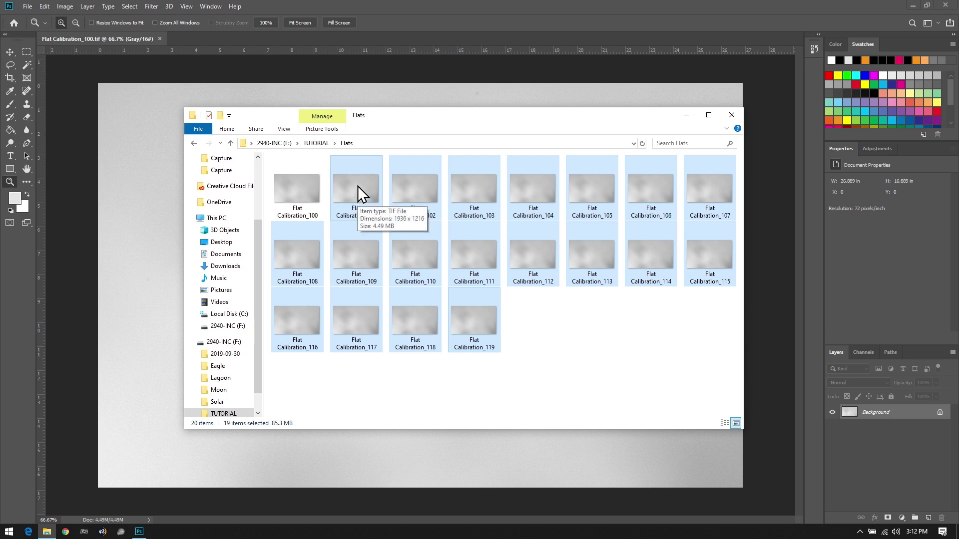
left_click_drag(387, 226, 145, 251)
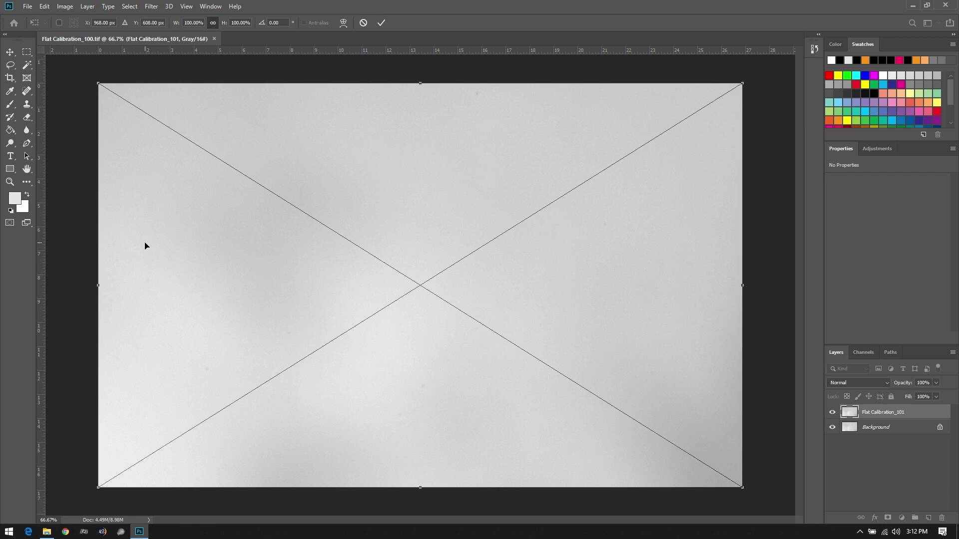
key("Return")
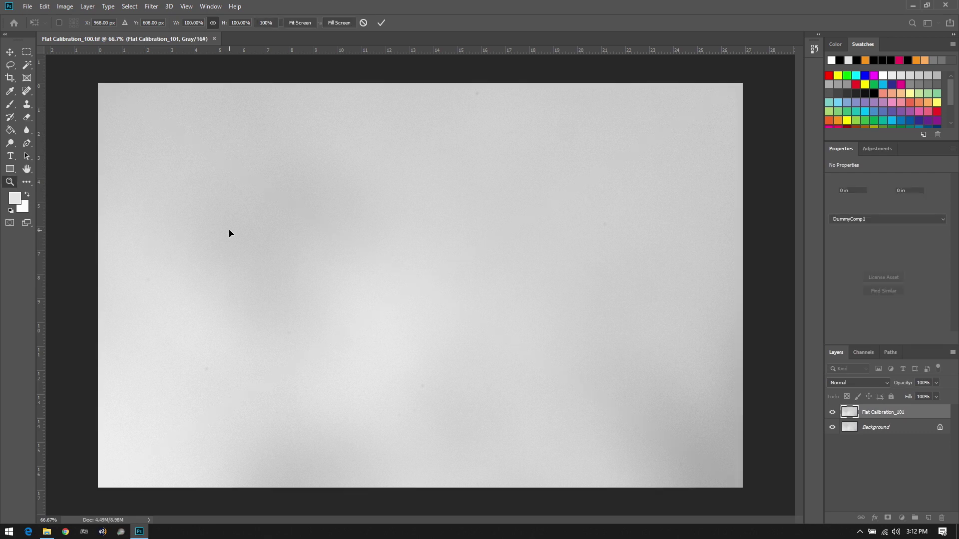
key("Return")
key("Return")
key("Return")
key("Return")
key("Return")
key("Return")
key("Return")
key("Return")
key("Return")
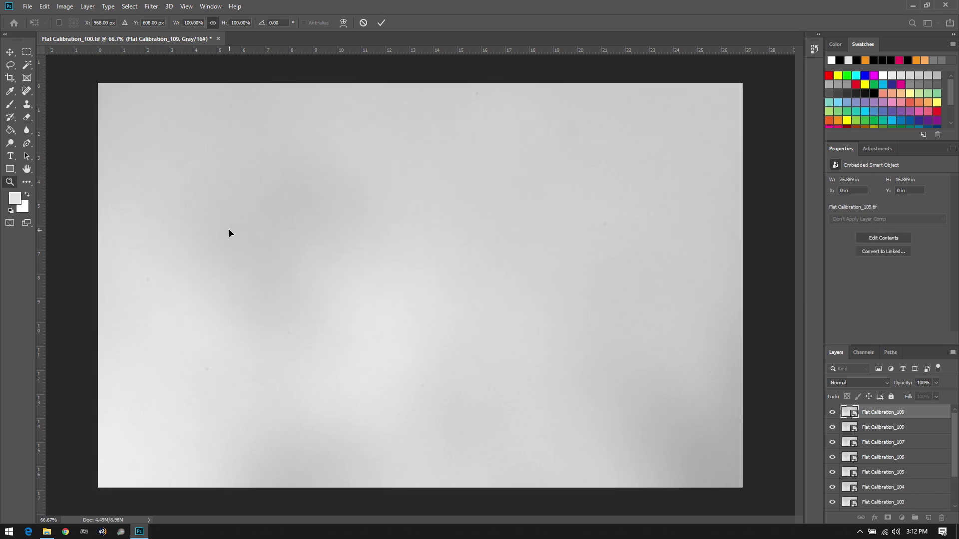
key("Return")
key("Return")
key("Return")
key("Return")
key("Return")
key("Return")
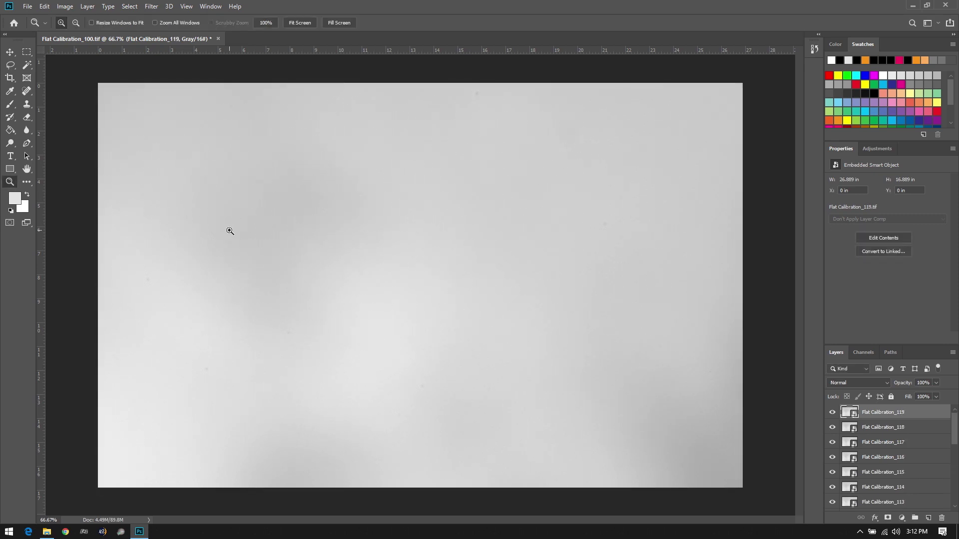
left_click(10, 52)
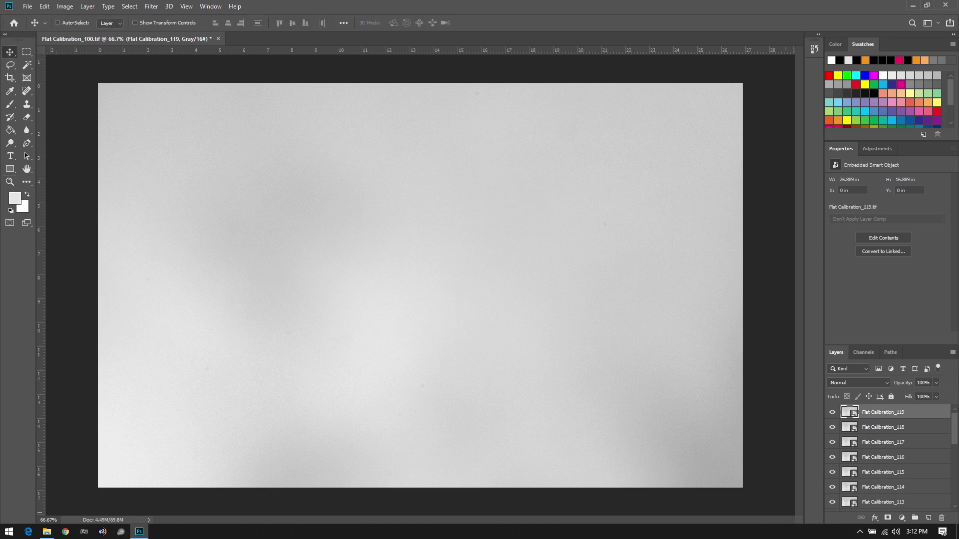
scroll(865, 439, "down", 3)
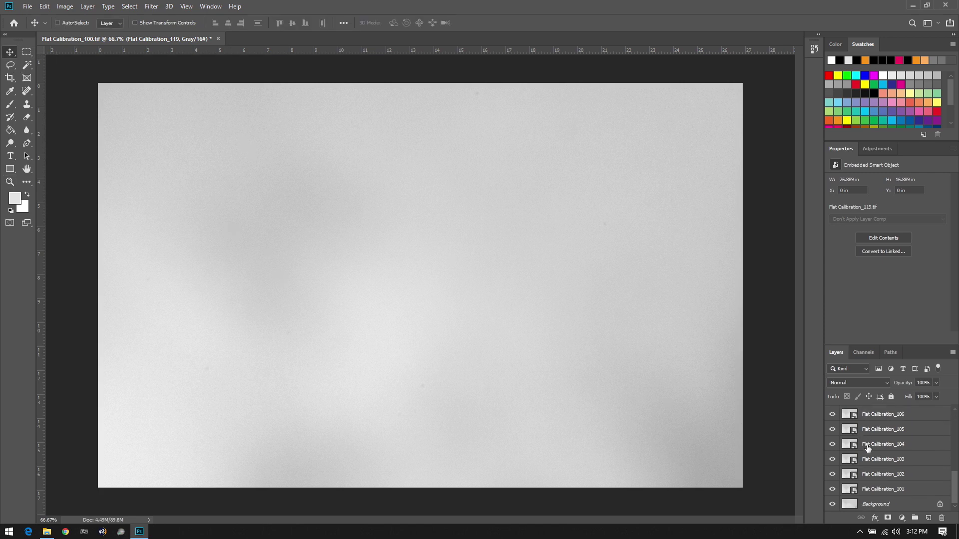
scroll(894, 469, "up", 3)
scroll(890, 456, "down", 6)
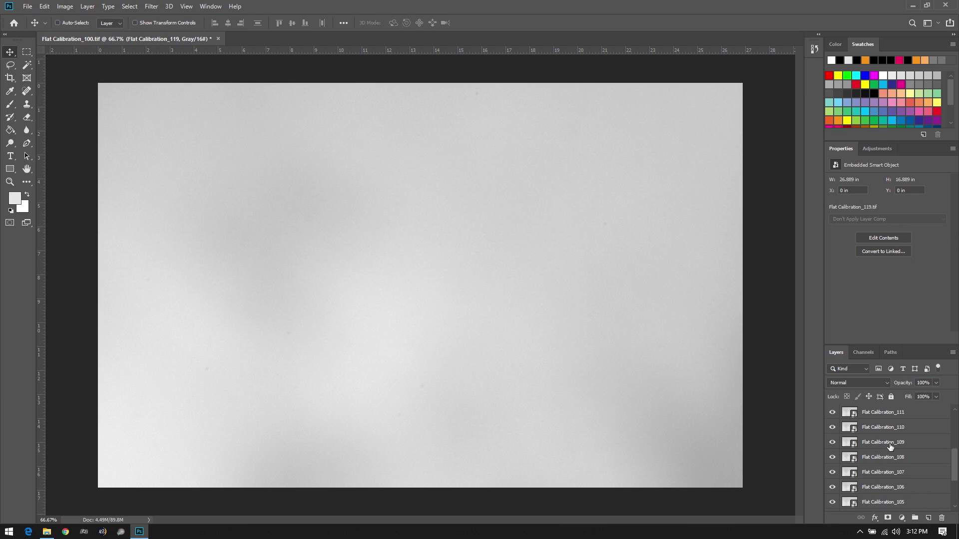
left_click(894, 506, "shift")
scroll(894, 480, "up", 6)
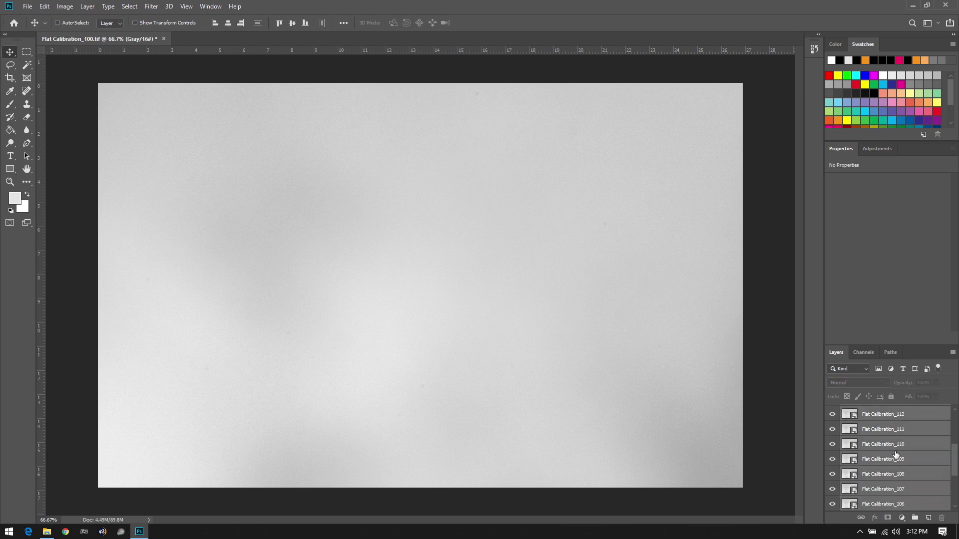
right_click(890, 439)
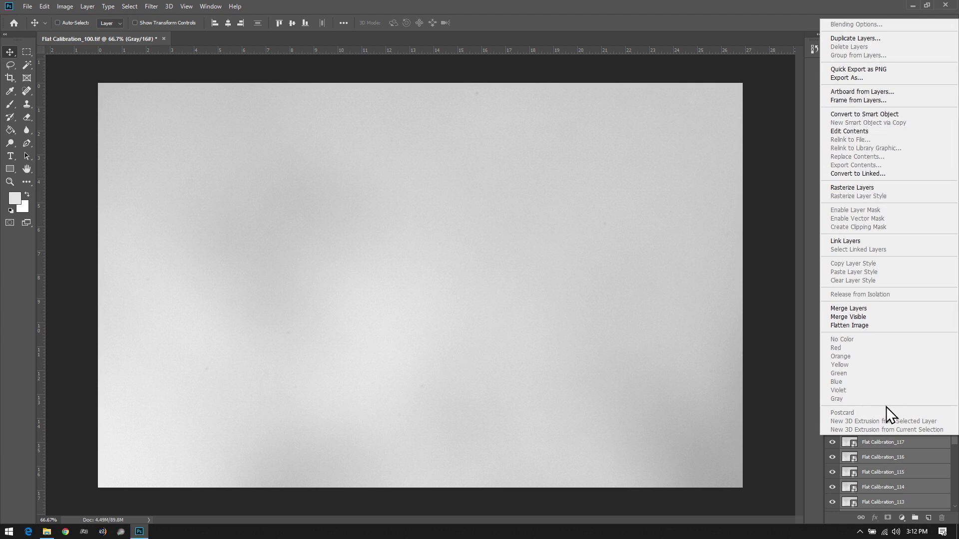
left_click(885, 478)
Select all layers from Flat Calibration_119 down to Background and convert them into a single Smart Object
left_click(884, 414)
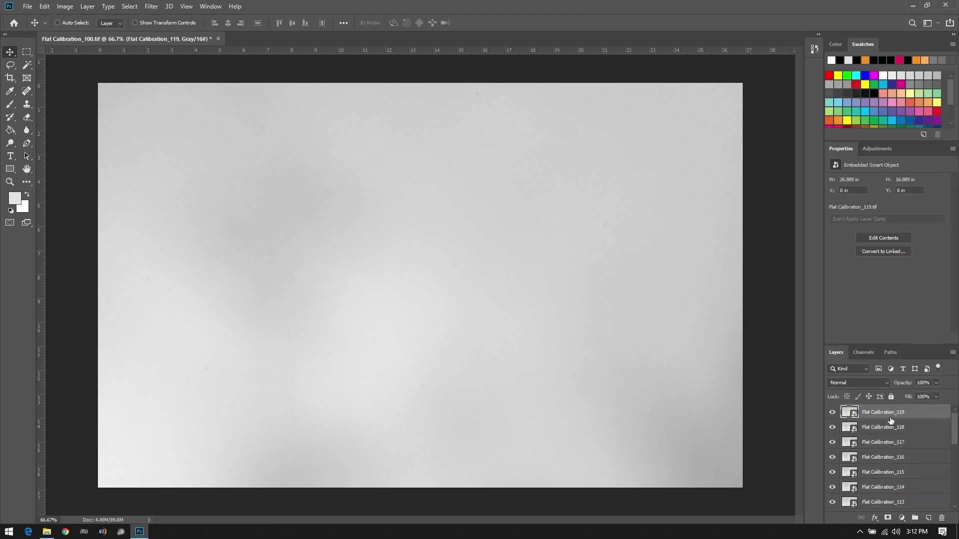
scroll(902, 462, "down", 5)
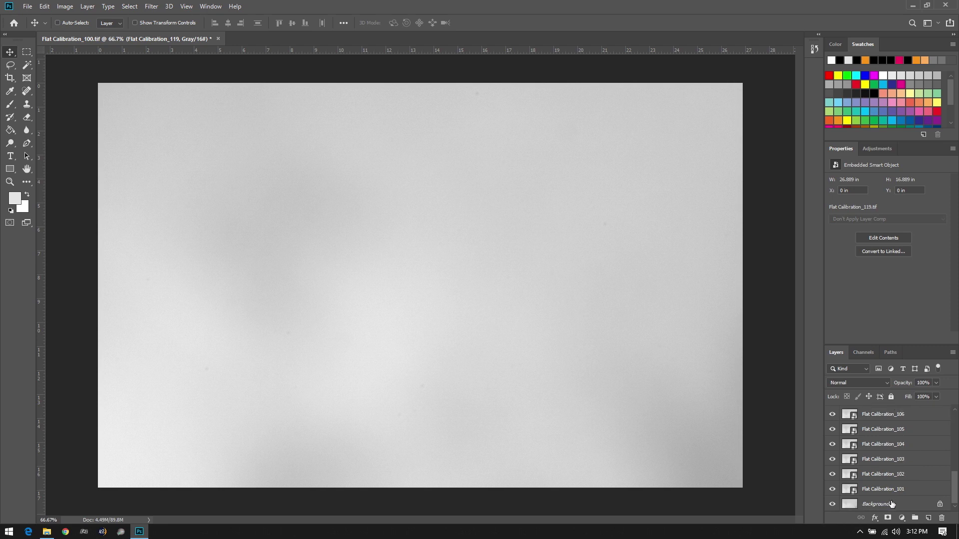
left_click(890, 505, "shift")
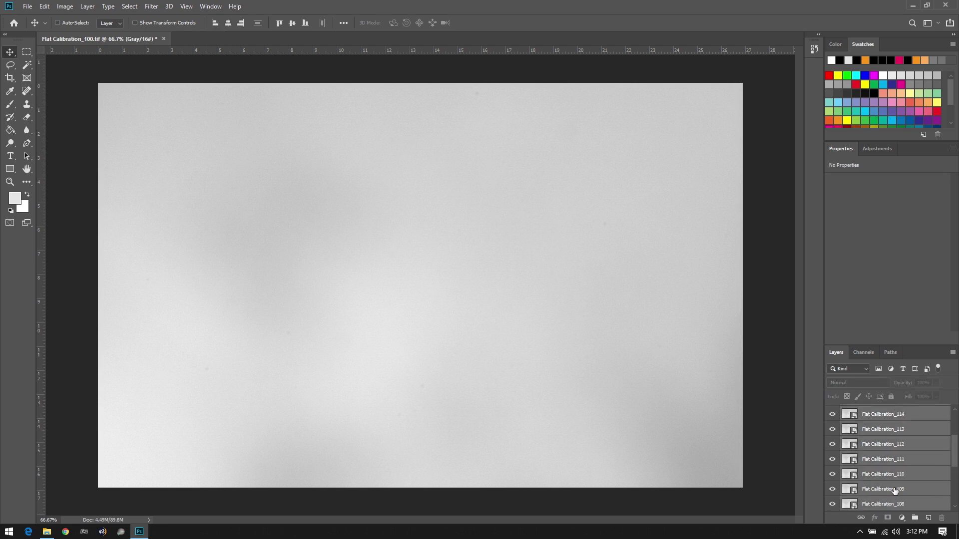
right_click(887, 507)
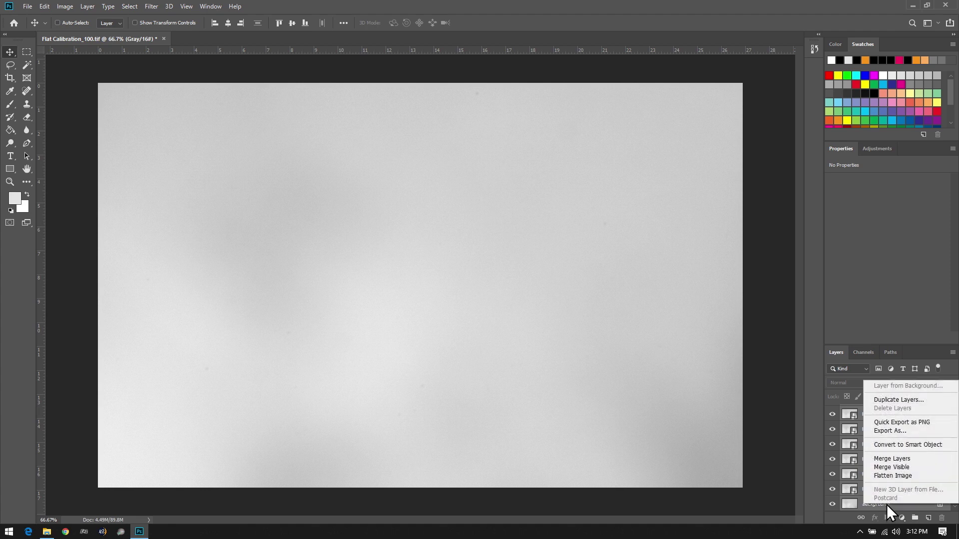
left_click(912, 447)
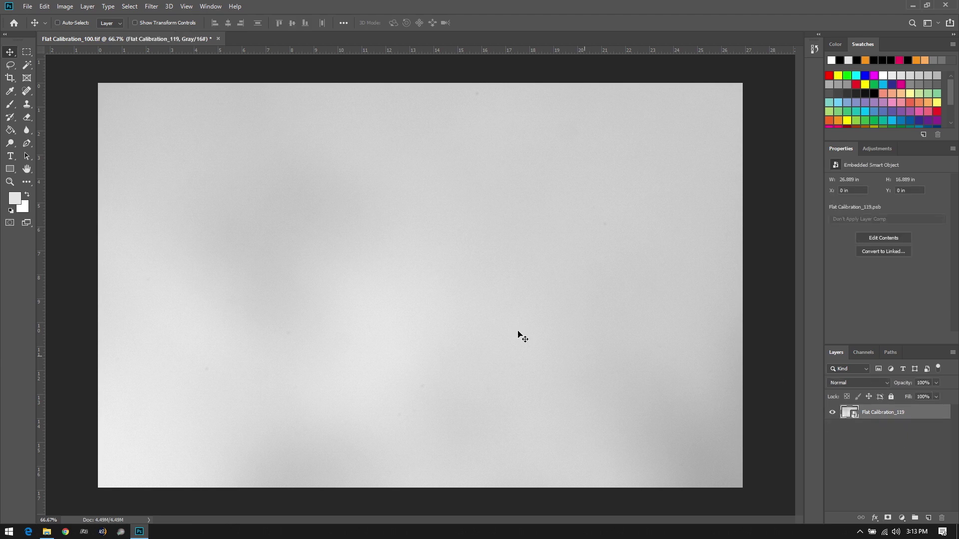
Set the Smart Object's Stack Mode to Median to combine the stacked flats
left_click(67, 7)
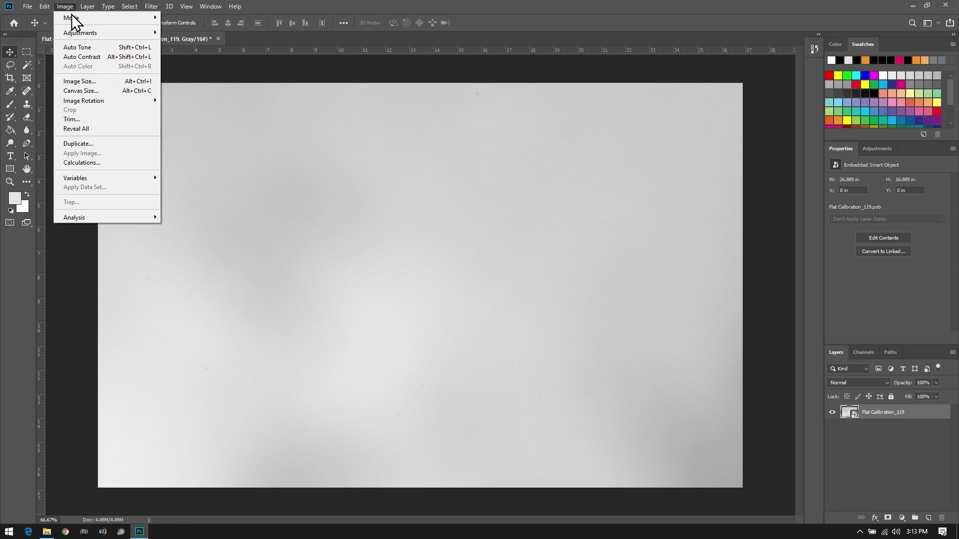
mouse_move(77, 12)
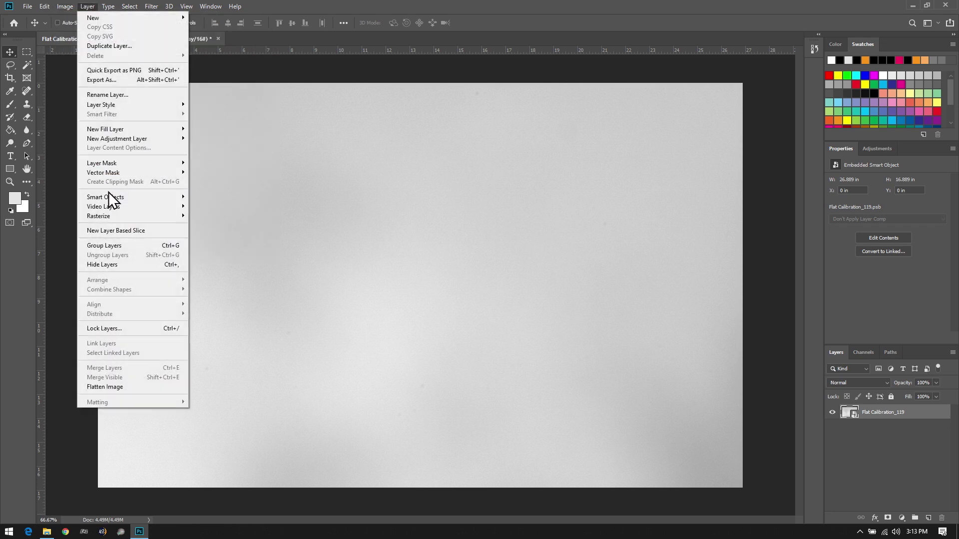
mouse_move(165, 196)
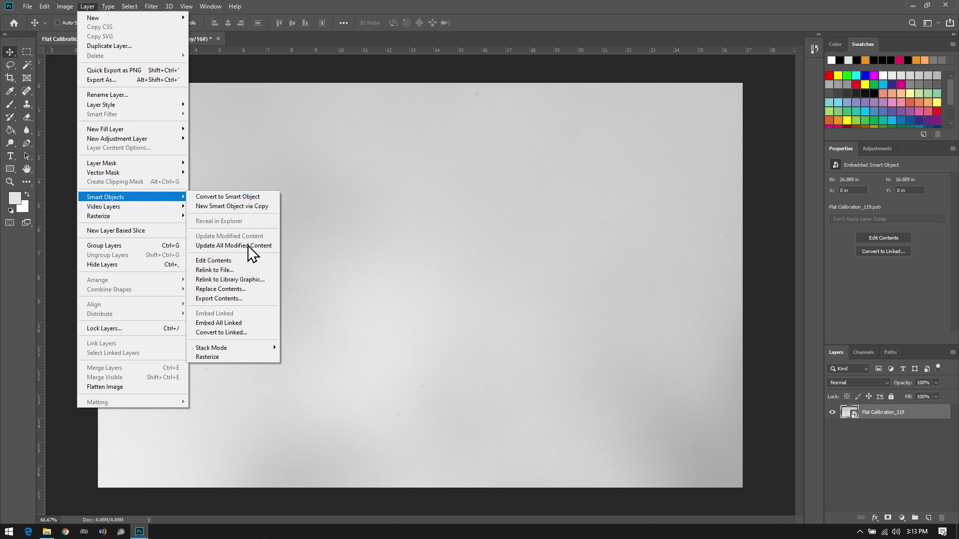
mouse_move(223, 352)
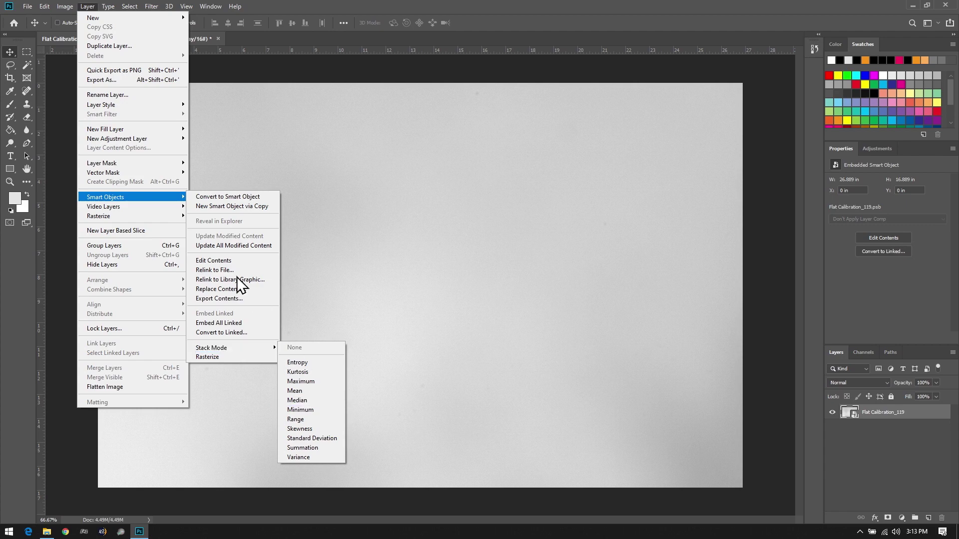
mouse_move(129, 199)
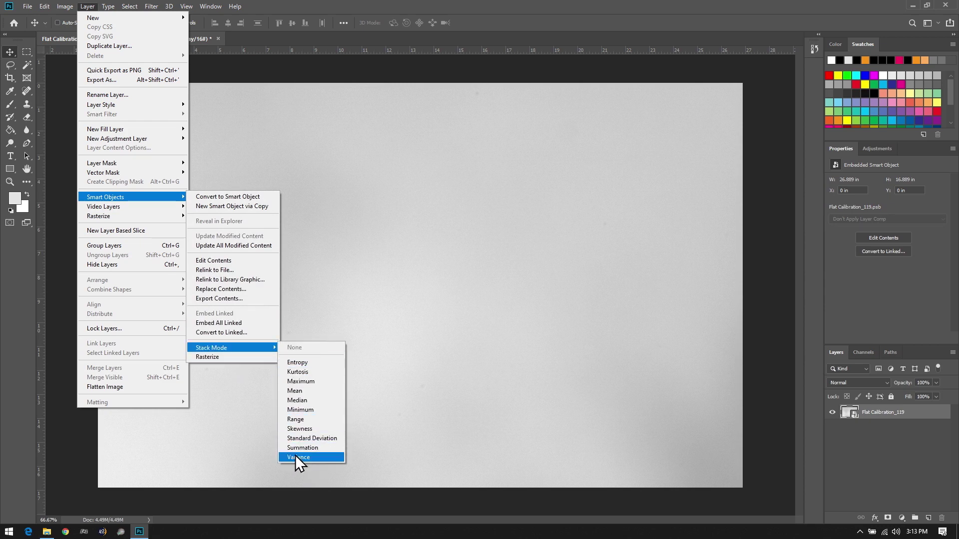
left_click(320, 403)
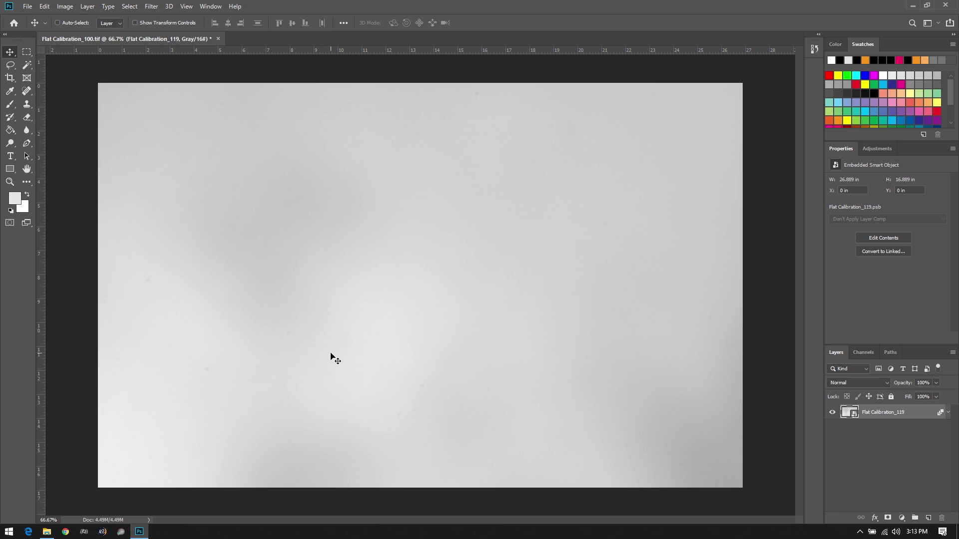
Preview the stacked flat with the Levels black input at 169 to examine noise and dust spots, and discard the adjustment
key("ctrl+l")
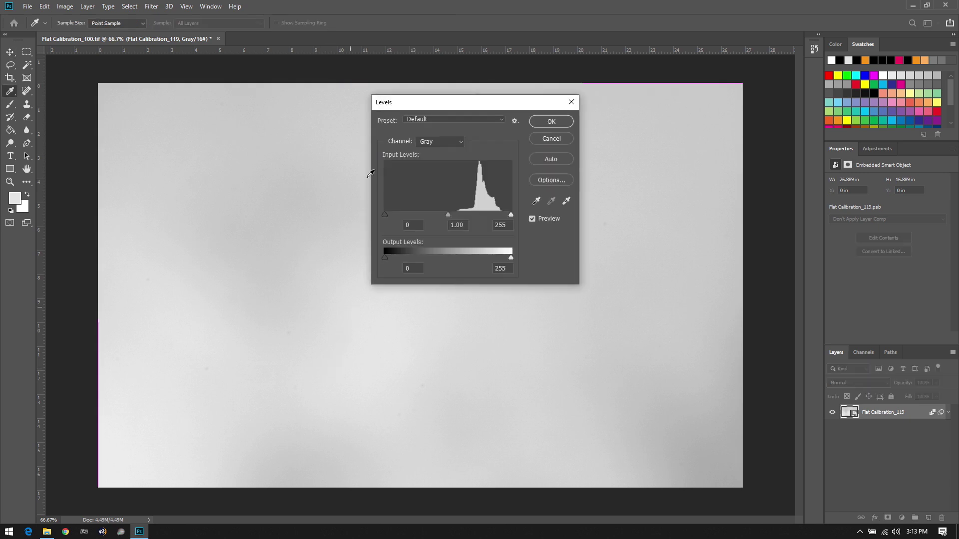
left_click_drag(385, 215, 463, 215)
left_click_drag(446, 100, 812, 107)
left_click_drag(832, 209, 839, 207)
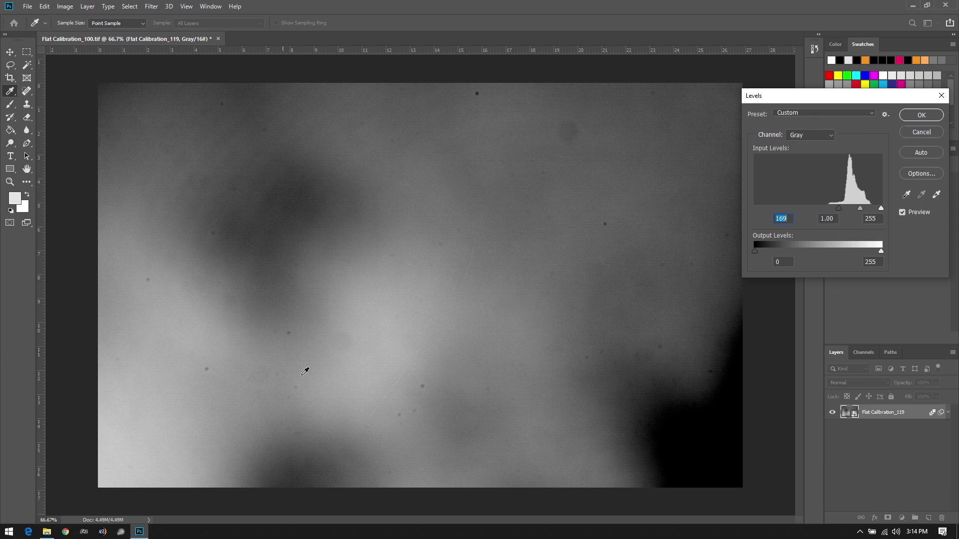
left_click(915, 133)
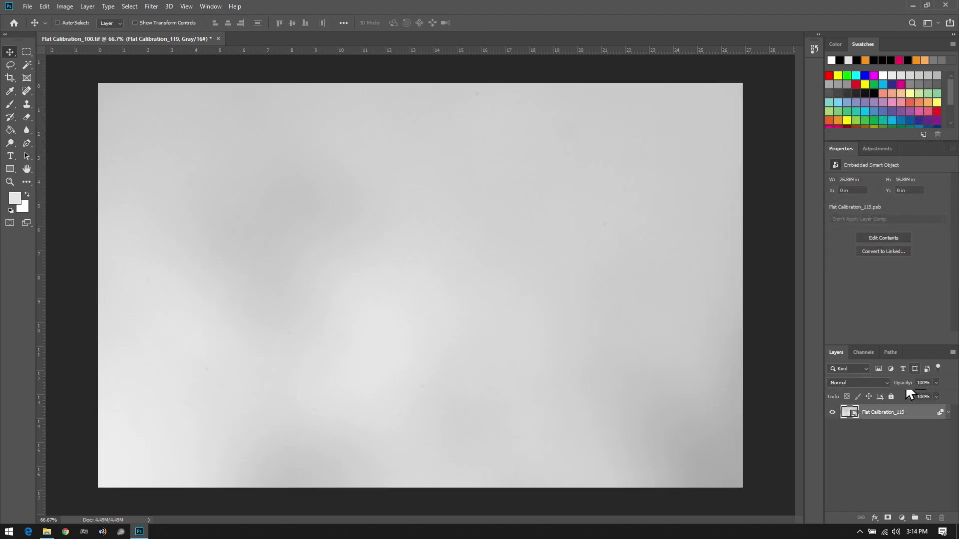
Flatten the median-stacked Smart Object into a single Background layer
right_click(901, 413)
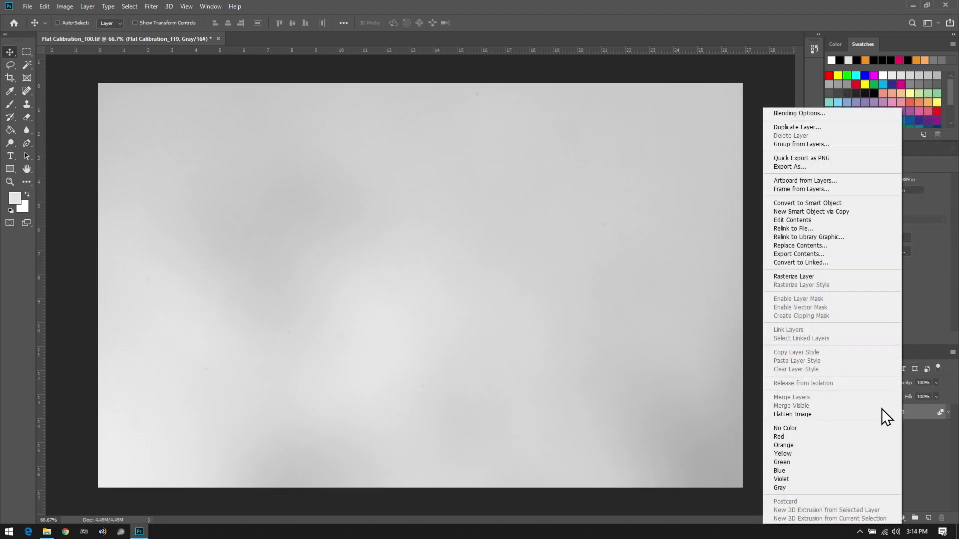
left_click(880, 416)
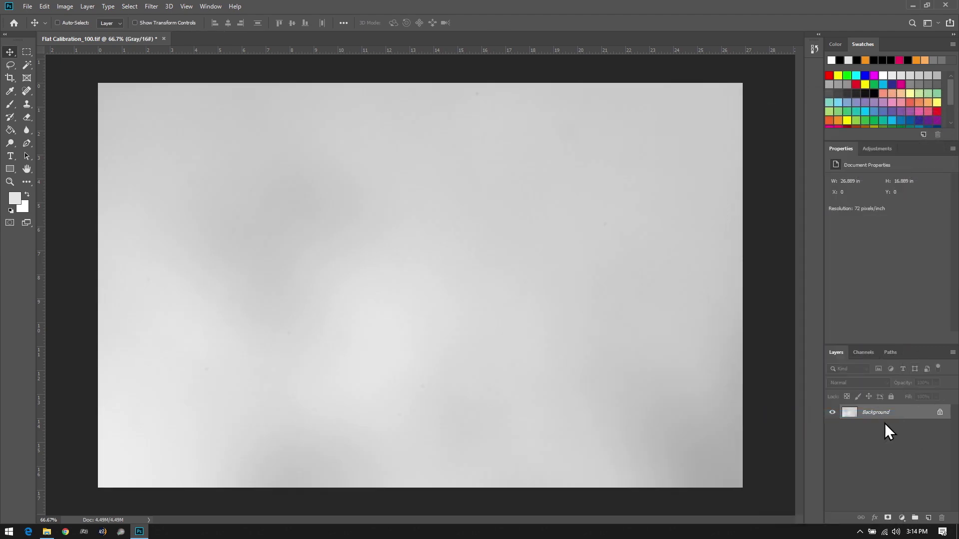
Save the flattened master flat as an uncompressed TIFF named Flat Calibration in the TUTORIAL folder
left_click(31, 7)
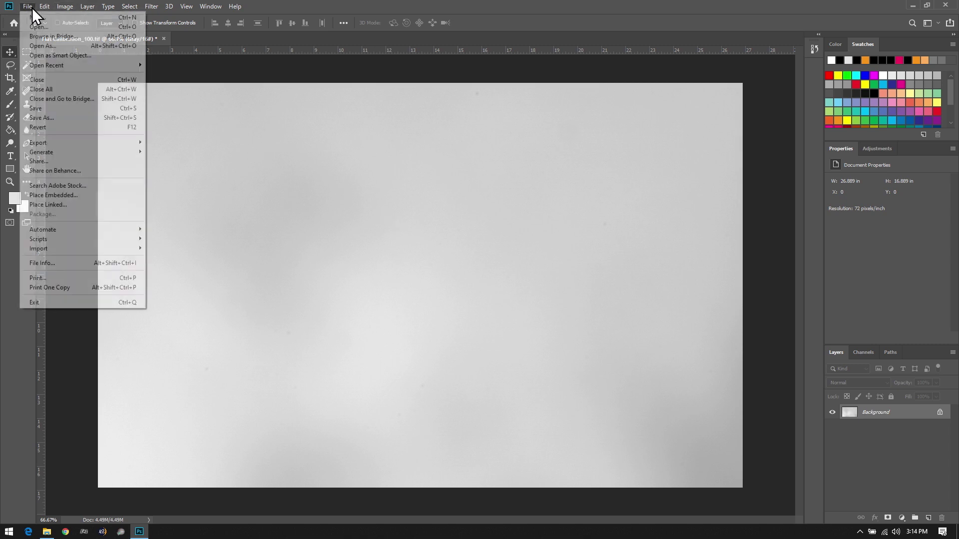
left_click(40, 117)
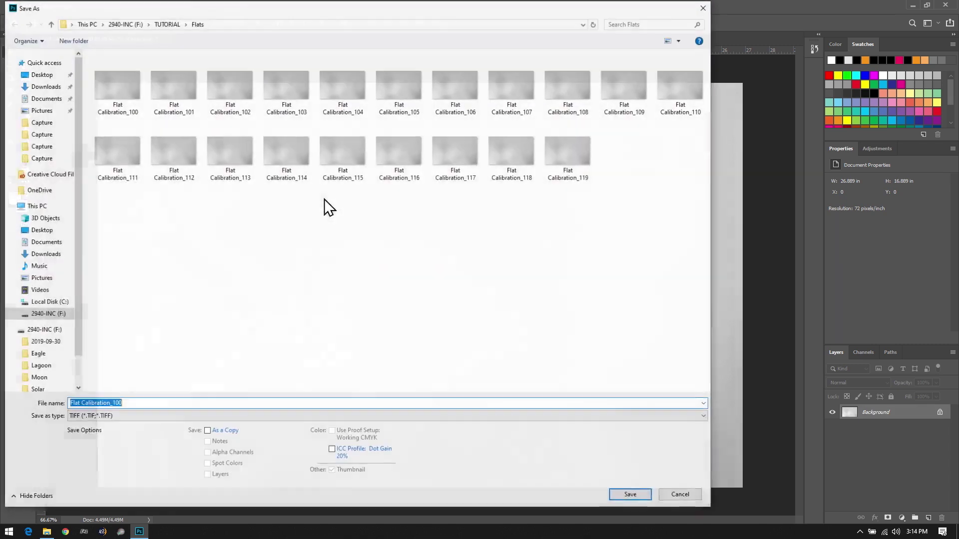
left_click(173, 25)
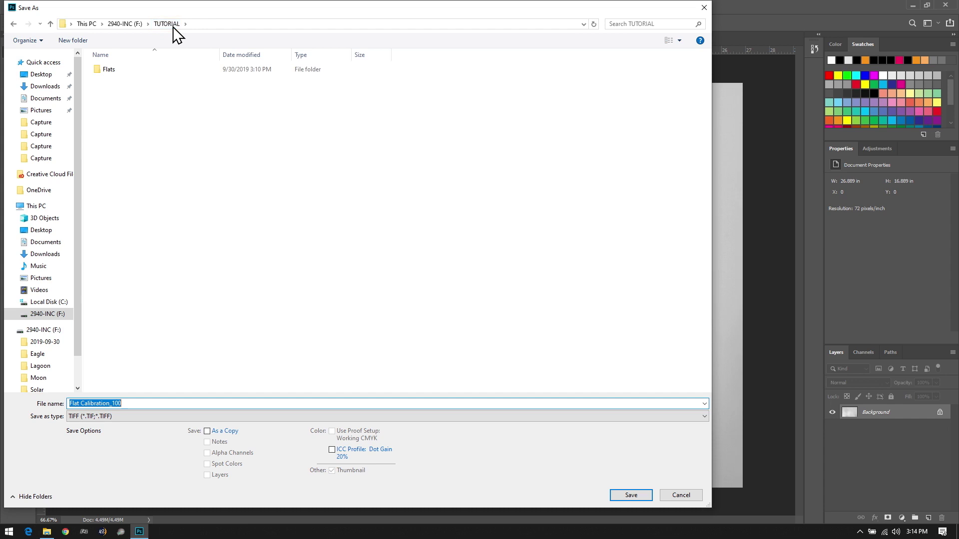
left_click(132, 402)
left_click_drag(109, 403, 163, 402)
key("BackSpace")
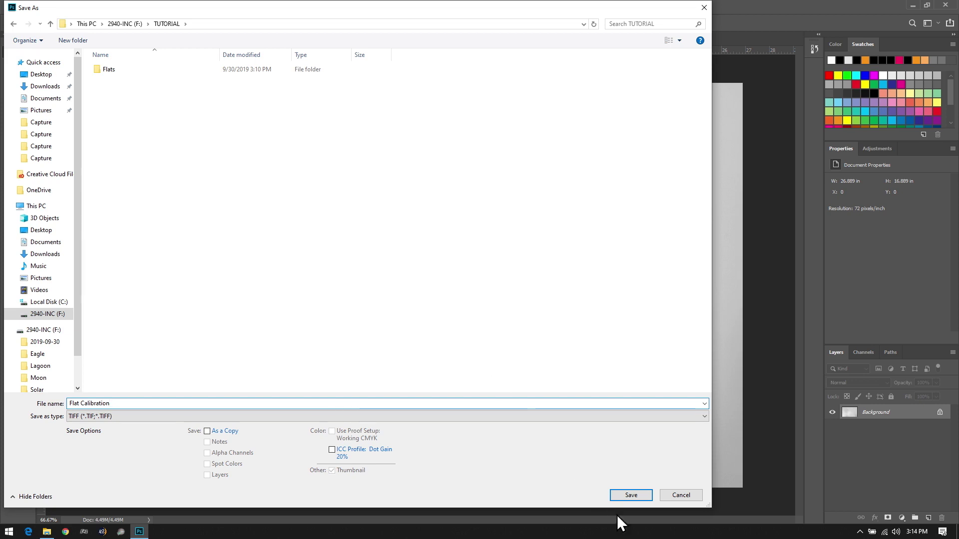
left_click(625, 499)
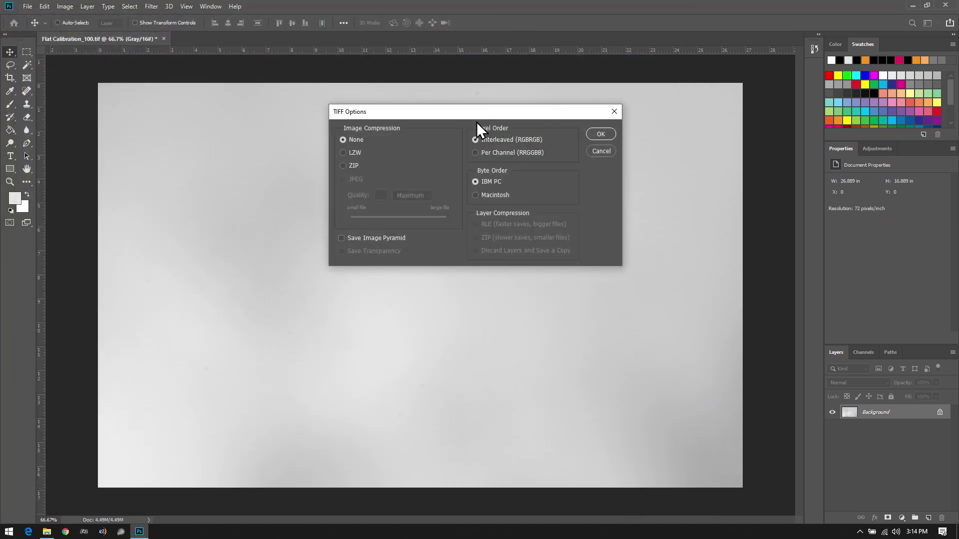
left_click(601, 134)
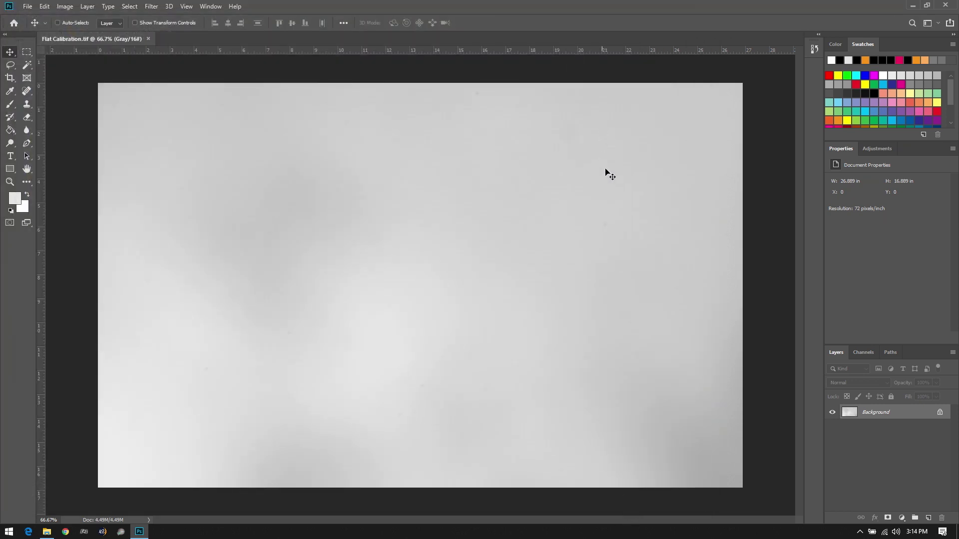
Put Photoshop aside, launch AutoStakkert!, and load the Solar SER recording from the TUTORIAL folder into it
left_click(914, 6)
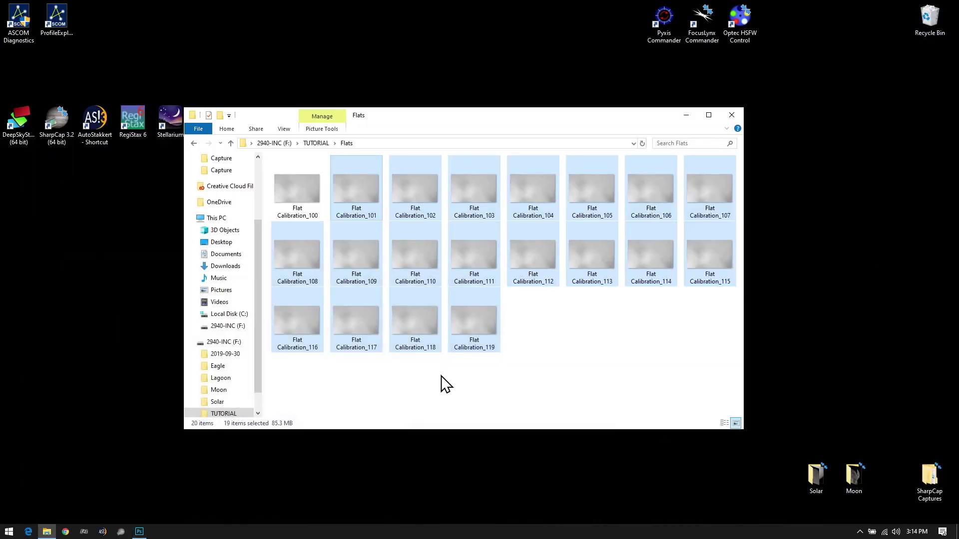
left_click(689, 119)
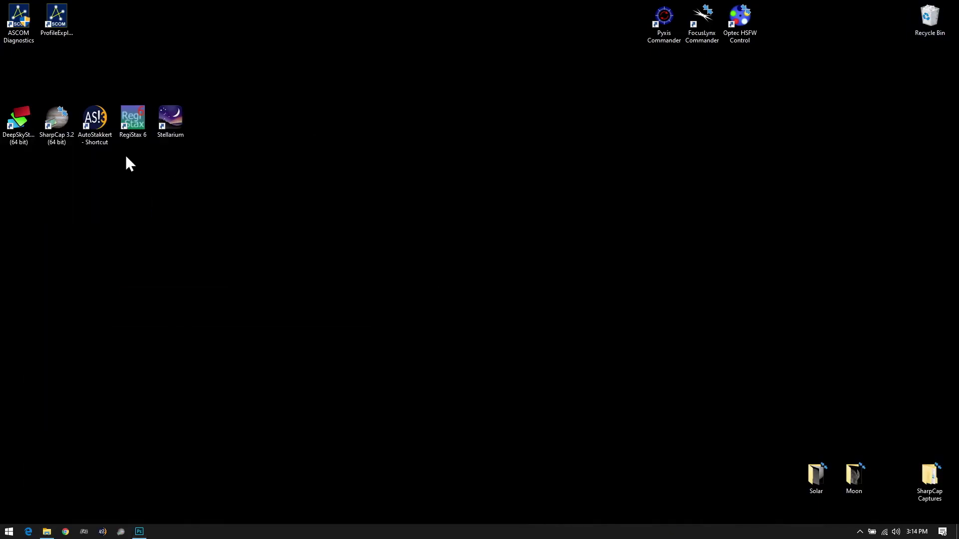
double_click(95, 138)
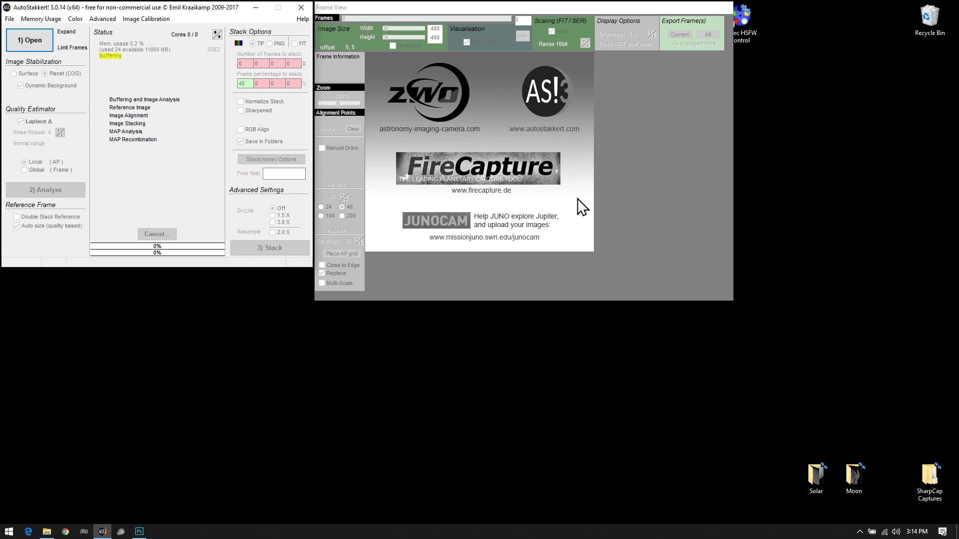
left_click(46, 532)
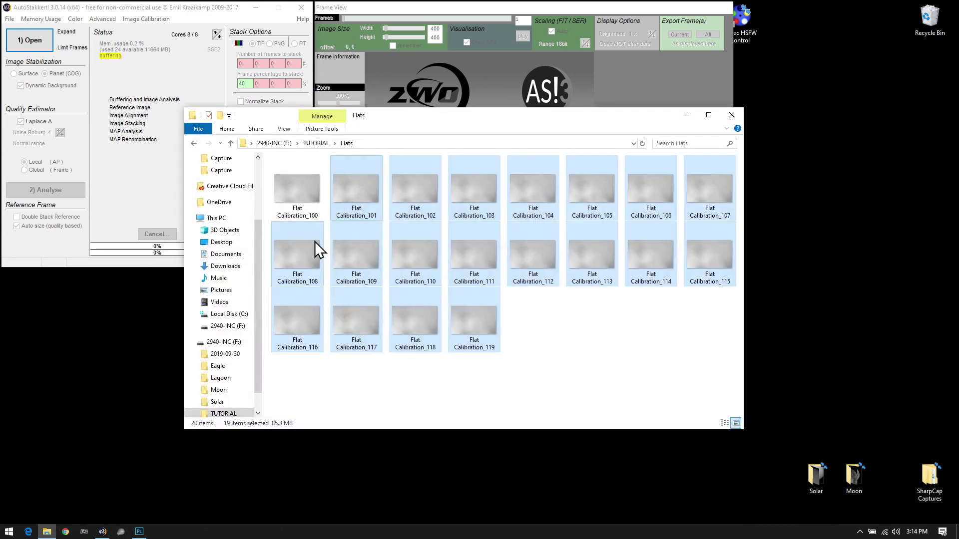
left_click(318, 143)
left_click(290, 205)
left_click_drag(364, 123, 551, 239)
left_click_drag(483, 320, 600, 181)
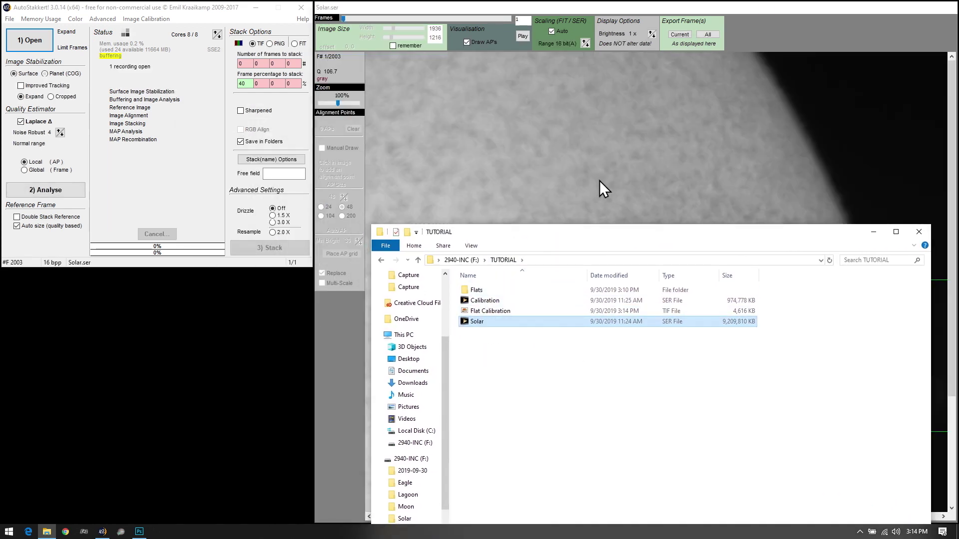
Bring the Solar.ser frame view to the front and set its preview zoom to 60%
left_click(622, 4)
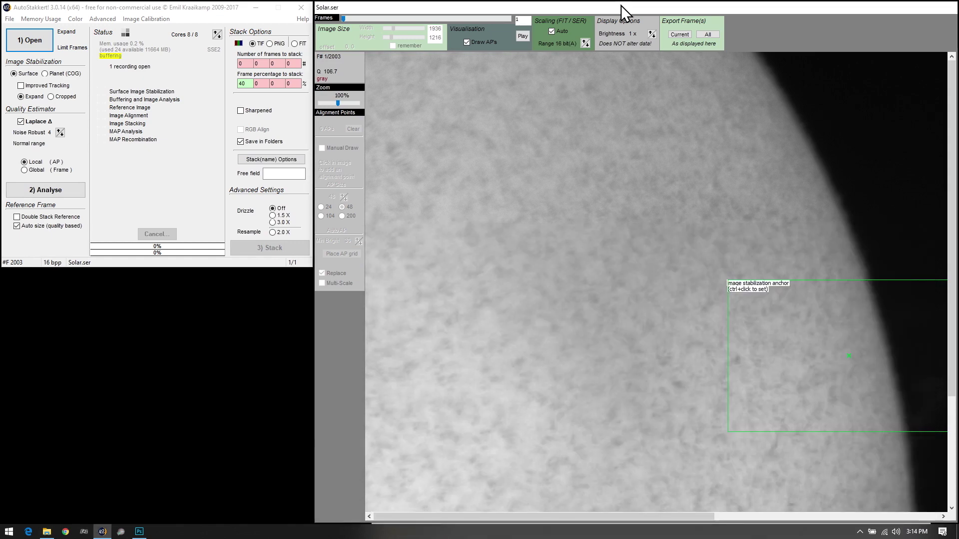
left_click(332, 103)
left_click(331, 103)
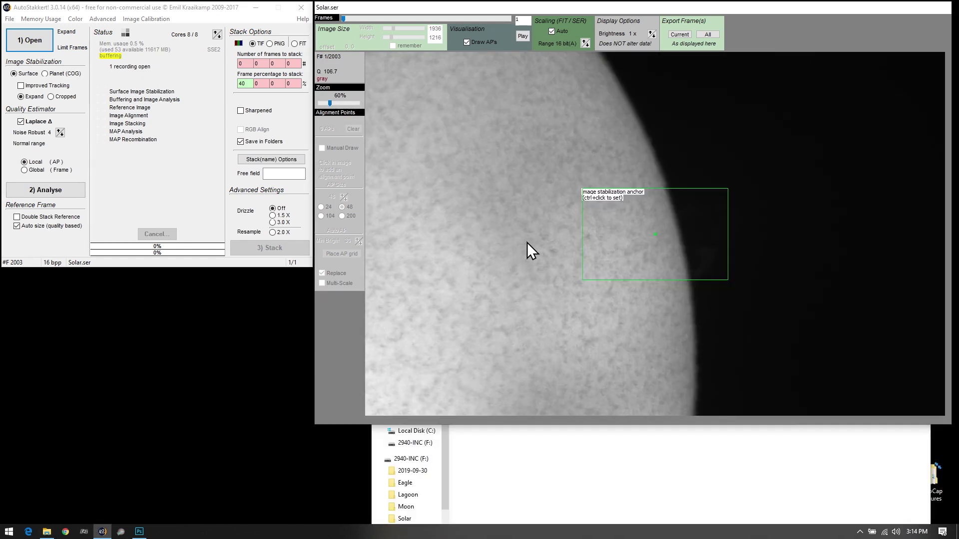
mouse_move(342, 18)
left_mouse_down()
mouse_move(543, 21)
mouse_move(345, 19)
left_mouse_up()
Load Flat Calibration from the TUTORIAL folder as the master flat for the Solar.ser recording
left_click(140, 19)
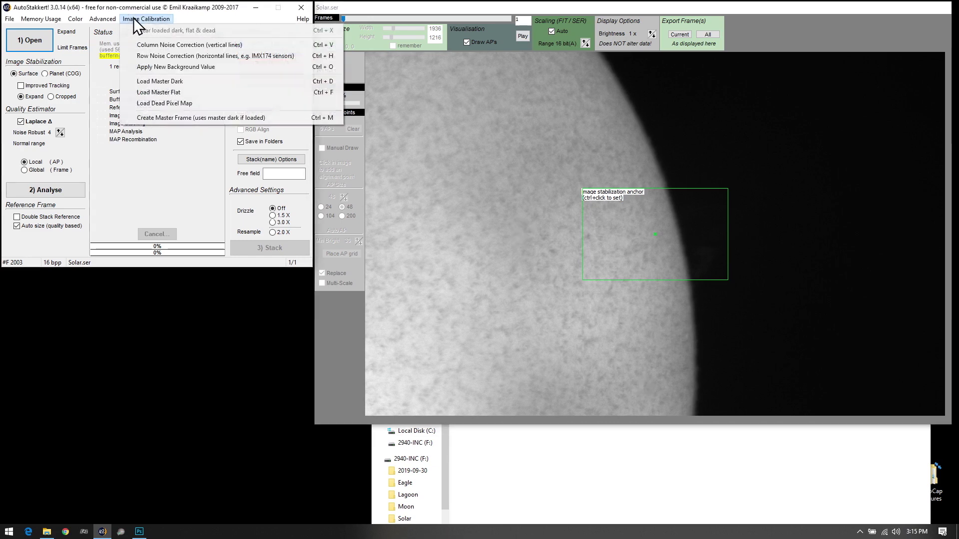
left_click(187, 91)
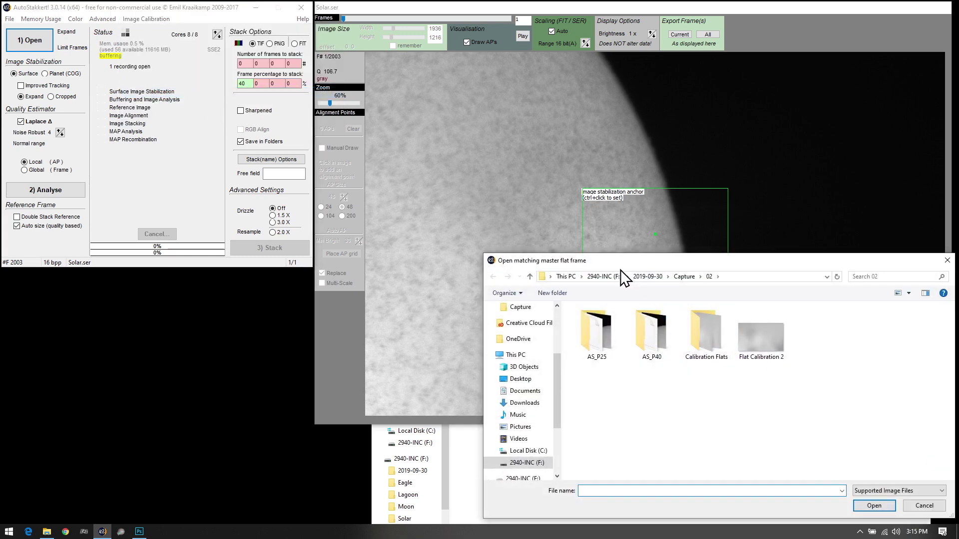
left_click(601, 276)
double_click(859, 349)
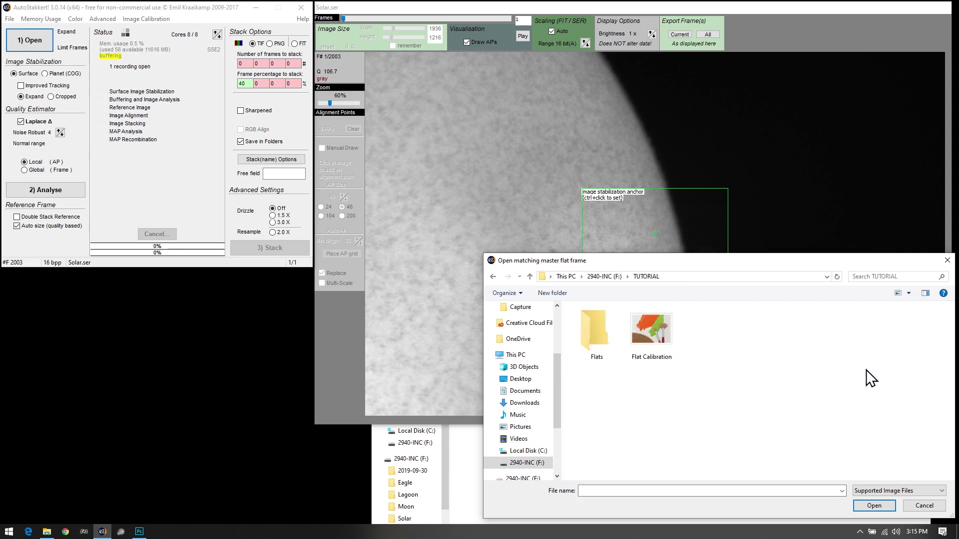
left_click(640, 359)
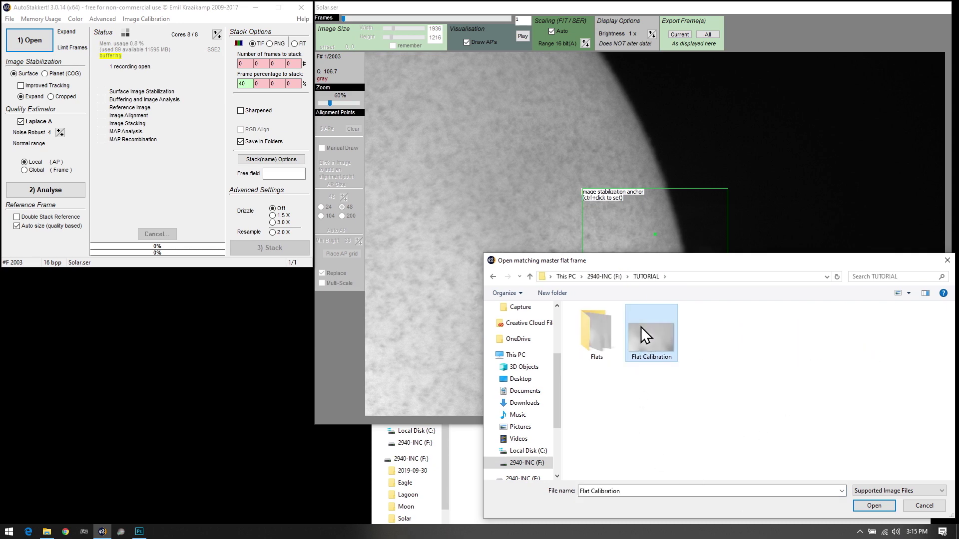
left_click_drag(639, 268, 422, 441)
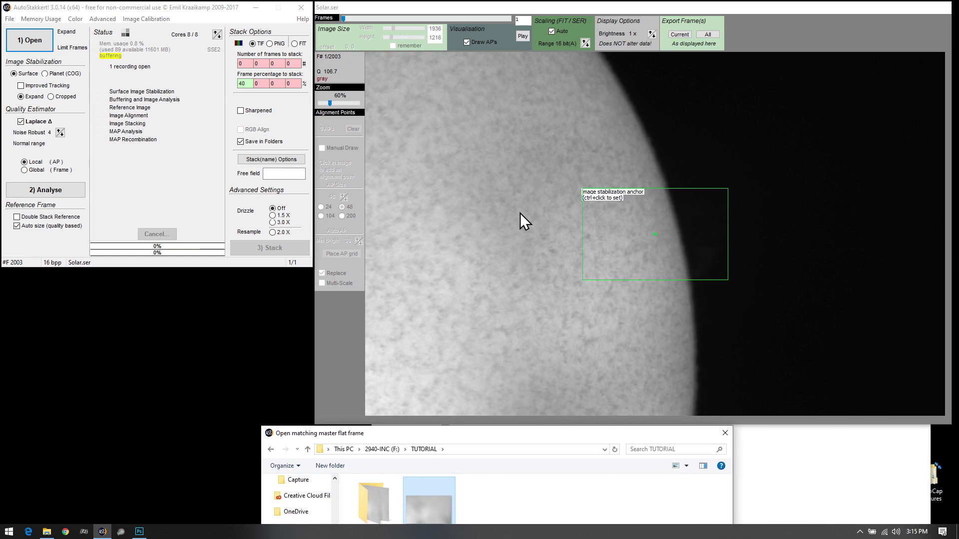
left_click_drag(518, 434, 651, 432)
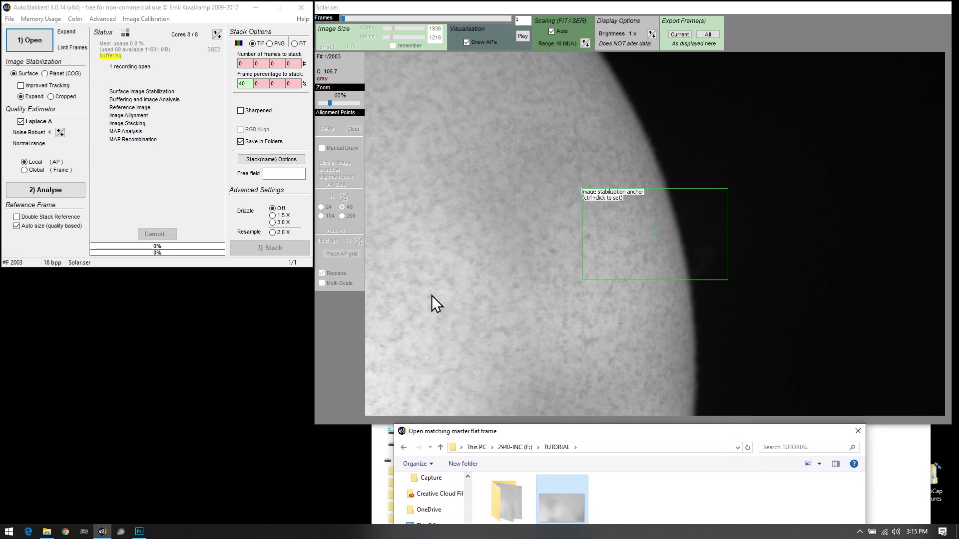
left_click_drag(562, 433, 312, 139)
left_click(529, 382)
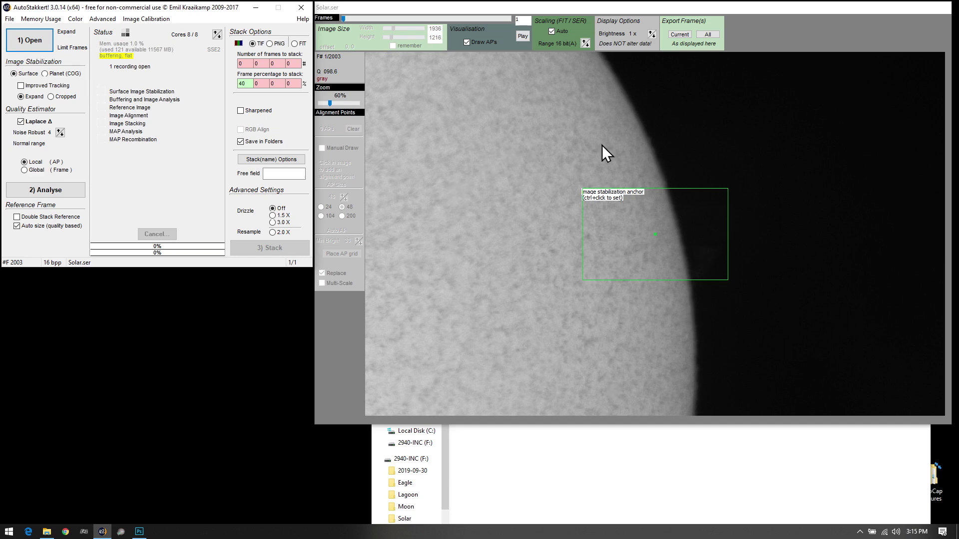
Examine the flat-corrected preview at 100% zoom for remaining dust and shading, and return to 60%
left_click(337, 104)
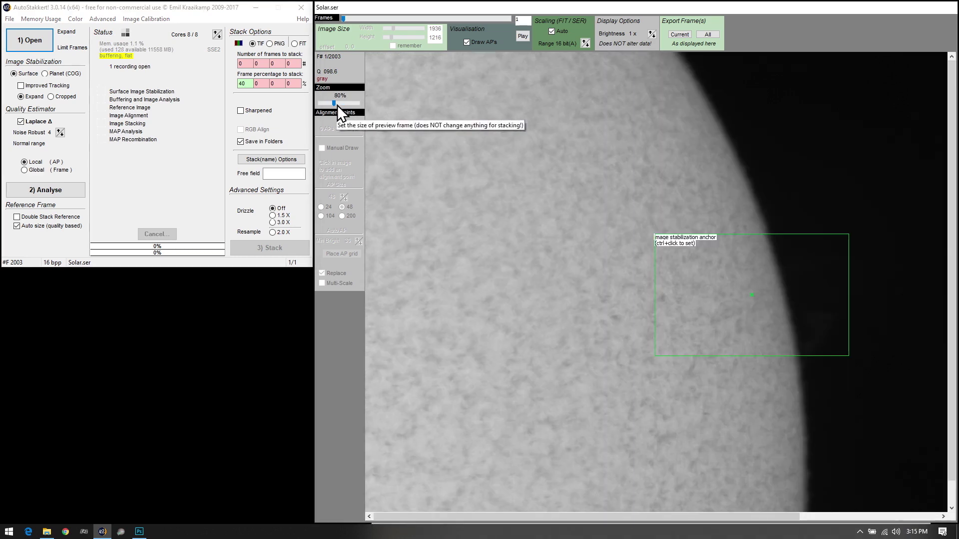
left_click(337, 104)
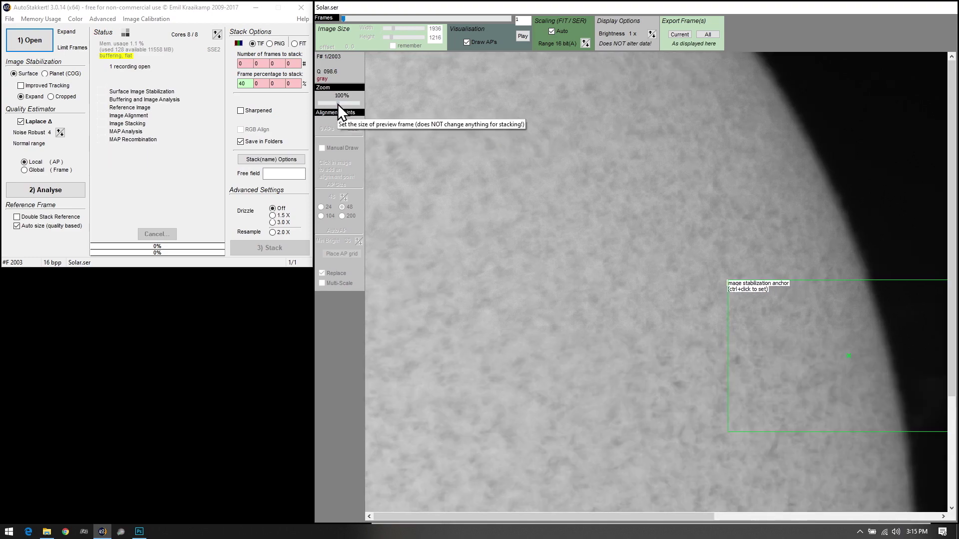
left_click_drag(336, 104, 331, 106)
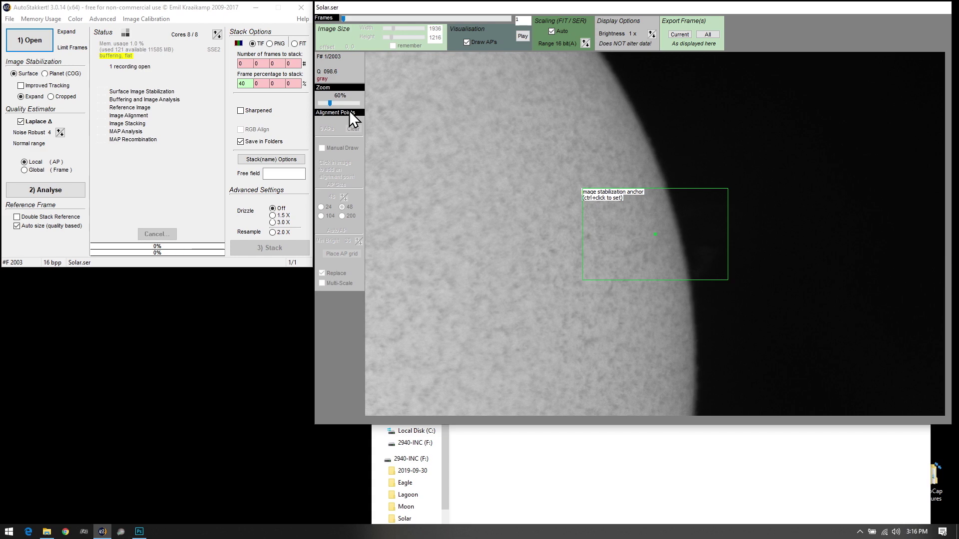
left_click(104, 19)
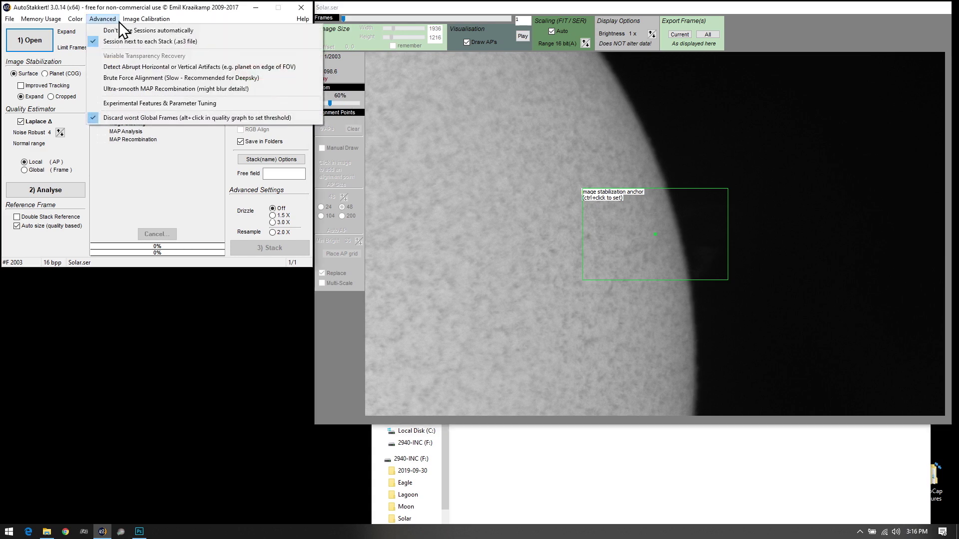
mouse_move(123, 18)
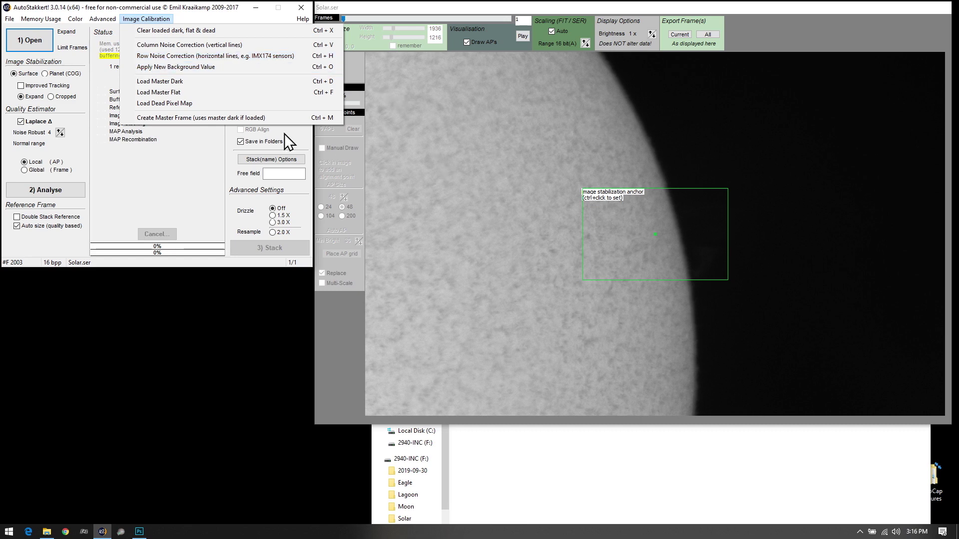
left_click(545, 235)
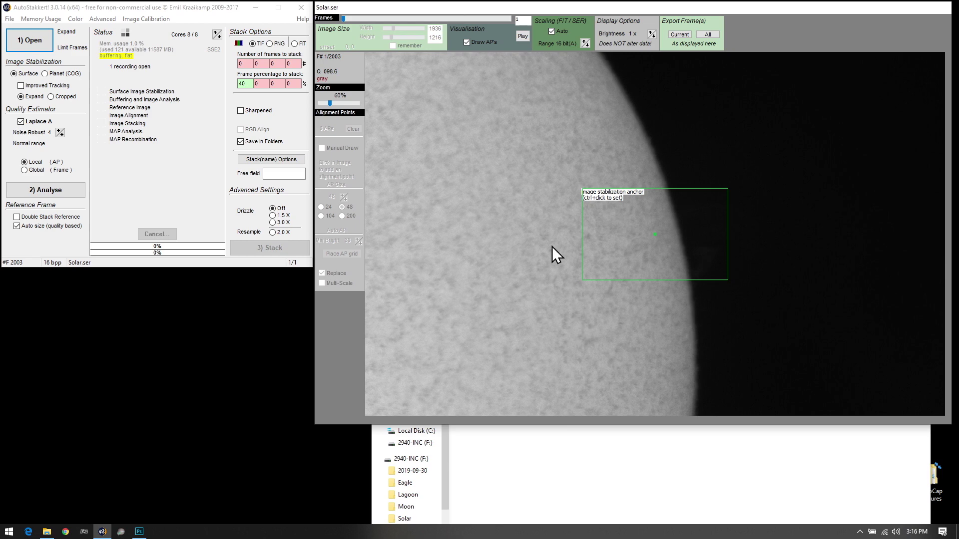
left_click(150, 19)
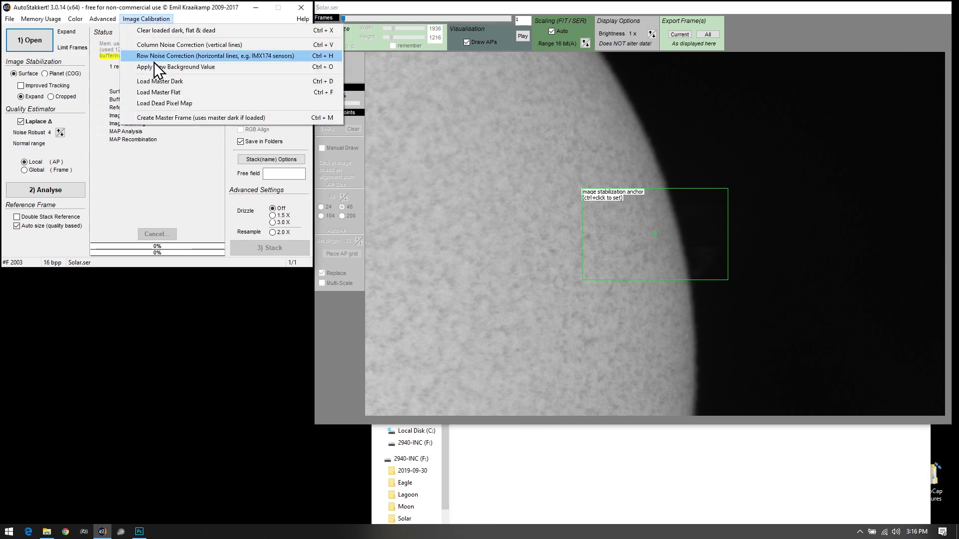
left_click(316, 139)
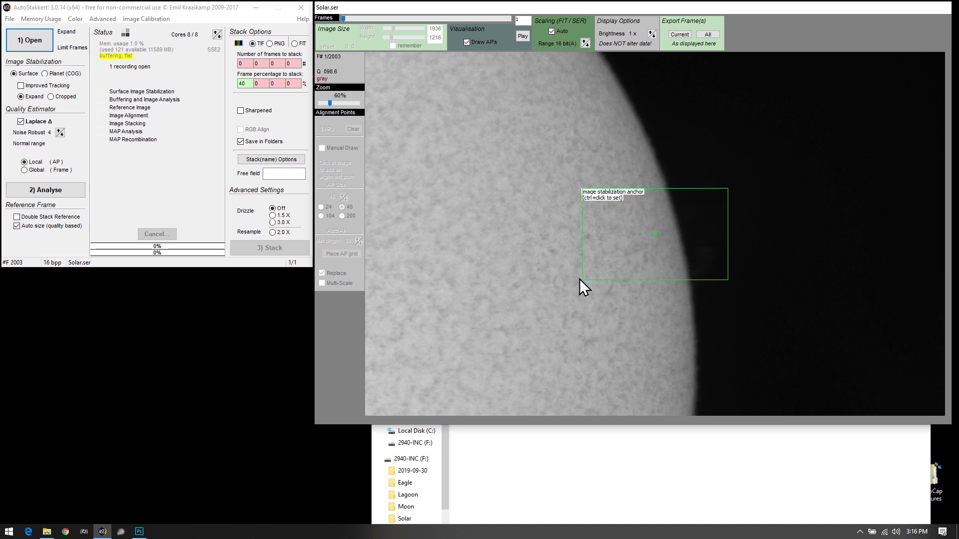
Move the image stabilization anchor onto the solar surface inside the limb and analyse the recording's frames
left_click(551, 253, "ctrl")
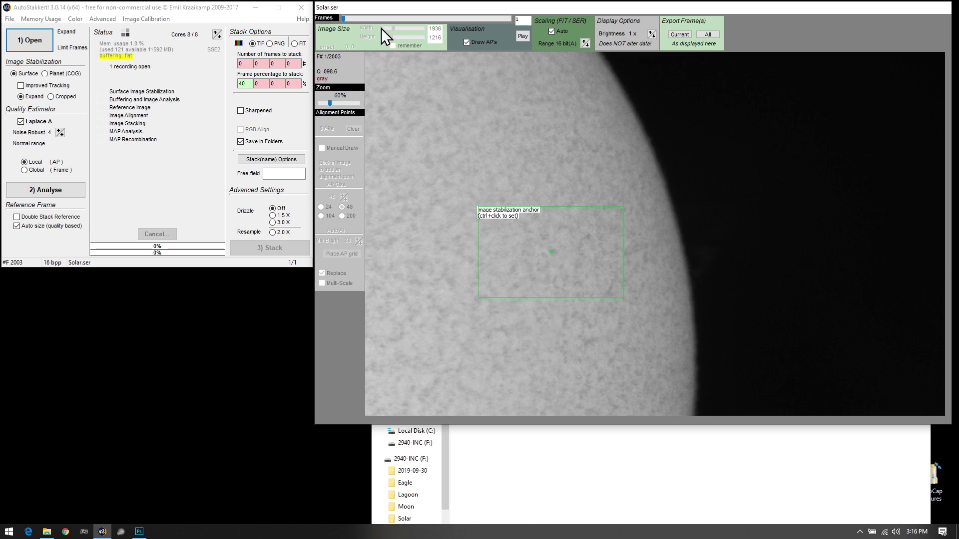
mouse_move(343, 20)
left_mouse_down()
mouse_move(505, 19)
mouse_move(448, 10)
mouse_move(341, 32)
left_mouse_up()
left_click_drag(342, 17, 345, 41)
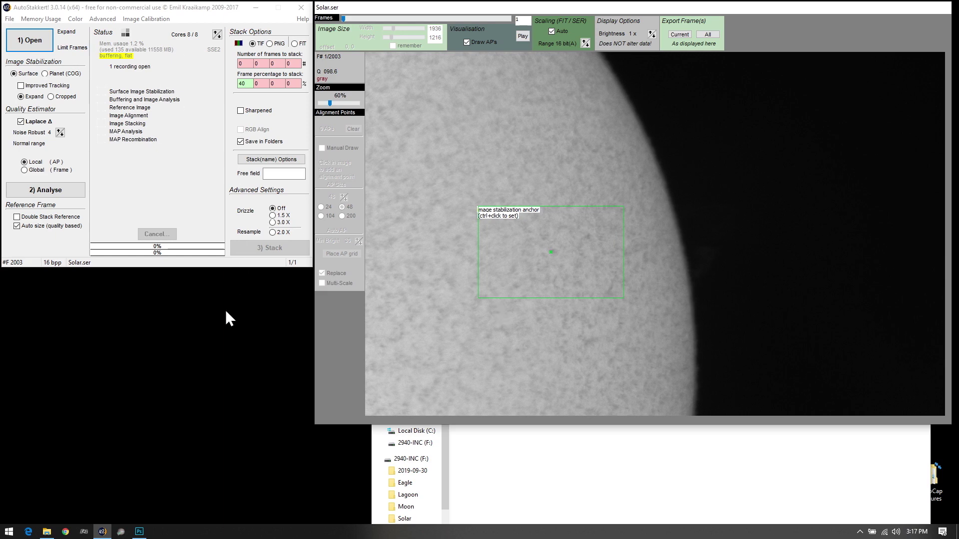
left_click(58, 183)
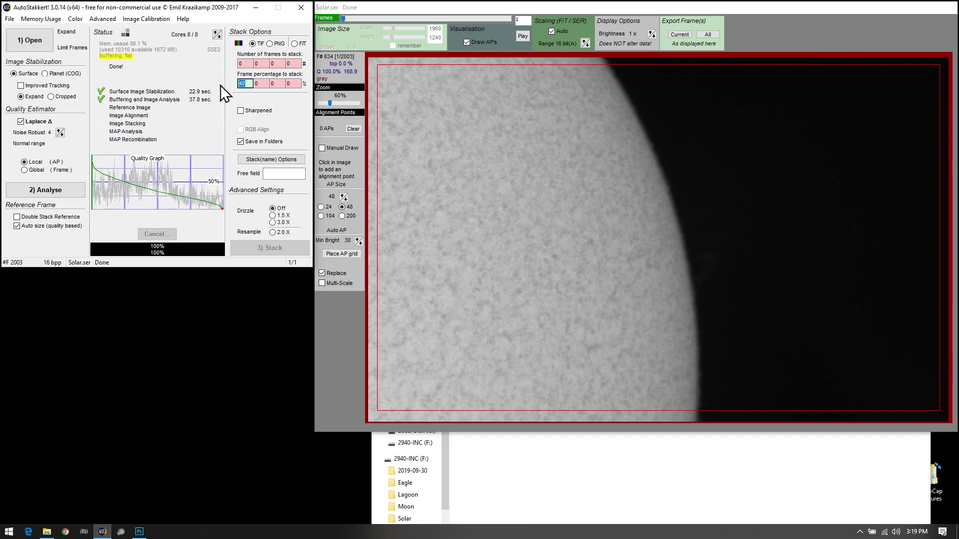
Set the frame percentage to stack to 25 and place an automatic alignment point grid over the solar disc
type("25")
left_click(406, 172)
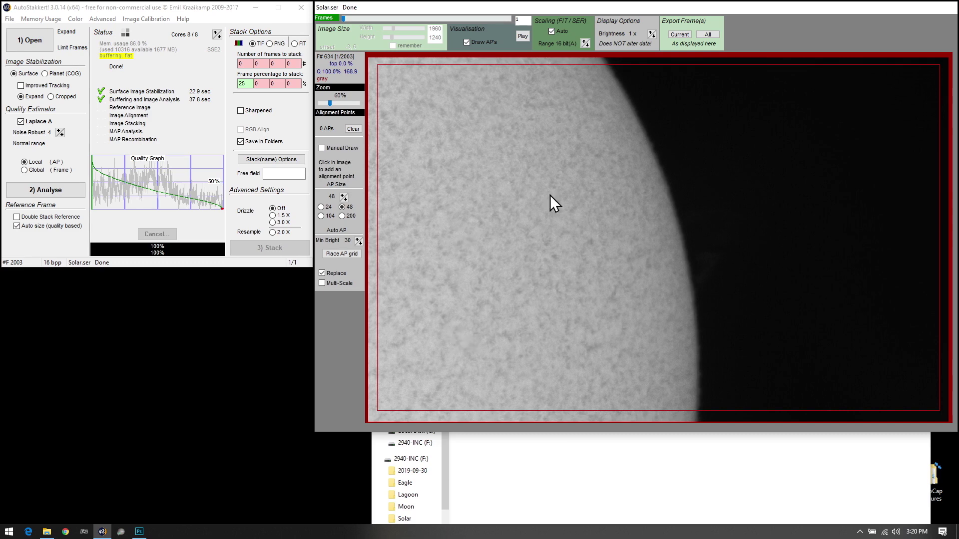
left_click(356, 256)
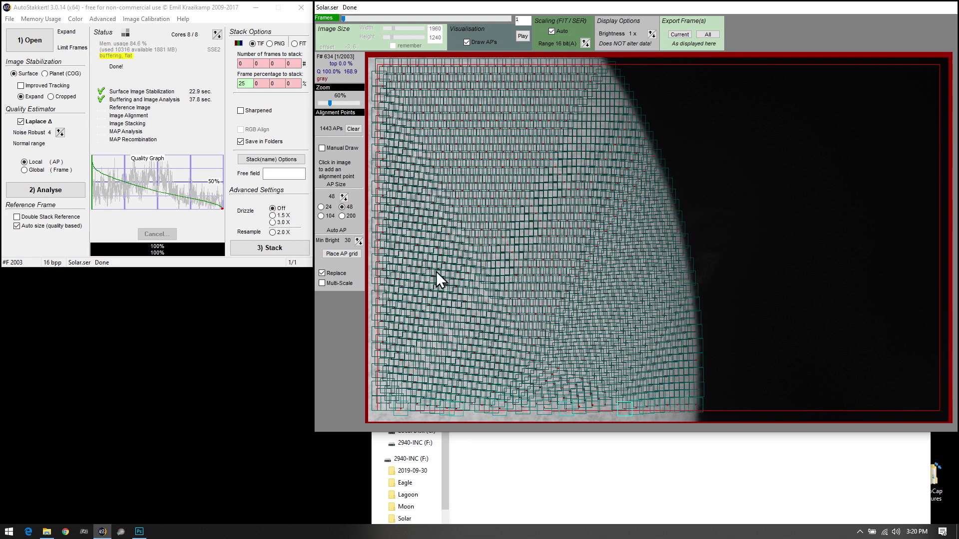
Stack the Solar.ser frames and select the AS_P25 output folder inside the TUTORIAL folder
left_click(273, 249)
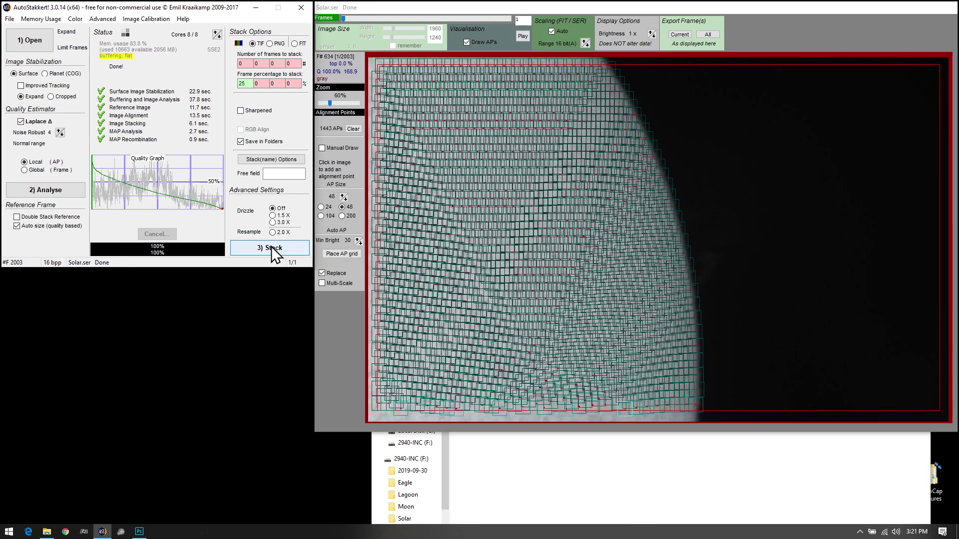
left_click(566, 488)
left_click(482, 333)
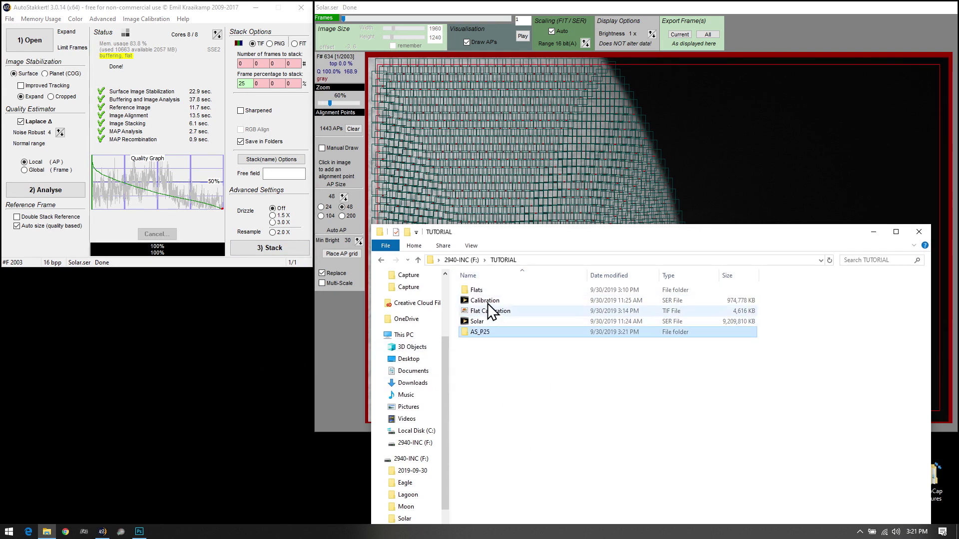
View the stacked solar TIFF in the AS_P25 folder at full size and close the image viewer
double_click(478, 332)
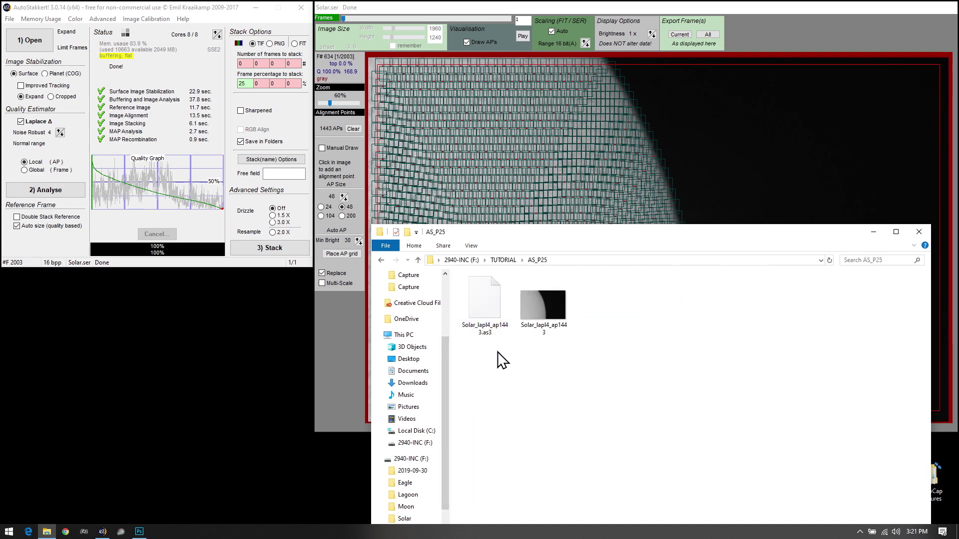
left_click(544, 322)
double_click(543, 308)
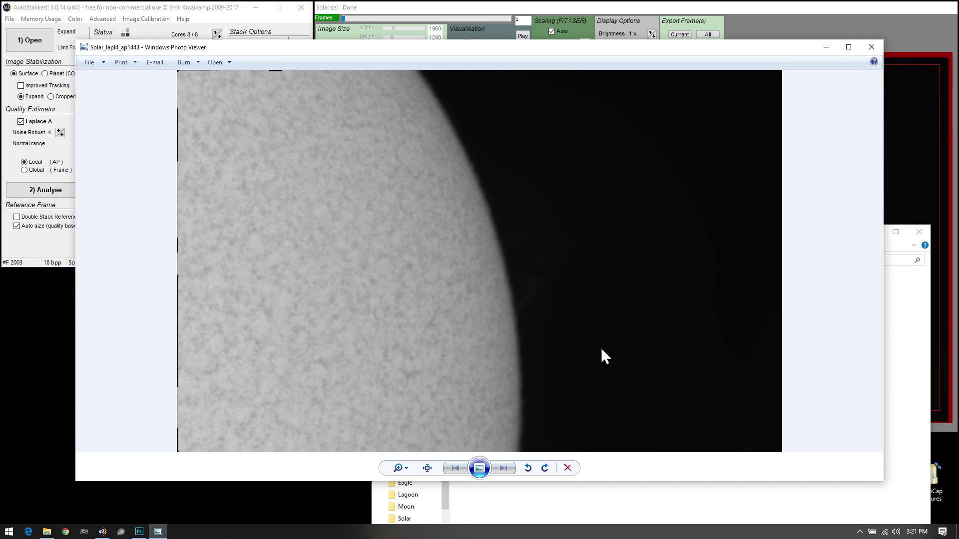
left_click(871, 48)
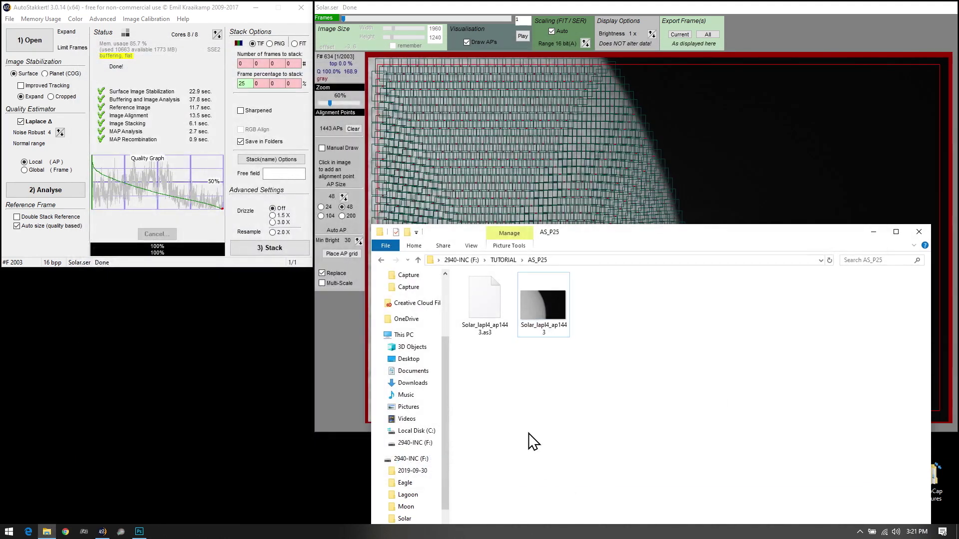
Minimize AutoStakkert!, switch to ImPPG, and resize the tone curve window to fit beneath the processing settings
left_click(256, 8)
left_click(146, 334)
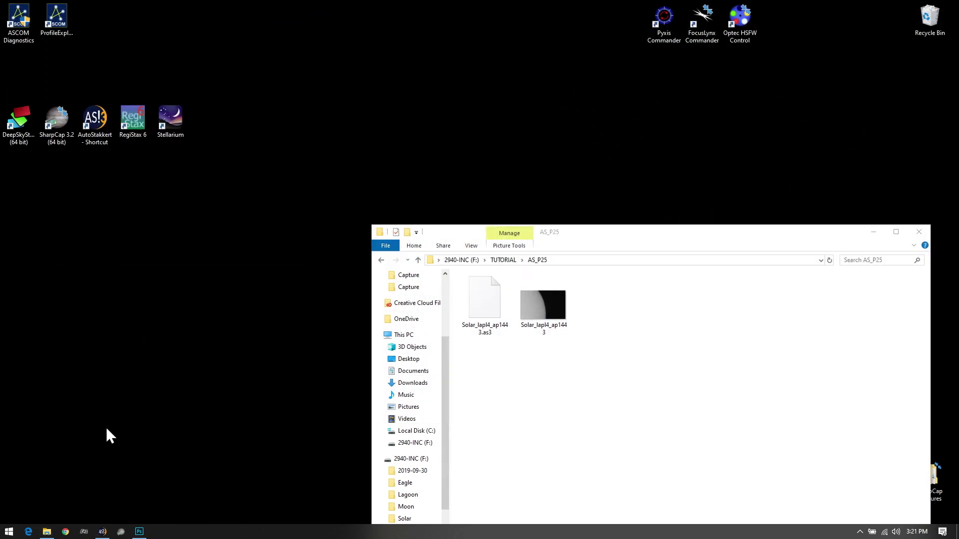
left_click(84, 532)
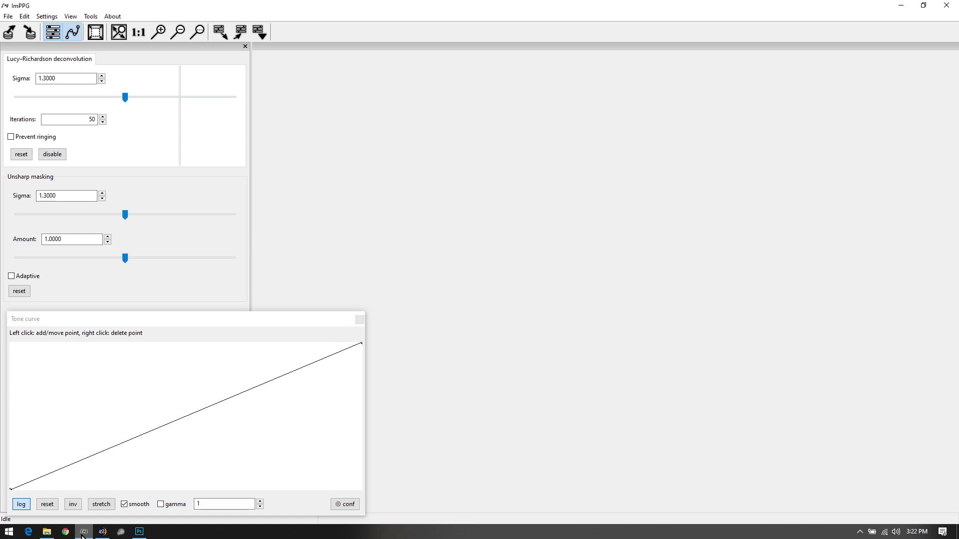
left_click_drag(195, 322, 193, 317)
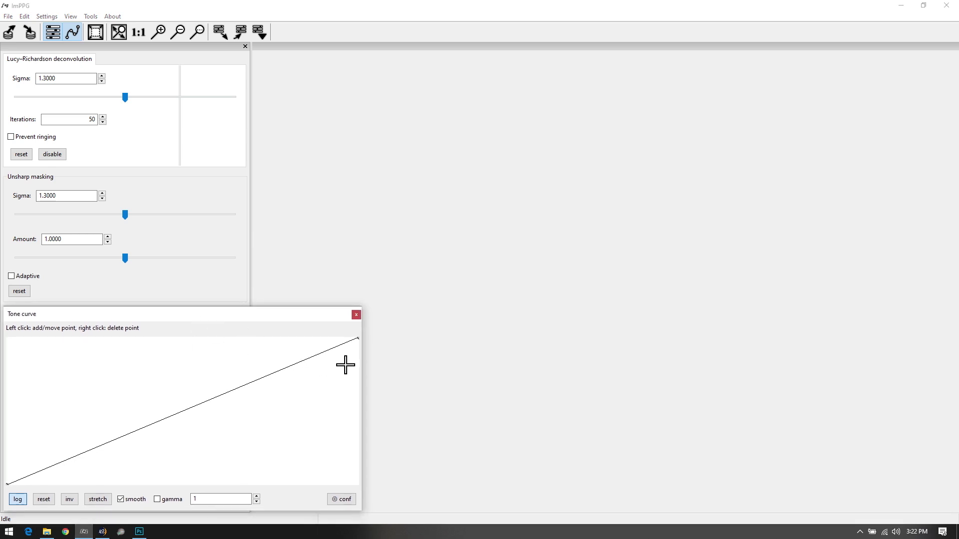
left_click_drag(363, 360, 247, 368)
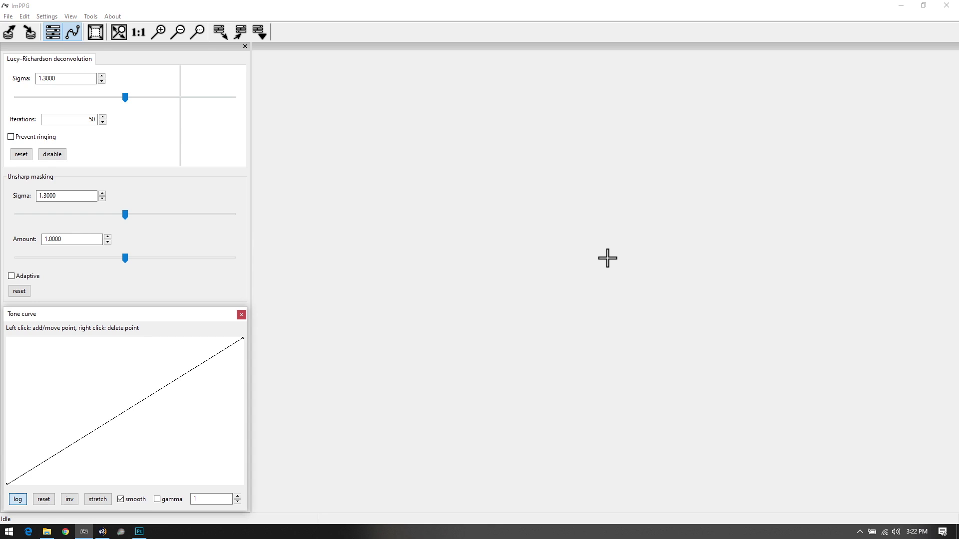
Open the stacked image Solar_lapl4_ap1443 from the TUTORIAL\AS_P25 folder on drive F
left_click(8, 16)
left_click(20, 28)
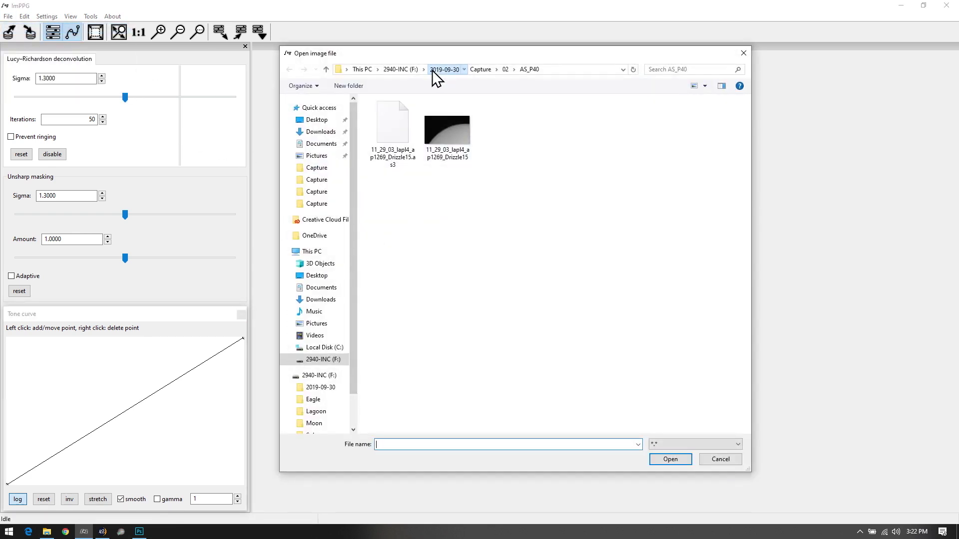
left_click(413, 69)
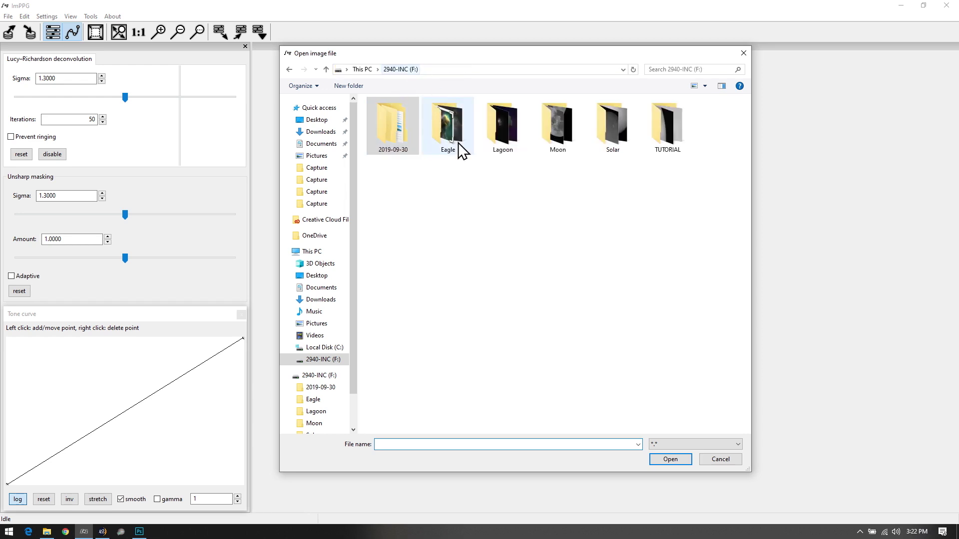
double_click(669, 130)
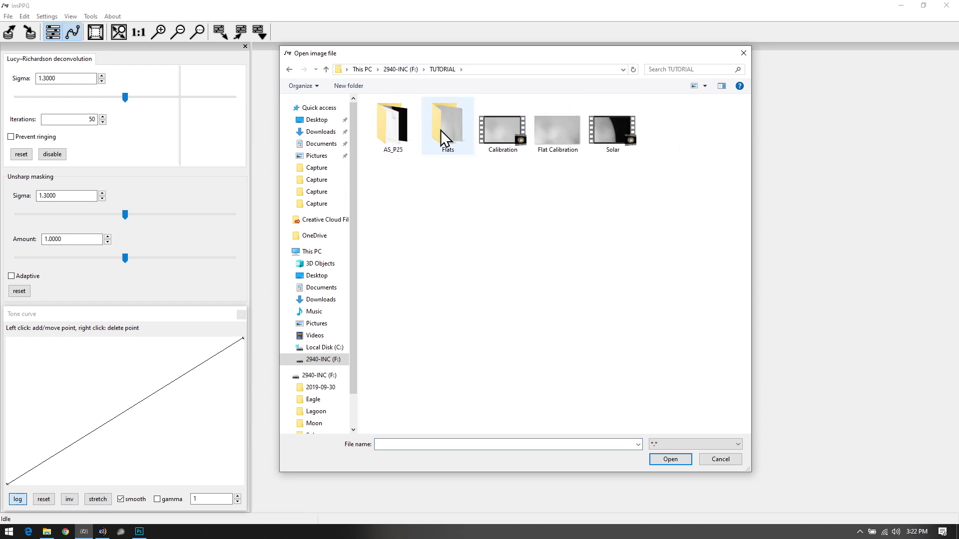
double_click(413, 126)
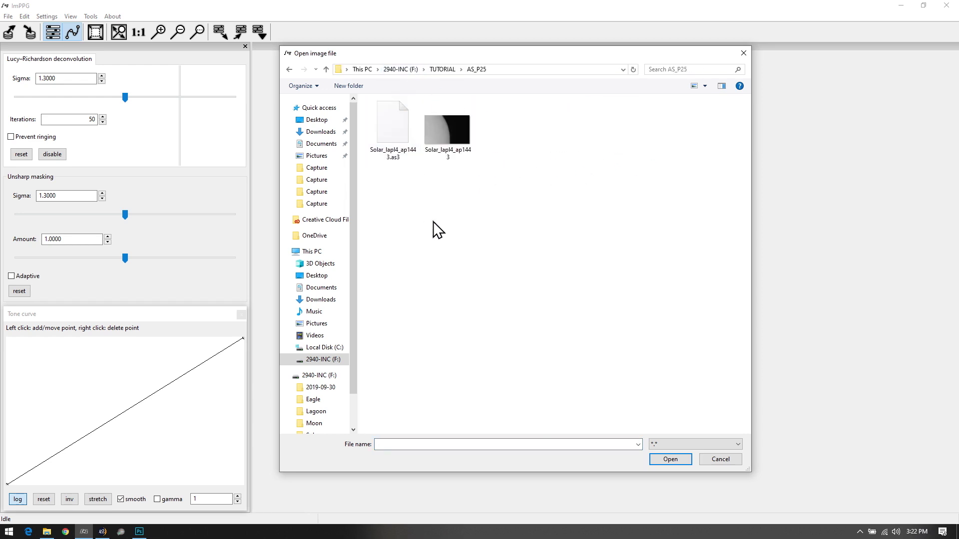
left_click(447, 131)
left_click(660, 463)
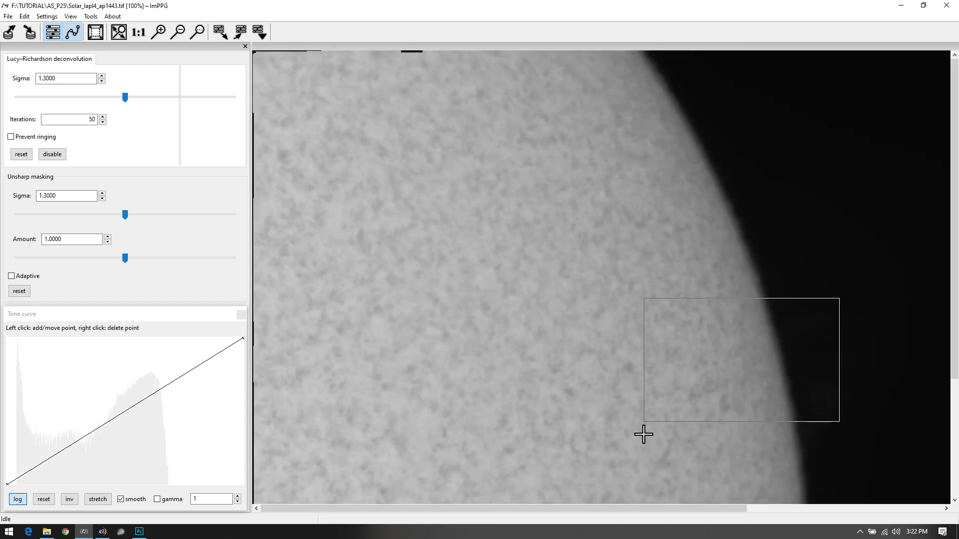
Enable ringing prevention for the Lucy-Richardson deconvolution and process the entire image
left_click(181, 33)
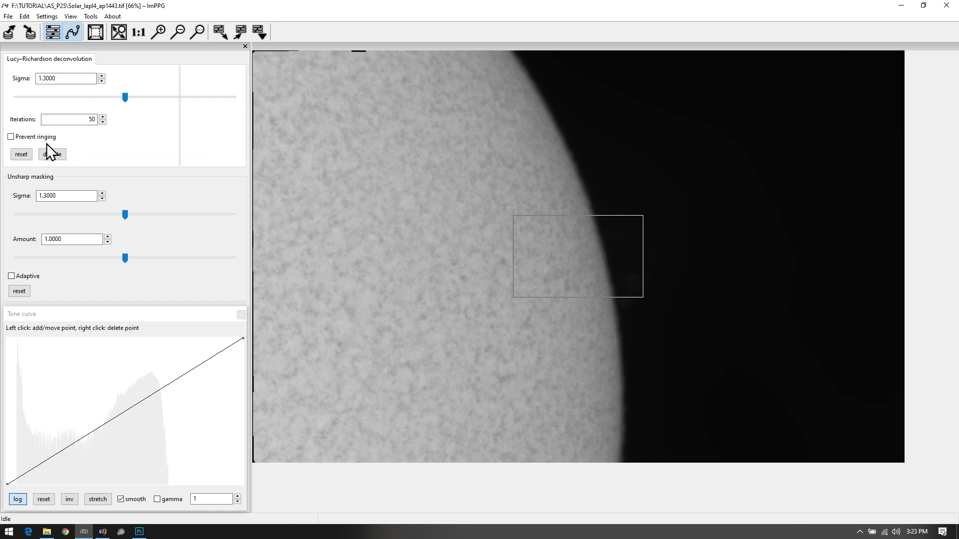
left_click(11, 137)
left_click(25, 18)
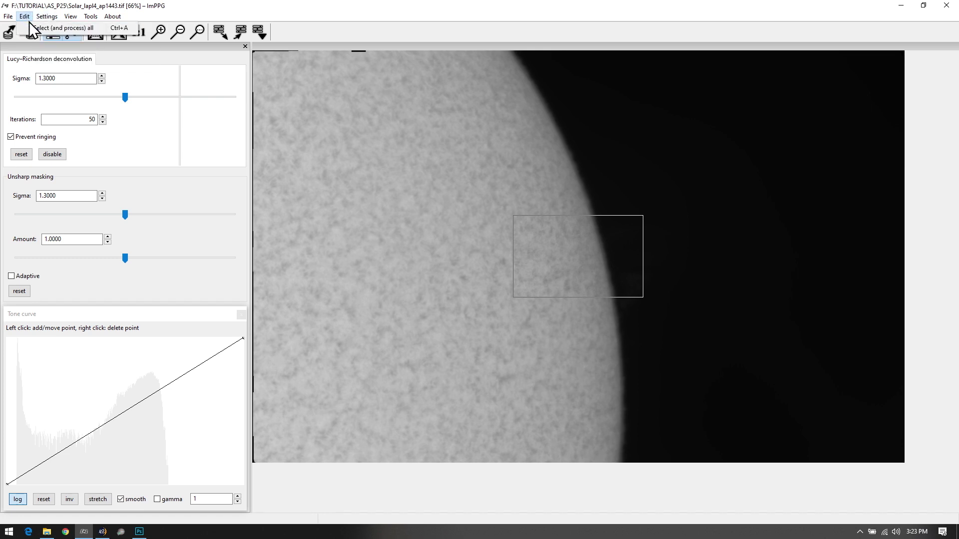
left_click(32, 28)
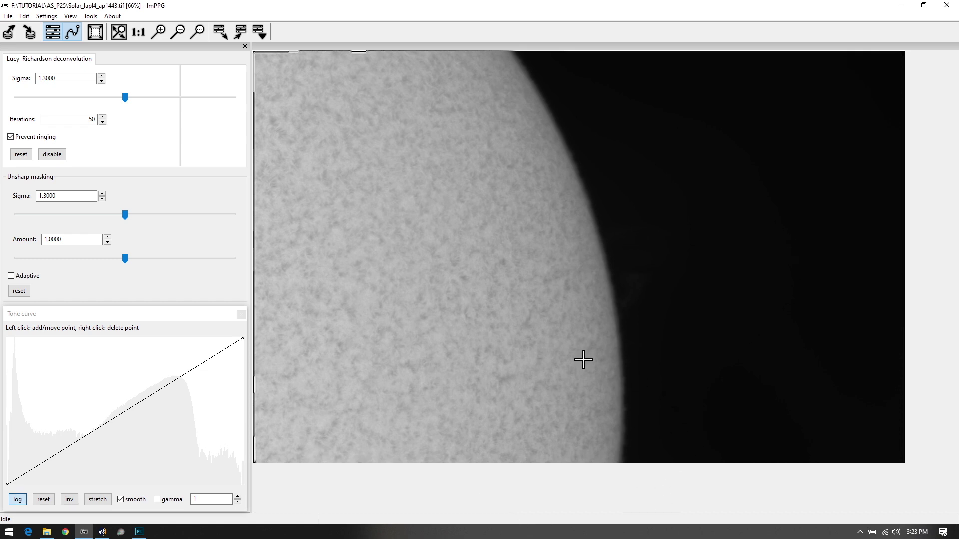
Process only a small region on the solar limb, and return to processing the whole image
left_click_drag(514, 152, 625, 263)
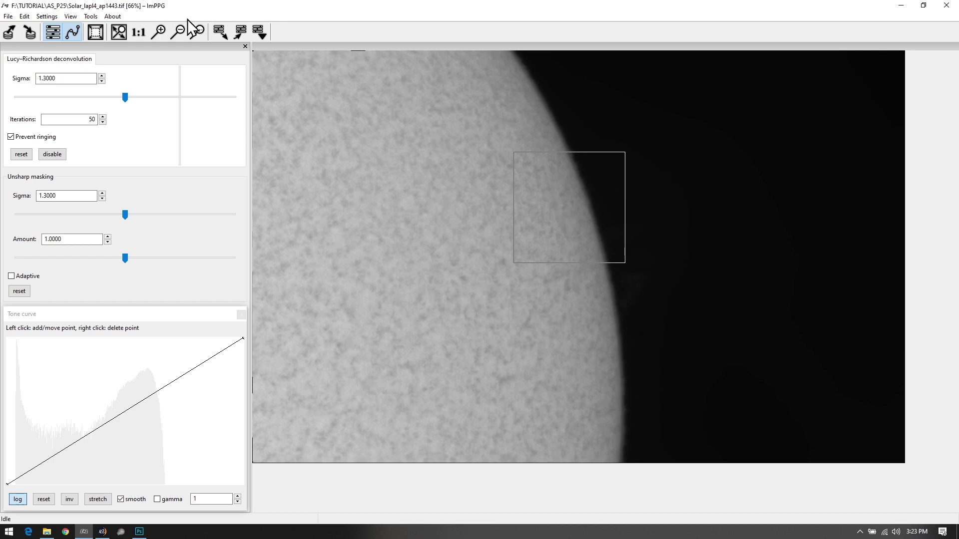
left_click(24, 16)
left_click(35, 26)
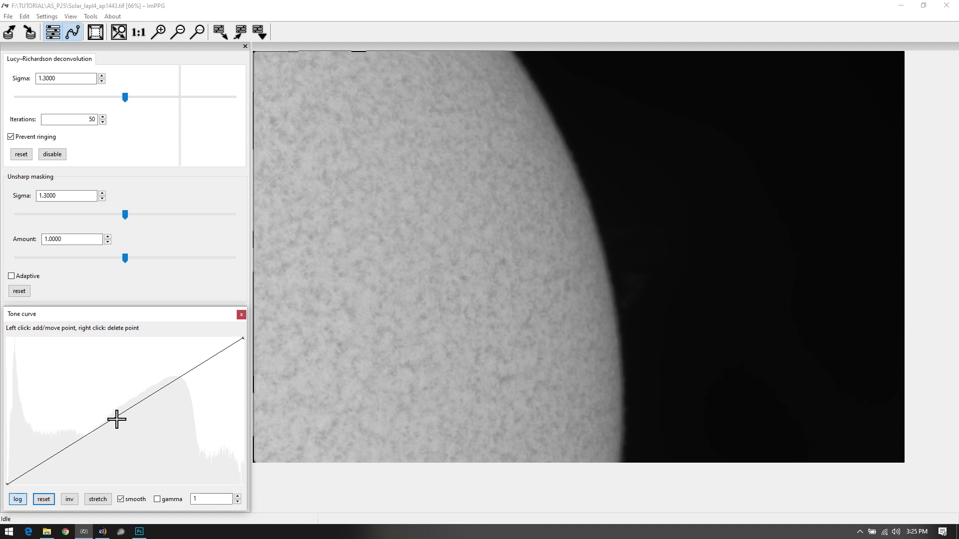
Try a three-point tone curve that slightly lowers the midtones, and reset the curve to a straight line
mouse_move(115, 418)
left_mouse_down()
mouse_move(161, 454)
mouse_move(88, 358)
mouse_move(179, 451)
mouse_move(115, 381)
mouse_move(177, 436)
mouse_move(122, 390)
mouse_move(127, 397)
mouse_move(110, 410)
mouse_move(102, 400)
mouse_move(135, 428)
mouse_move(122, 404)
mouse_move(143, 439)
mouse_move(123, 445)
mouse_move(136, 414)
mouse_move(141, 430)
mouse_move(152, 390)
mouse_move(141, 429)
mouse_move(104, 405)
mouse_move(126, 422)
left_mouse_up()
left_click(173, 387)
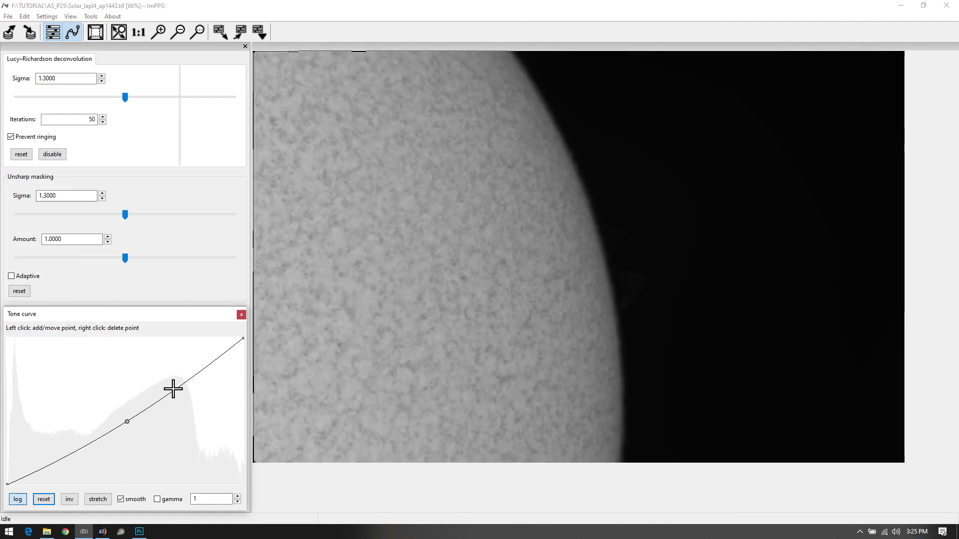
left_click(74, 451)
mouse_move(128, 422)
left_mouse_down()
mouse_move(125, 382)
mouse_move(136, 450)
mouse_move(133, 383)
mouse_move(137, 430)
left_mouse_up()
left_click_drag(132, 392, 139, 411)
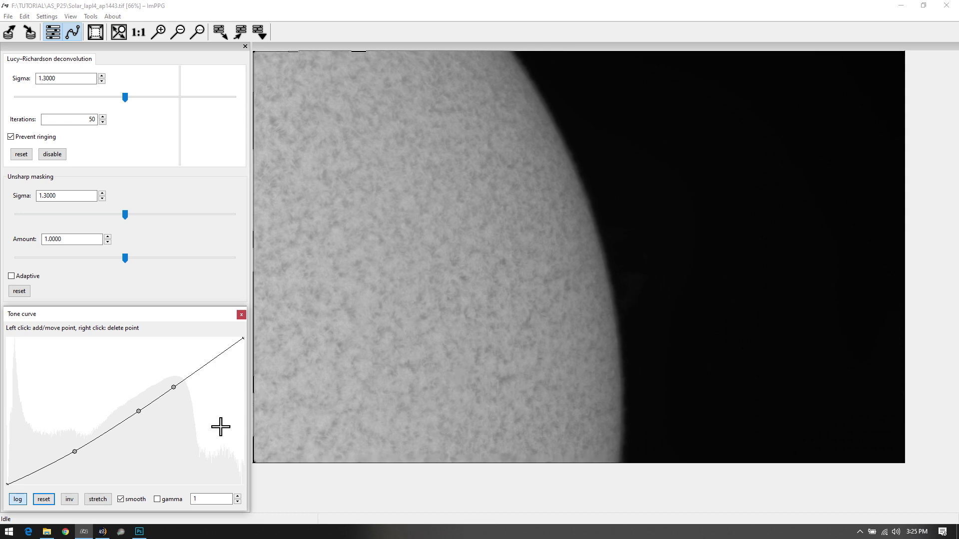
left_click(52, 499)
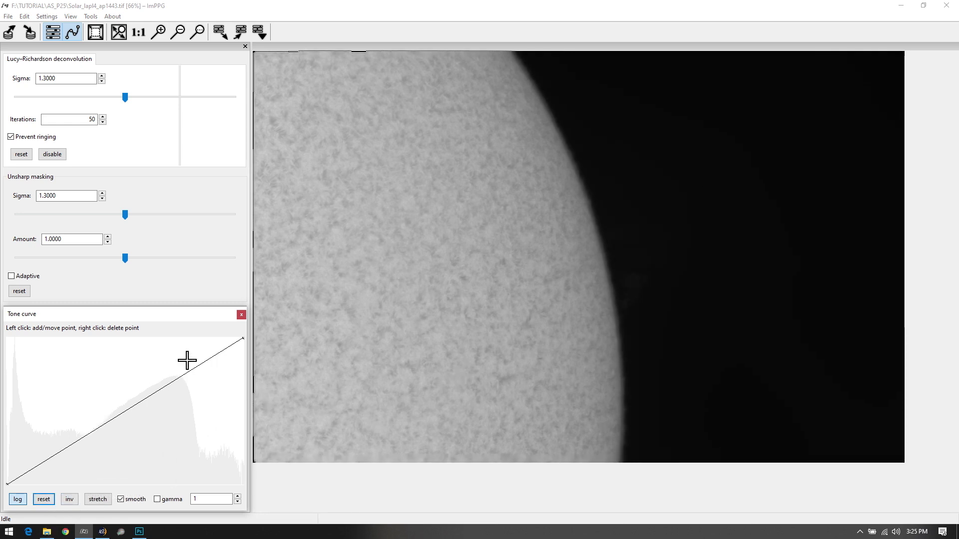
Compare the solar image with inverted and normal brightness levels, ending on the normal version
left_click(70, 499)
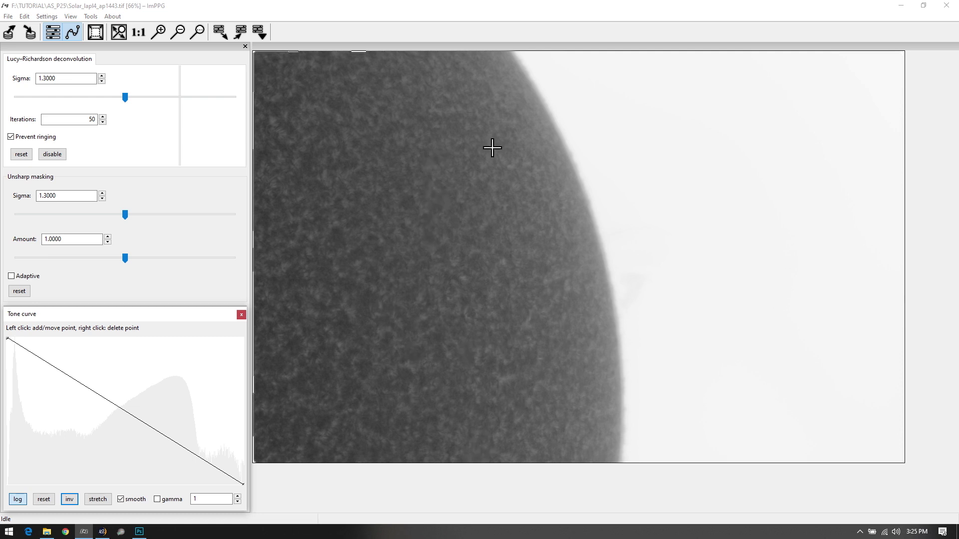
left_click(69, 499)
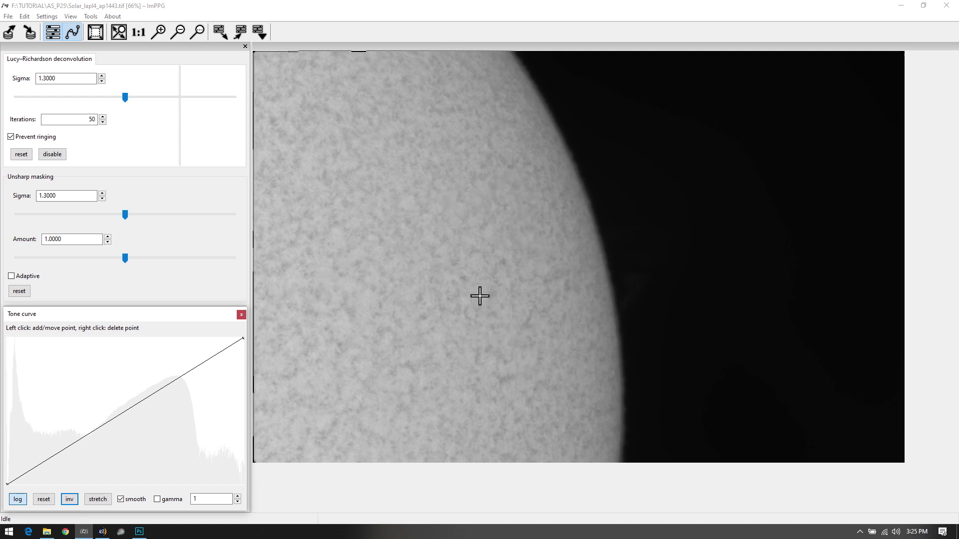
left_click(71, 500)
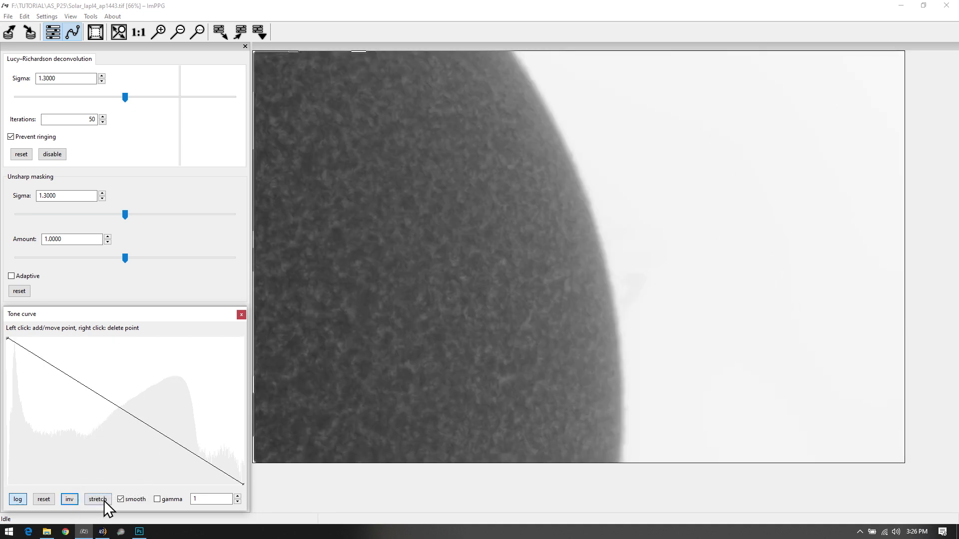
left_click(70, 500)
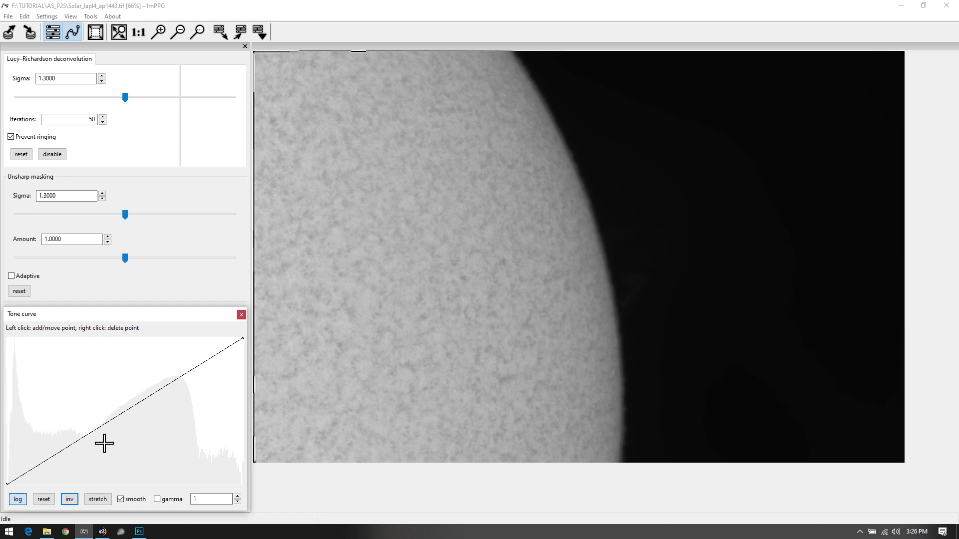
Try a partial inversion by arching the inverted curve with its shadow end at black, and reset the tone curve
left_click(73, 499)
left_click(78, 385)
left_click_drag(9, 338, 2, 513)
mouse_move(3, 470)
left_mouse_down()
mouse_move(4, 342)
mouse_move(4, 483)
left_mouse_up()
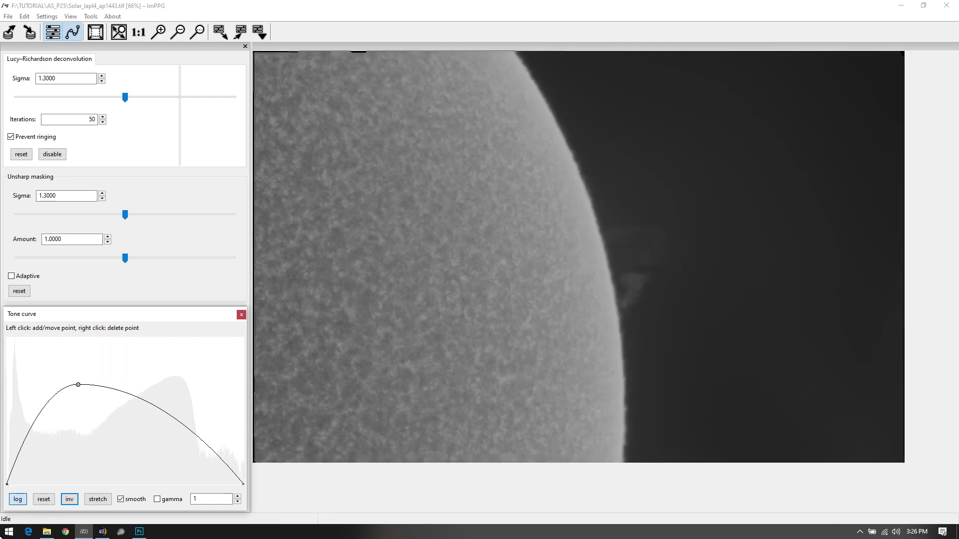
left_click(43, 499)
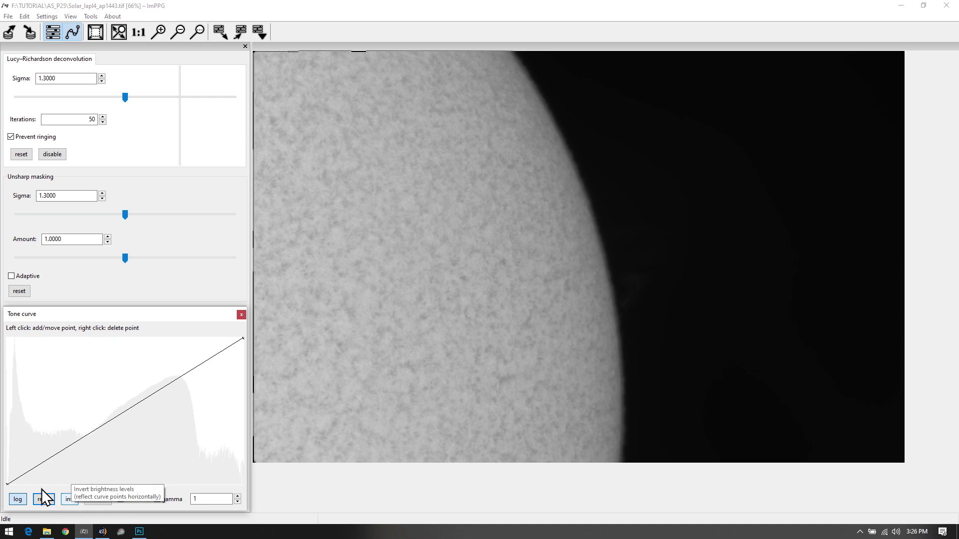
Raise the tone curve's shadow endpoint to maximum and pull a new point down near black to darken the sky
left_click(91, 436)
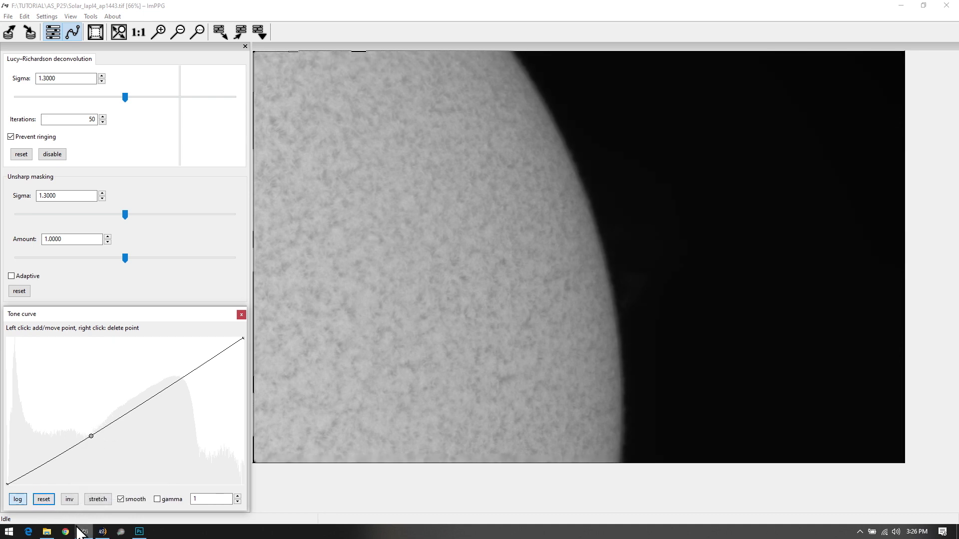
left_click_drag(8, 481, 1, 303)
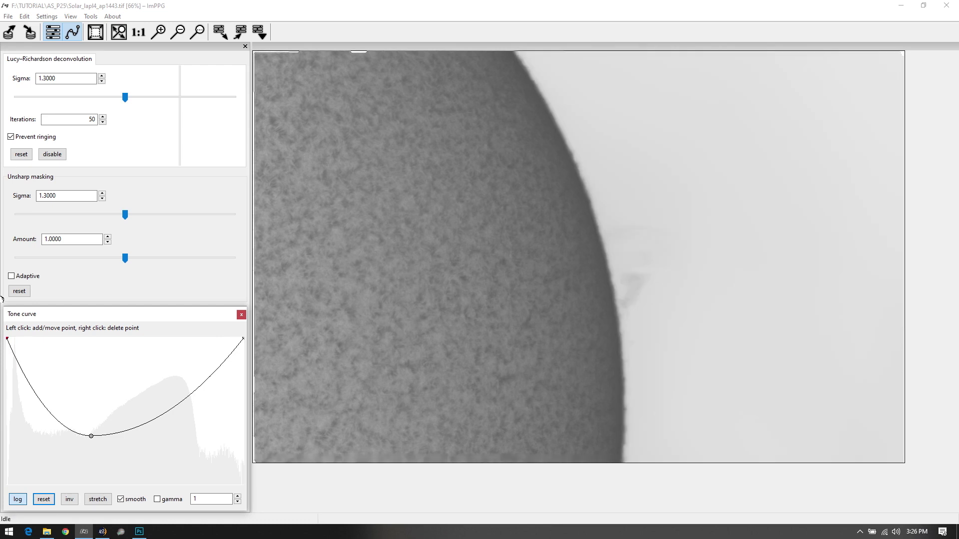
left_click_drag(90, 436, 18, 470)
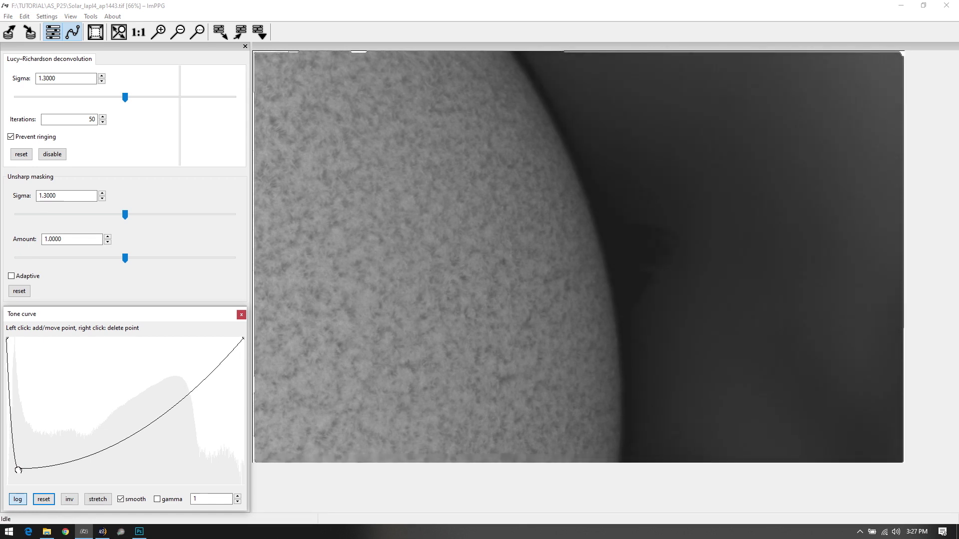
left_click_drag(17, 470, 17, 470)
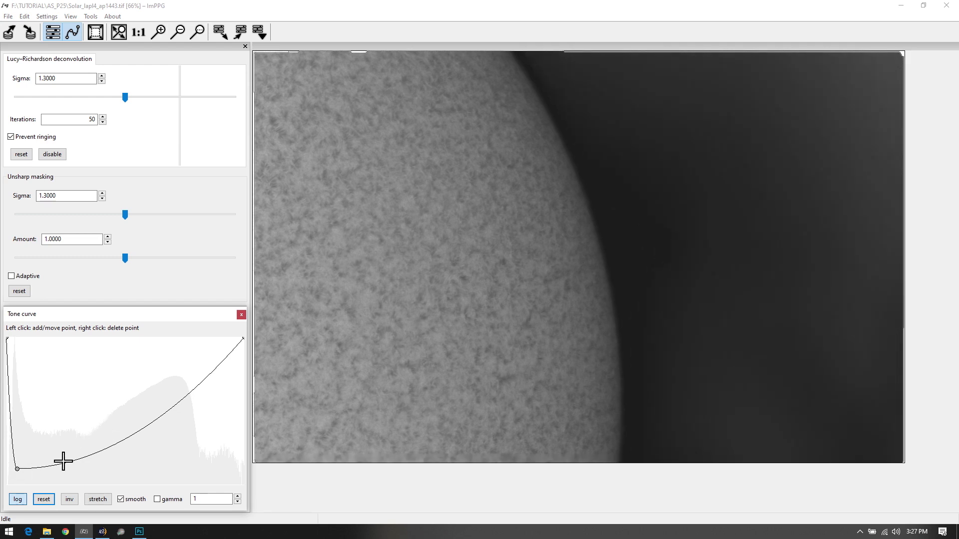
Invert the disc's tones by adding two raised points in the shadows and lowering the tone curve's highlight endpoint to black
left_click_drag(70, 460, 36, 381)
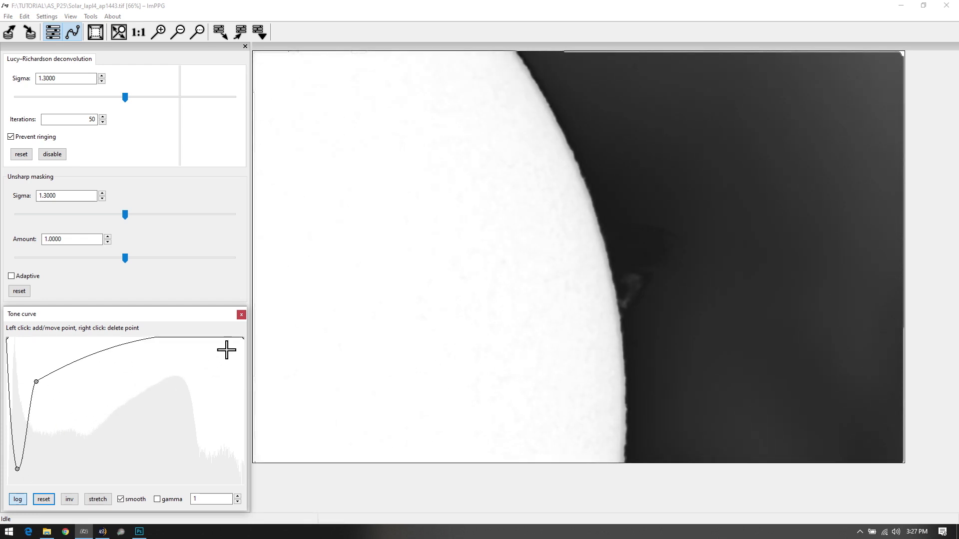
left_click_drag(244, 374, 236, 511)
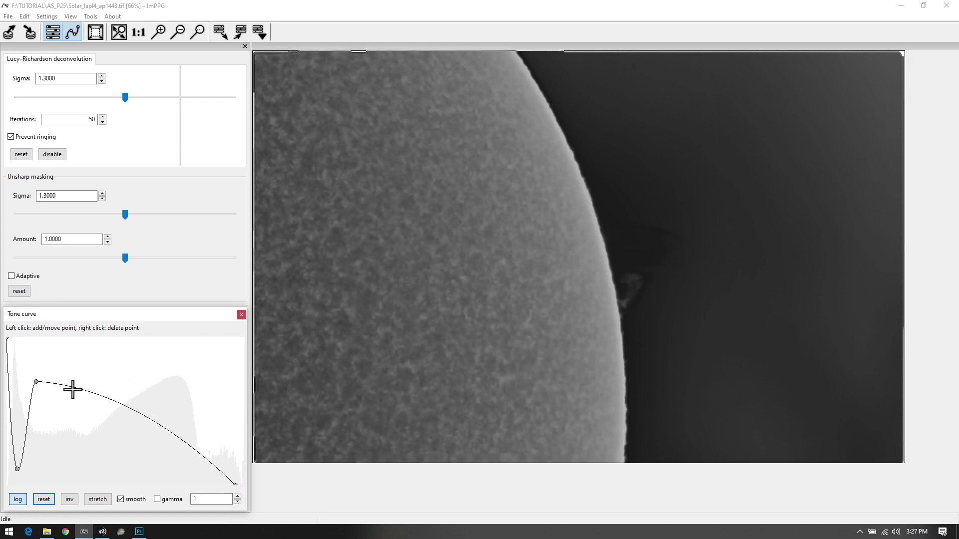
left_click_drag(70, 388, 75, 350)
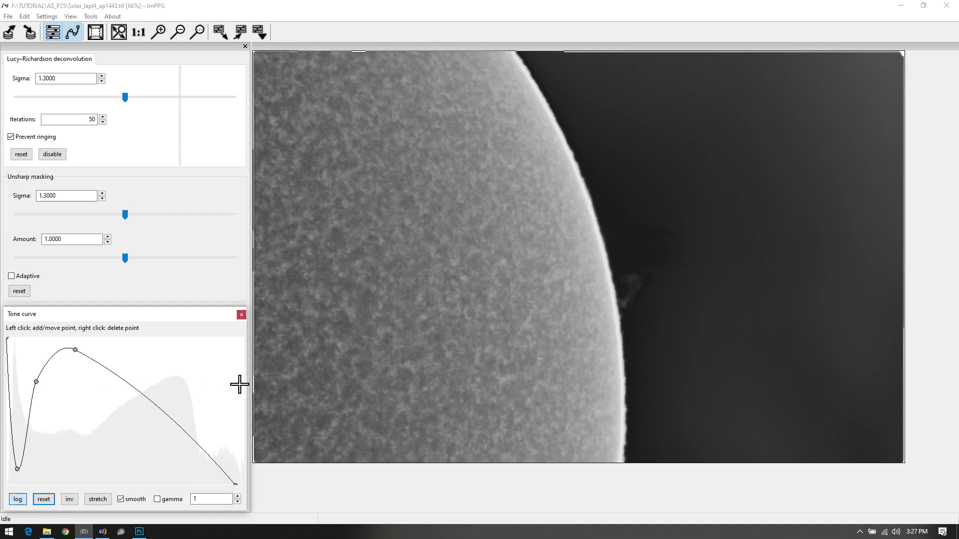
Widen the tone curve window and refine the curve's shadow and midtone points to reveal the prominences and darken the disc
left_click_drag(248, 383, 546, 405)
left_click_drag(31, 469, 24, 470)
left_click_drag(73, 381, 44, 379)
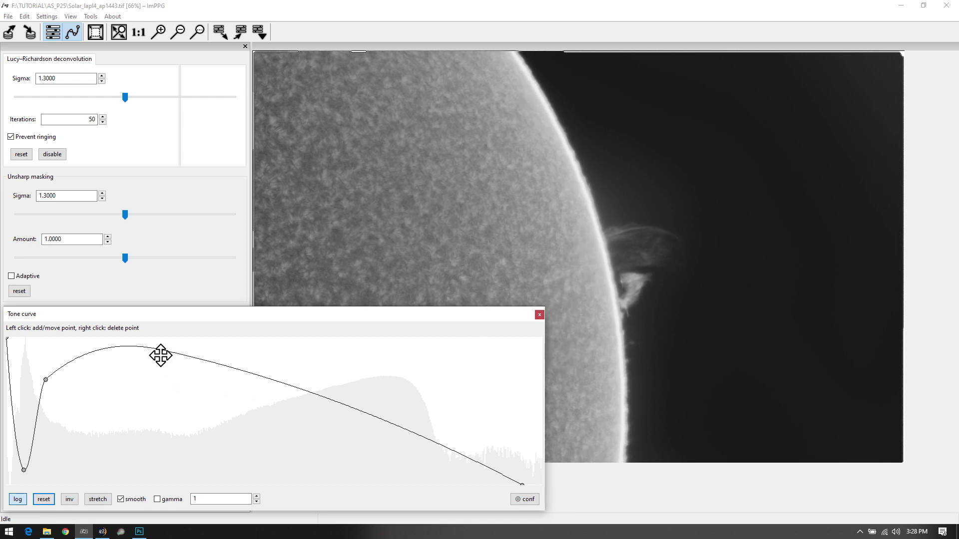
mouse_move(324, 399)
left_mouse_down()
mouse_move(263, 432)
mouse_move(349, 346)
mouse_move(315, 411)
mouse_move(334, 402)
mouse_move(319, 424)
mouse_move(333, 412)
left_mouse_up()
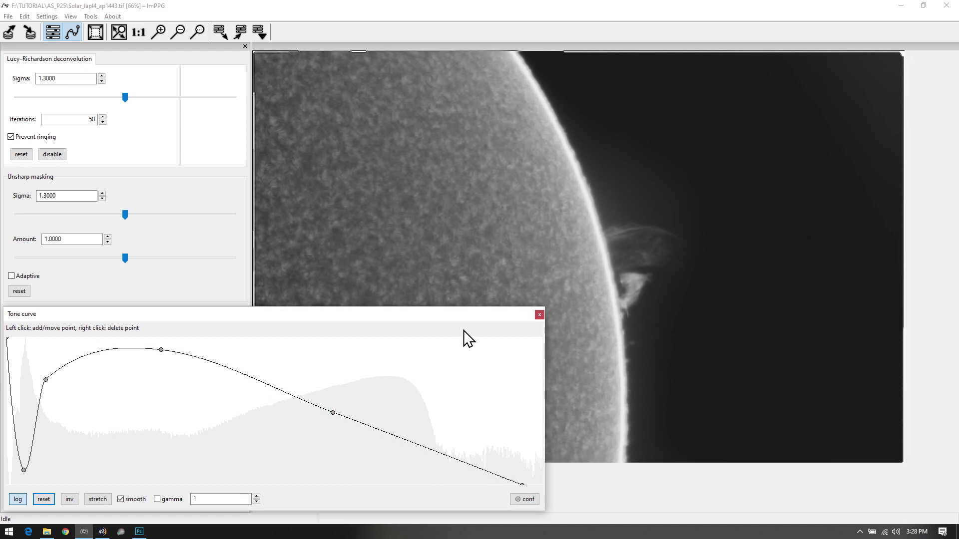
Move the tone curve's midtone point further along the descending slope, add a point before it, and shift the peak point toward the shadows
left_click_drag(333, 412, 280, 460)
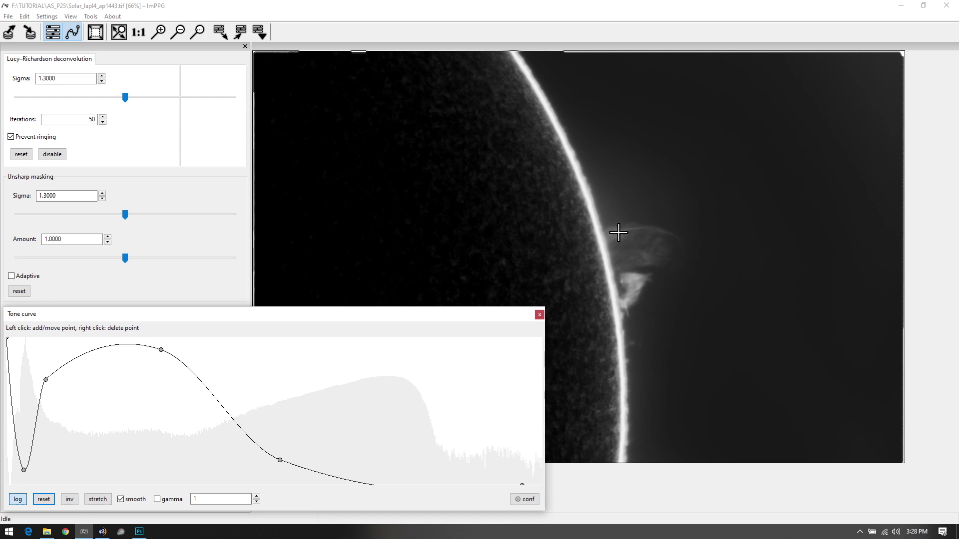
left_click_drag(279, 460, 348, 420)
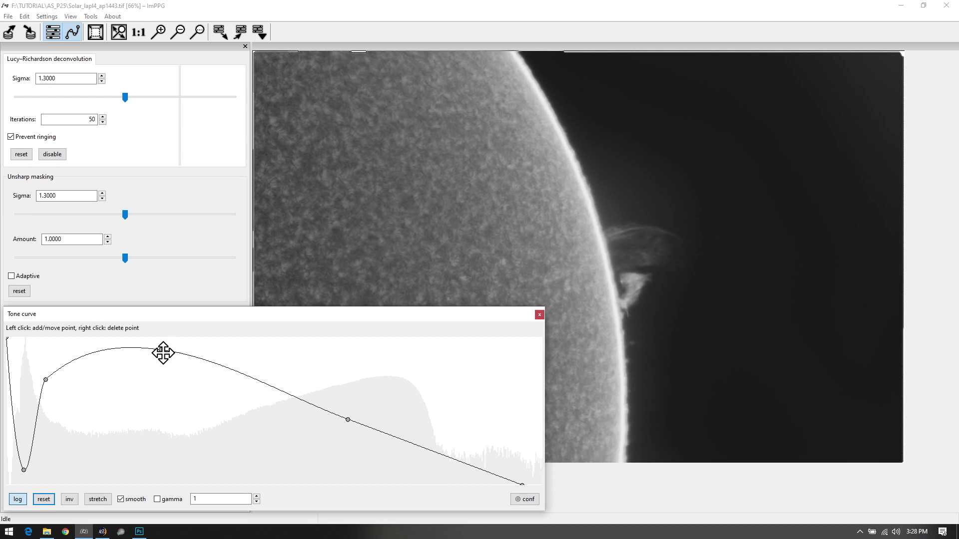
mouse_move(242, 378)
left_mouse_down()
mouse_move(221, 406)
mouse_move(259, 375)
mouse_move(243, 388)
left_mouse_up()
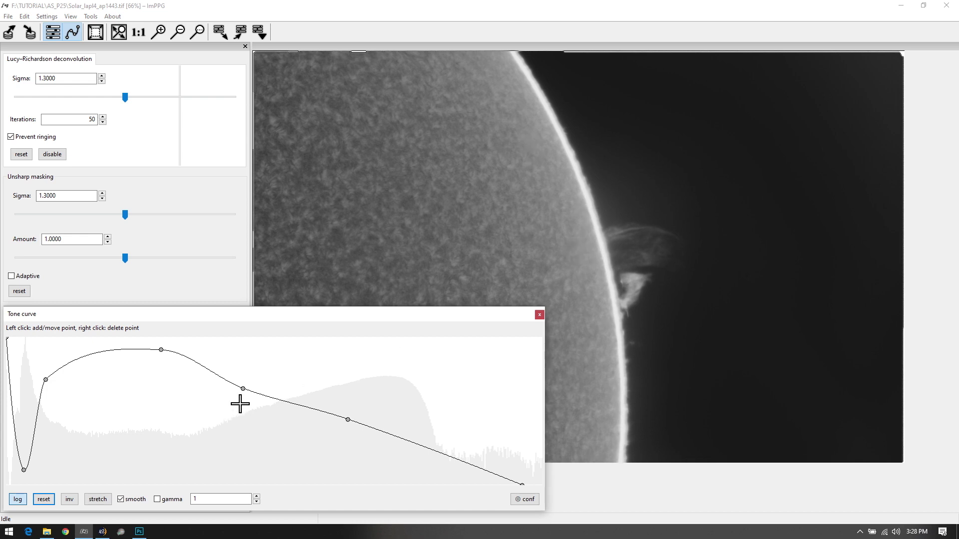
left_click_drag(244, 388, 252, 353)
left_click_drag(152, 346, 97, 340)
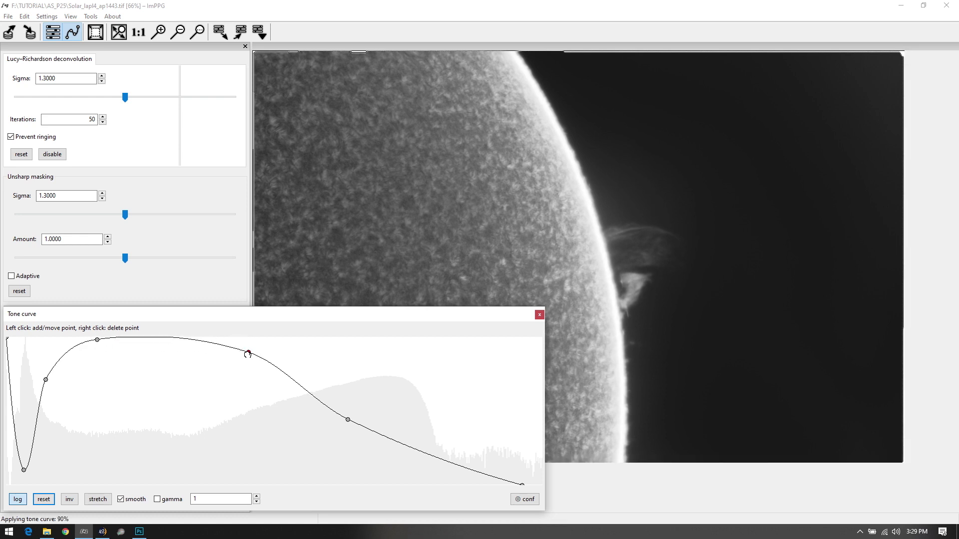
left_click_drag(250, 354, 238, 360)
left_click_drag(96, 341, 97, 344)
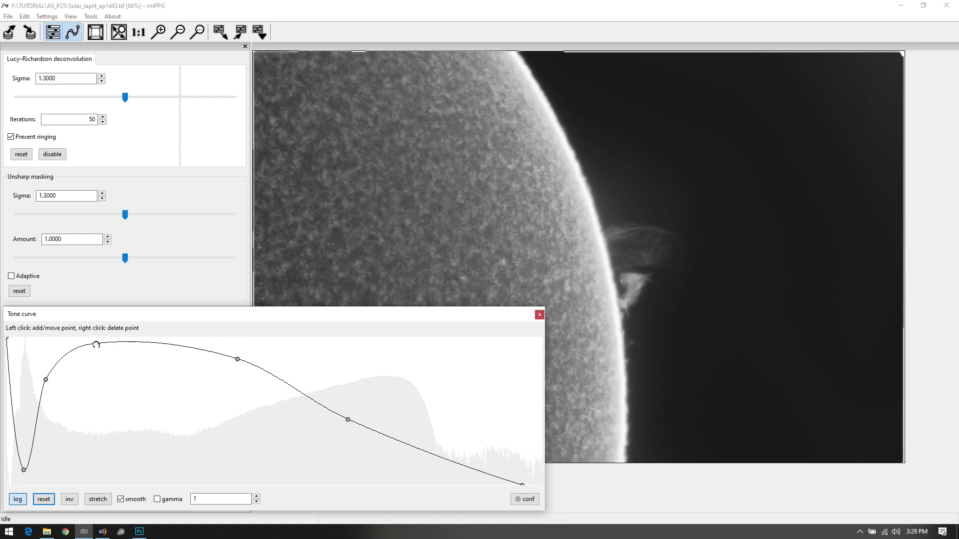
left_click_drag(239, 359, 190, 359)
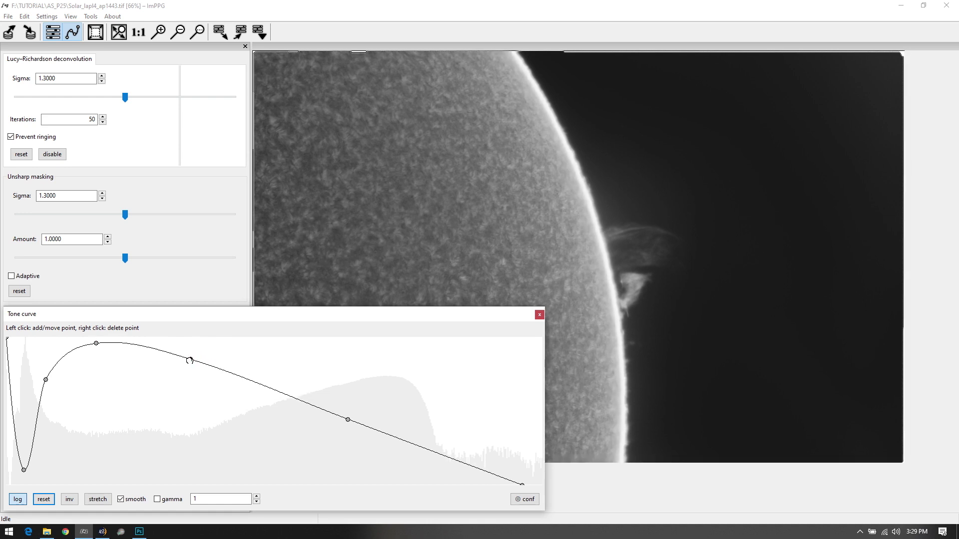
Replace the added slope point on the tone curve with three new points, and adjust them so the curve descends gently from its peak
left_click(244, 393)
right_click(190, 359)
left_click(145, 355)
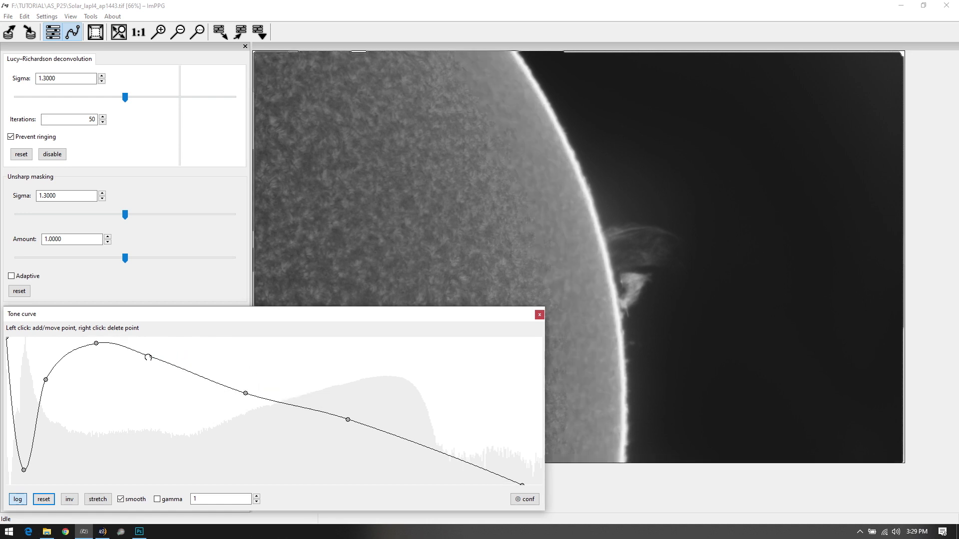
left_click_drag(145, 355, 153, 348)
left_click(200, 368)
left_click_drag(200, 368, 201, 366)
left_click_drag(246, 394, 270, 385)
left_click_drag(347, 419, 355, 416)
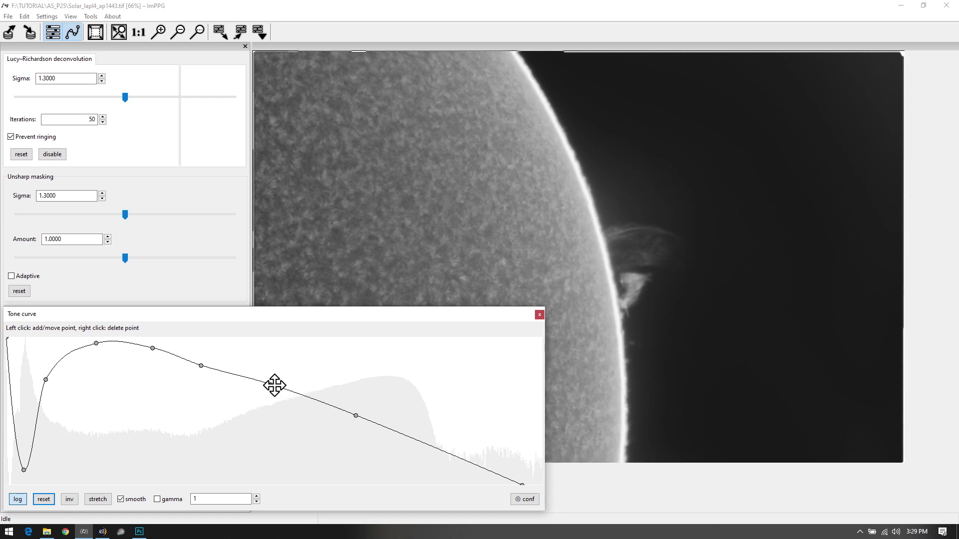
Shift the descending tone curve points toward the highlights, and lower the points along the curve's hump to flatten it
left_click_drag(273, 385, 280, 381)
left_click_drag(201, 366, 225, 357)
left_click_drag(157, 346, 170, 342)
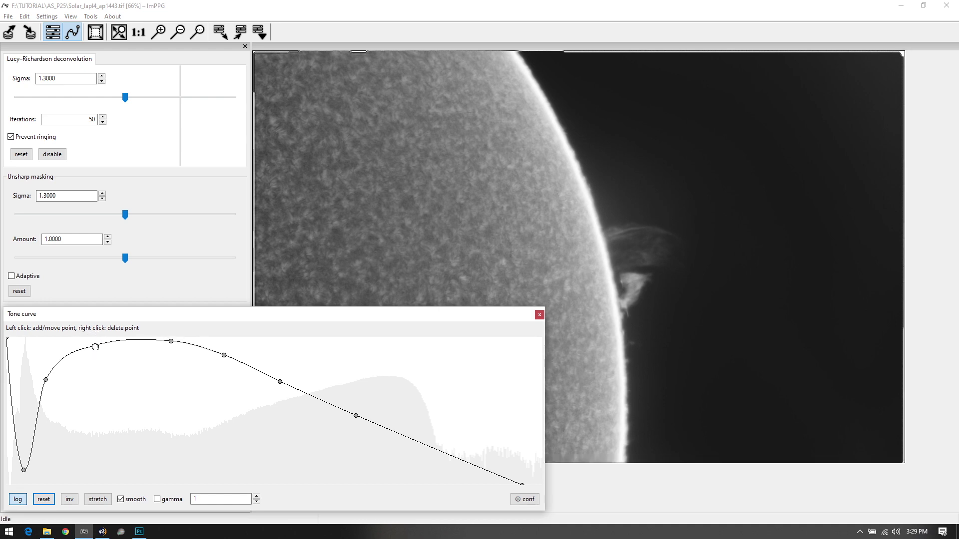
left_click_drag(45, 379, 42, 384)
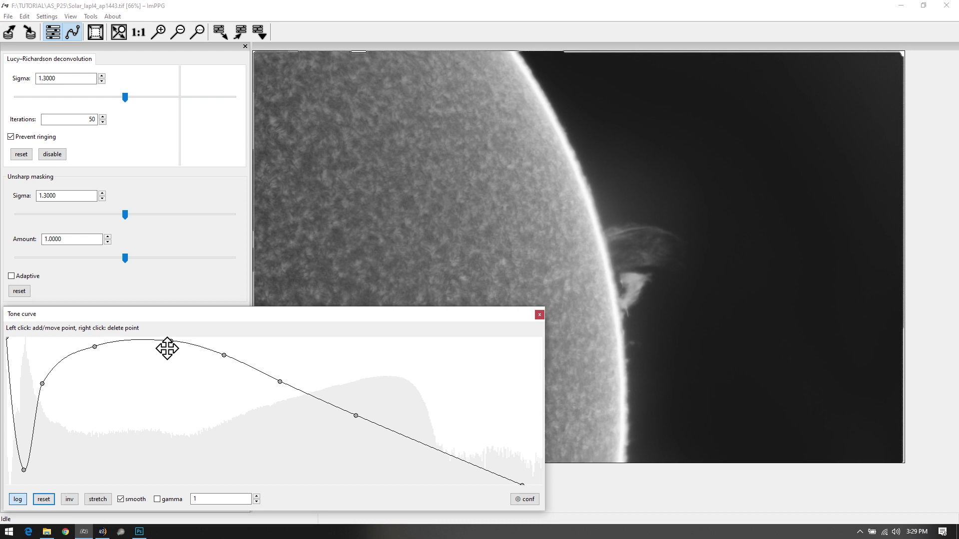
left_click_drag(94, 346, 95, 352)
left_click_drag(168, 347, 165, 354)
left_click_drag(223, 355, 223, 366)
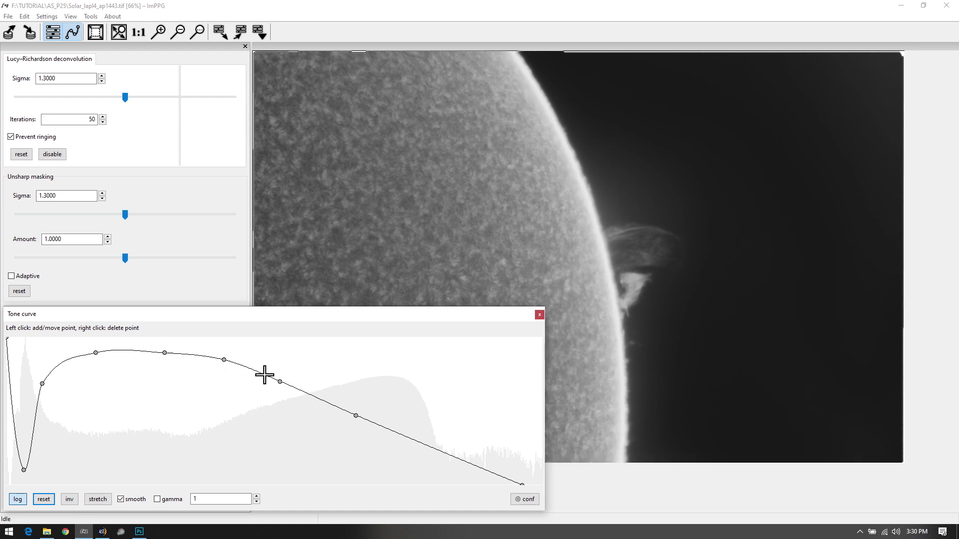
Straighten the tone curve's descending slope with an added point near the highlights, and narrow the tone curve window
left_click_drag(286, 382, 285, 380)
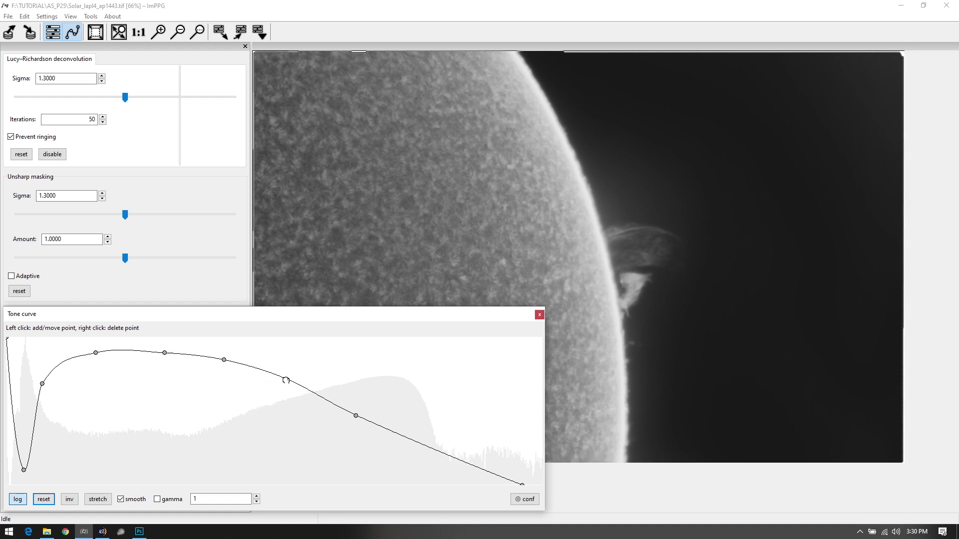
left_click_drag(356, 415, 357, 410)
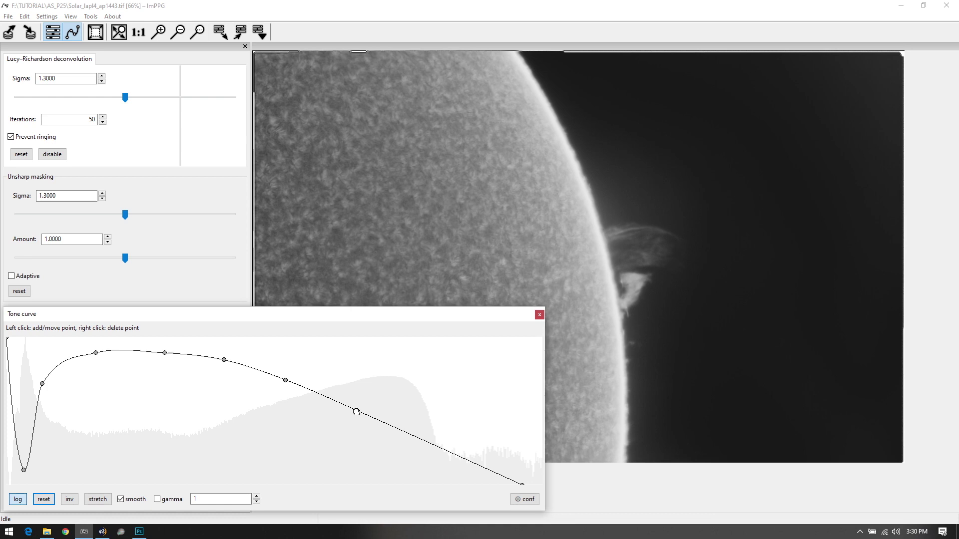
left_click_drag(460, 454, 455, 455)
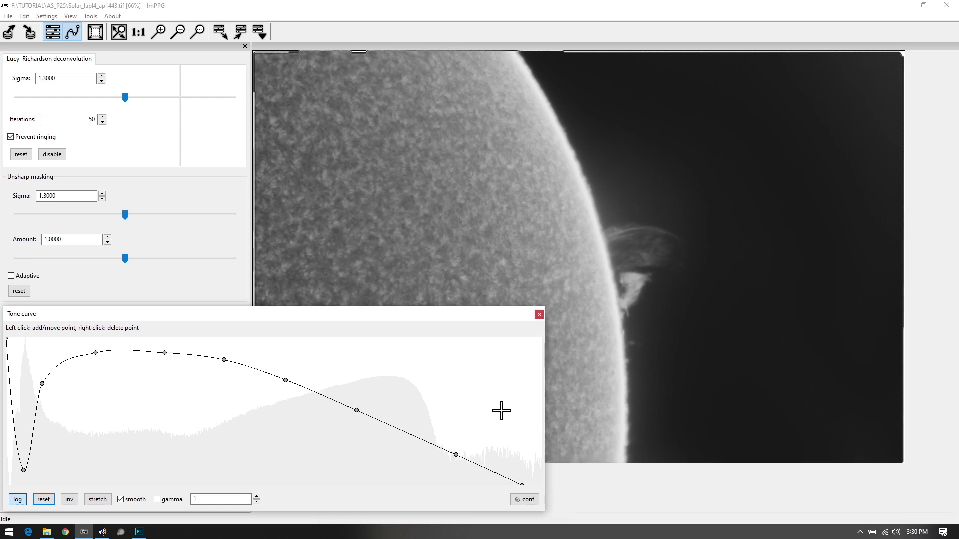
left_click_drag(545, 389, 248, 385)
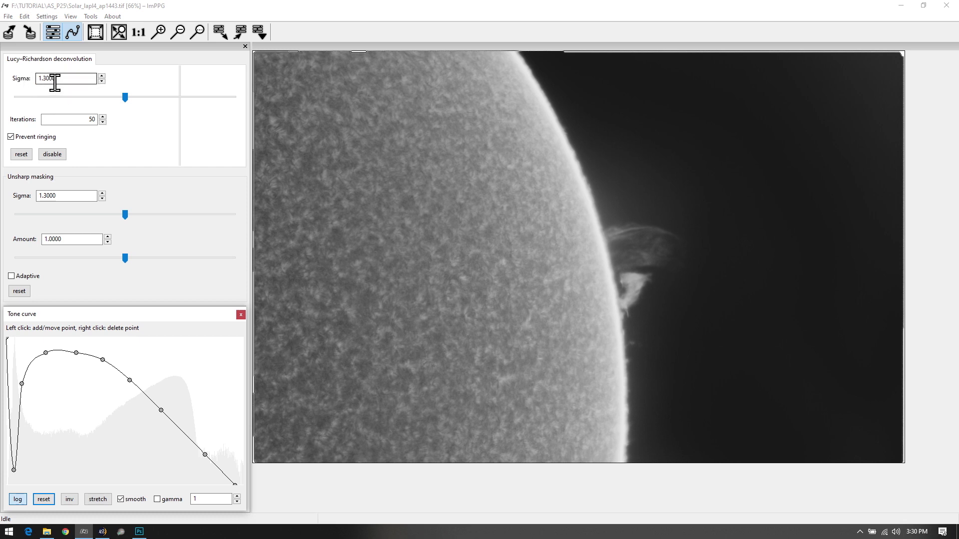
Try Lucy–Richardson sigma values of 2.6 and 1.5, and set the sigma to 1.586
left_click_drag(125, 97, 244, 276)
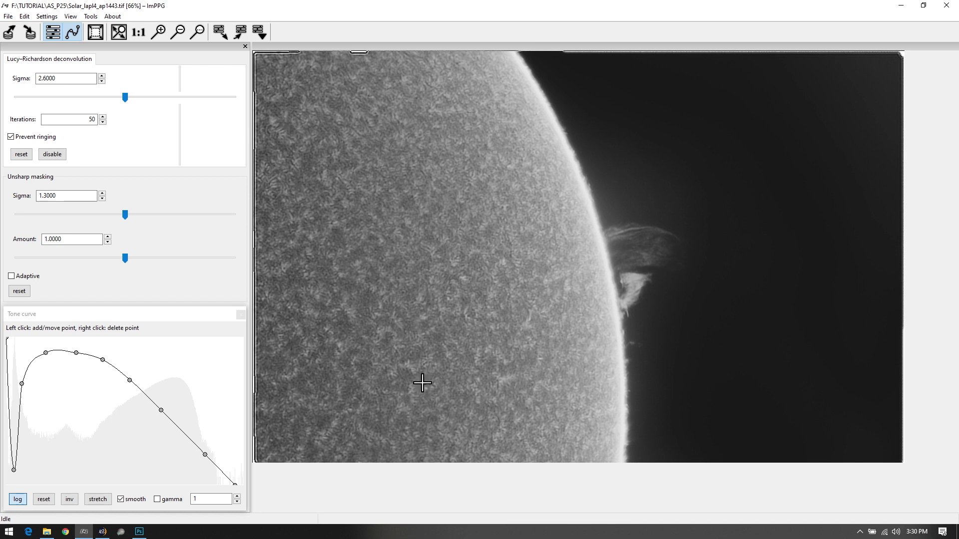
double_click(40, 78)
type("2.6000")
left_click(67, 79)
double_click(66, 79)
type("1.5")
key("Return")
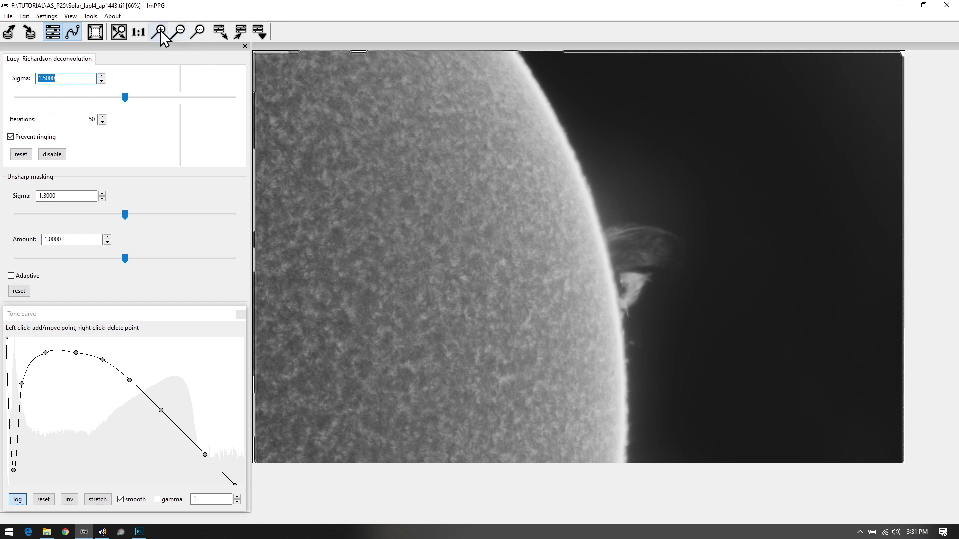
type("1.586")
key("Return")
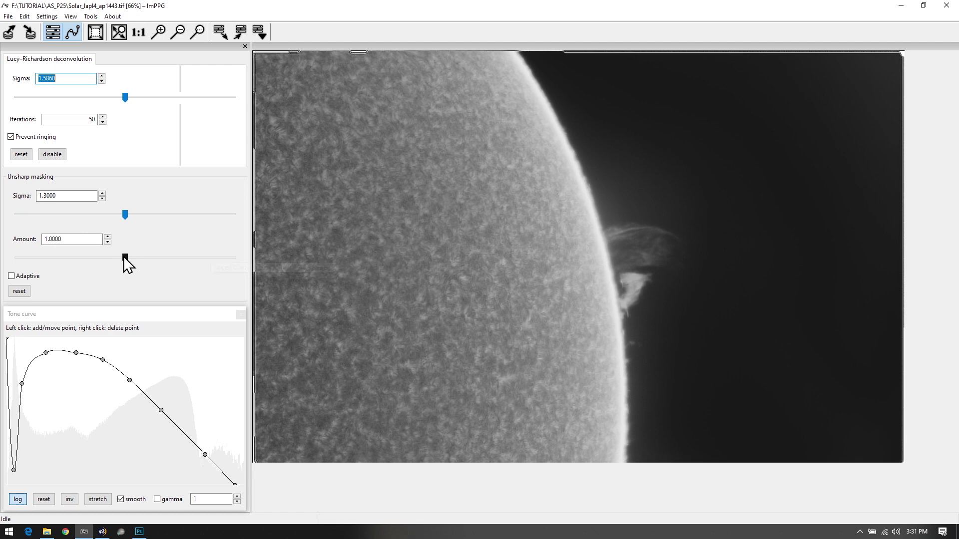
Try an unsharp masking amount of 10 with several sigma values, and set its sigma to 1.2
double_click(88, 242)
type("10")
key("Return")
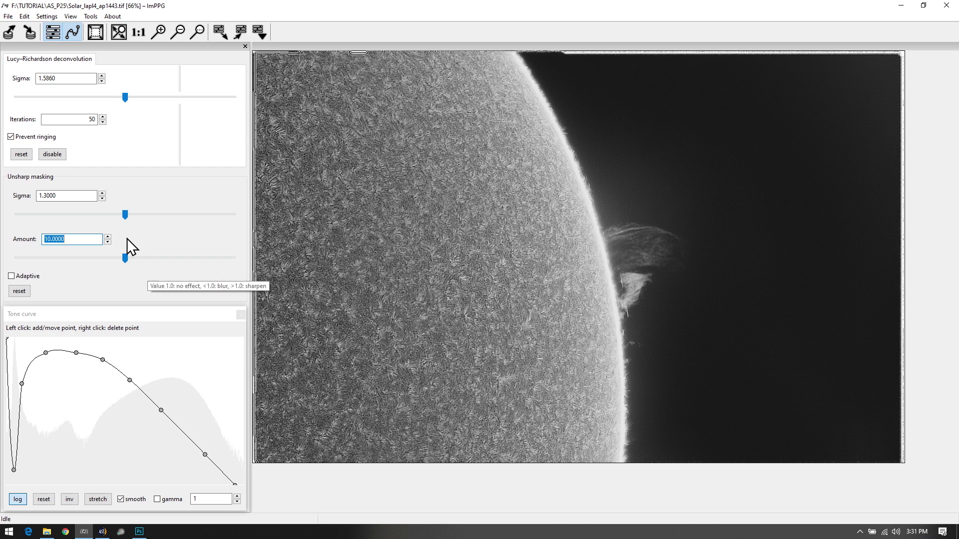
left_click_drag(125, 217, 213, 216)
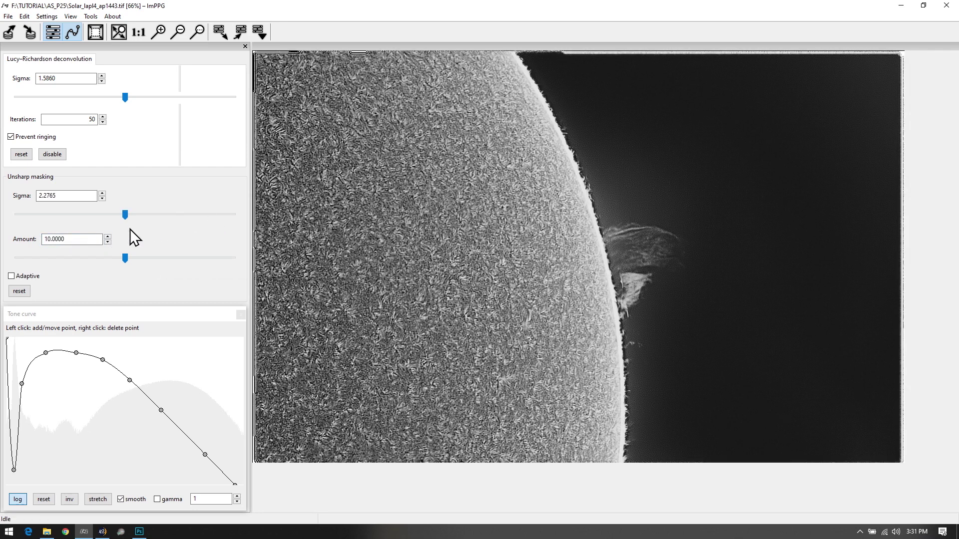
left_click_drag(123, 218, 62, 218)
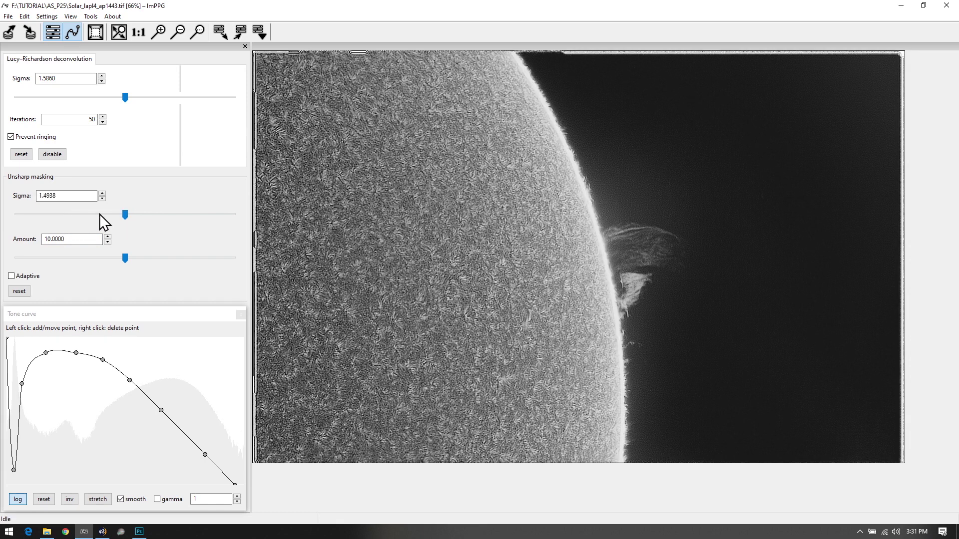
left_click_drag(127, 217, 106, 218)
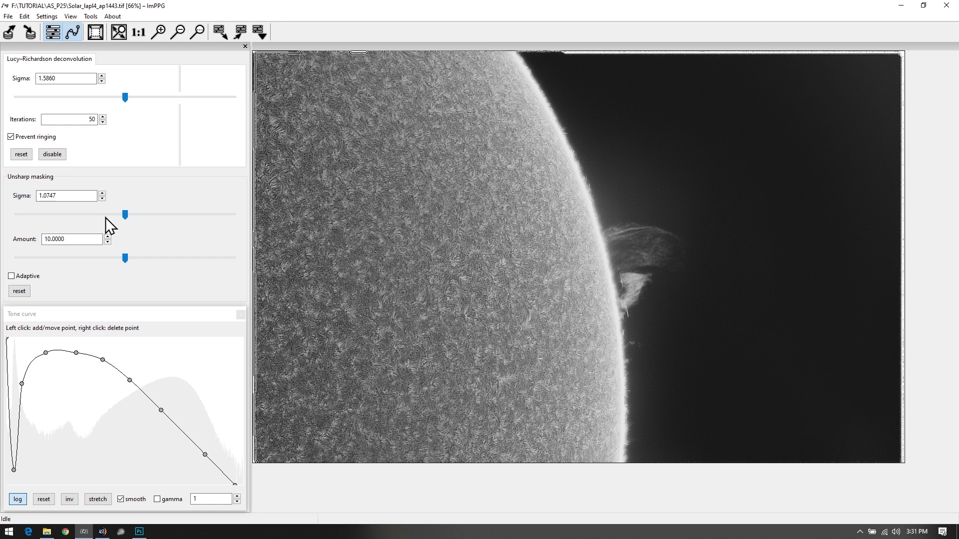
left_click_drag(127, 214, 116, 216)
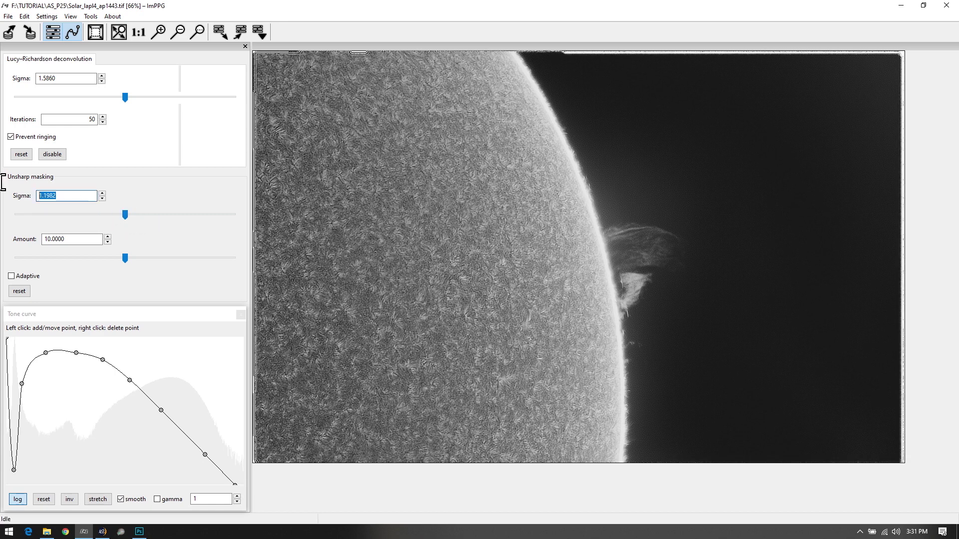
type("1.2")
key("Return")
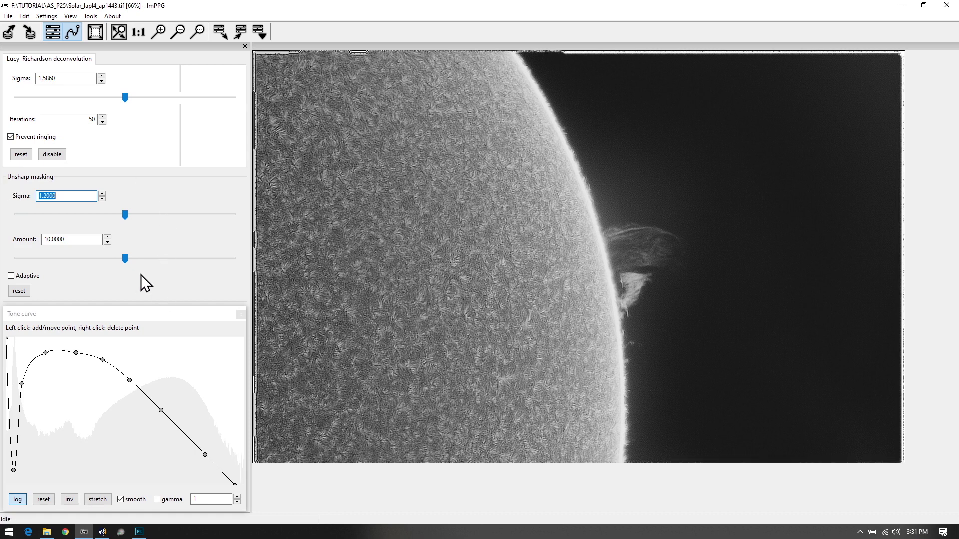
Try an unsharp masking amount of 2, and raise it to 4
left_click(75, 238)
left_click_drag(76, 239, 4, 237)
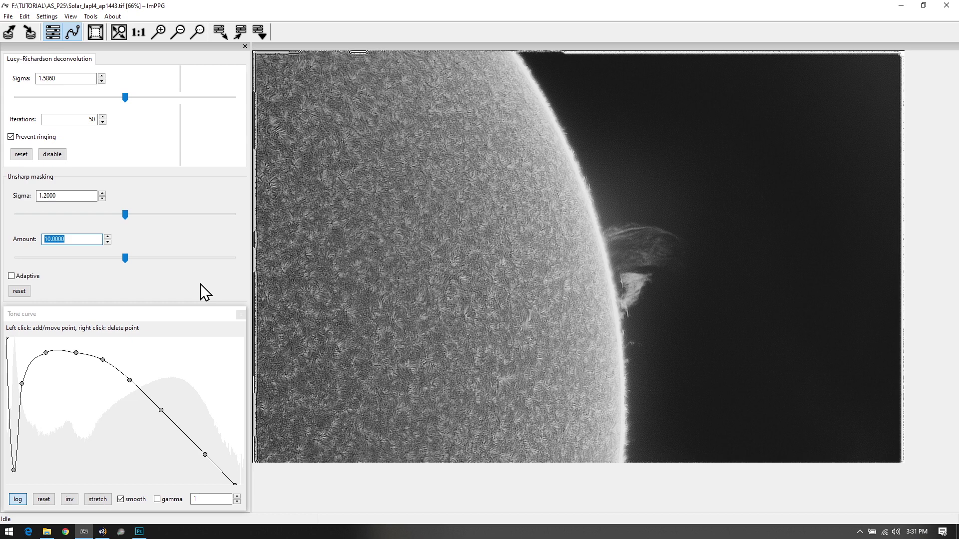
type("2")
key("Return")
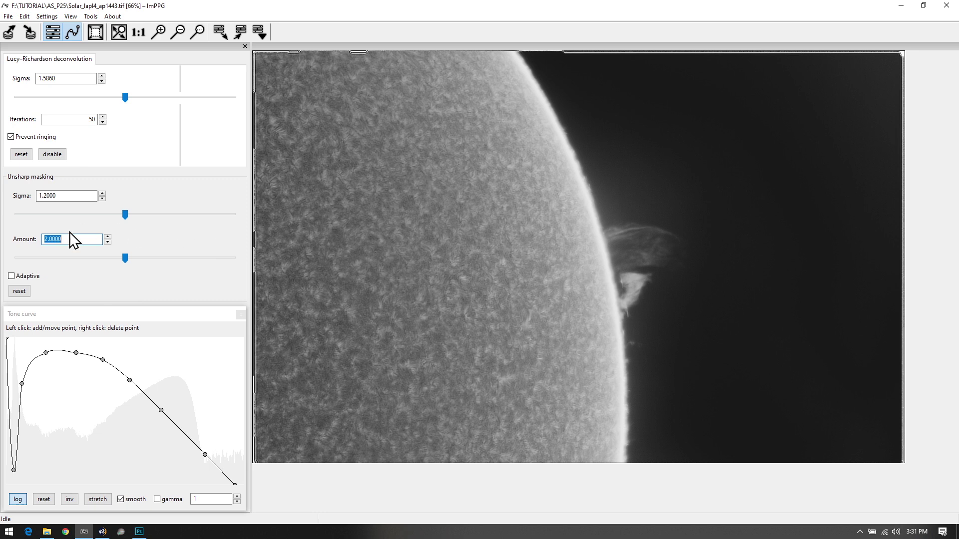
type("4")
key("Return")
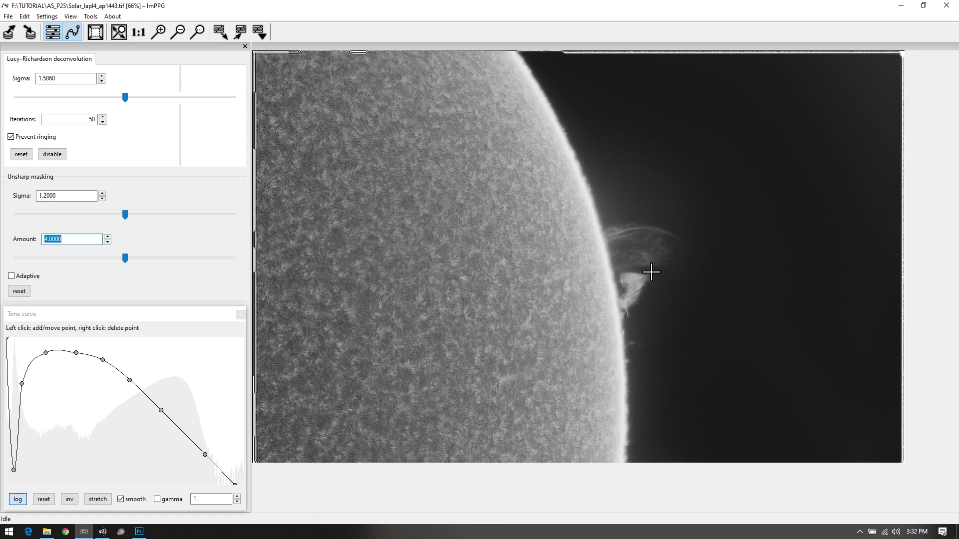
Set the Lucy–Richardson deconvolution sigma to 1.5
left_click(79, 78)
left_click_drag(79, 78, 11, 74)
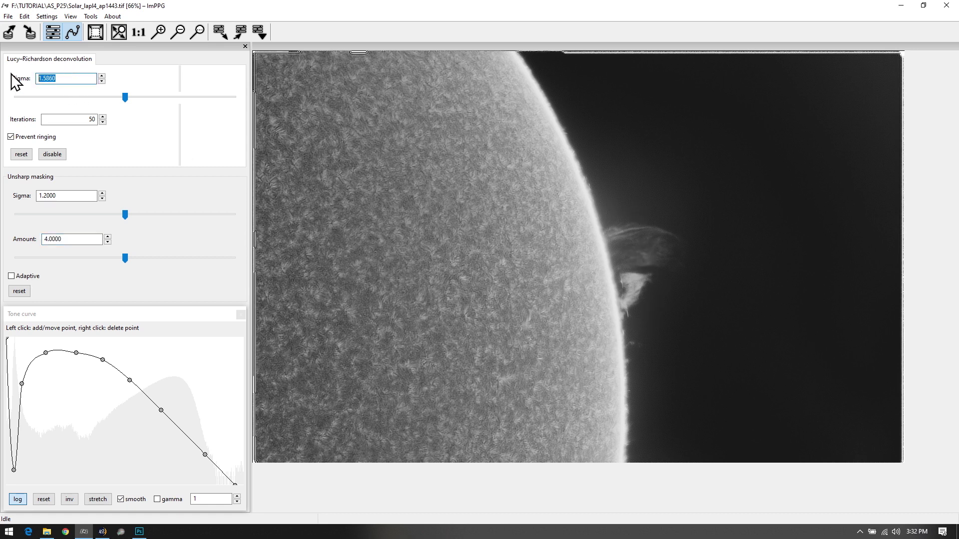
type("1.")
key("Return")
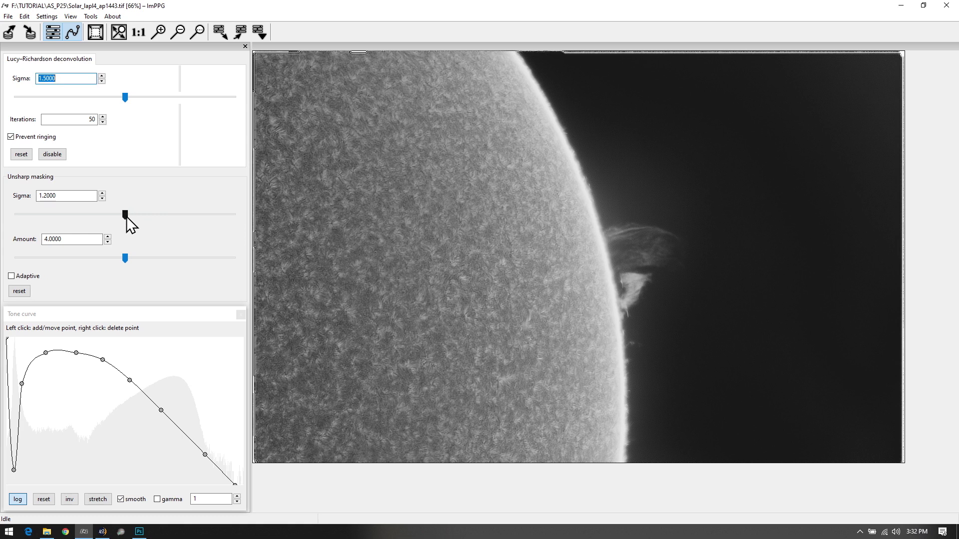
Set the unsharp masking sigma to 1.1 and its amount to 3
double_click(70, 195)
type("1.1")
key("Return")
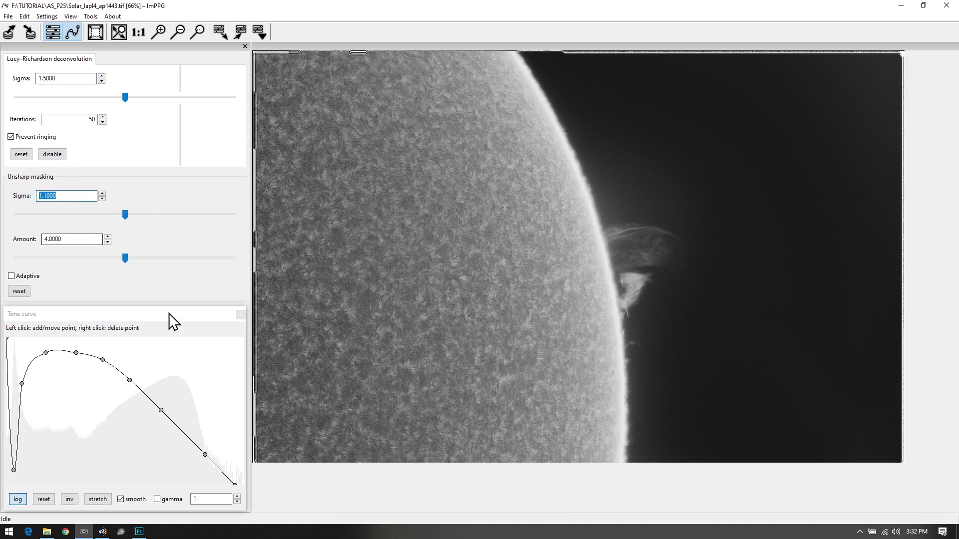
double_click(69, 238)
type("3")
key("Return")
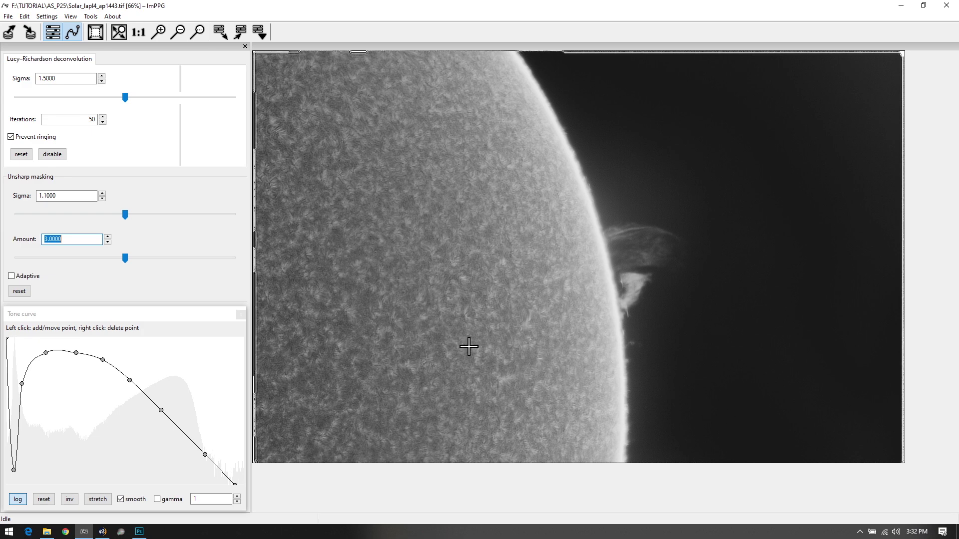
Save the processed image to the Desktop as a 16-bit TIFF named "The Sun"
left_click(8, 16)
left_click(37, 40)
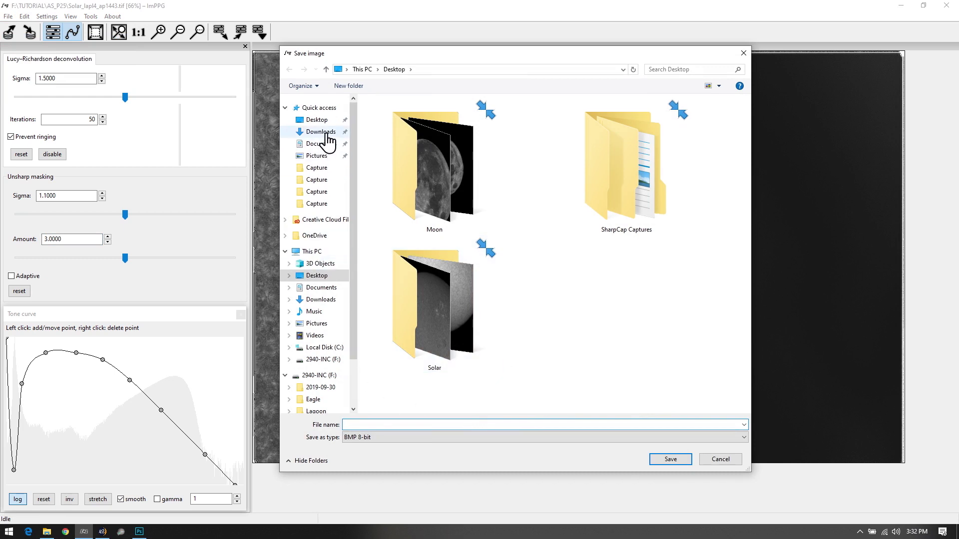
left_click(366, 443)
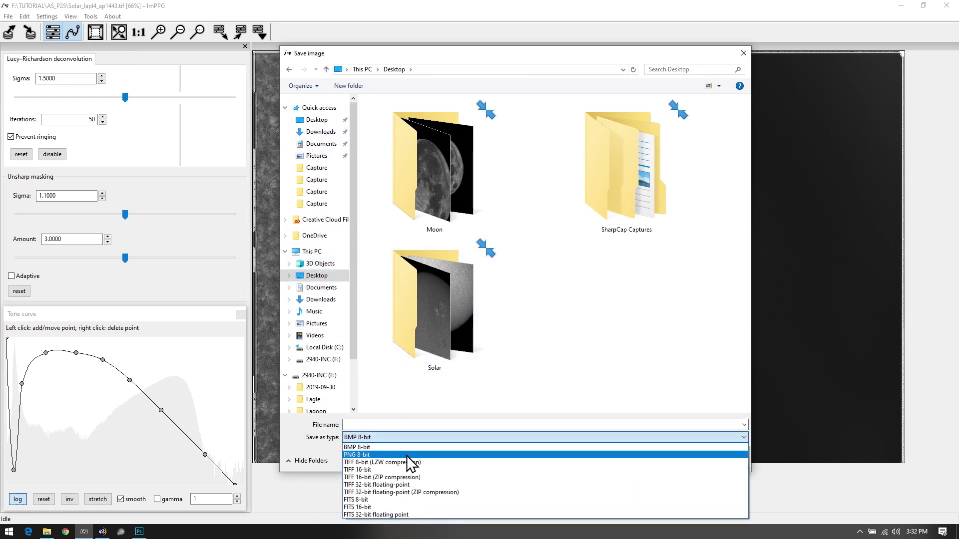
left_click(402, 470)
left_click(382, 425)
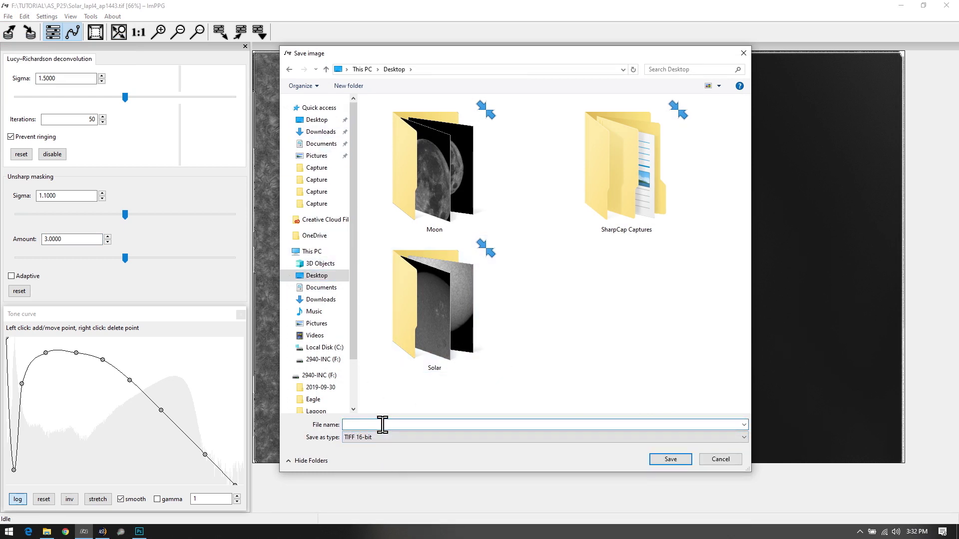
type("The Sun")
left_click(657, 460)
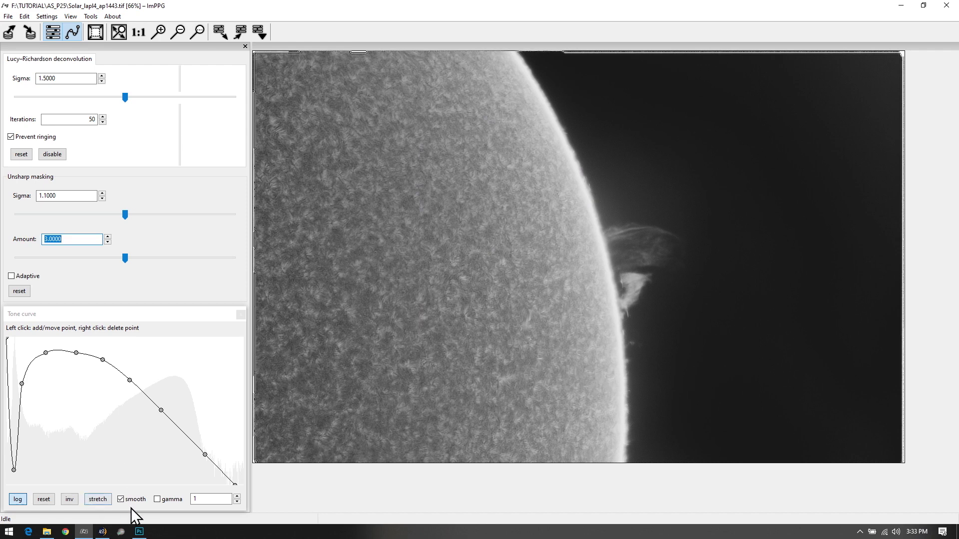
Switch to Photoshop and open the image "The Sun" from the Desktop
left_click(139, 531)
left_click(27, 7)
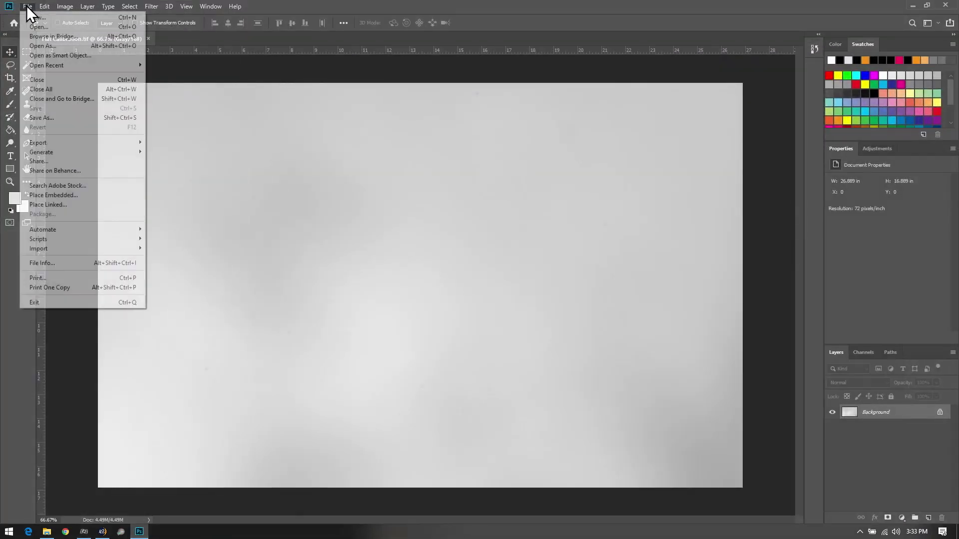
left_click(35, 26)
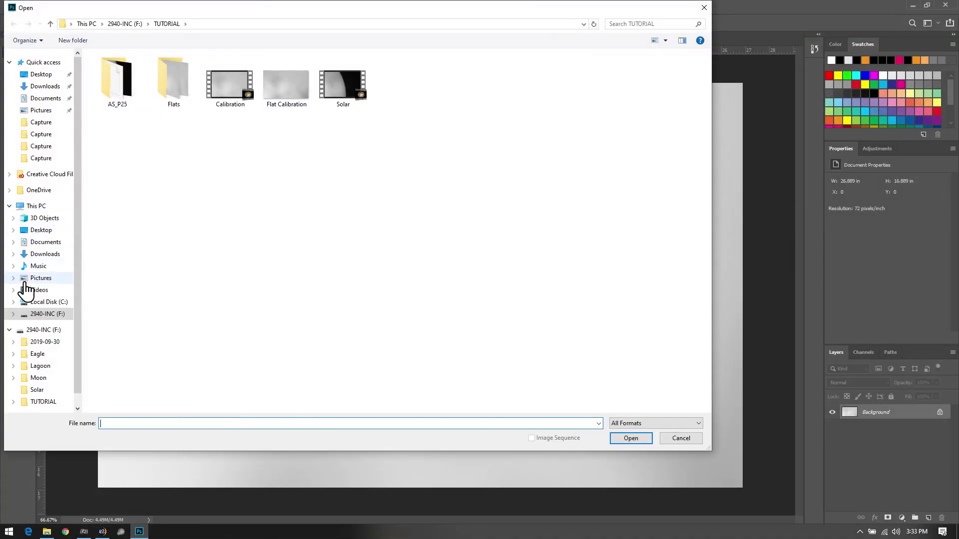
left_click(40, 230)
left_click(502, 278)
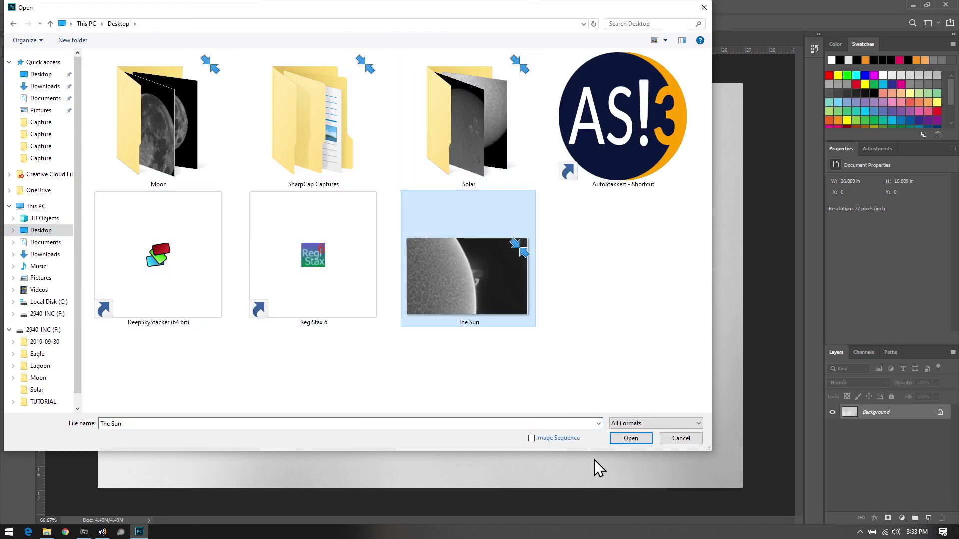
left_click(628, 442)
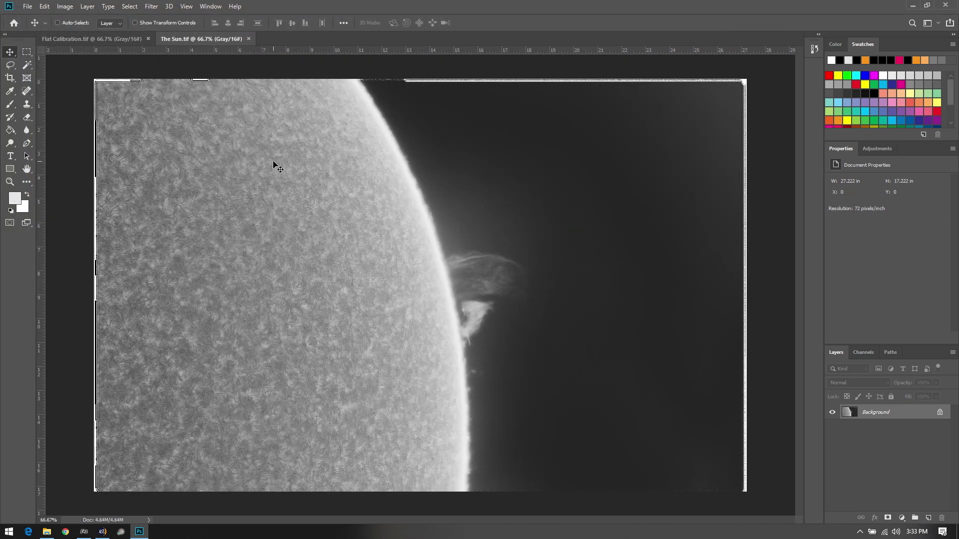
Start the Camera Raw filter on the solar image and set Dehaze to +23 and Clarity to +8
left_click(17, 181)
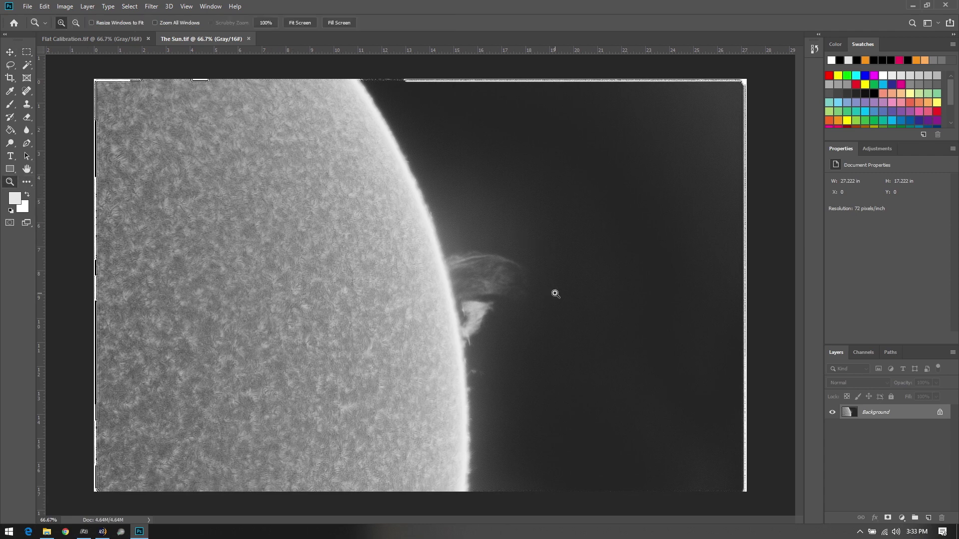
left_click(556, 293)
scroll(544, 309, "up", 2)
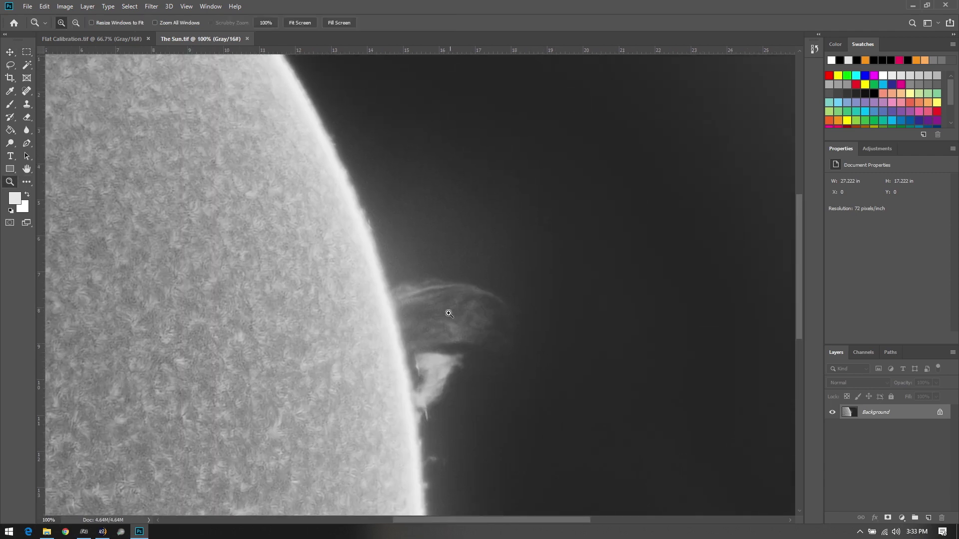
scroll(431, 340, "down", 2)
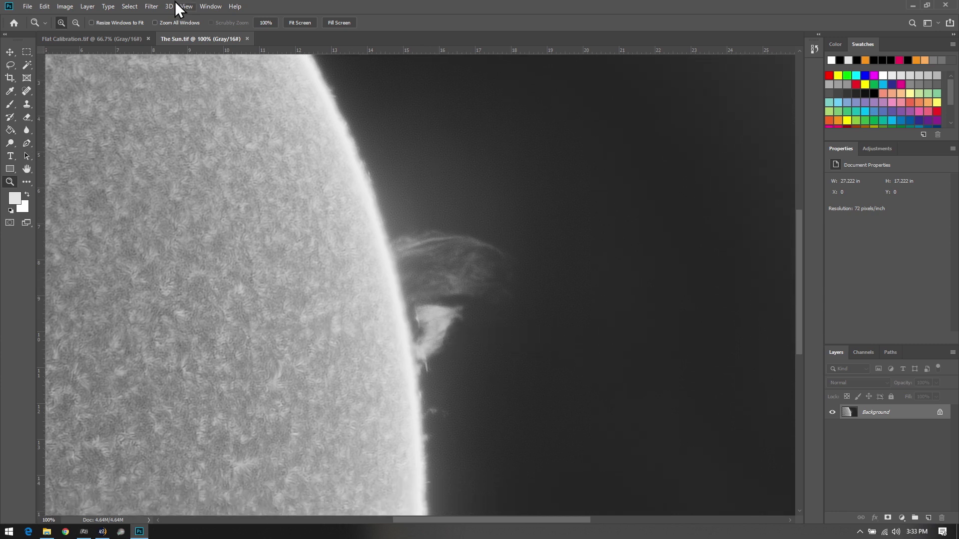
left_click(152, 7)
left_click(197, 66)
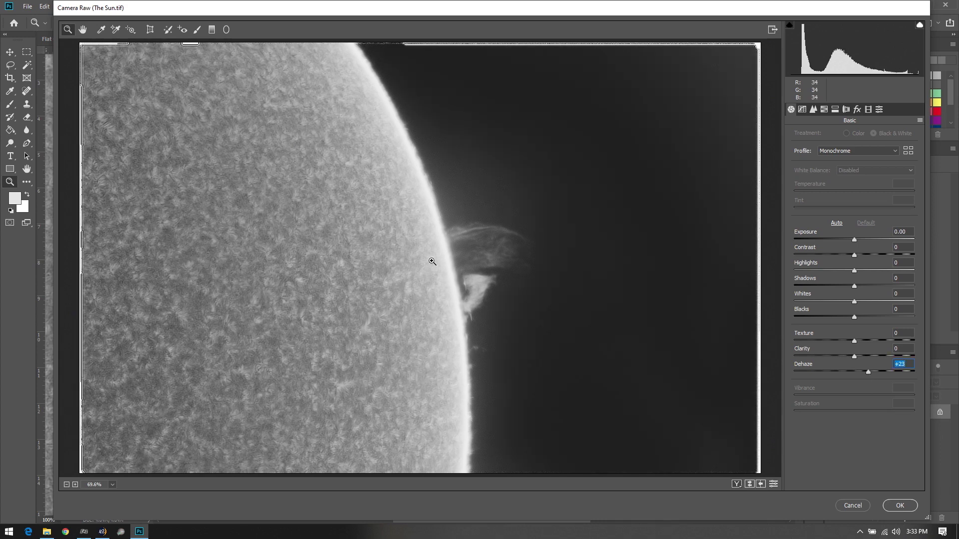
left_click(869, 372)
left_click_drag(870, 373, 858, 358)
Set luminance noise reduction to 32 and contrast to +13, and apply the Camera Raw adjustments
left_click(813, 110)
left_click(815, 234)
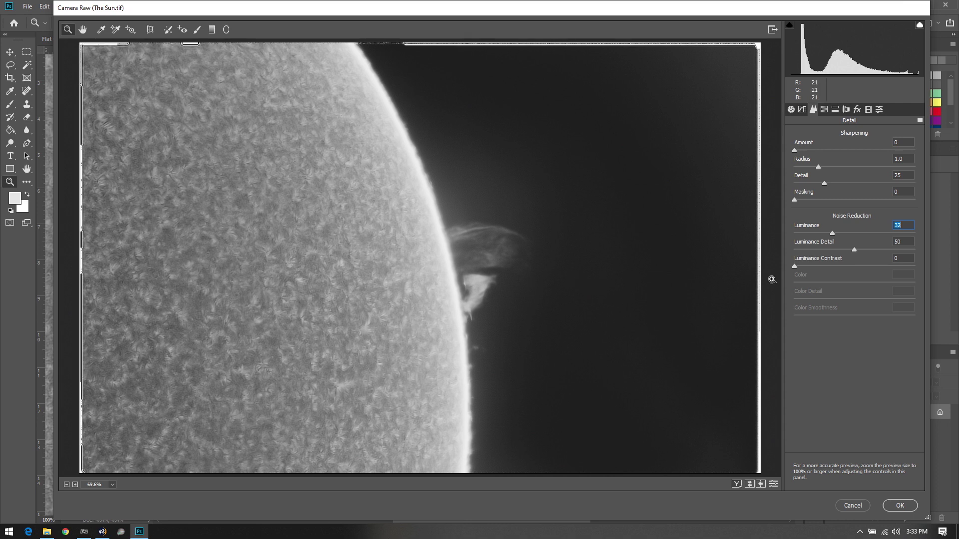
left_click(879, 249)
left_click_drag(890, 253, 876, 280)
left_click(791, 109)
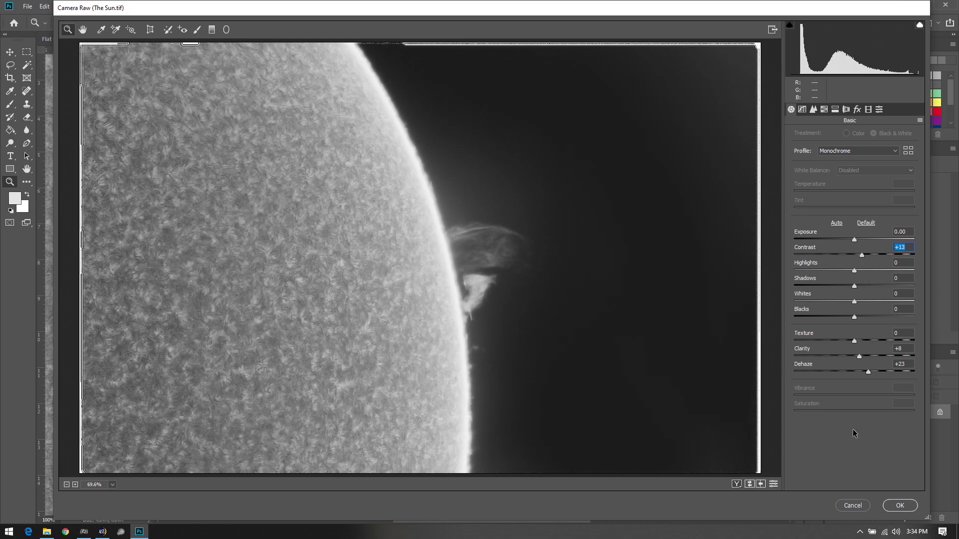
left_click(900, 506)
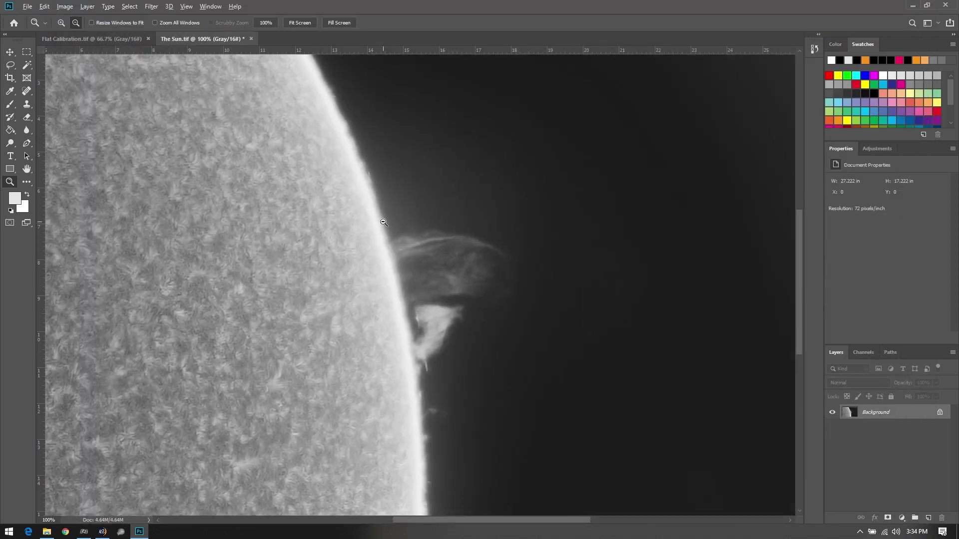
Examine the whole image and the border artifacts around its upper-right corner and right edge up close
left_click(428, 297, "alt")
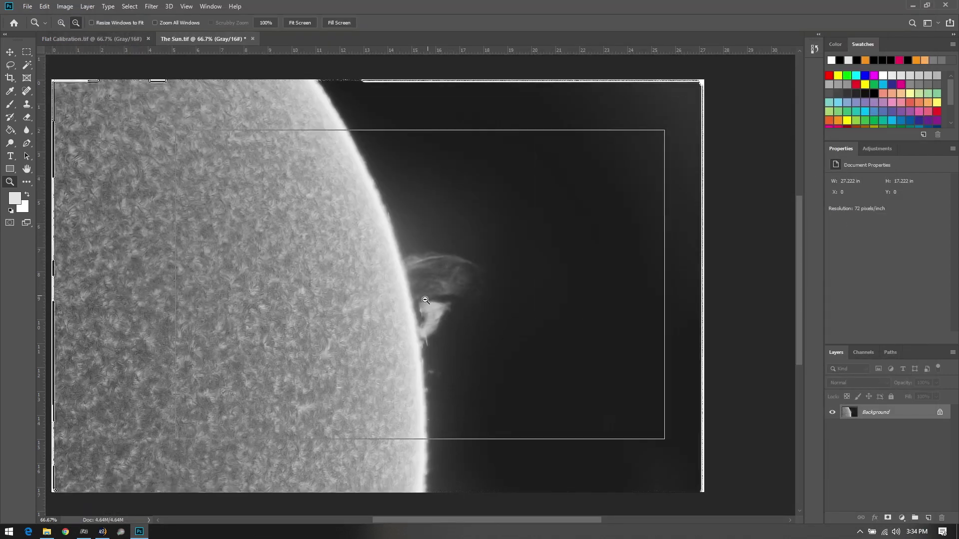
left_click(428, 296, "alt")
left_click(323, 301)
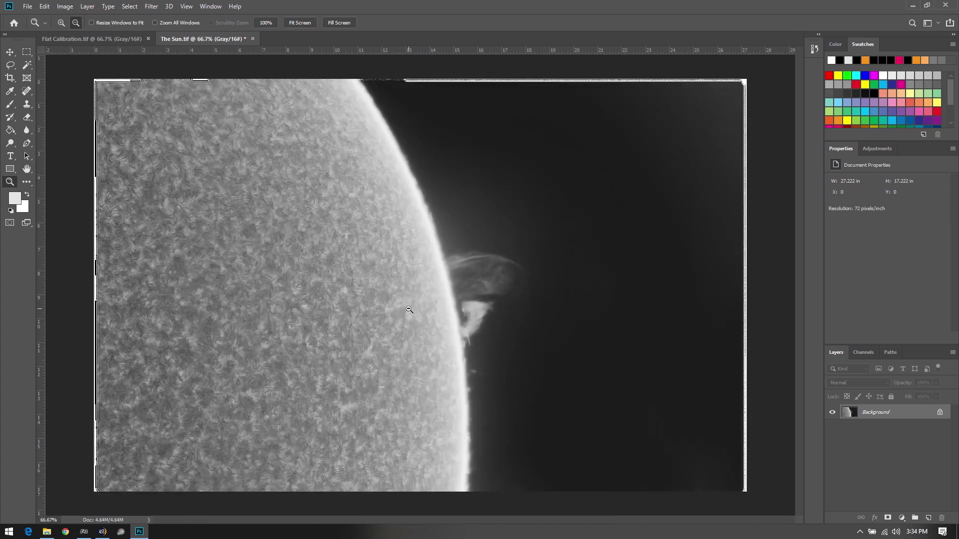
left_click(410, 310, "alt")
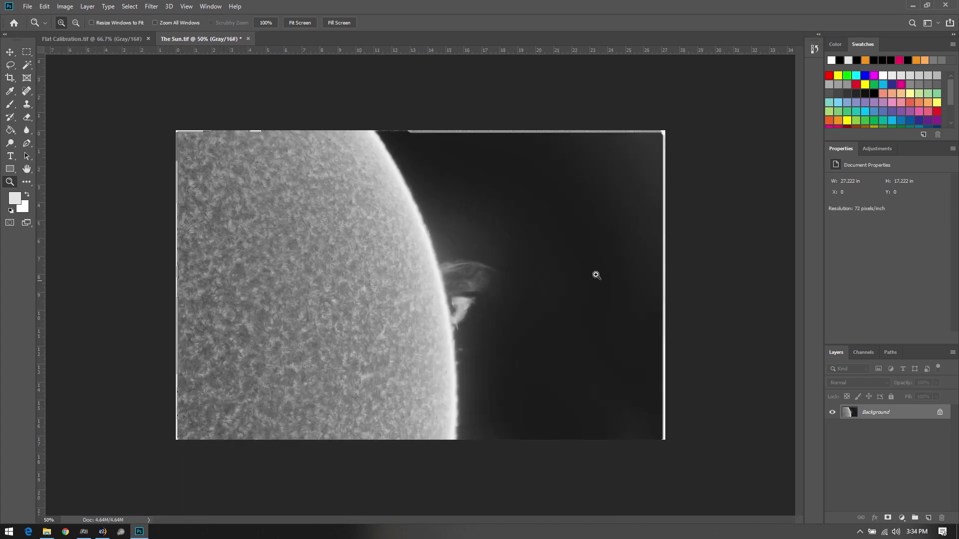
left_click(619, 156)
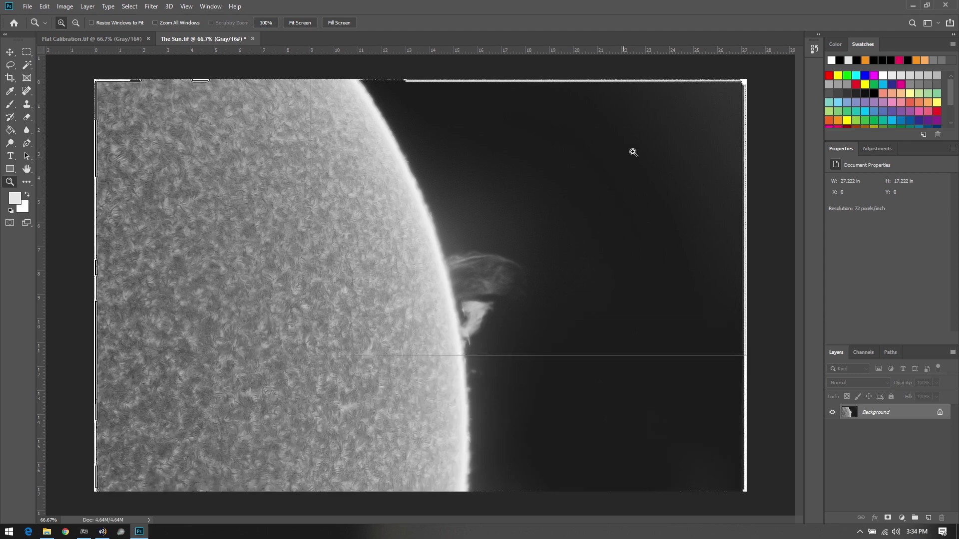
left_click(644, 148)
left_click_drag(653, 143, 384, 394)
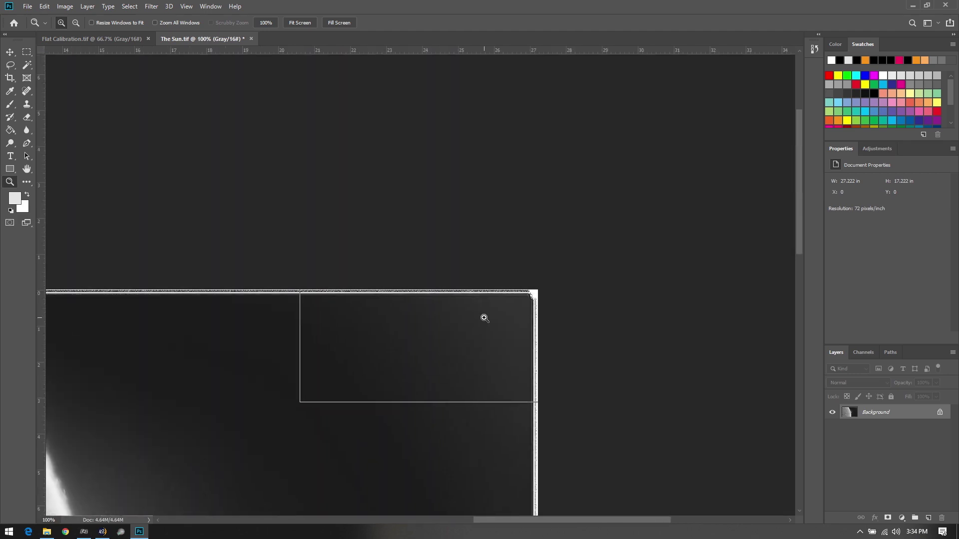
left_click(482, 316)
left_click(508, 317)
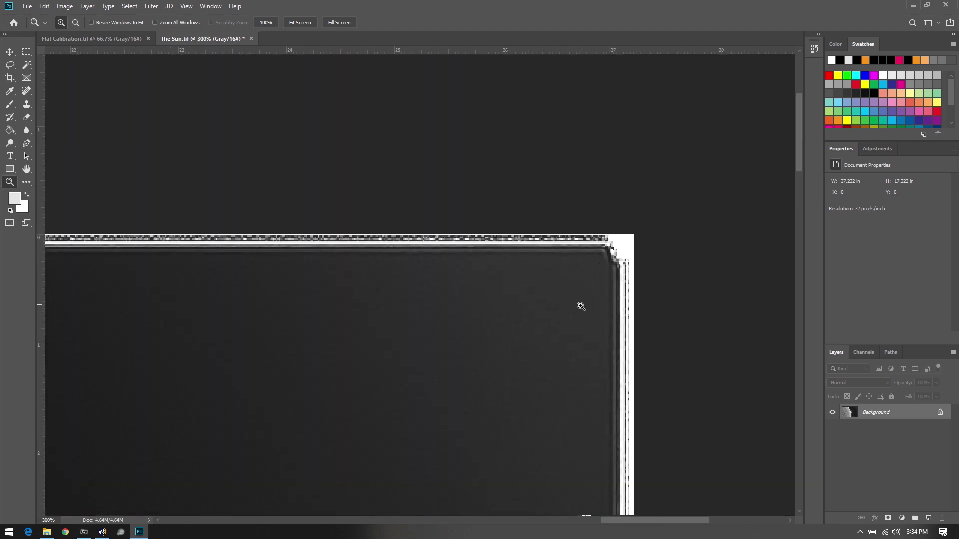
mouse_move(328, 373)
left_mouse_down()
mouse_move(389, 356)
mouse_move(325, 366)
left_mouse_up()
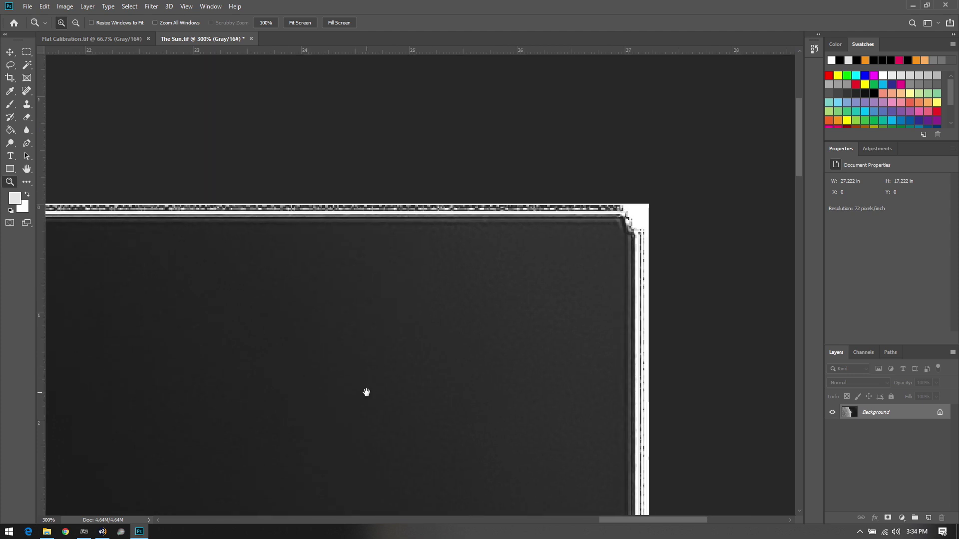
scroll(366, 391, "down", 3)
left_click_drag(419, 414, 450, 372)
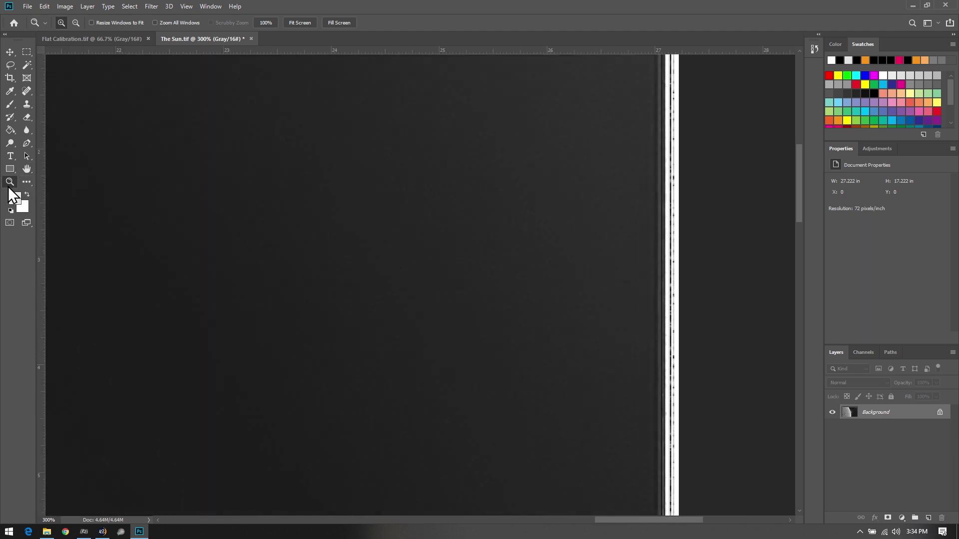
Crop the artifact borders off all sides, leaving the image about 26.3 × 16.3 in
double_click(9, 187)
double_click(26, 169)
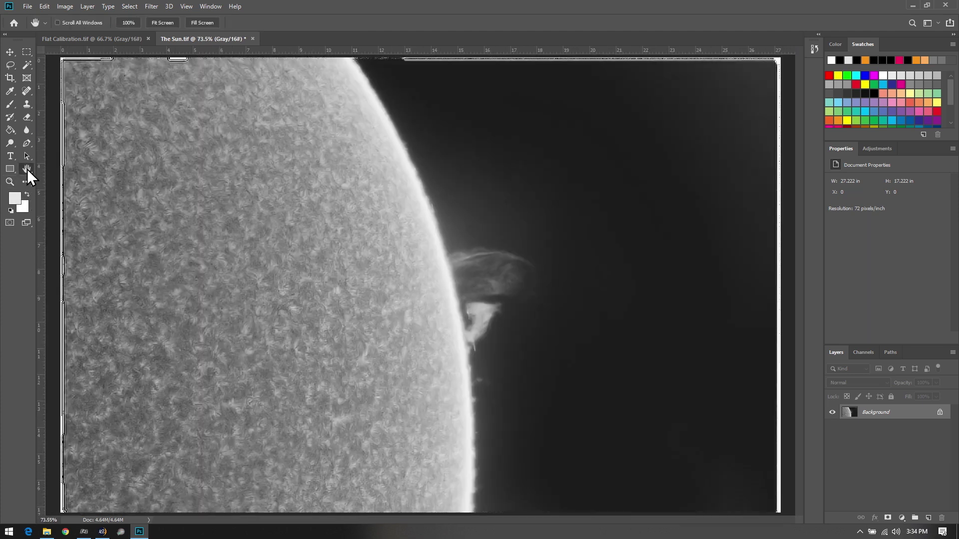
left_click(10, 182)
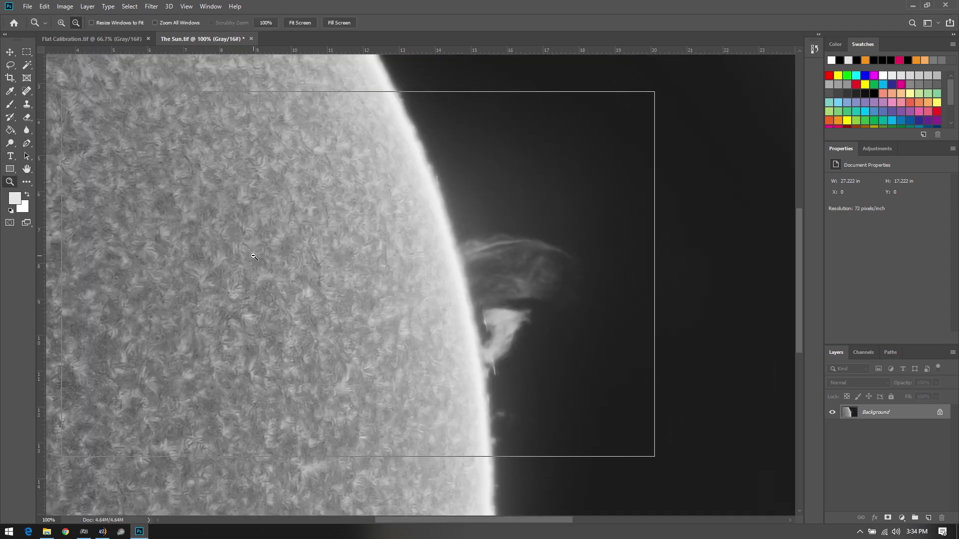
left_click(253, 252, "alt")
left_click(253, 251, "alt")
left_click_drag(252, 252, 347, 287)
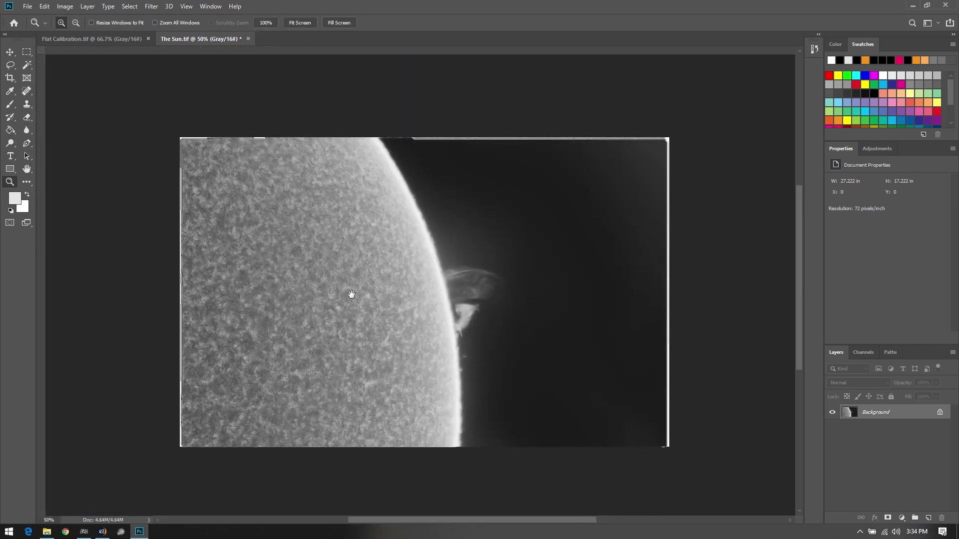
left_click(9, 77)
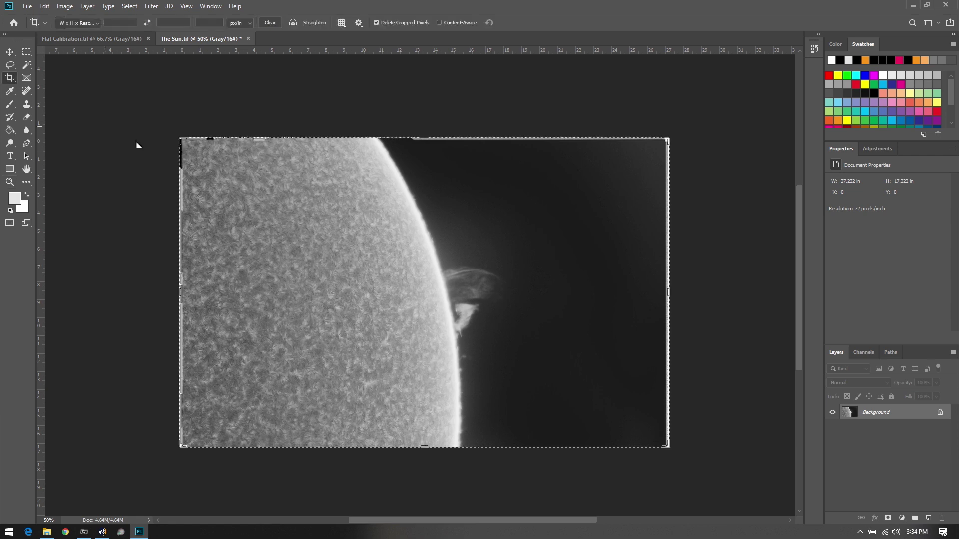
left_click_drag(181, 138, 186, 147)
key("Return")
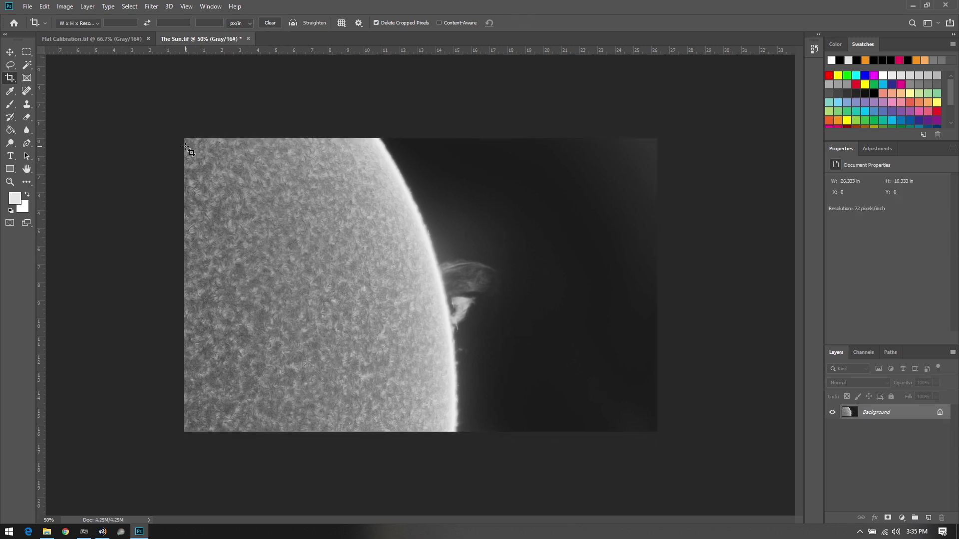
left_click(11, 53)
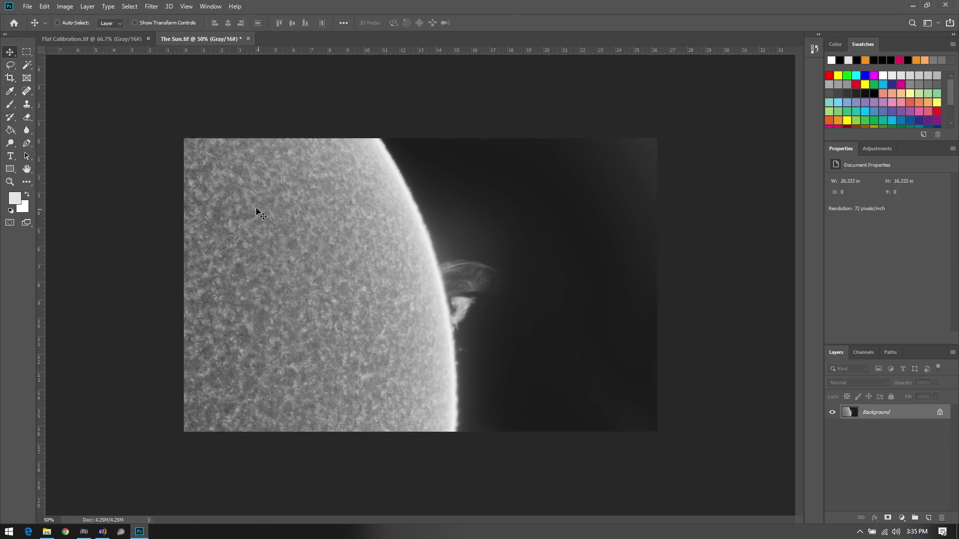
key("z")
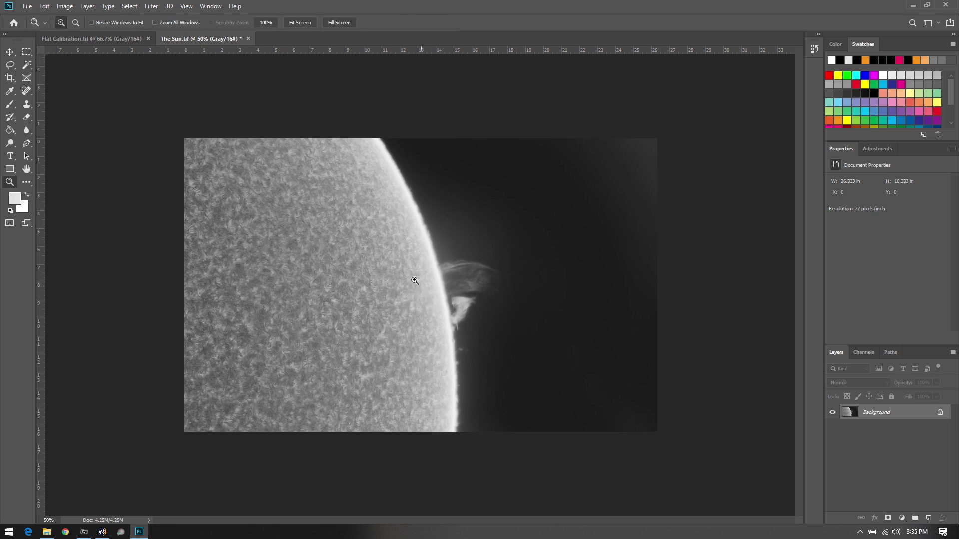
left_click(10, 53)
left_click(159, 5)
mouse_move(168, 176)
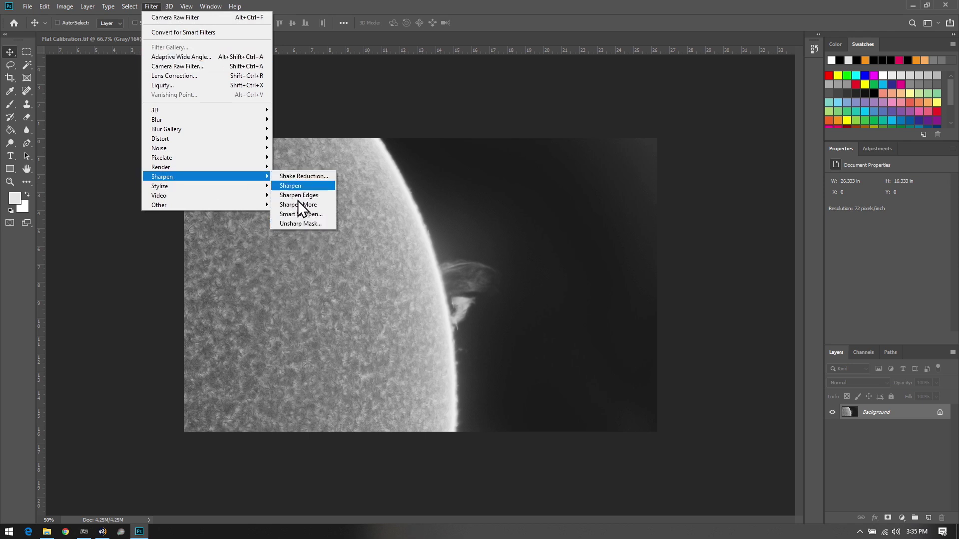
left_click(357, 107)
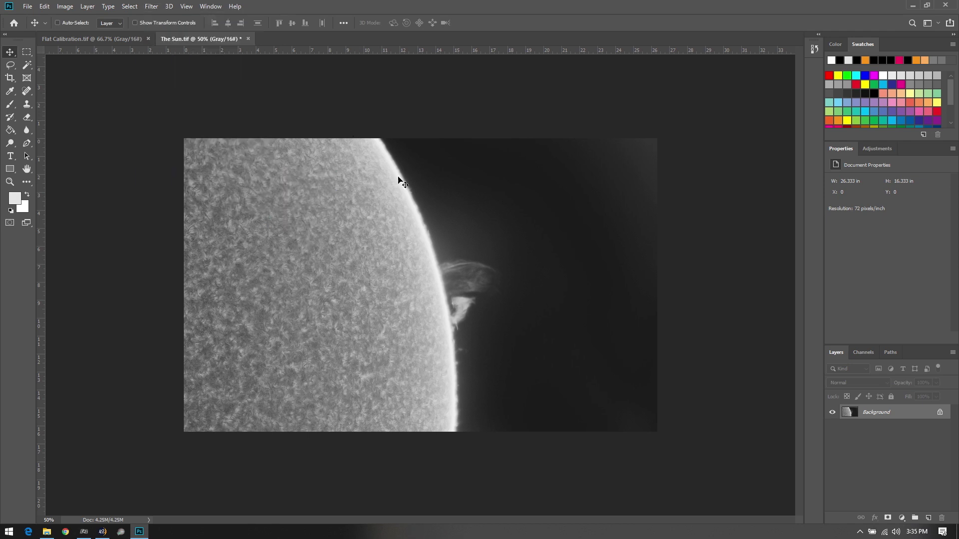
Select the whole image and duplicate it onto a new layer above the background
key("z")
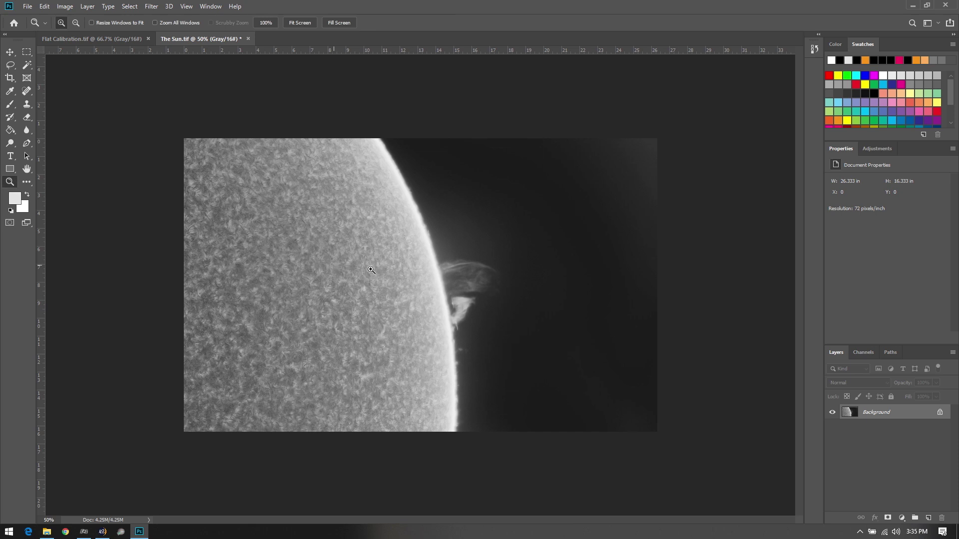
left_click(334, 266)
left_click(10, 52)
key("ctrl+a")
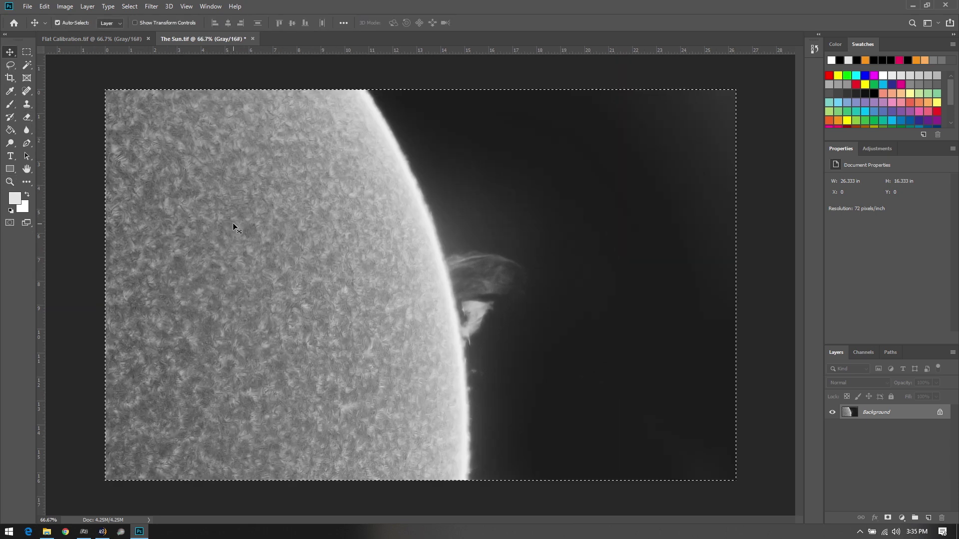
key("ctrl+j")
left_click_drag(310, 258, 322, 267)
left_click(833, 413)
left_click(831, 415)
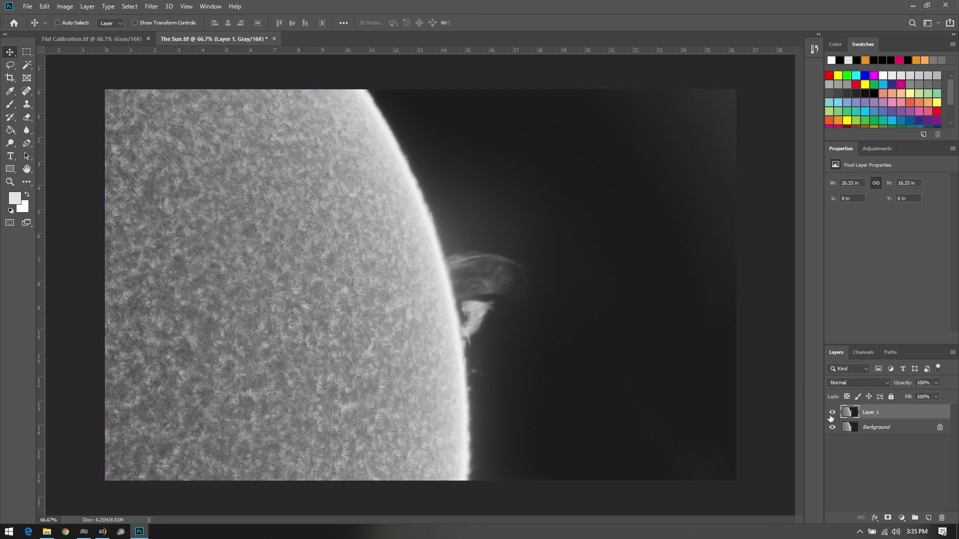
Start an Emboss filter on the duplicate layer and turn its light angle away from -90°, keeping the solar limb in view
left_click(154, 8)
mouse_move(182, 187)
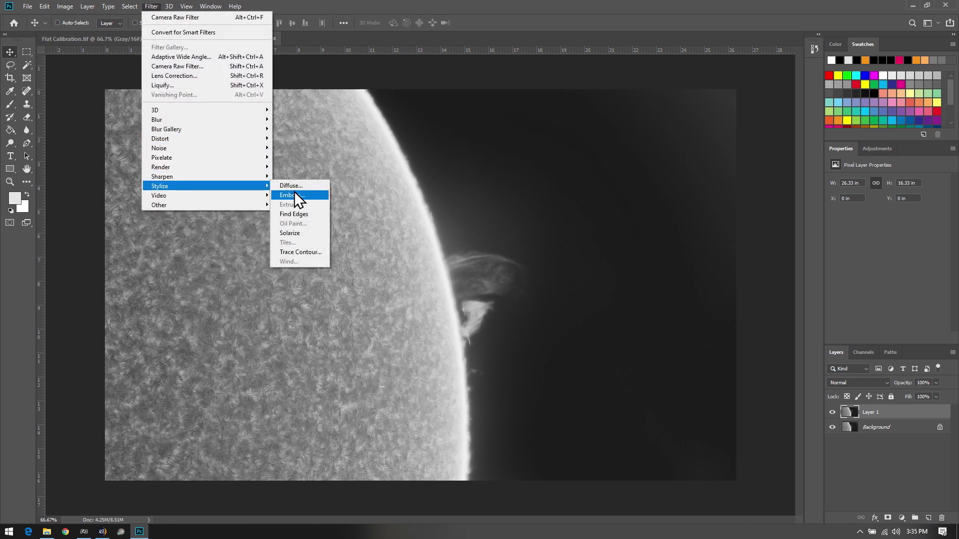
left_click(317, 195)
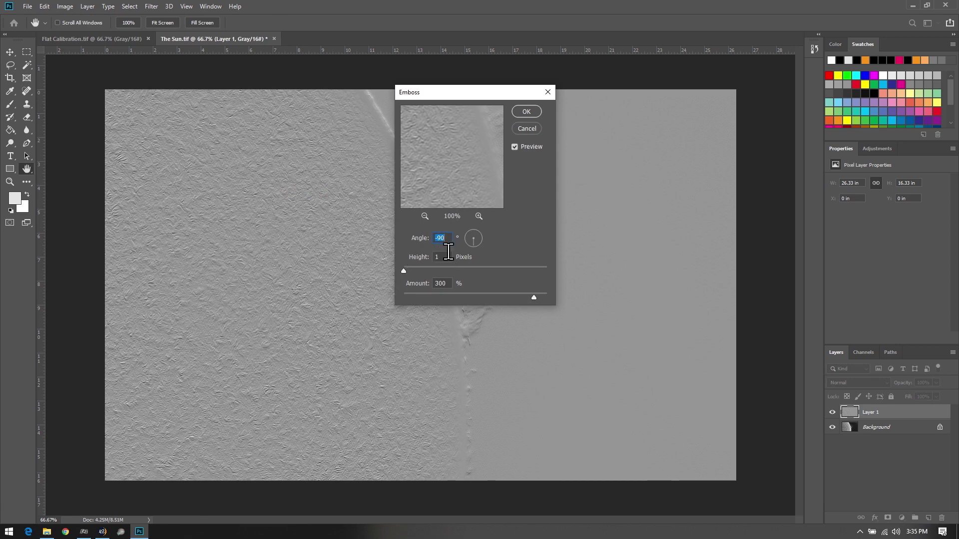
left_click_drag(476, 232, 481, 238)
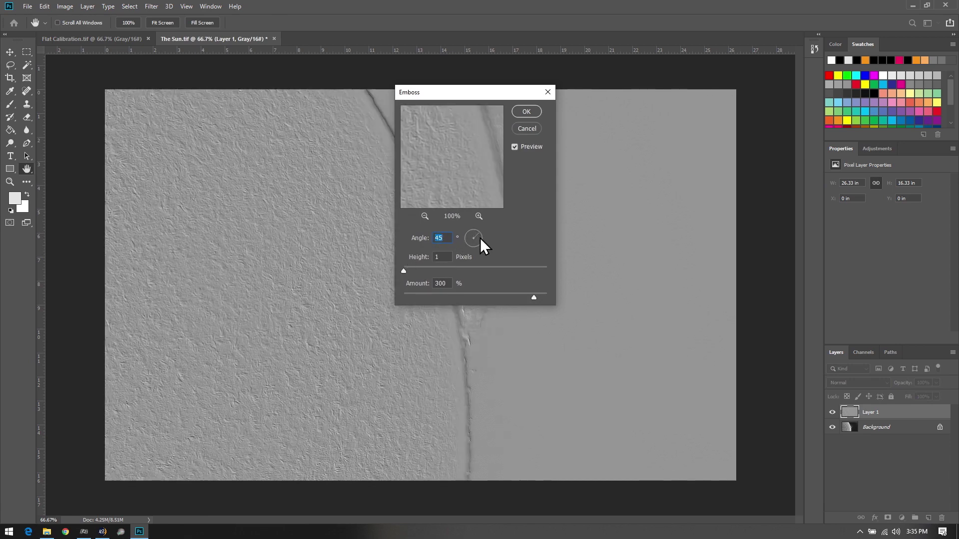
left_click_drag(465, 95, 598, 105)
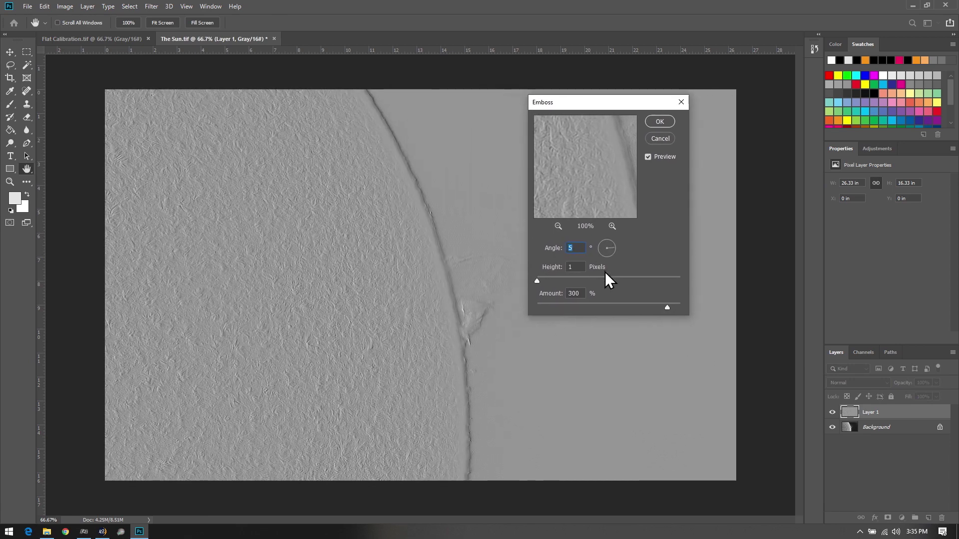
Try different emboss light angles, including -180°, -8° and -100°, and compare their effect on the limb and surface
left_click(612, 248)
left_click(599, 247)
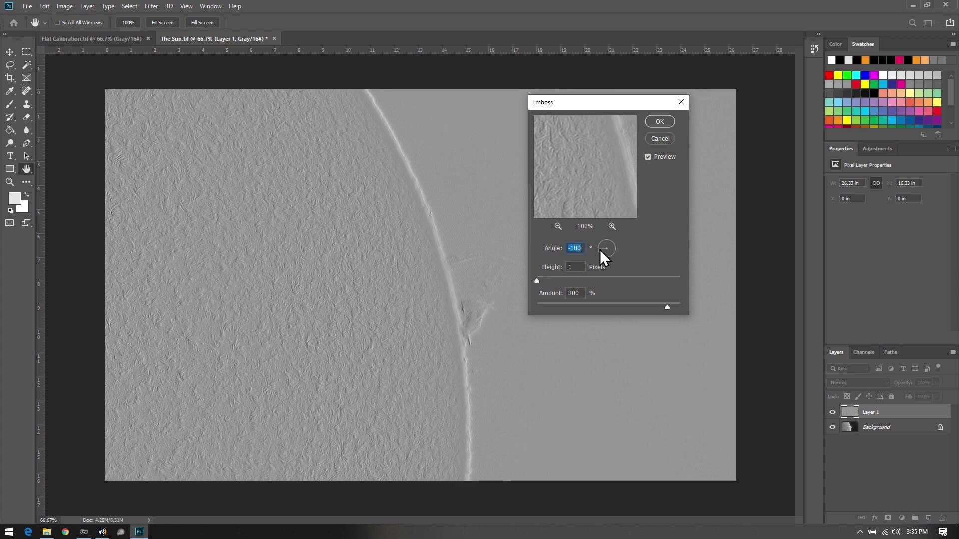
left_click(616, 250)
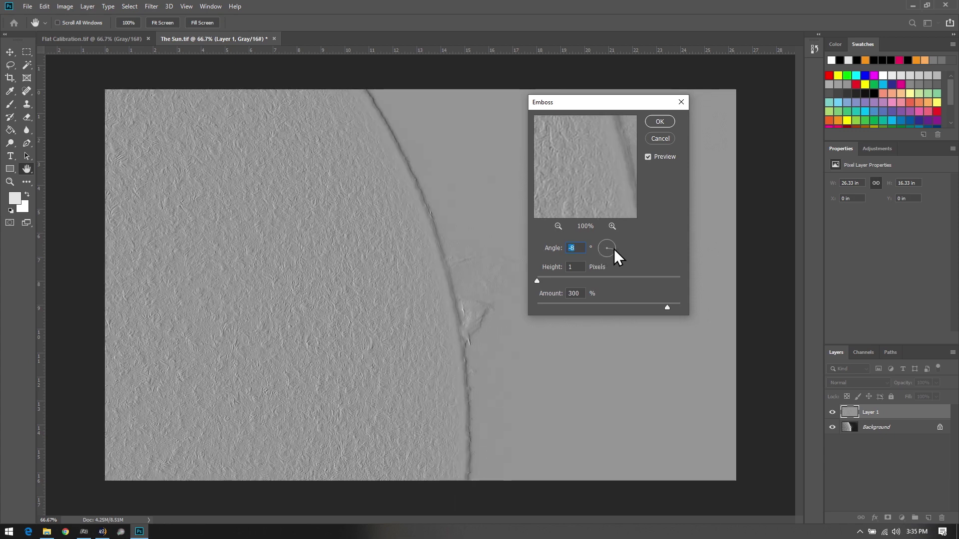
left_click(614, 246)
left_click(614, 252)
left_click(614, 249)
left_click_drag(605, 252, 606, 257)
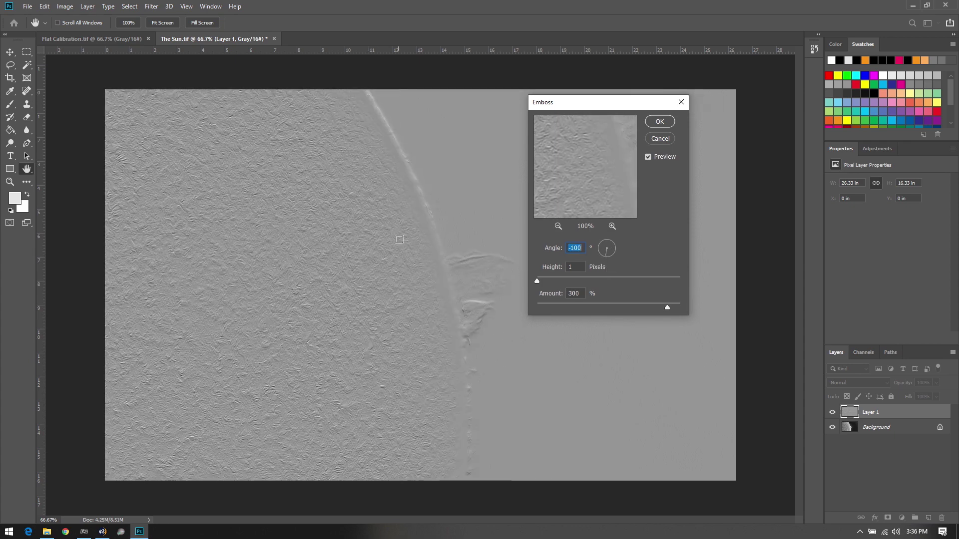
Apply the emboss with the angle set to 0° and change the embossed layer's blending mode to Soft Light
key("BackSpace")
type("0")
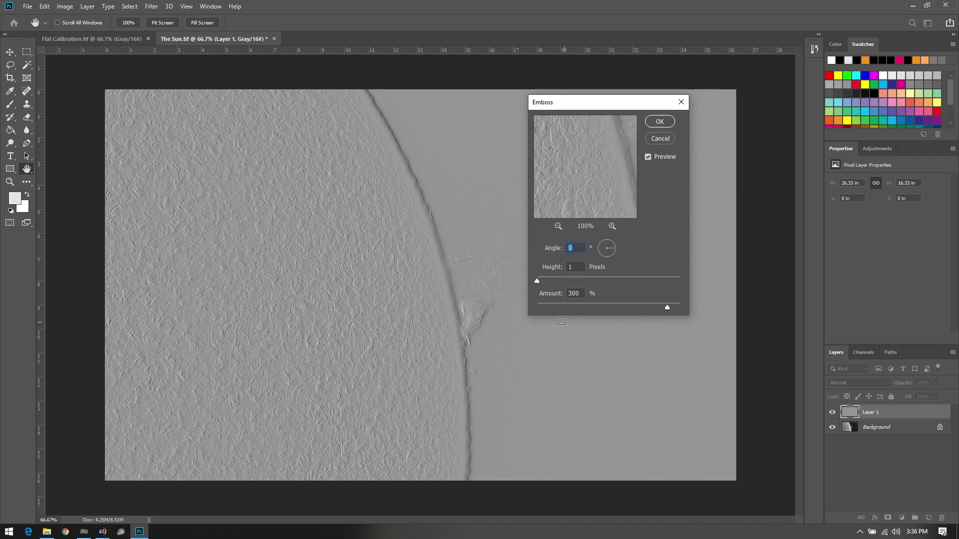
left_click(668, 123)
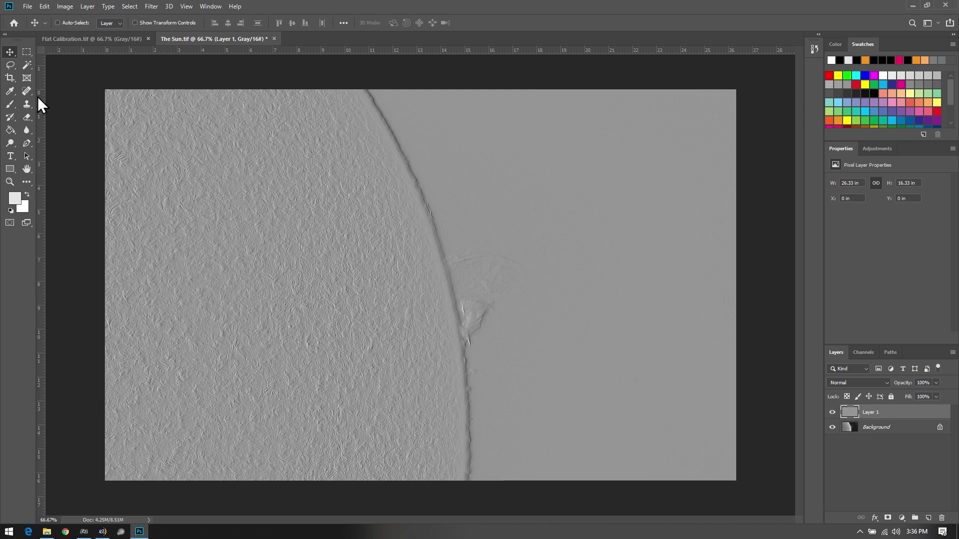
left_click(890, 383)
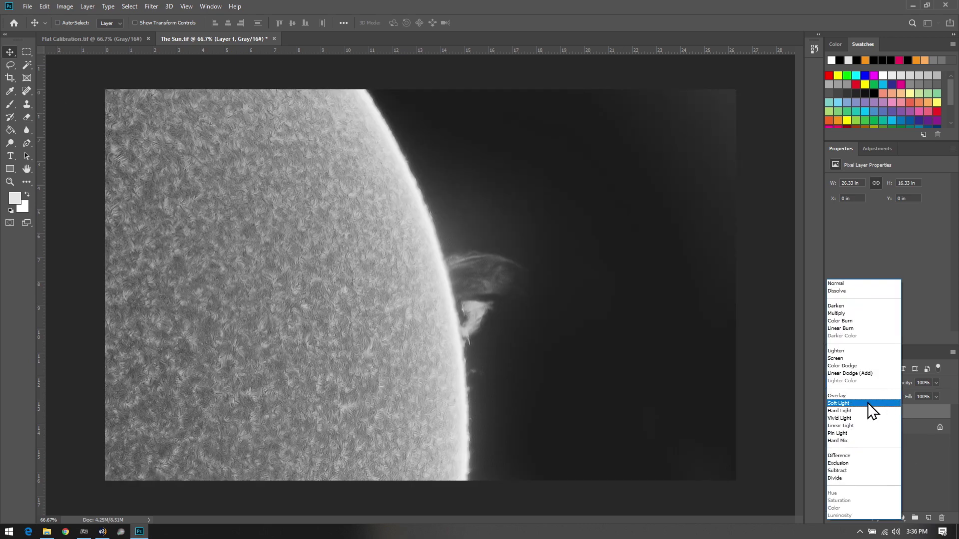
left_click(868, 403)
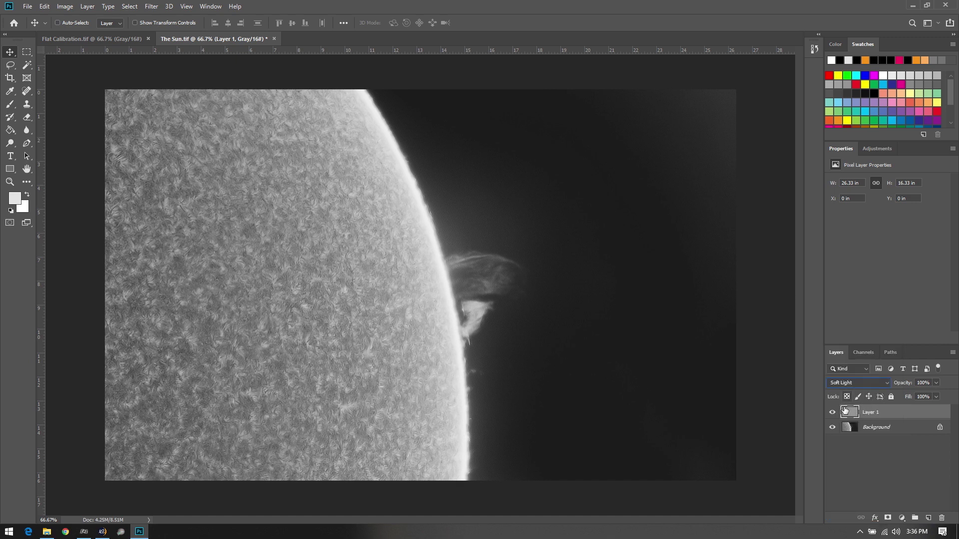
Compare the Sun's surface detail with and without the embossed layer by toggling its visibility repeatedly
left_click(830, 414)
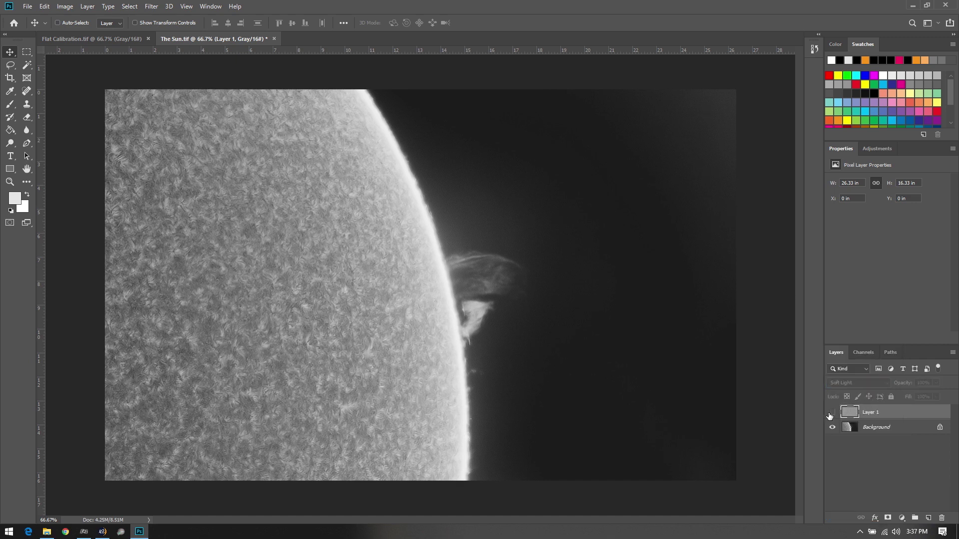
left_click(830, 414)
left_click(830, 414)
left_click(830, 414)
left_click(831, 414)
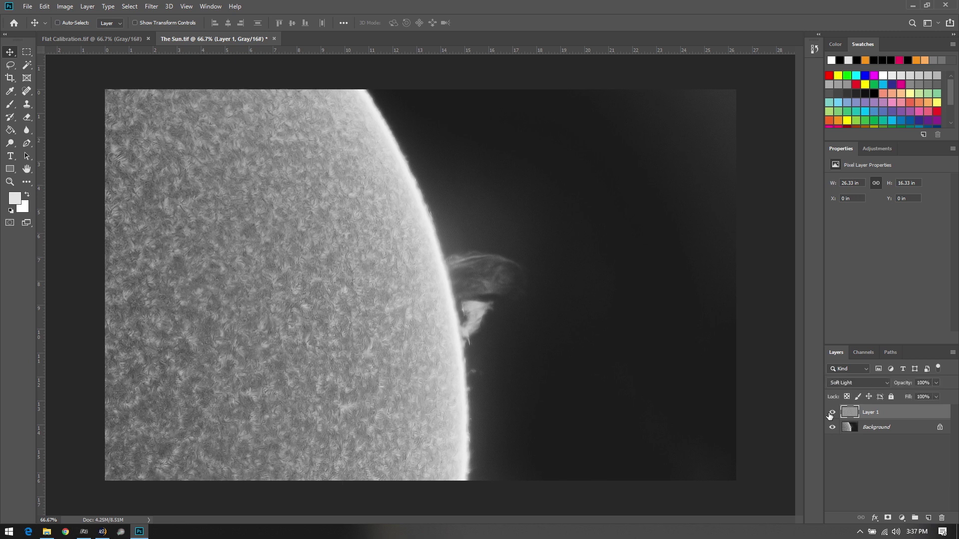
left_click(832, 414)
left_click(831, 413)
left_click(831, 414)
left_click(831, 414)
left_click(831, 413)
left_click(831, 414)
Examine the prominence, limb and surface texture of the blended image at 100%, then check the whole frame
key("z")
left_click(314, 301)
left_click(26, 169)
left_click_drag(285, 251, 387, 293)
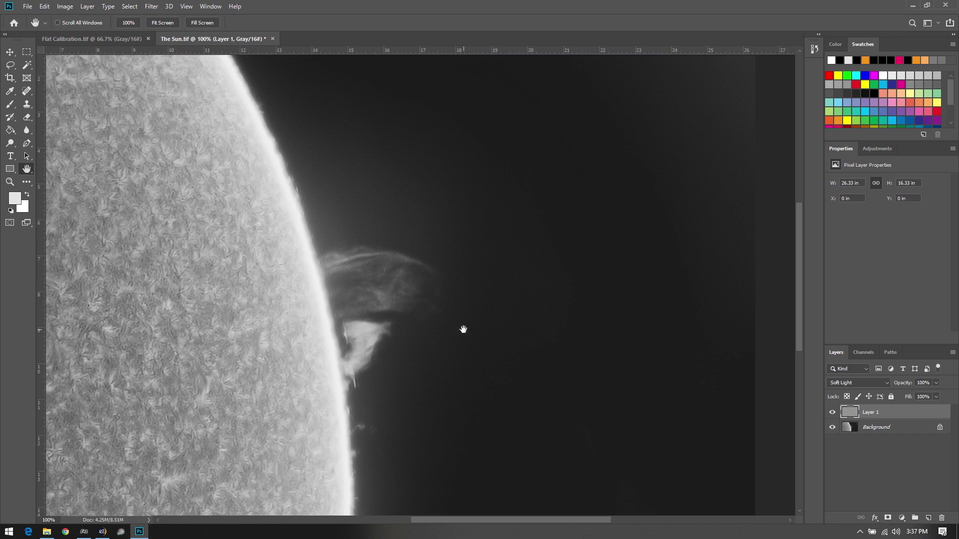
left_click_drag(463, 329, 586, 331)
left_click_drag(430, 359, 539, 295)
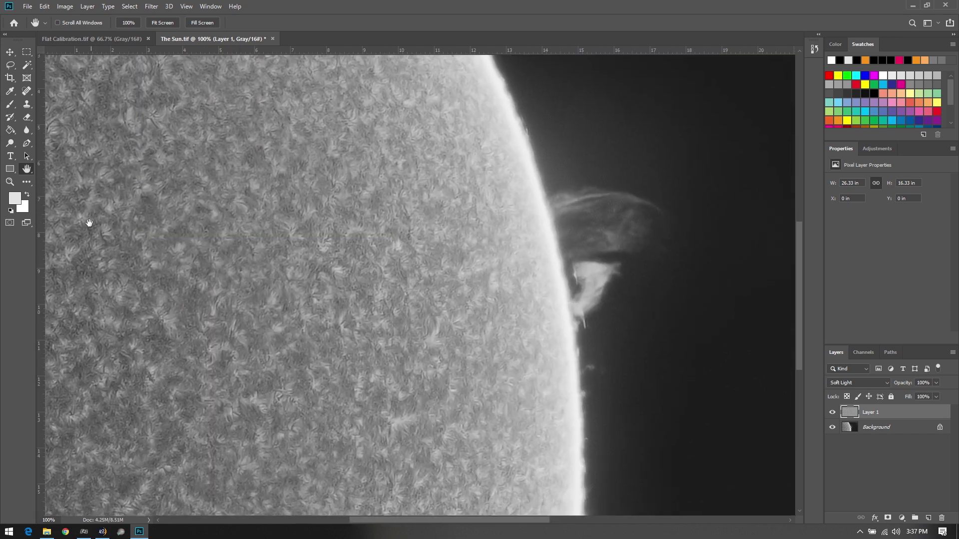
left_click(10, 182)
left_click(216, 226, "alt")
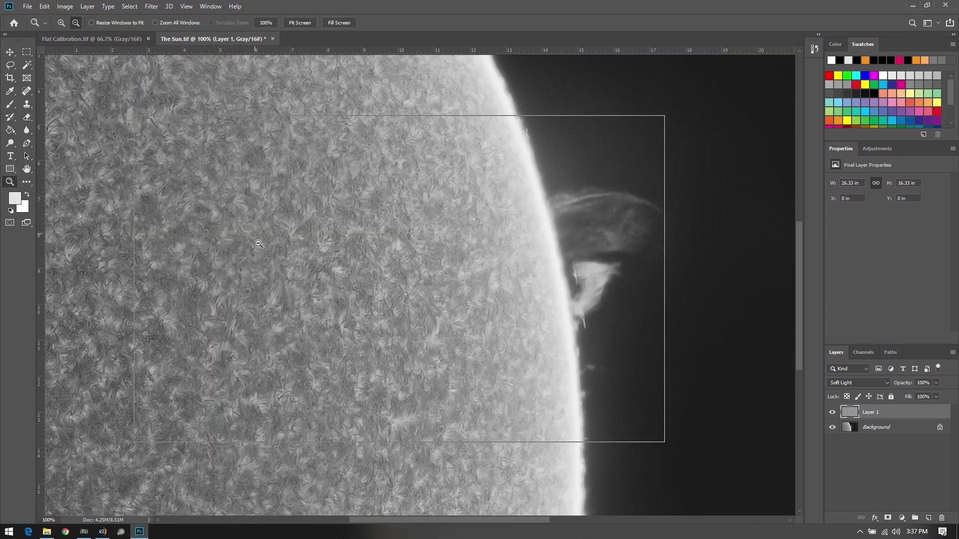
left_click_drag(296, 251, 299, 289)
key("ctrl+r")
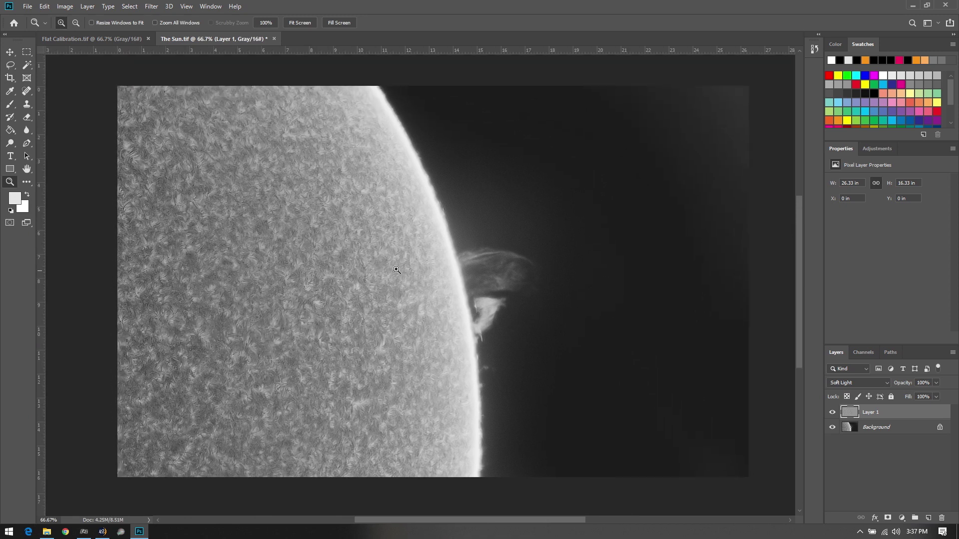
Combine the embossed layer and the background into one smart object
left_click(11, 51)
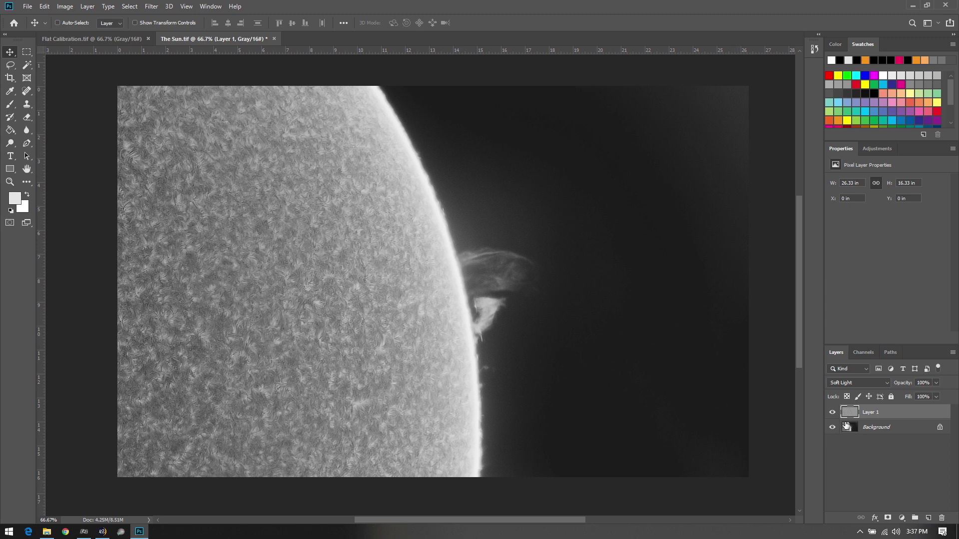
left_click(849, 466)
left_click(885, 415)
left_click(885, 427, "shift")
right_click(885, 425)
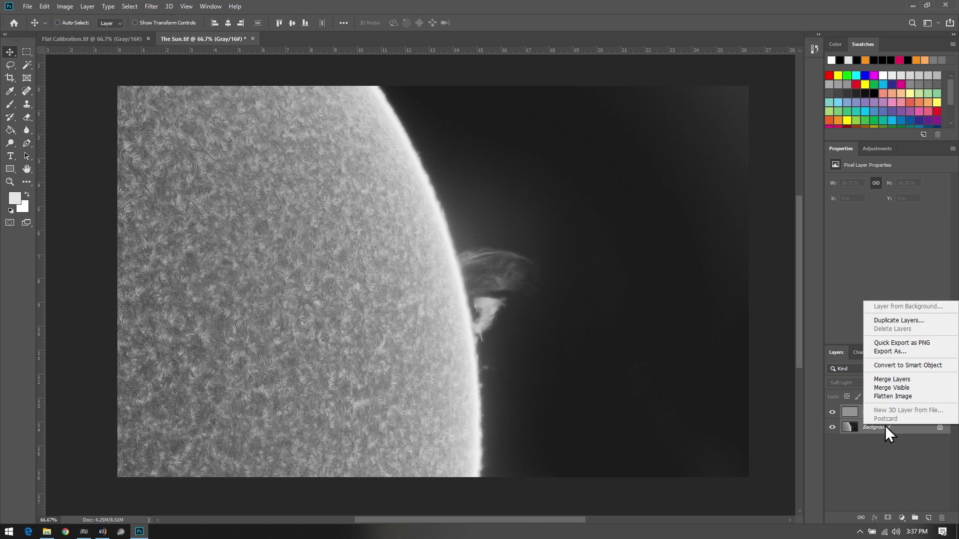
left_click(889, 366)
left_click(857, 459)
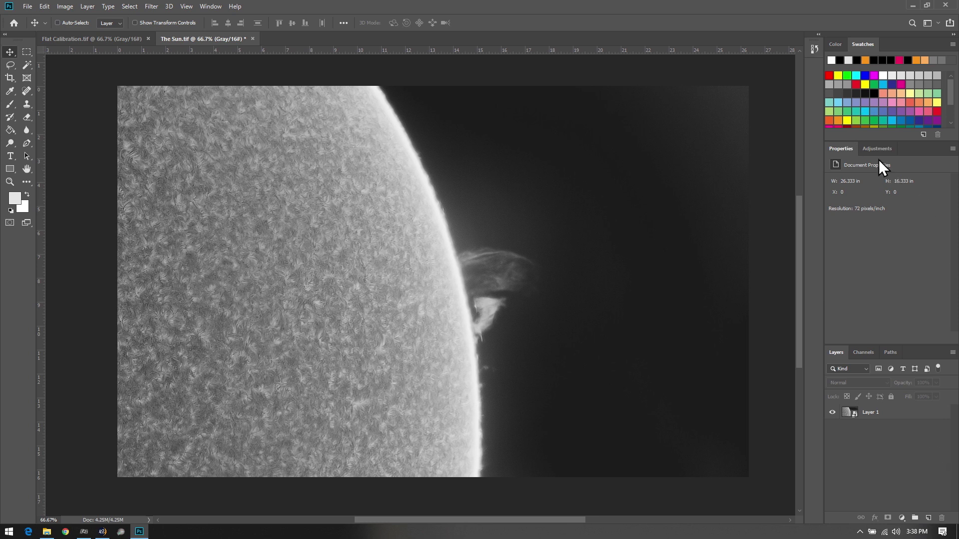
Convert the grayscale image to RGB color mode without rasterizing the smart object
left_click(69, 7)
mouse_move(72, 22)
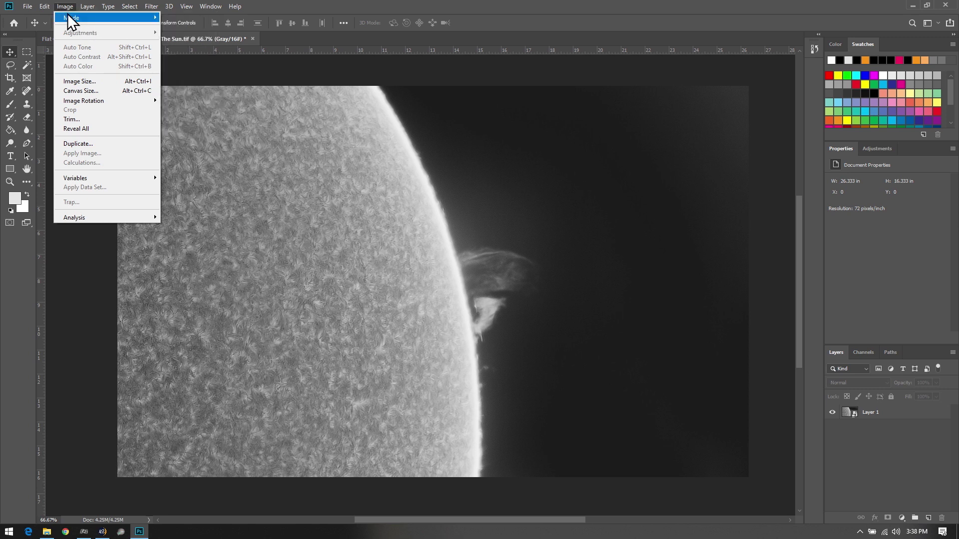
left_click(185, 55)
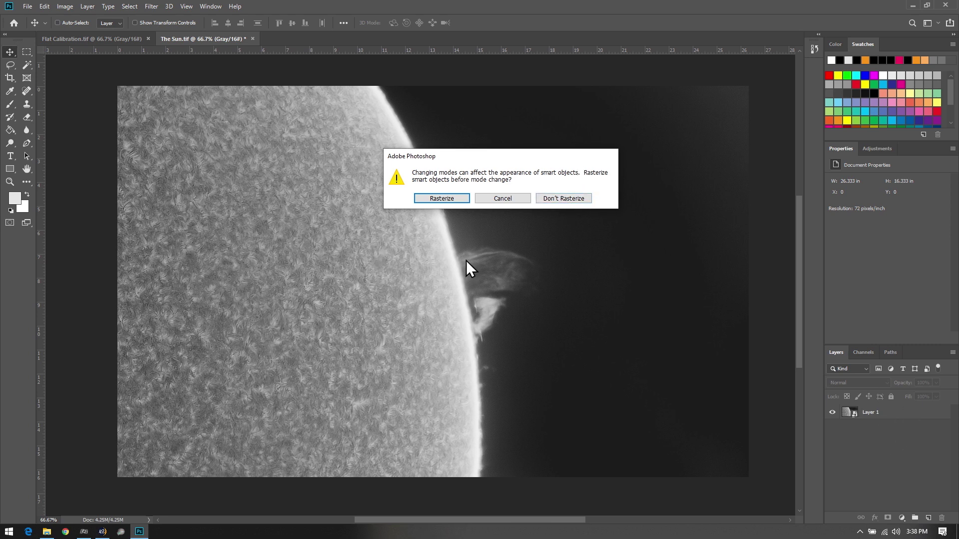
left_click(574, 199)
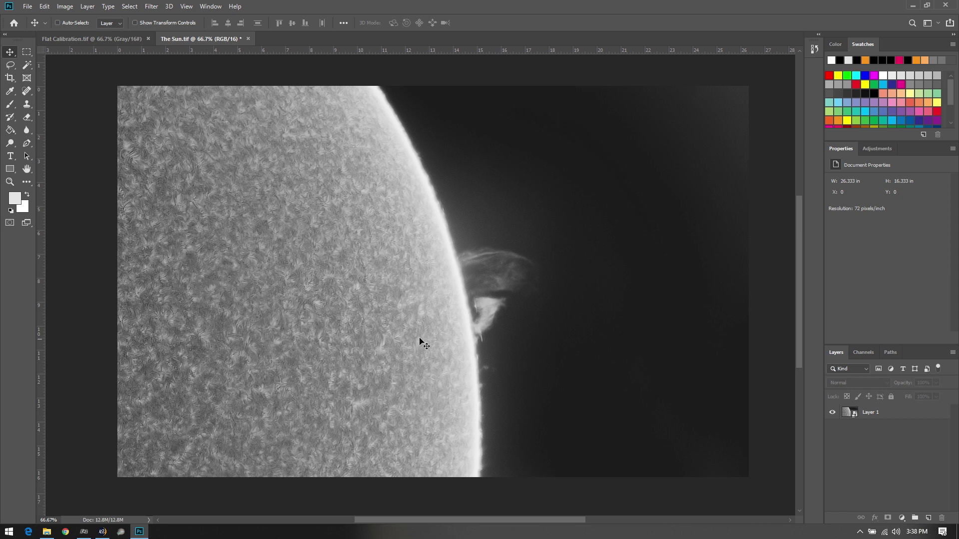
Add a Curves adjustment layer and raise the red channel's curve to input 39, output 96
left_click(872, 149)
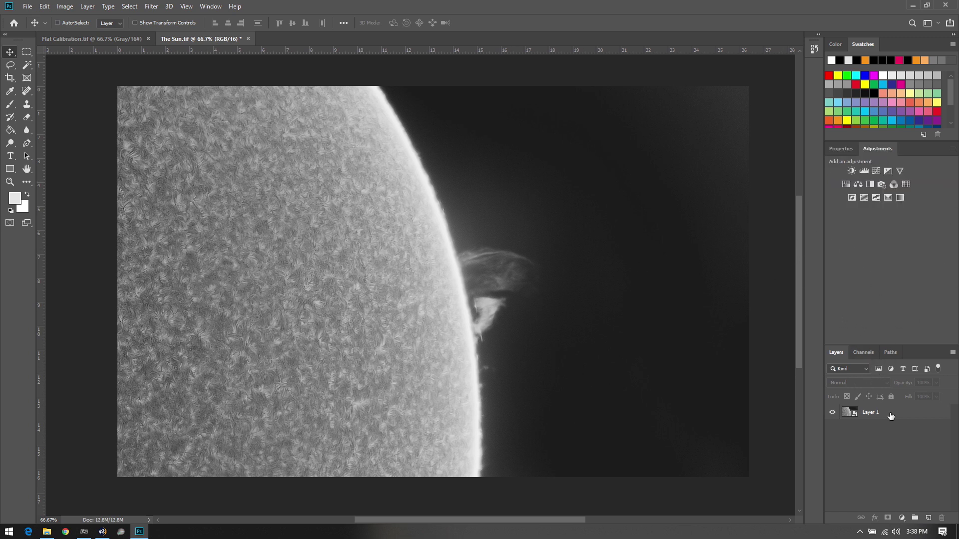
left_click(875, 169)
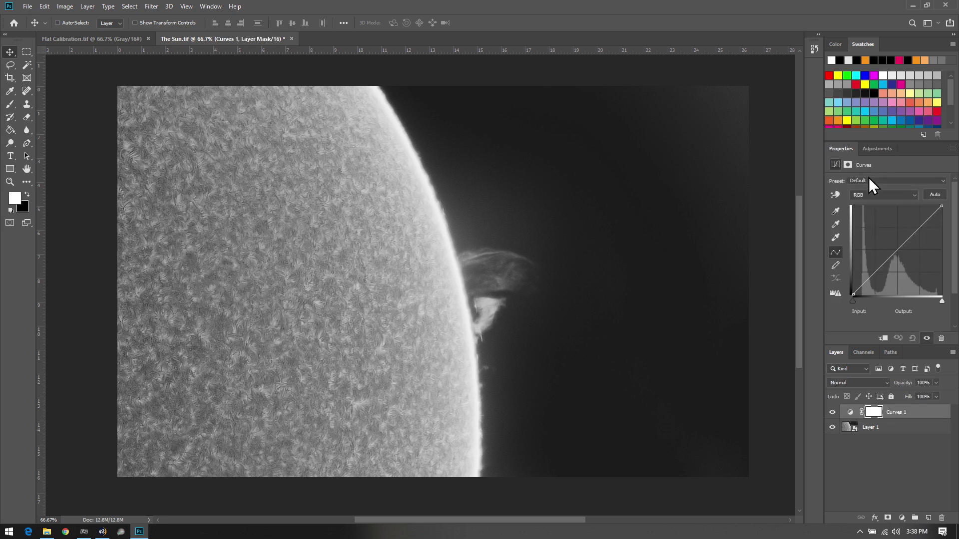
left_click(855, 196)
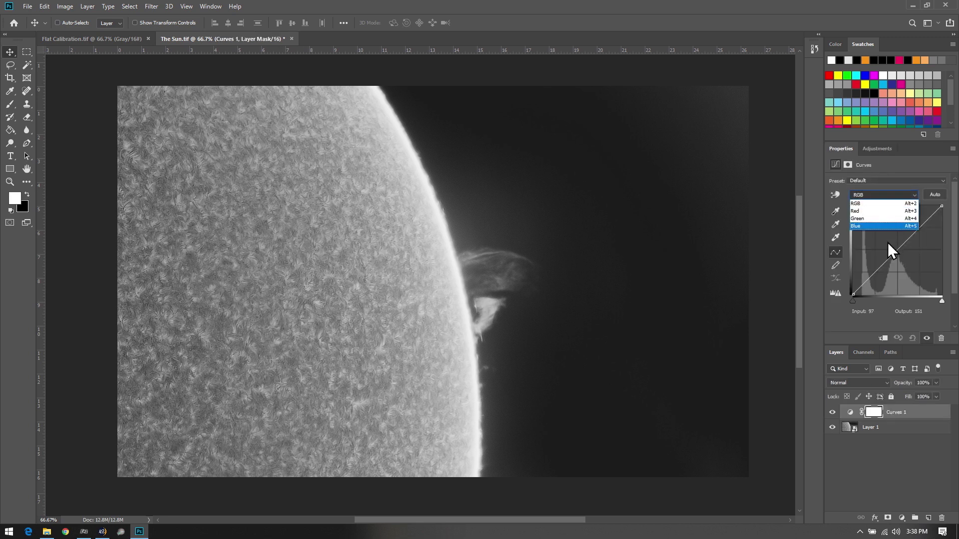
left_click(873, 212)
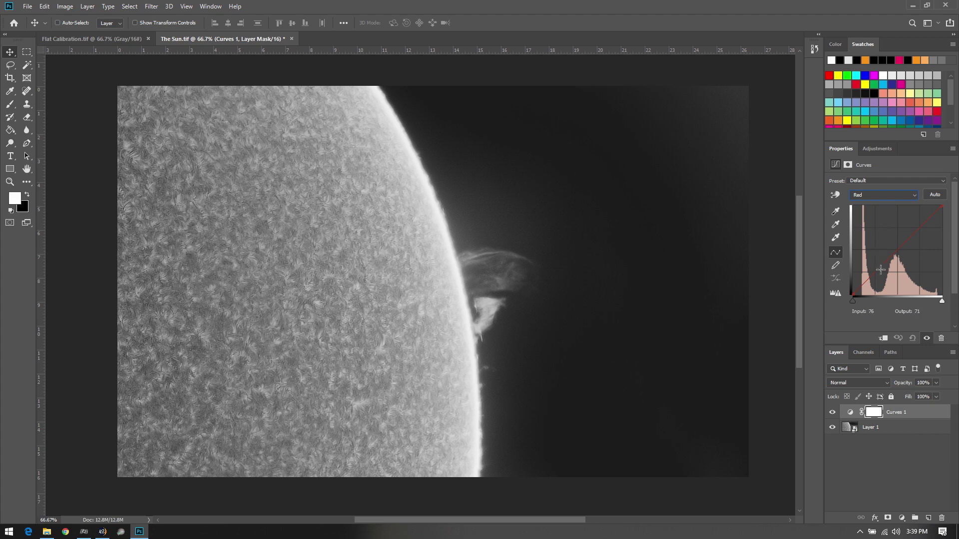
mouse_move(876, 272)
left_mouse_down()
mouse_move(865, 250)
mouse_move(866, 261)
left_mouse_up()
Lower the blue channel's curve to input 162, output 75
left_click(859, 194)
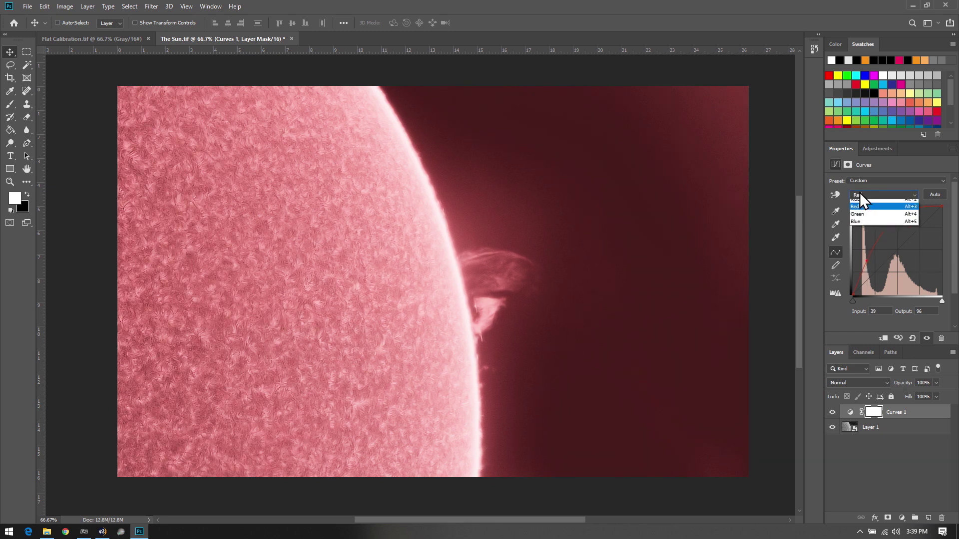
left_click(867, 227)
left_click_drag(896, 258, 909, 269)
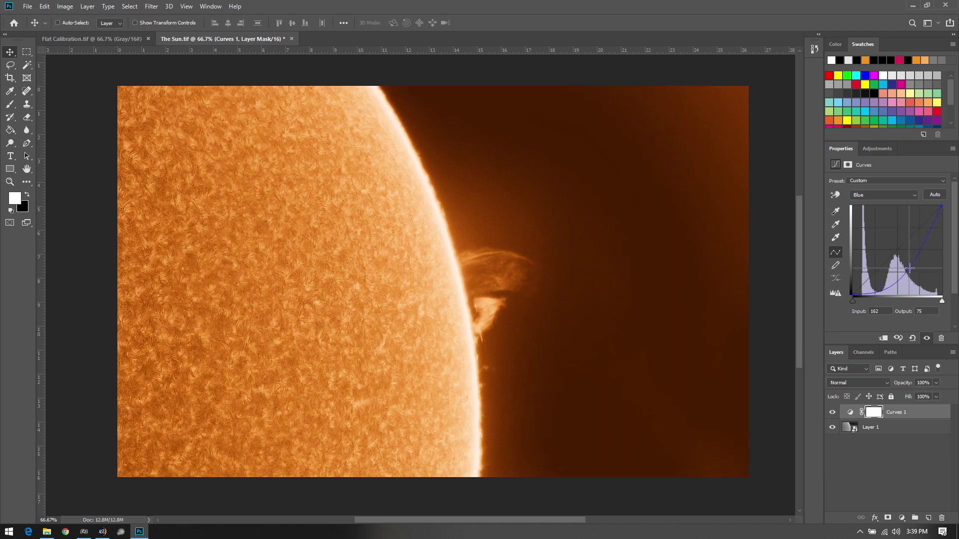
Review the red curve and move the blue channel's curve point to input 202, output 127
left_click(867, 195)
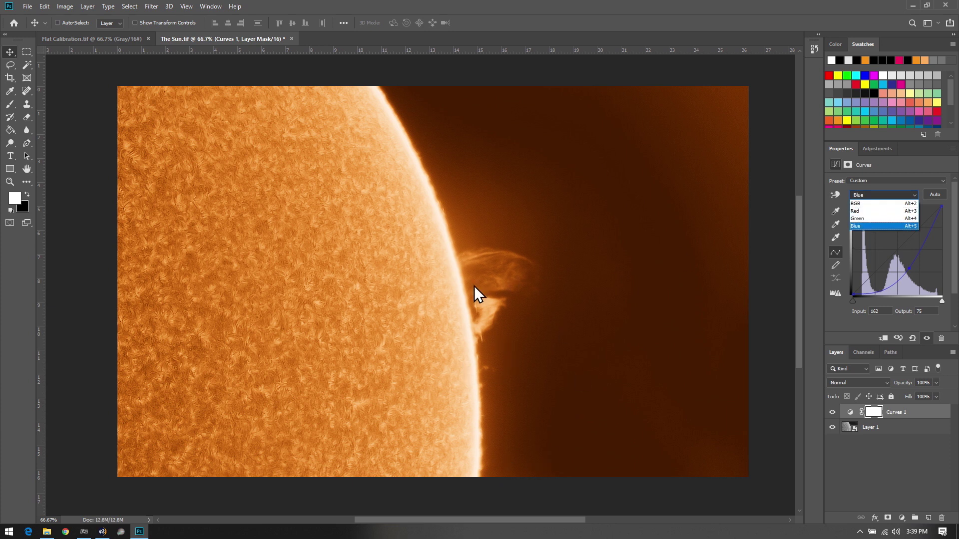
left_click(871, 211)
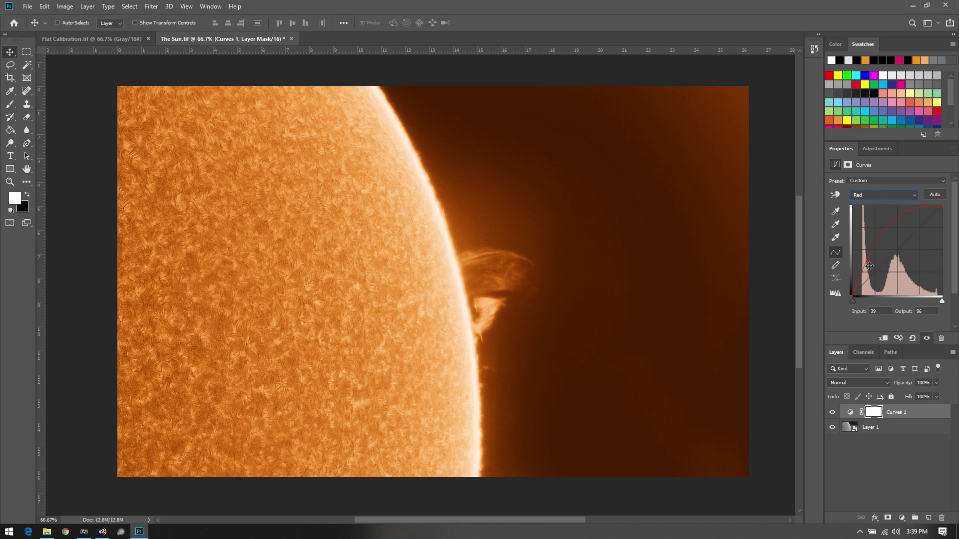
left_click(868, 193)
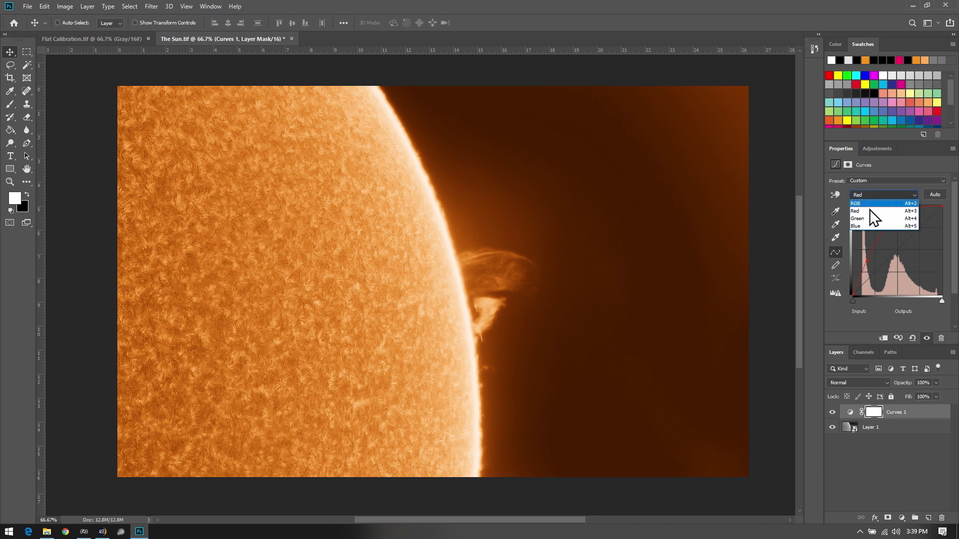
left_click(869, 228)
left_click(912, 269)
left_click_drag(912, 270, 941, 234)
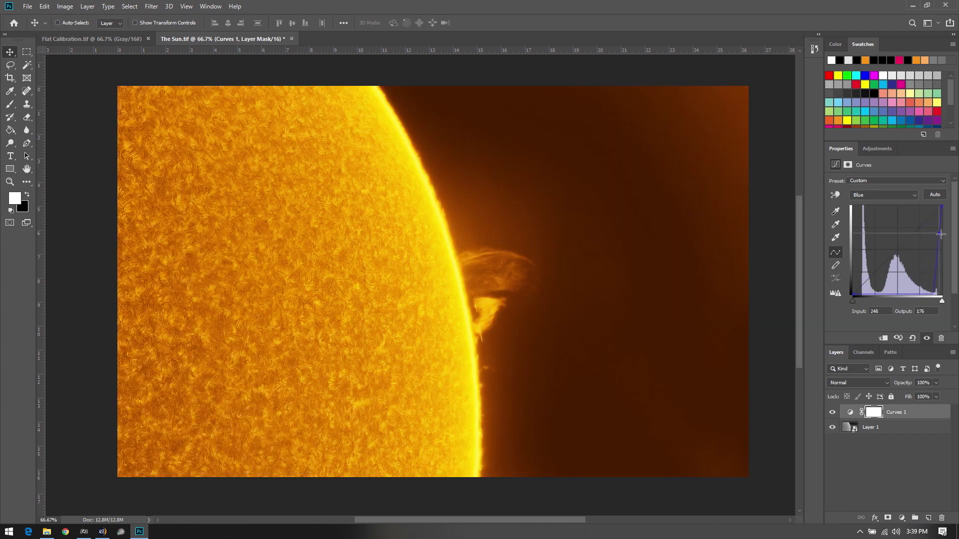
left_click_drag(941, 235, 925, 252)
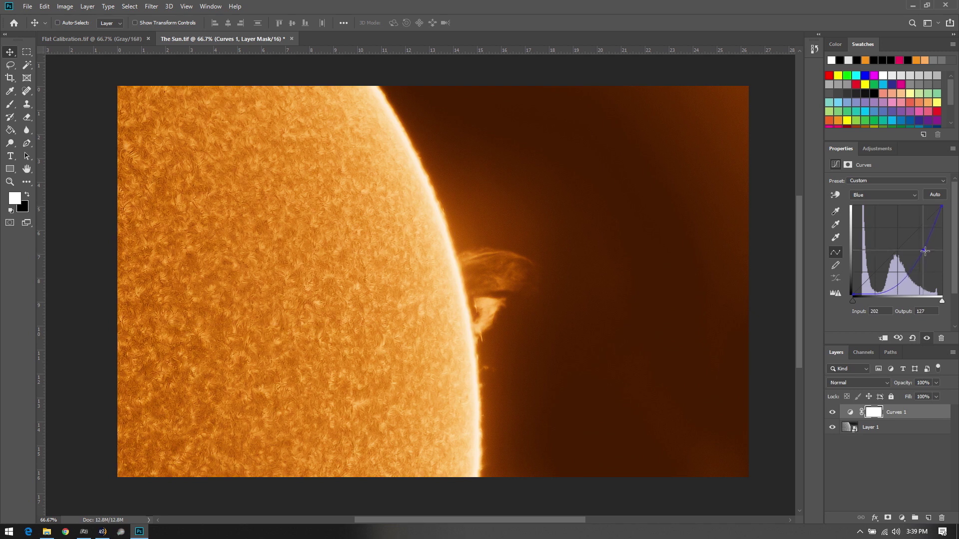
Shape the green channel's curve with a highlight point at input 189, output 213 and a lower point at input 108, output 78
left_click(870, 195)
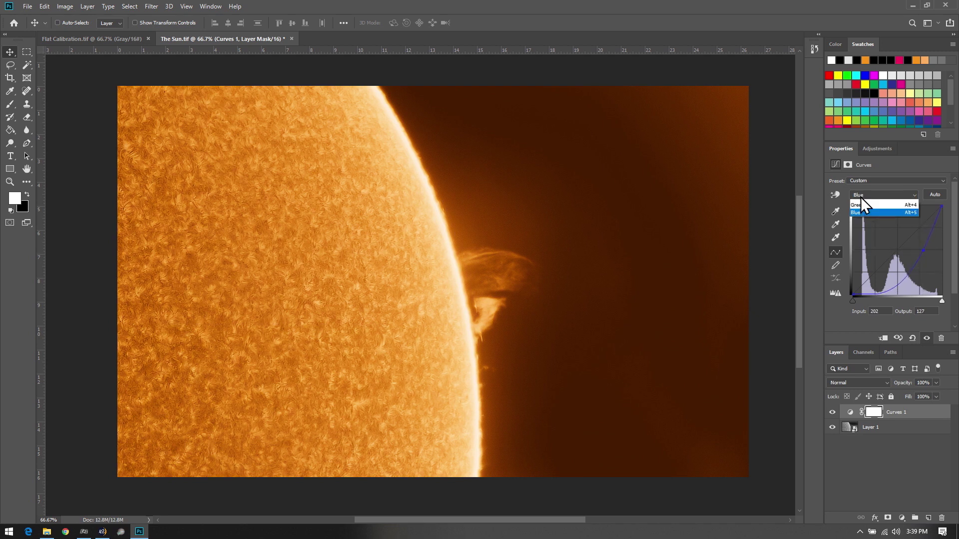
left_click(868, 219)
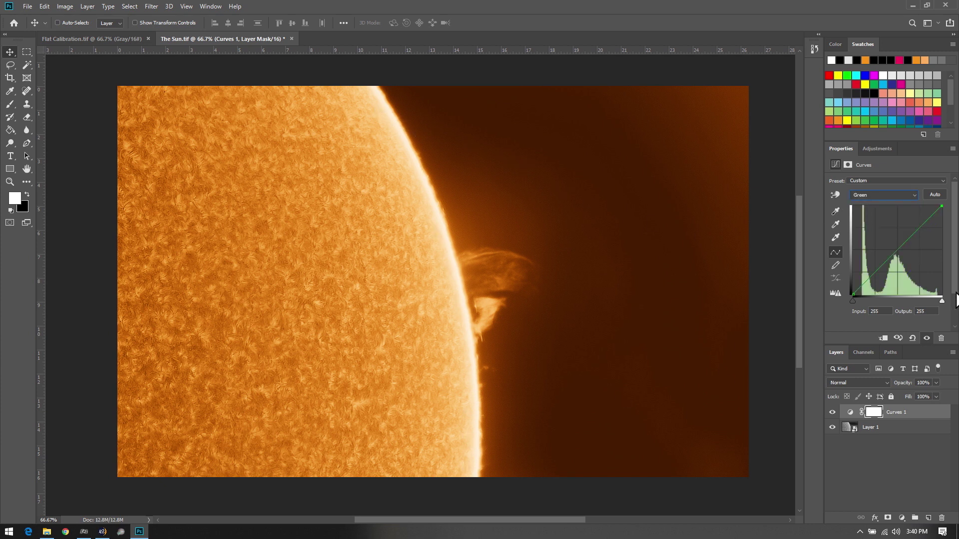
left_click_drag(922, 226, 919, 220)
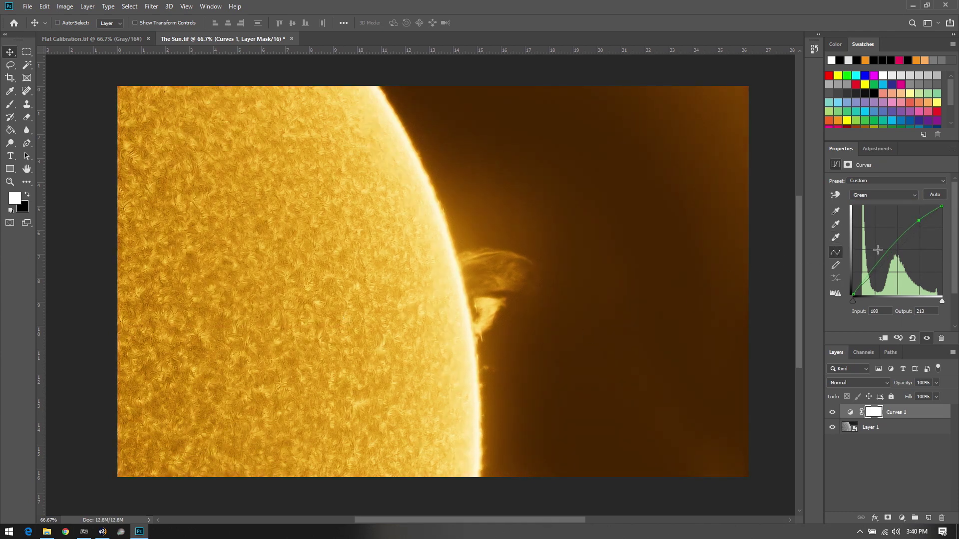
left_click_drag(883, 262, 891, 268)
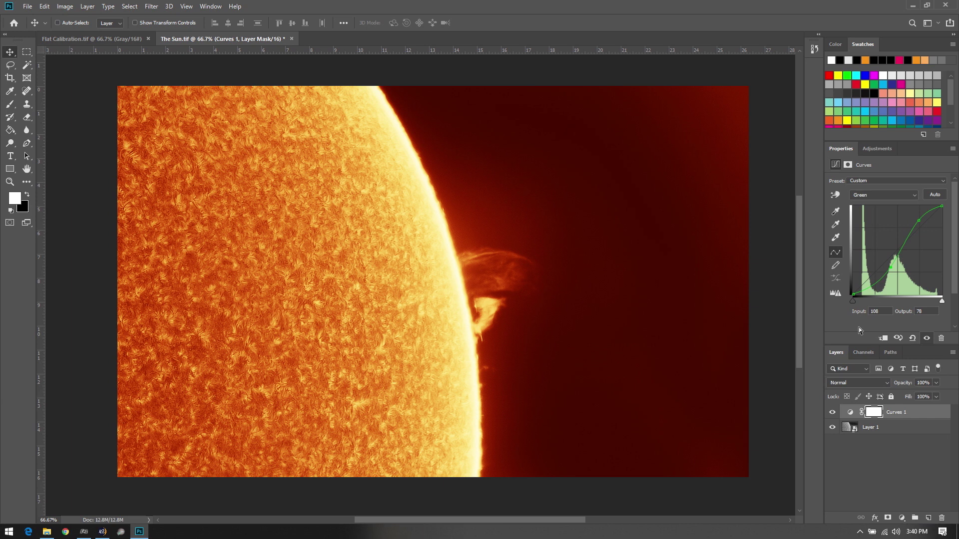
Darken the composite RGB curve by lowering a highlight point and placing a shadow point at input 71, output 49
left_click(870, 194)
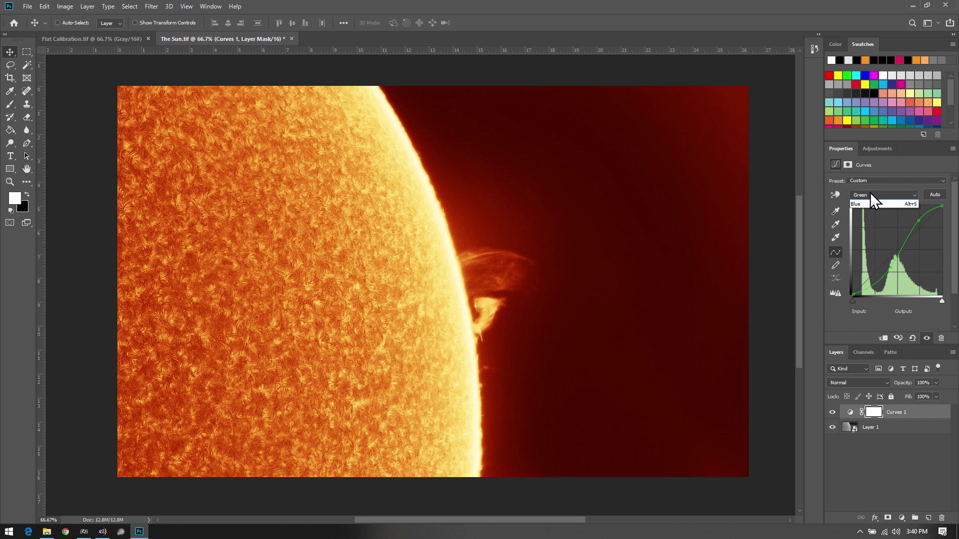
left_click(868, 204)
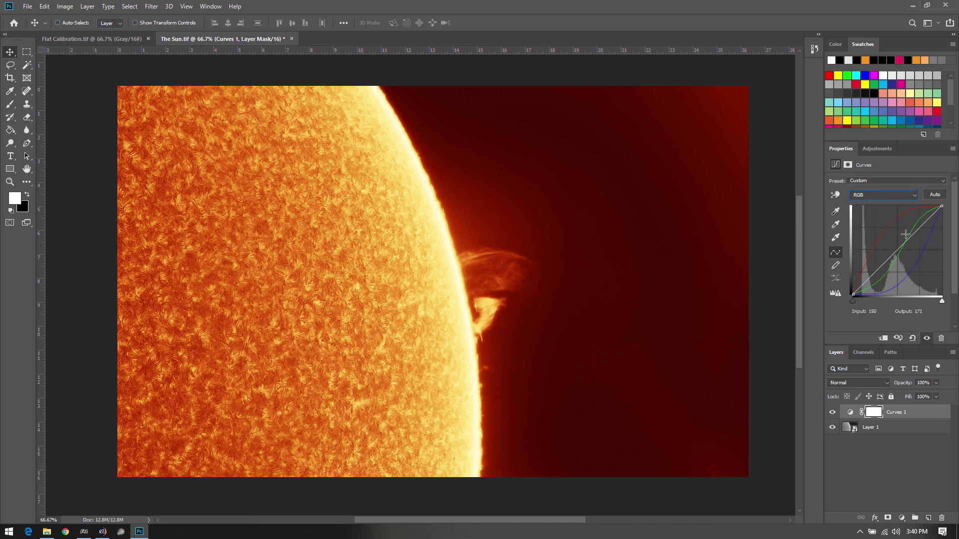
left_click_drag(914, 235, 915, 239)
left_click_drag(872, 278, 875, 280)
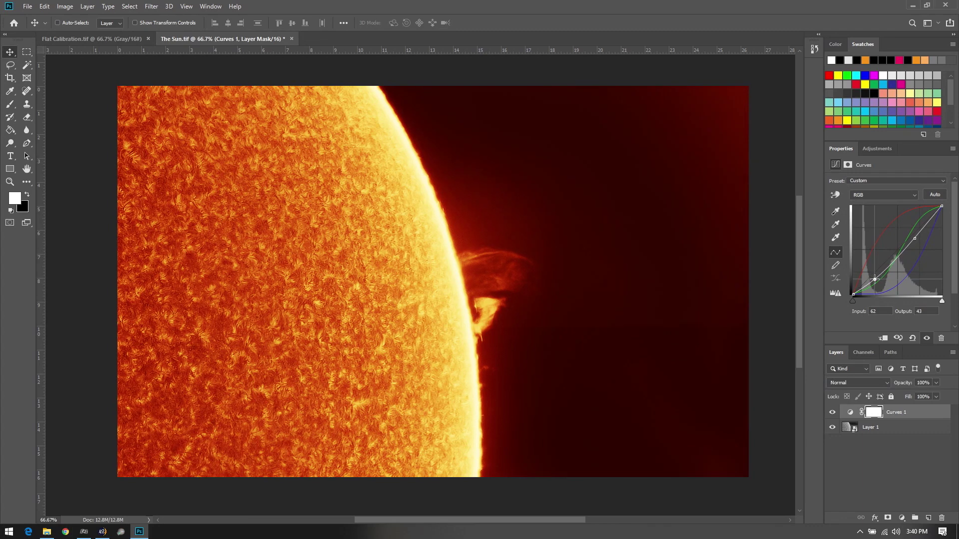
left_click_drag(914, 239, 921, 236)
left_click_drag(874, 280, 875, 278)
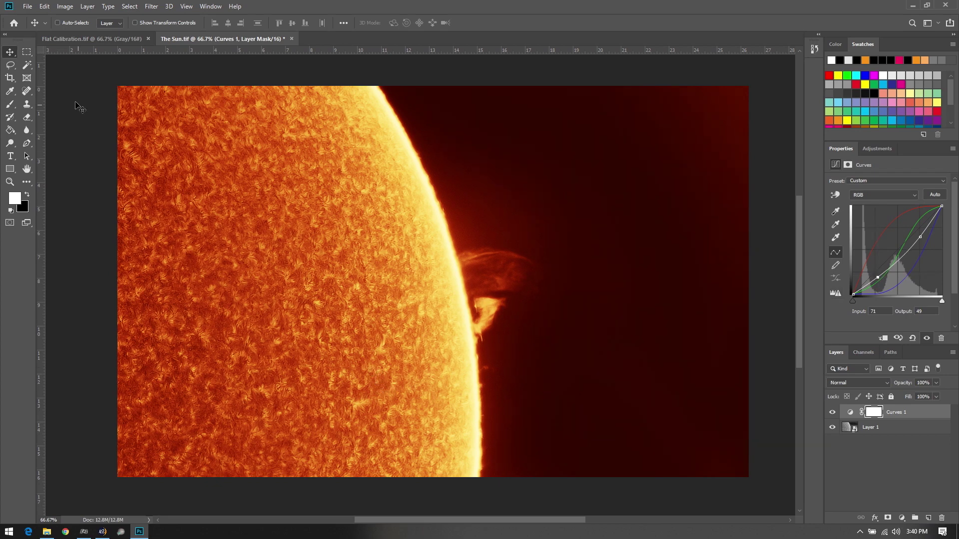
left_click(30, 6)
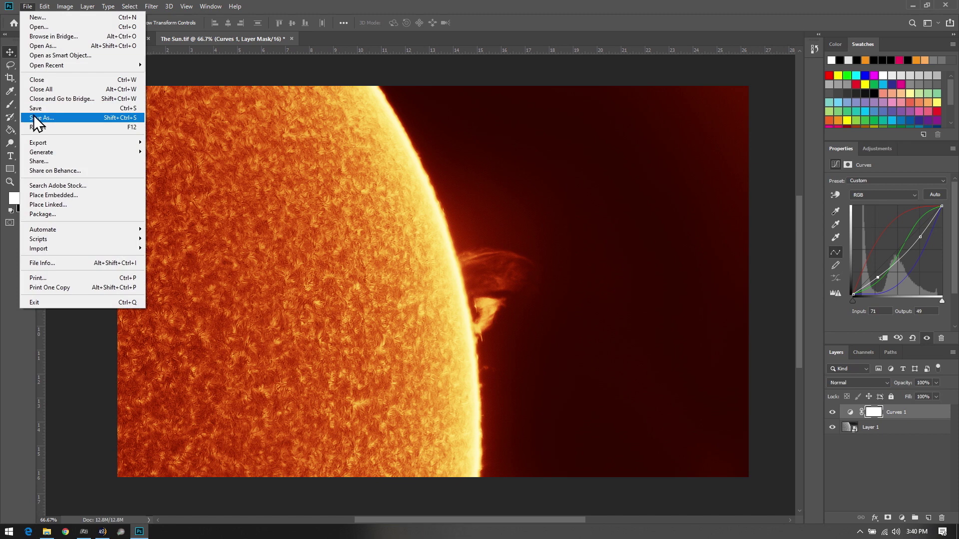
left_click(35, 117)
left_click(129, 417)
left_click(129, 418)
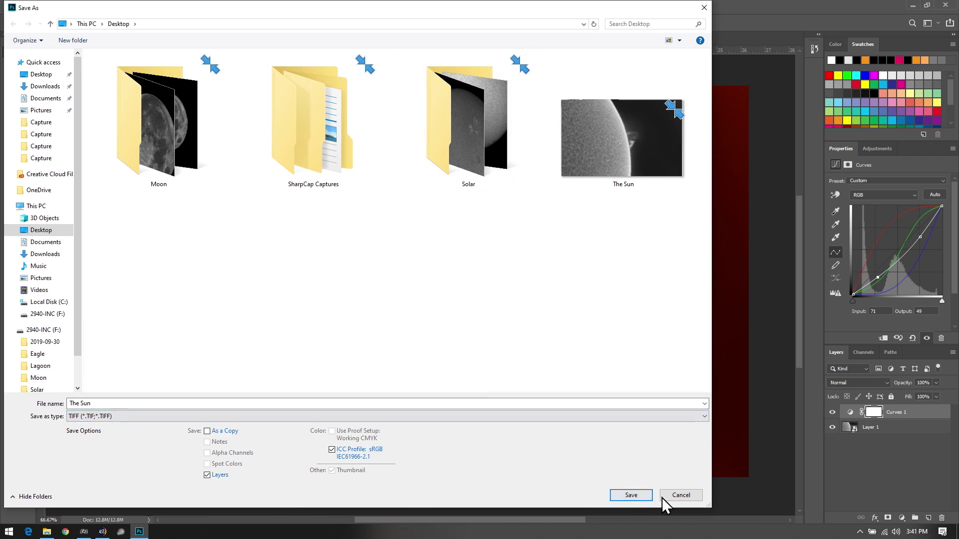
left_click(677, 497)
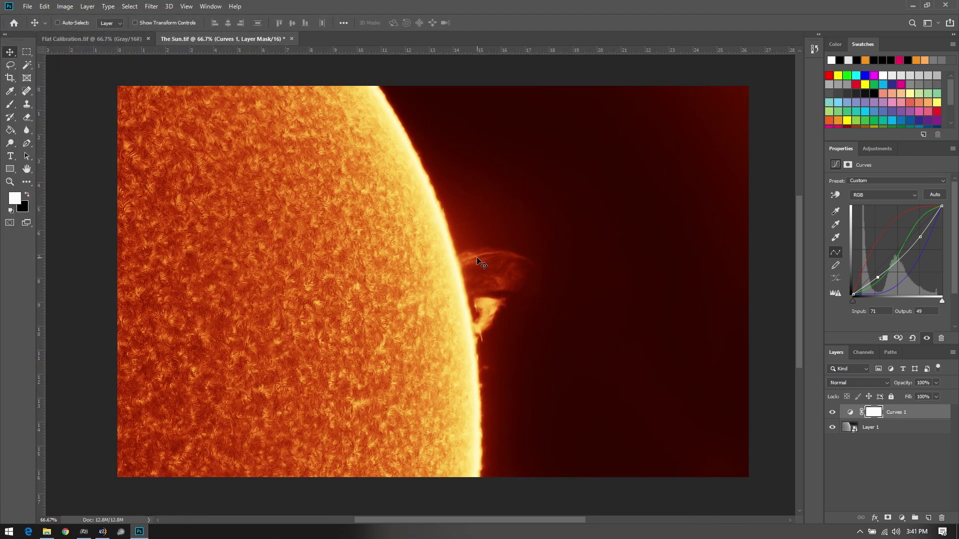